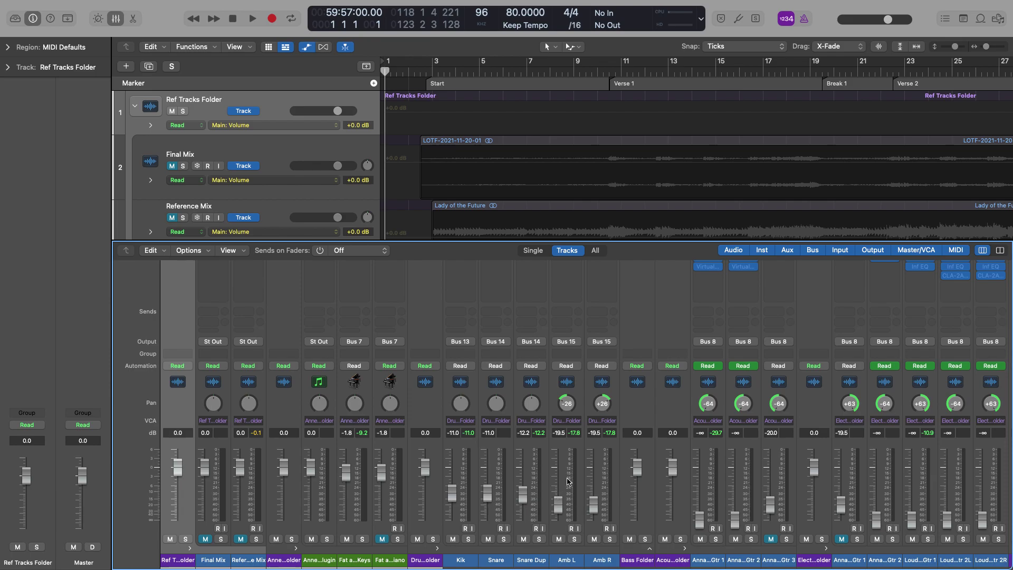
Step: Clear the peak level readings across the mixer from the Output 1-2 channel strip
scroll(570, 483, right, 5)
scroll(571, 481, right, 8)
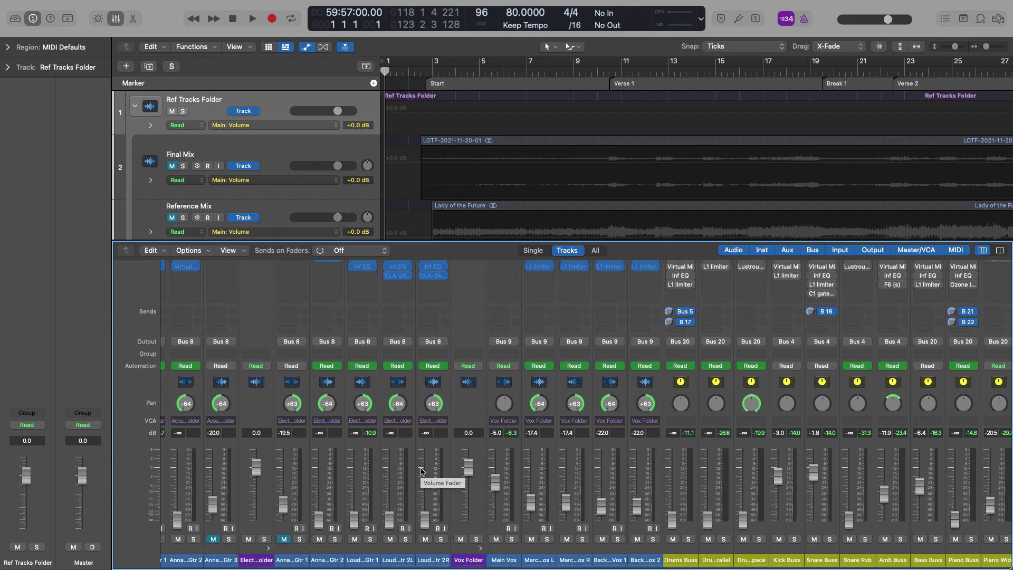
scroll(520, 470, right, 8)
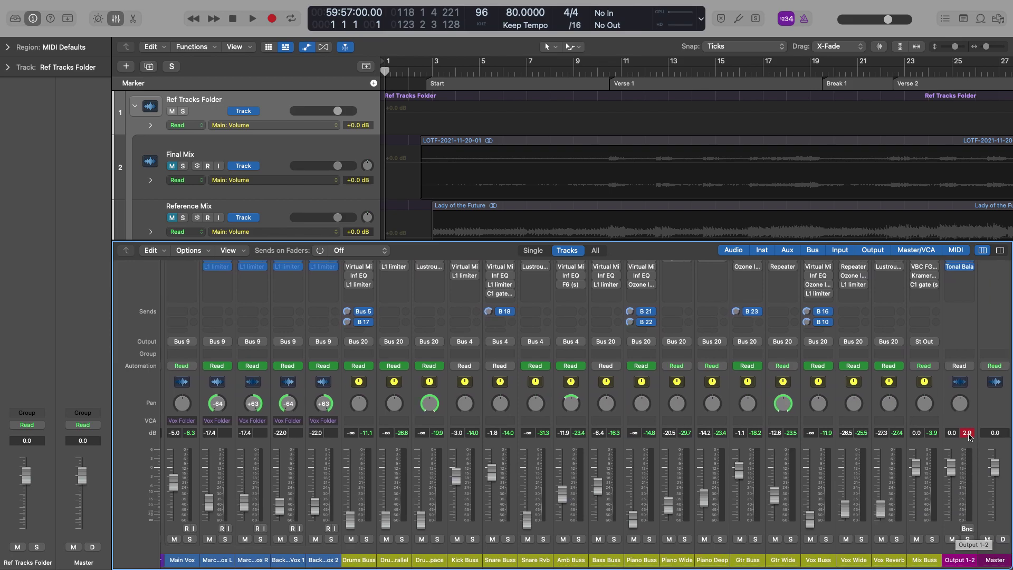
click(969, 433)
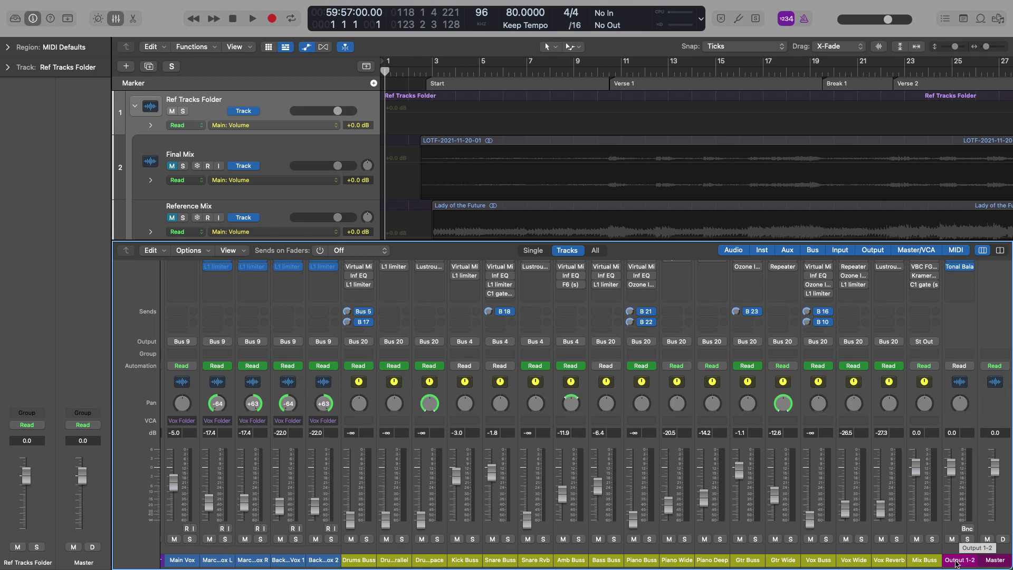
Step: Open the WLM Meter on the Output 1-2 channel, review its loudness readings, and close it
scroll(957, 559, up, 2)
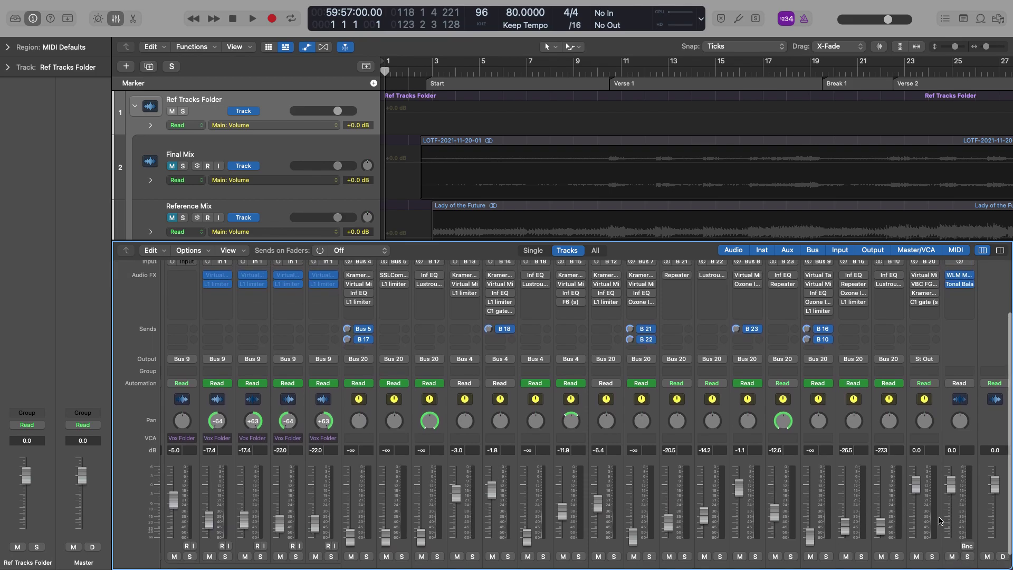
click(961, 276)
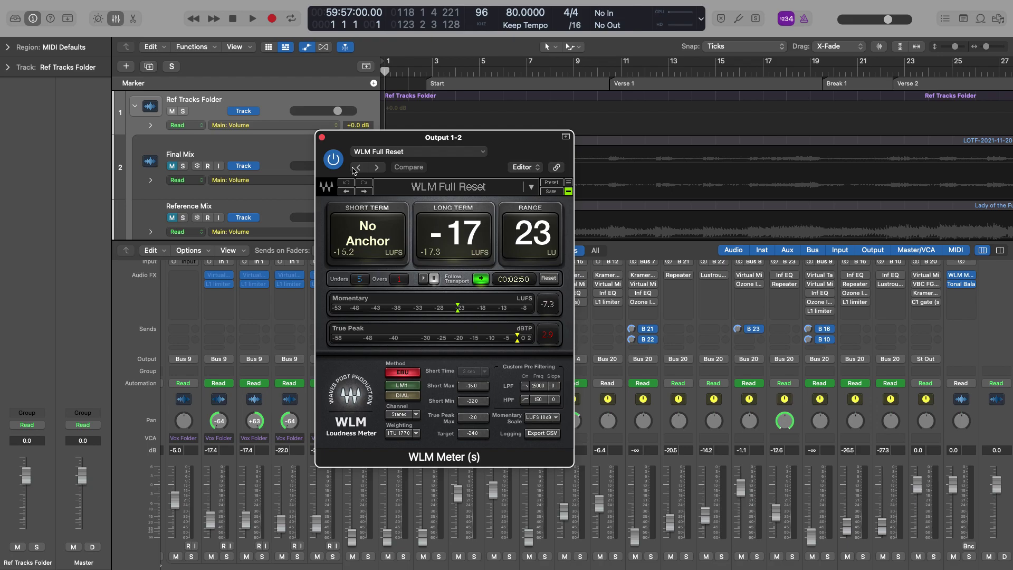
click(322, 139)
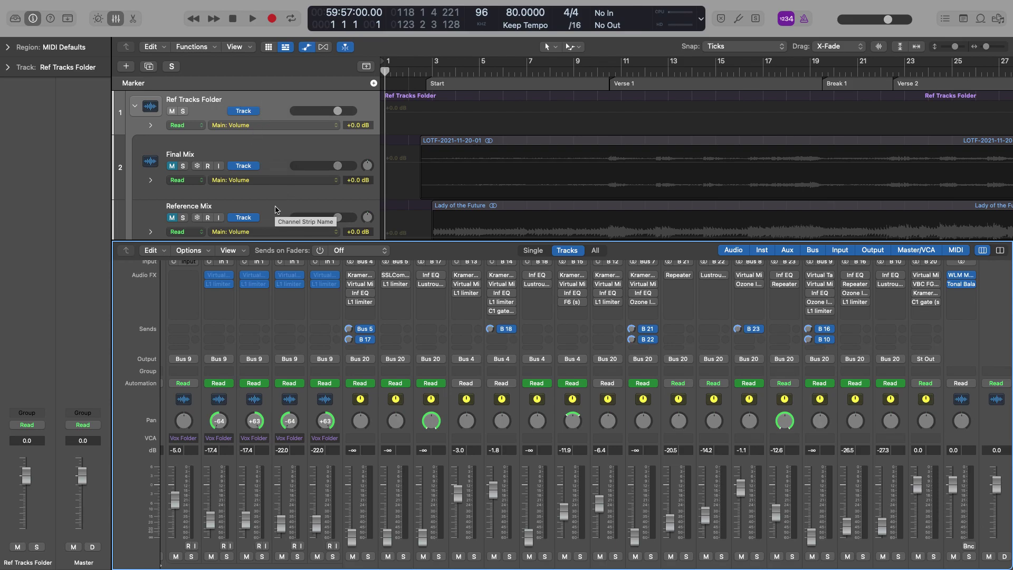
Step: Collapse the Ref Tracks Folder in the track list and expand it again
click(134, 107)
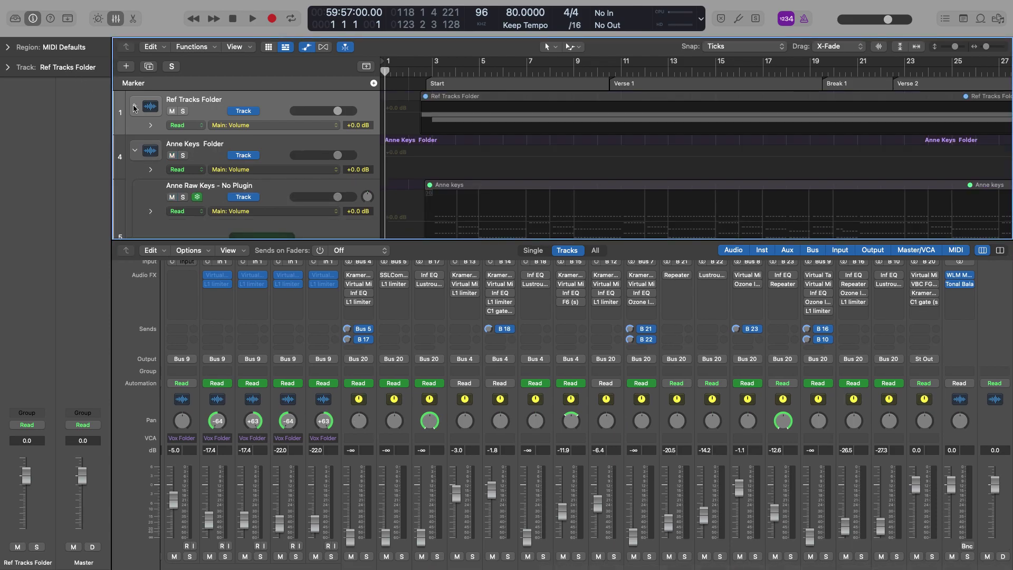
click(134, 107)
click(134, 107)
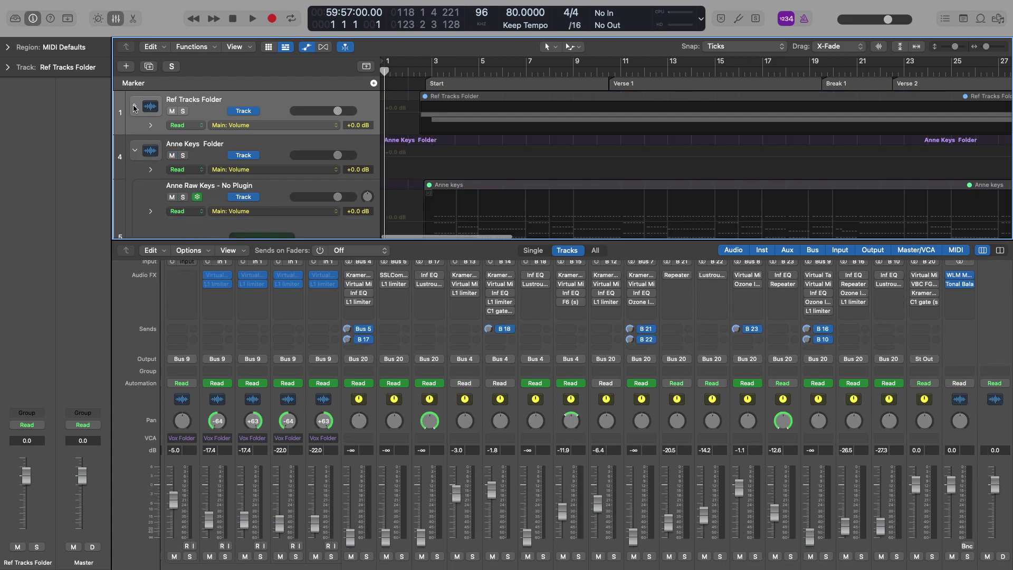
click(134, 107)
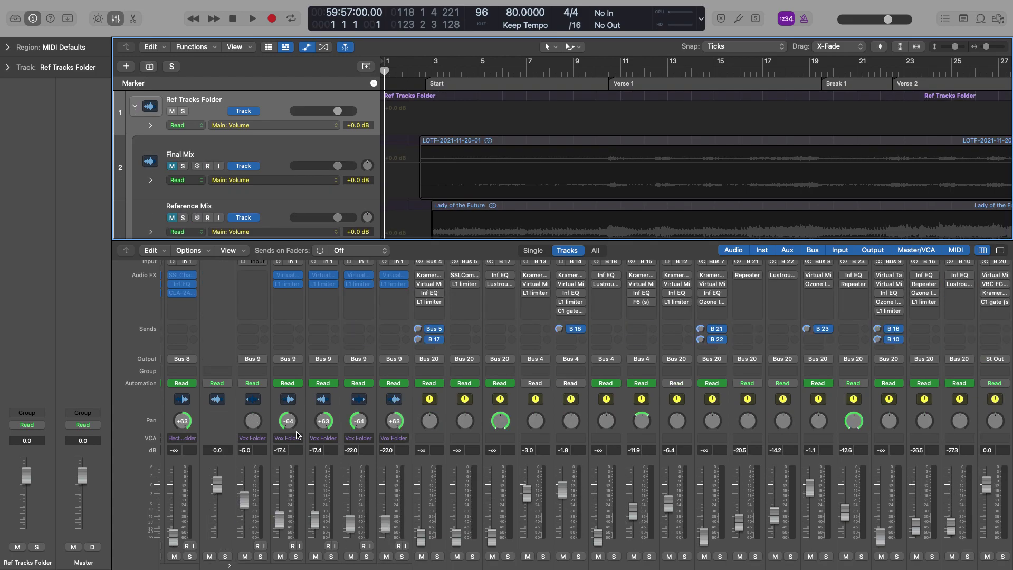
Step: Examine the mixer's channel strips from the track folders to the buses, checking their effects, sends and output routing
scroll(343, 464, down, 2)
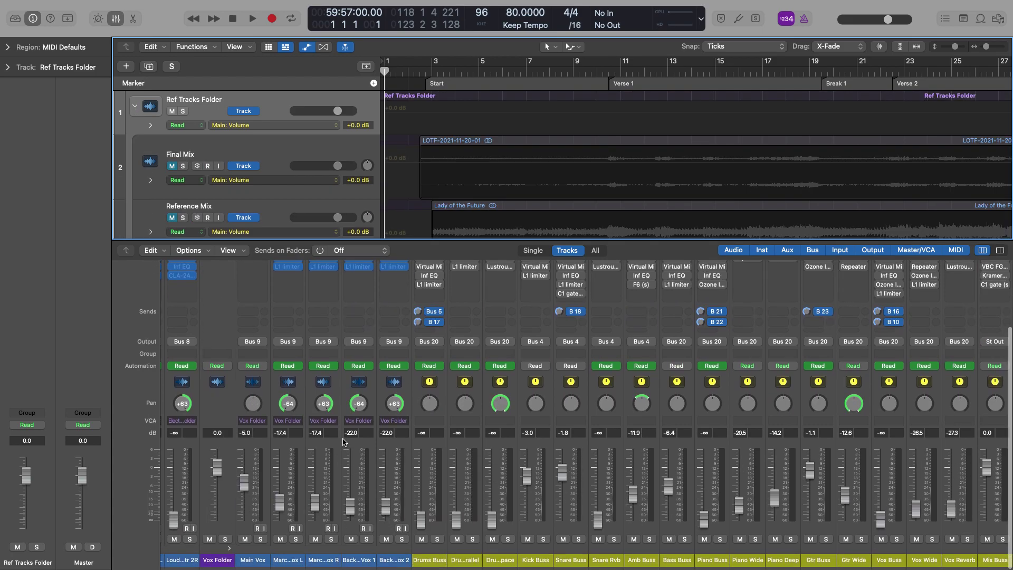
scroll(343, 442, left, 15)
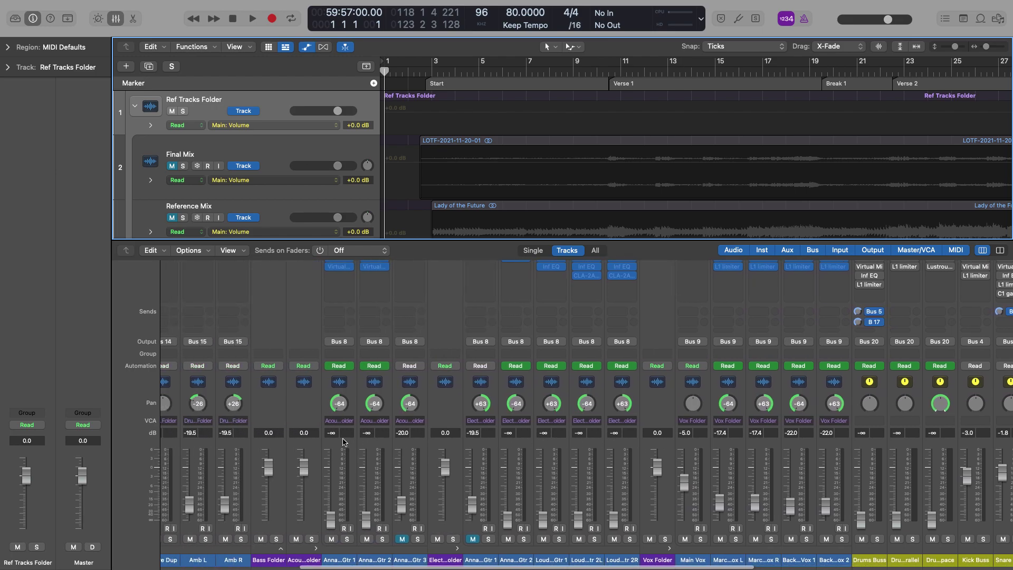
scroll(343, 442, left, 10)
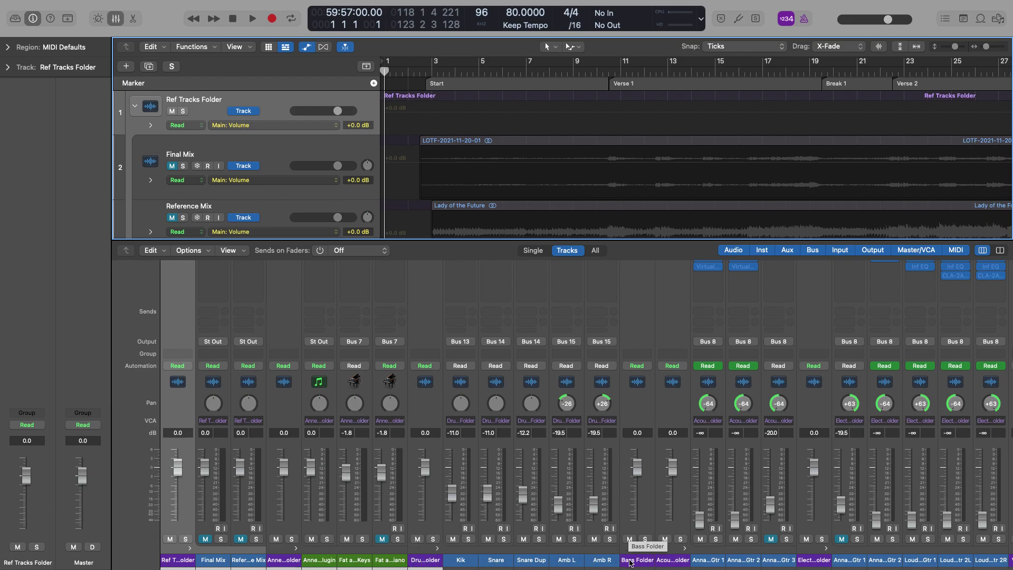
scroll(631, 564, right, 4)
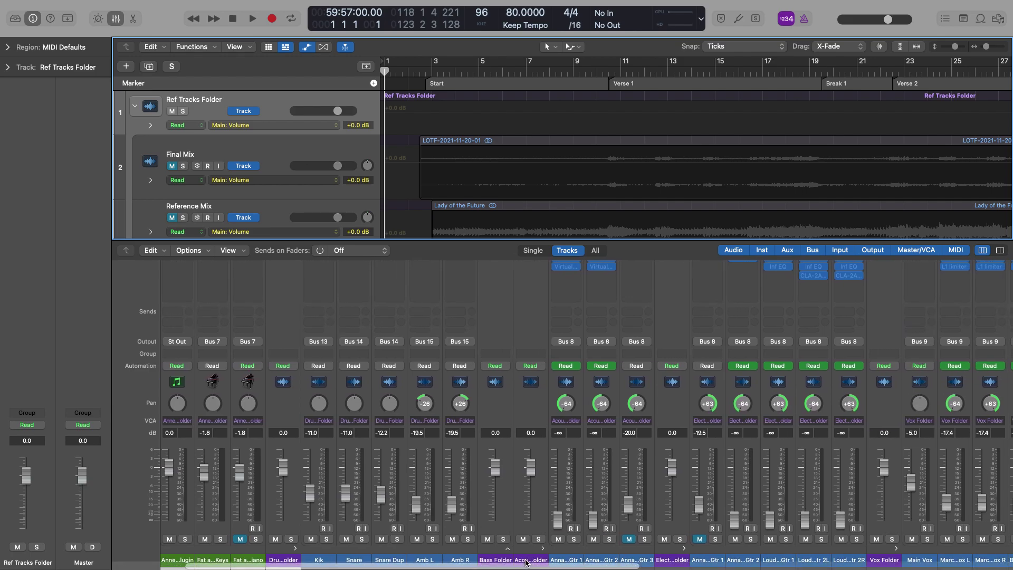
scroll(688, 562, right, 3)
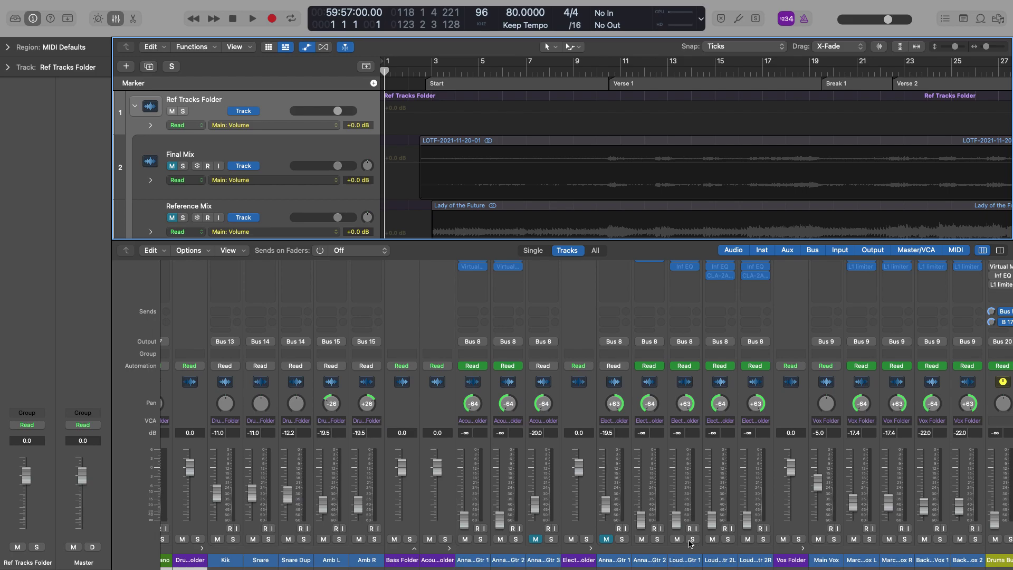
scroll(696, 544, left, 7)
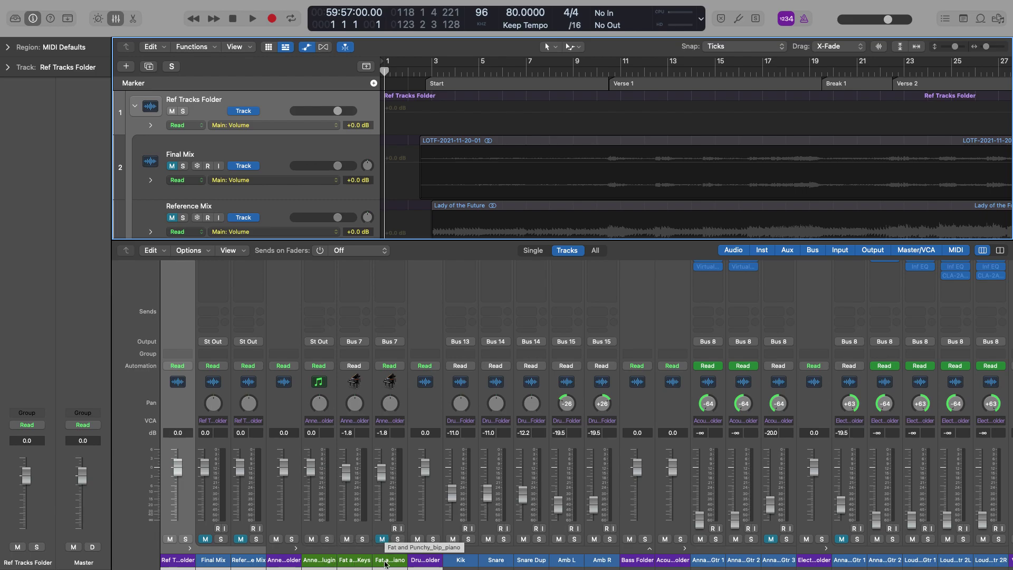
scroll(416, 377, right, 2)
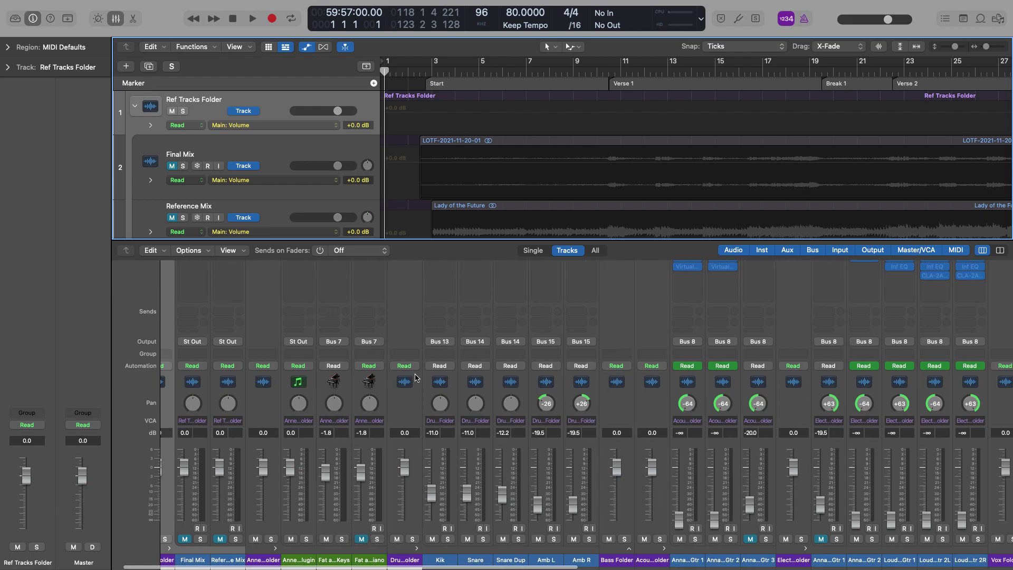
scroll(416, 377, right, 15)
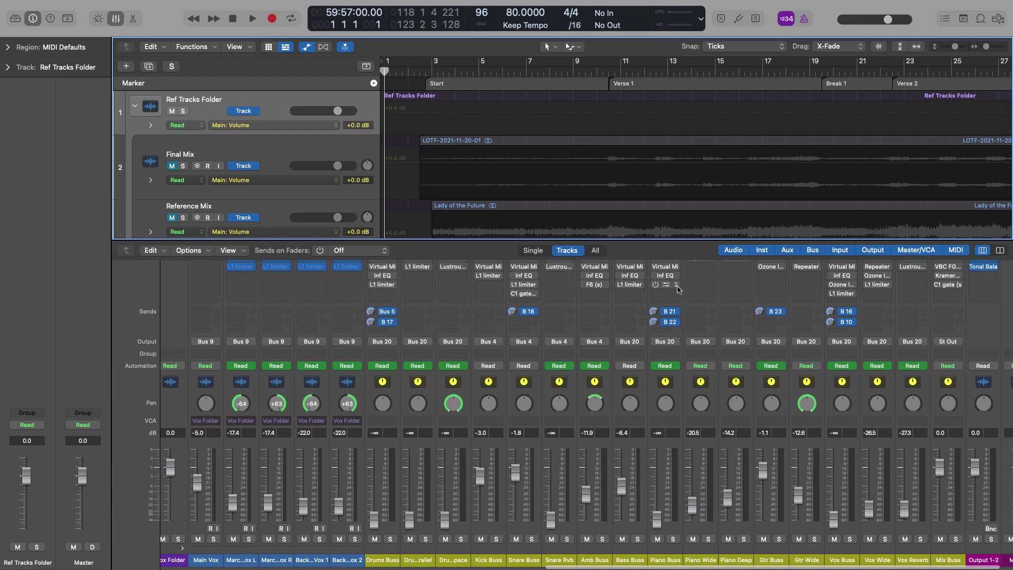
scroll(678, 288, up, 3)
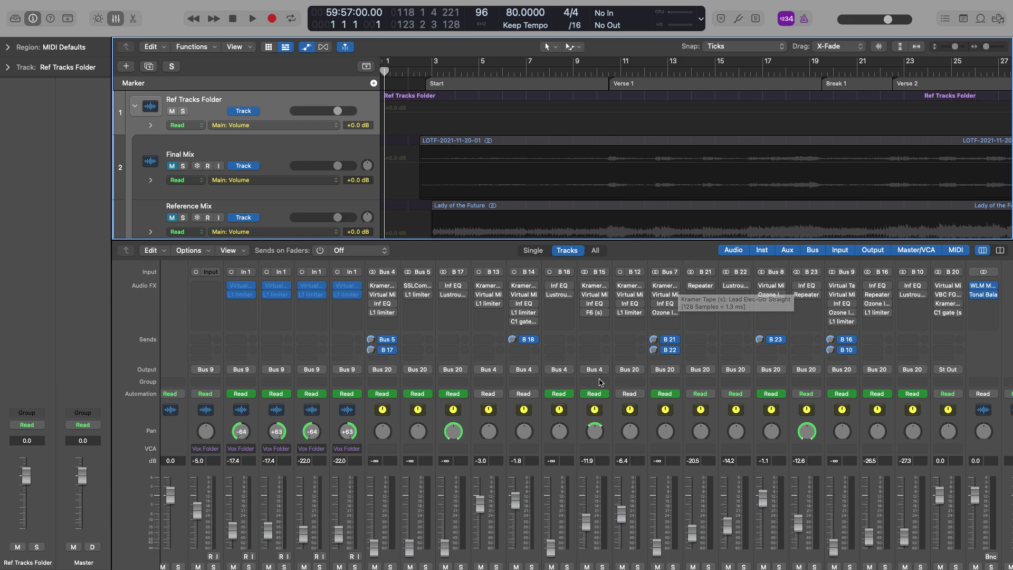
scroll(600, 382, down, 2)
scroll(600, 382, down, 1)
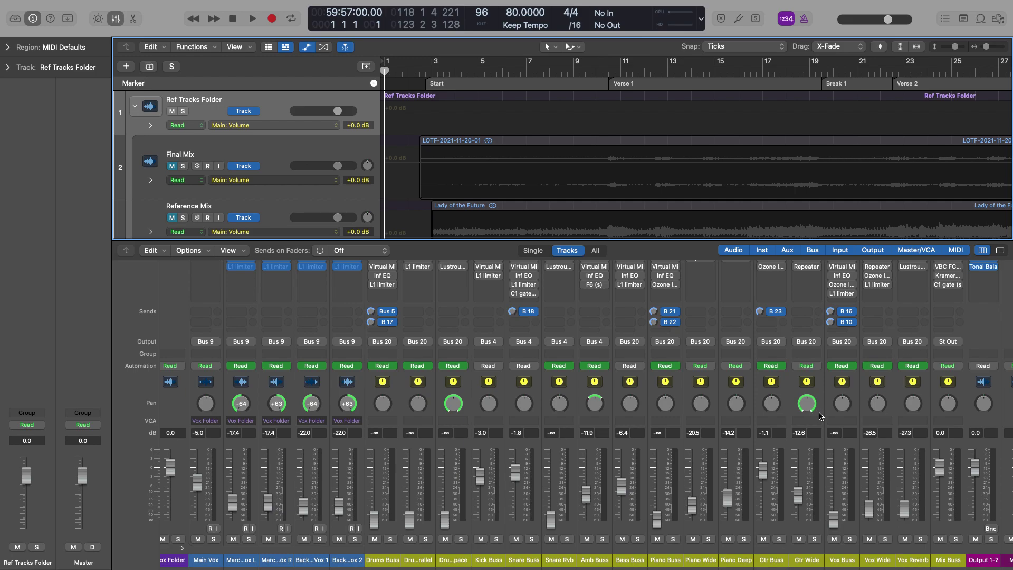
Step: Select the Final Mix channel in the mixer and solo it
scroll(820, 416, left, 15)
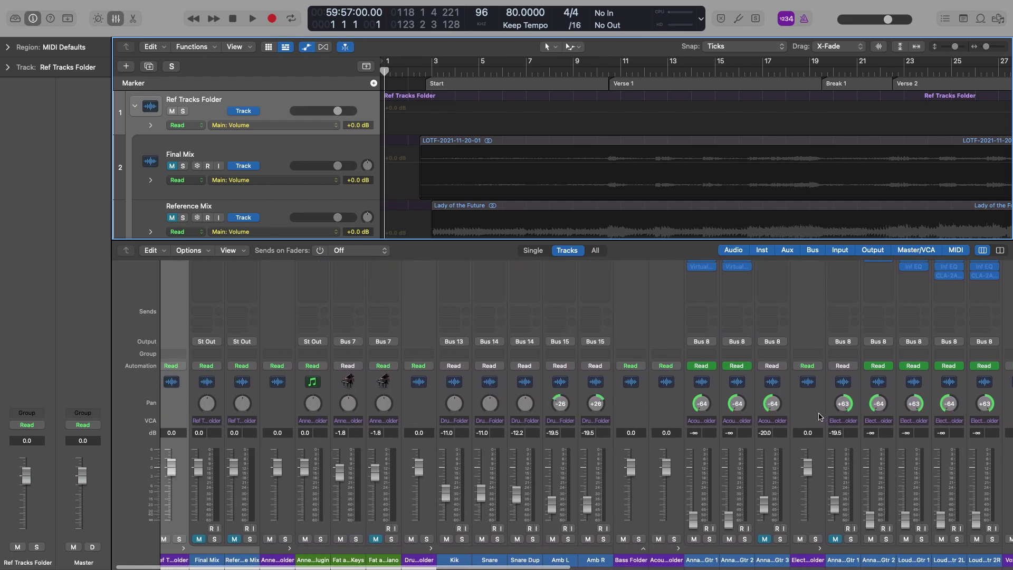
click(215, 559)
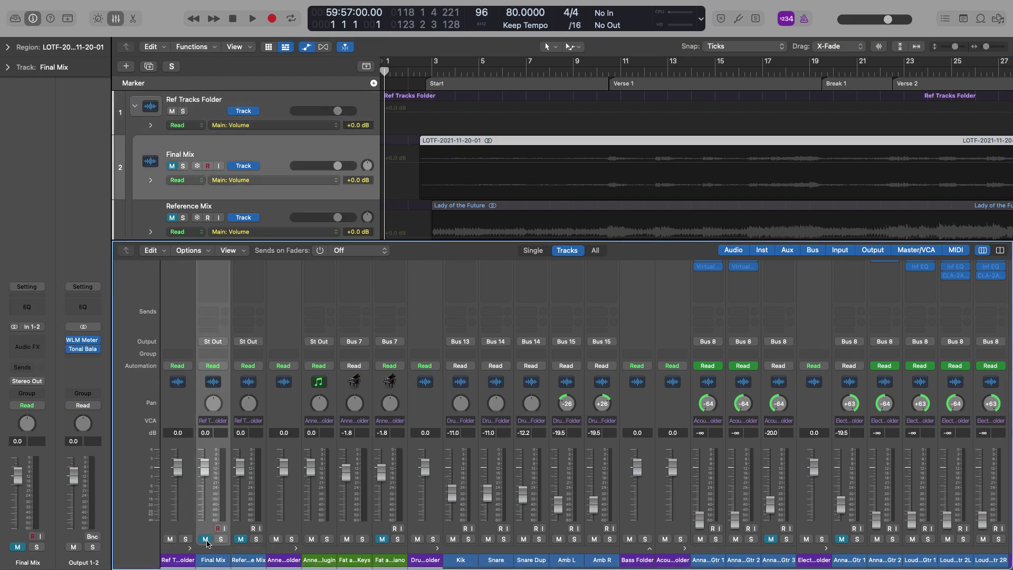
click(222, 539)
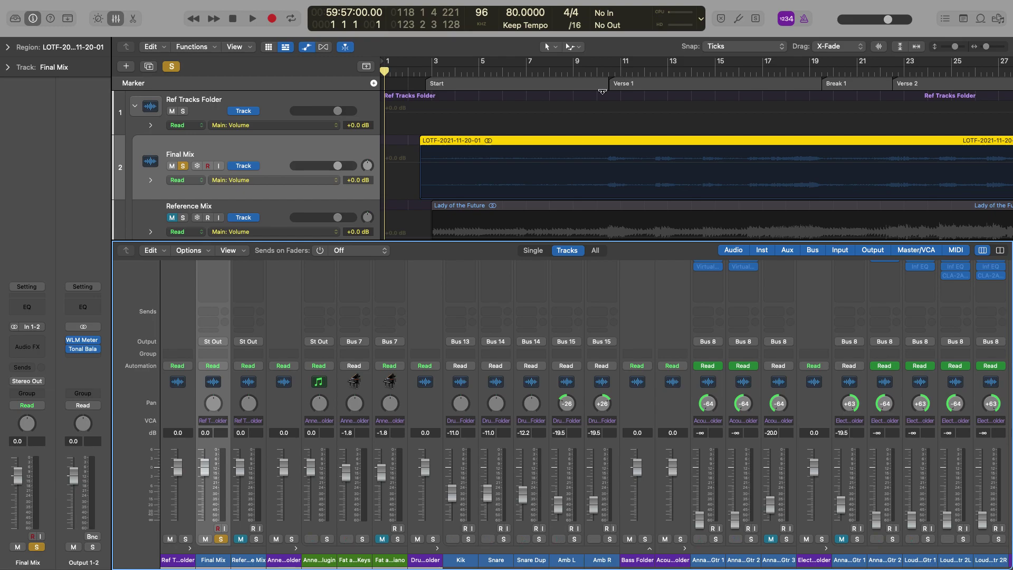
Step: Move the playhead to the start of Verse 1 and return it to bar 3 at the Start section
click(433, 70)
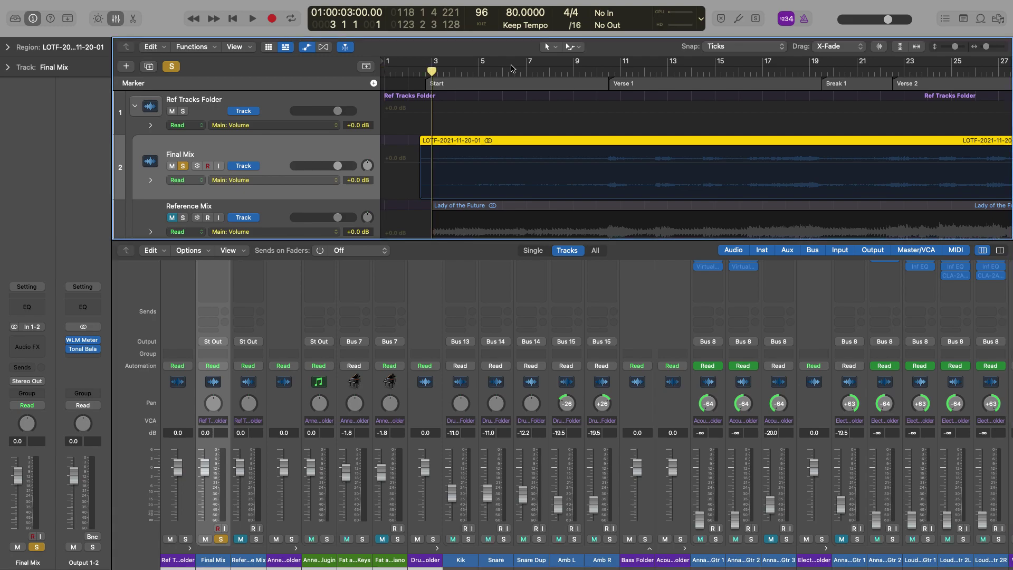
click(609, 70)
scroll(721, 70, right, 3)
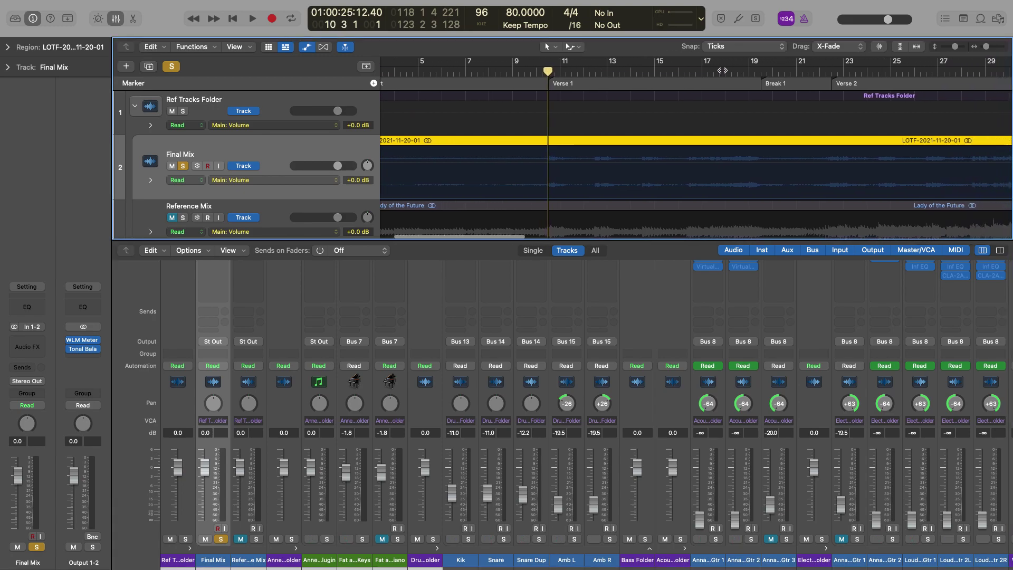
scroll(722, 70, left, 3)
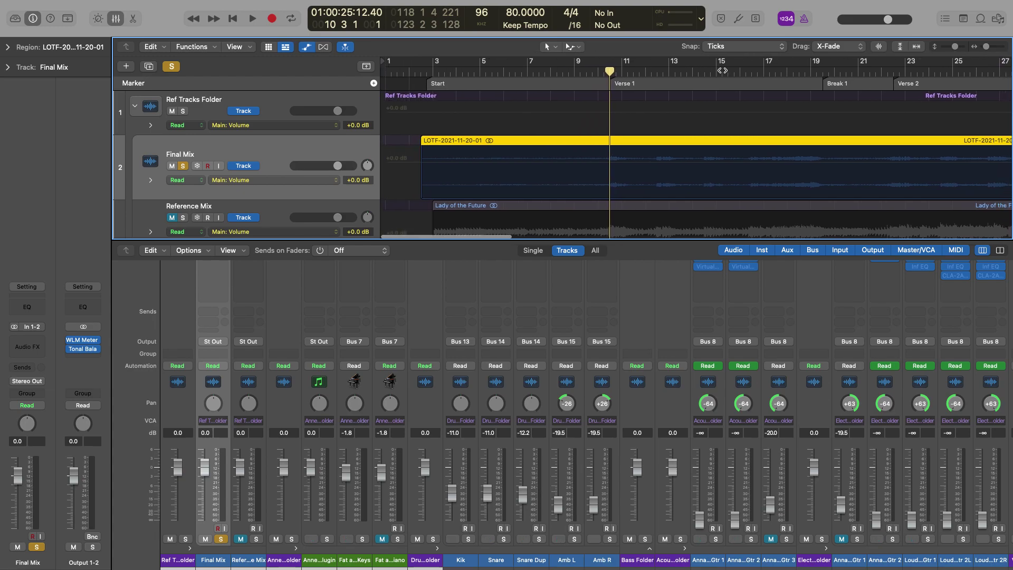
click(433, 69)
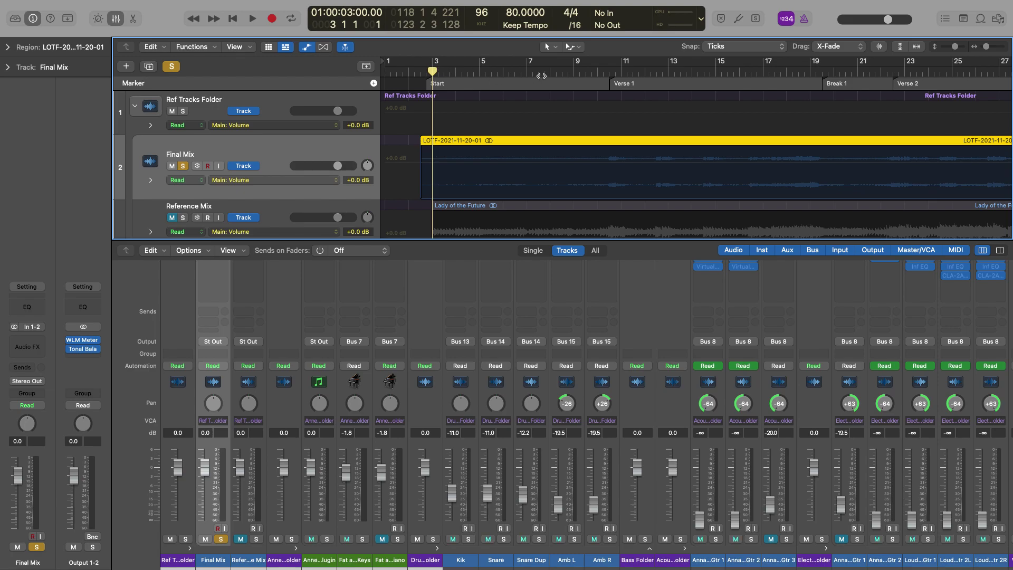
Step: Listen to the soloed Final Mix through Chorus 1 and stop playback just into Verse 3
scroll(531, 77, right, 5)
scroll(541, 76, left, 10)
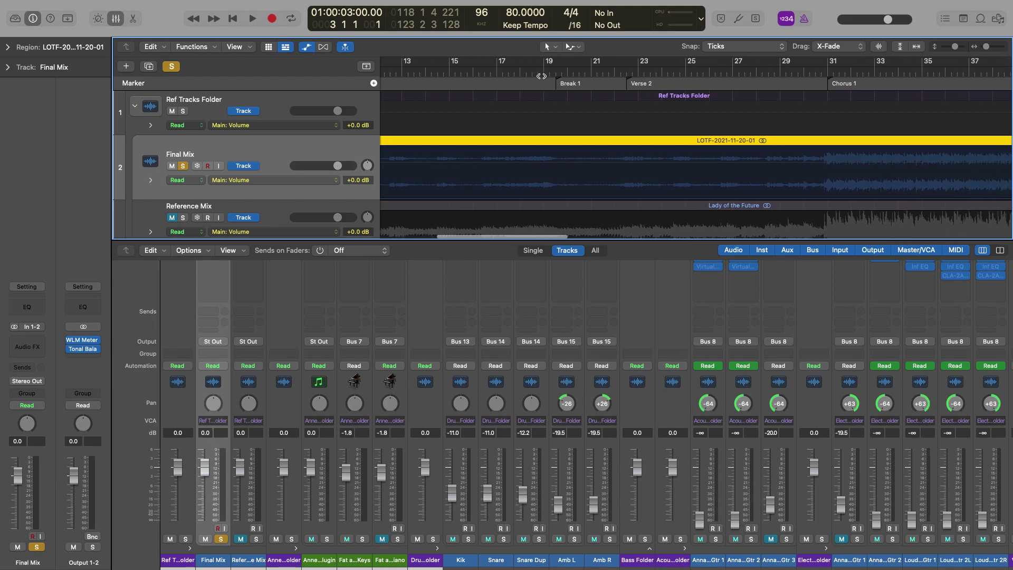
scroll(541, 76, left, 2)
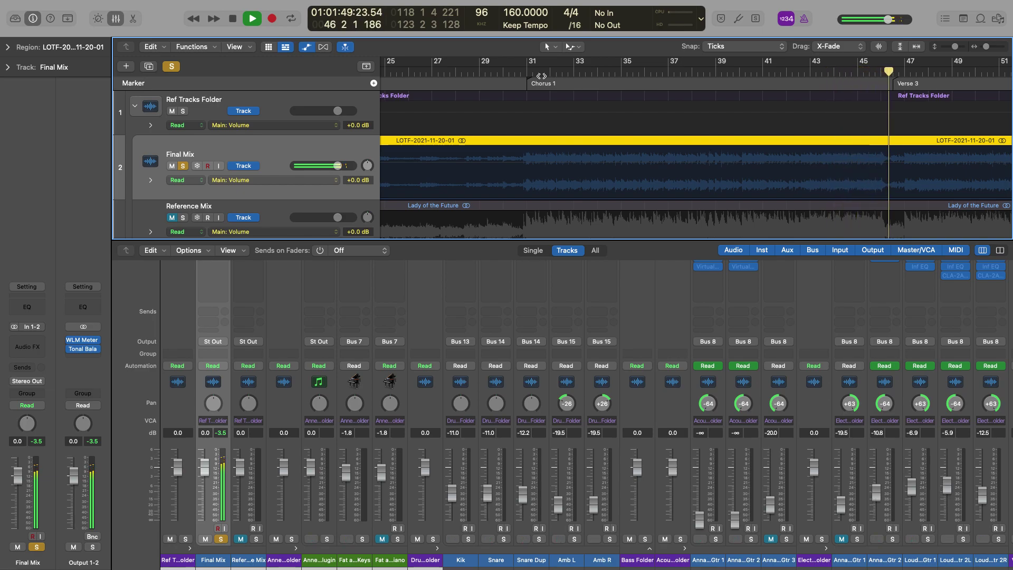
key(space)
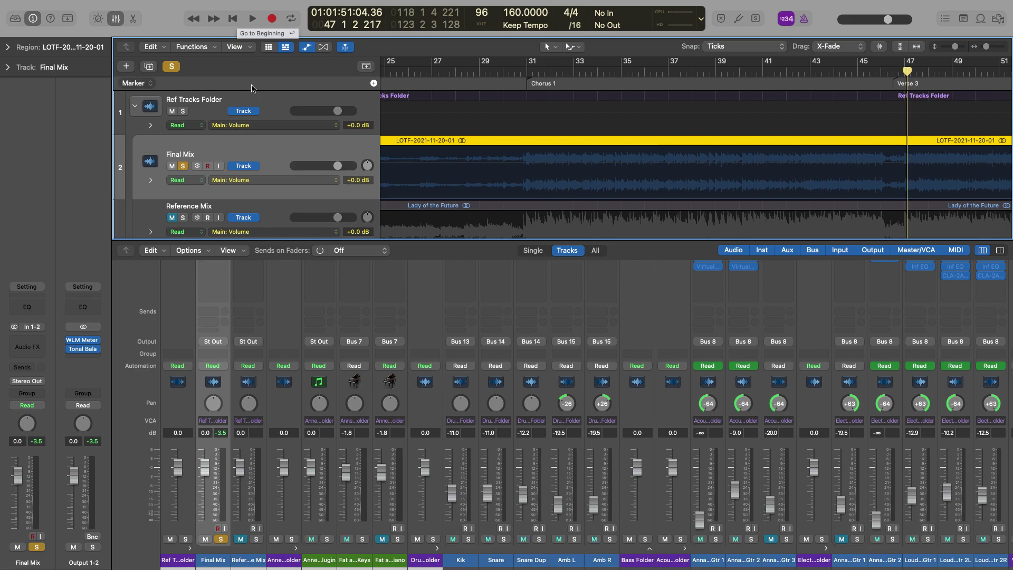
Step: Mute and unsolo the Final Mix track, and unmute and solo the Reference Mix track
click(173, 166)
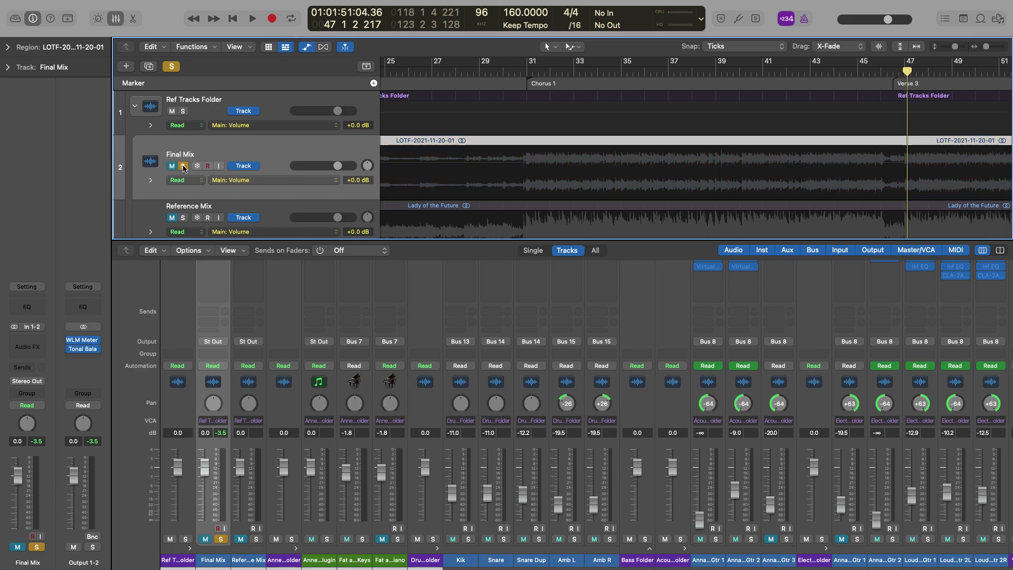
click(184, 167)
click(172, 218)
click(183, 218)
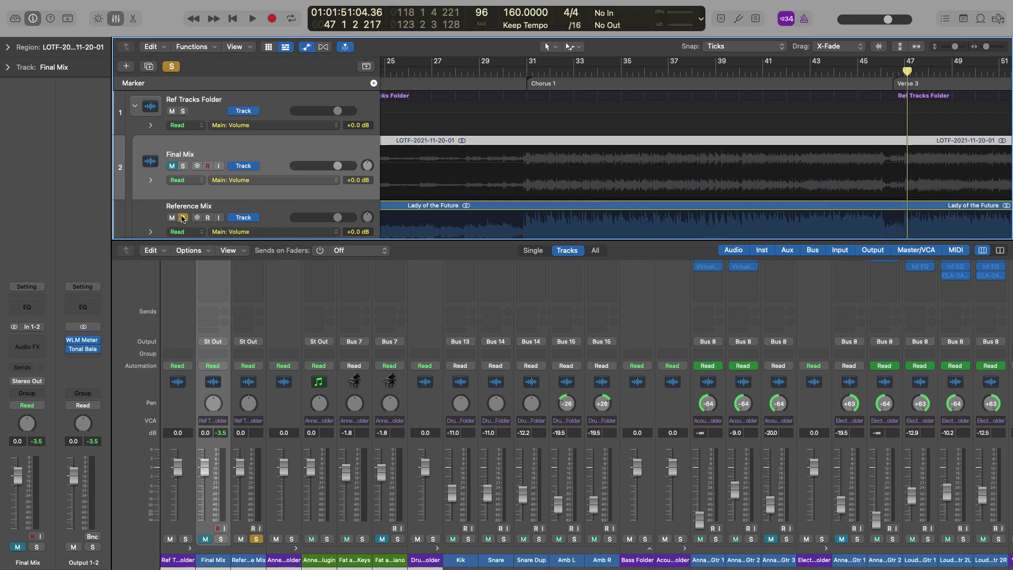
Step: Play the soloed Reference Mix from the start of Verse 2 through Chorus 1, and stop just into Verse 3
scroll(450, 69, left, 5)
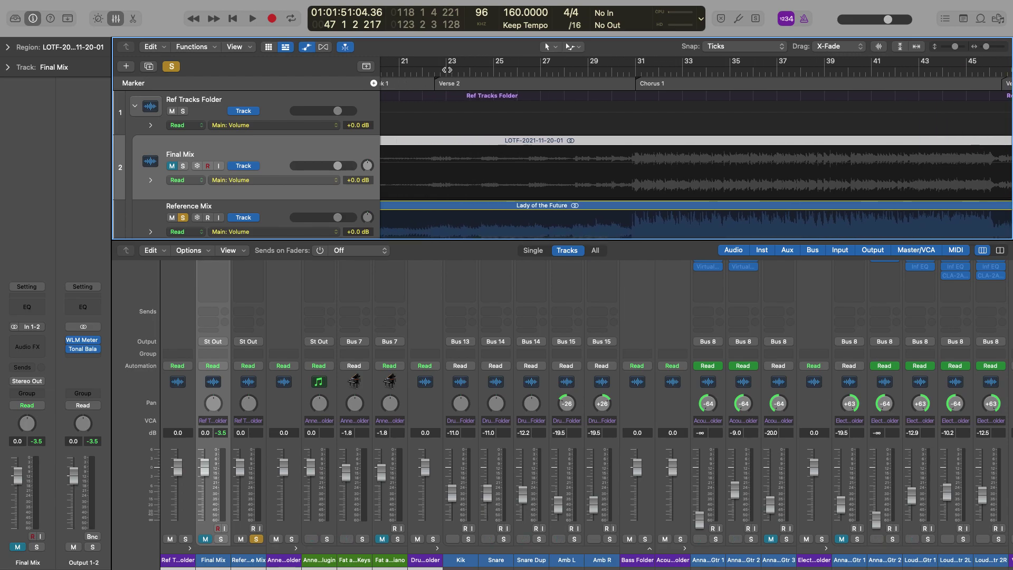
click(435, 71)
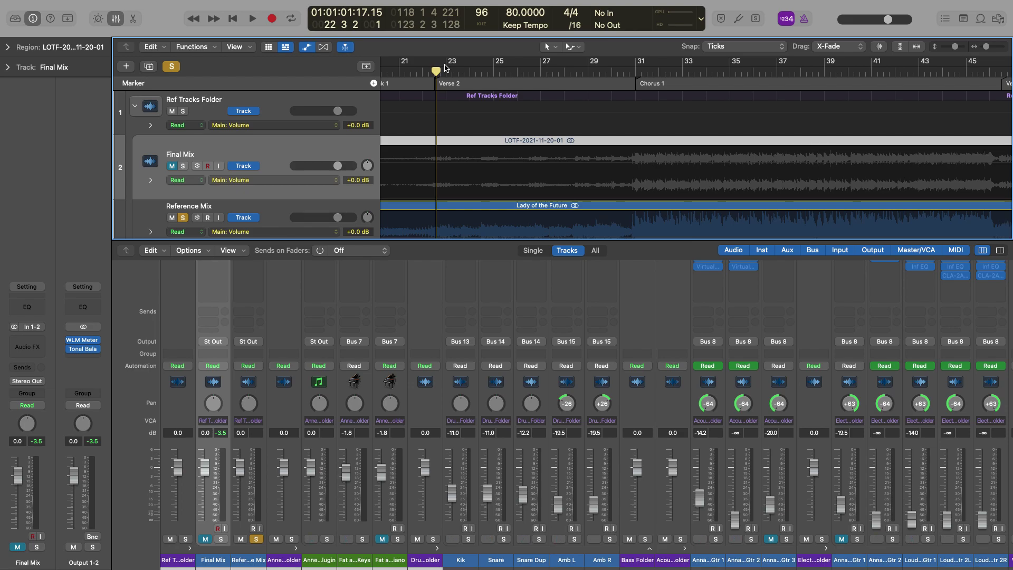
key(space)
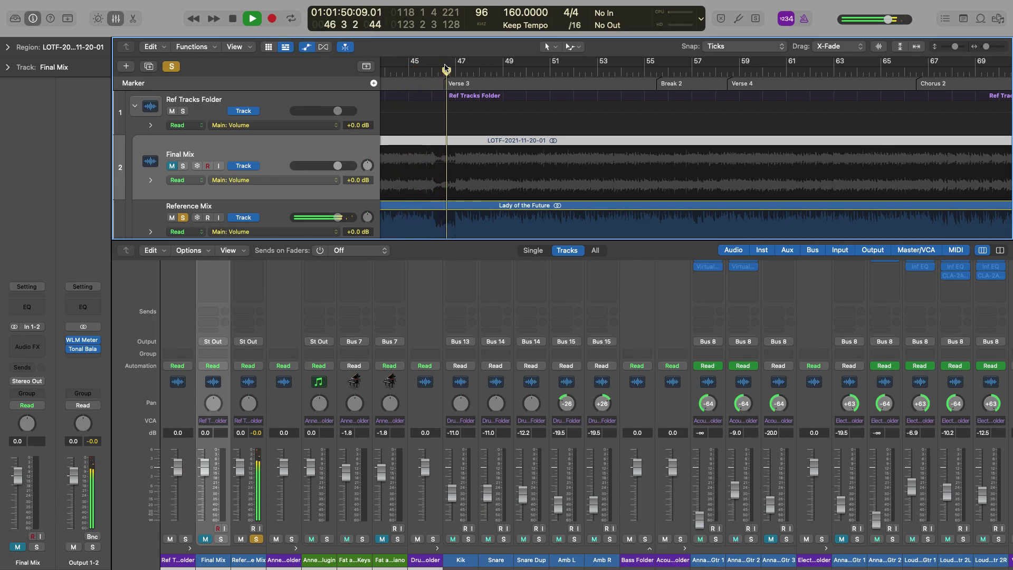
key(space)
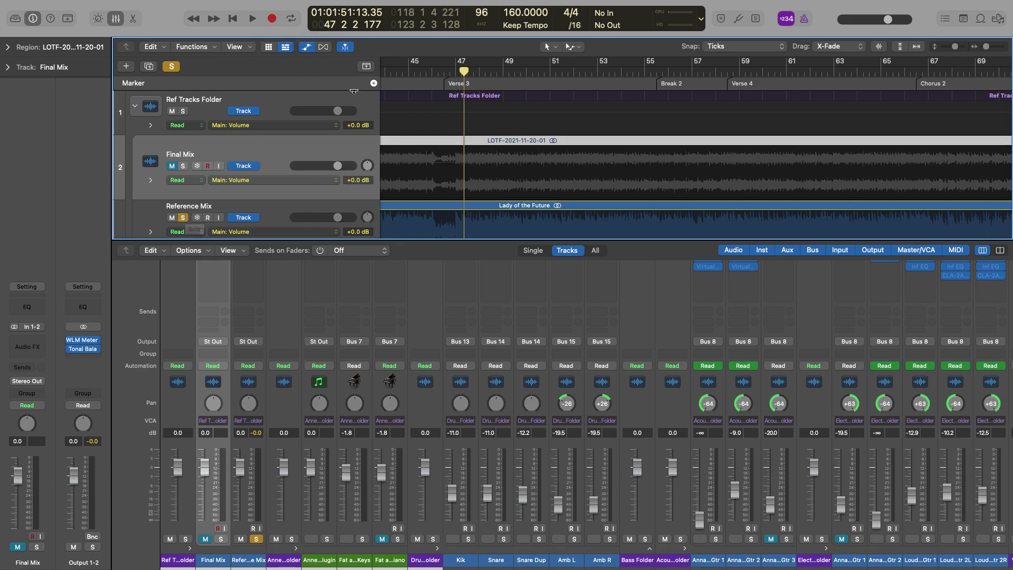
Step: Move the playhead to just before Chorus 1 and start playing the soloed Reference Mix
scroll(395, 70, left, 15)
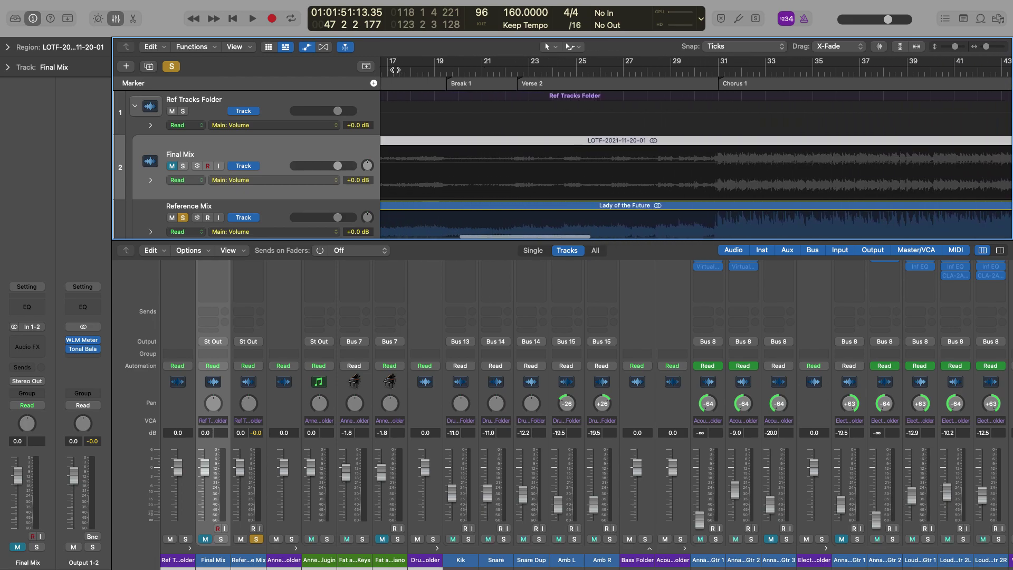
scroll(394, 70, left, 1)
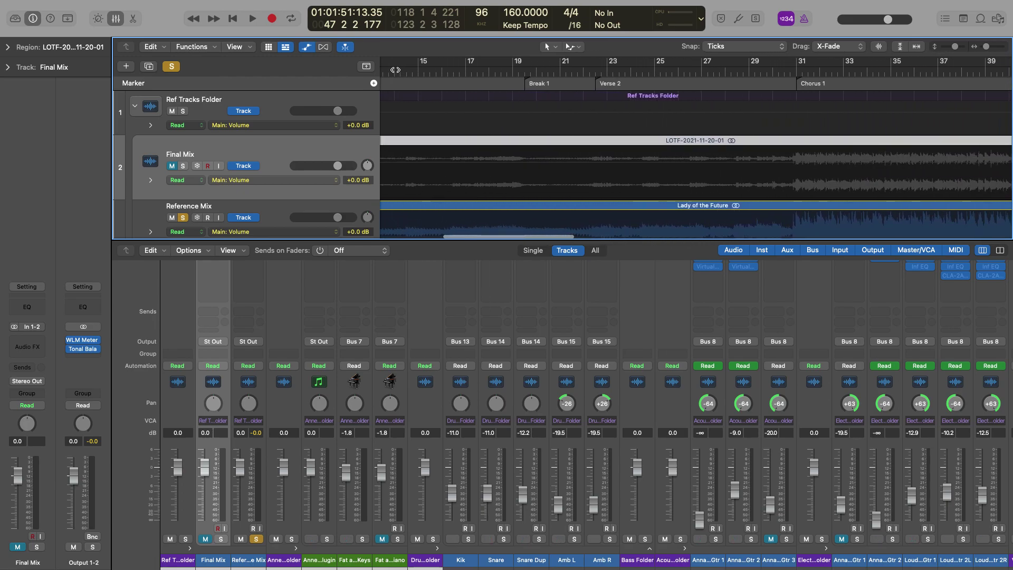
click(560, 69)
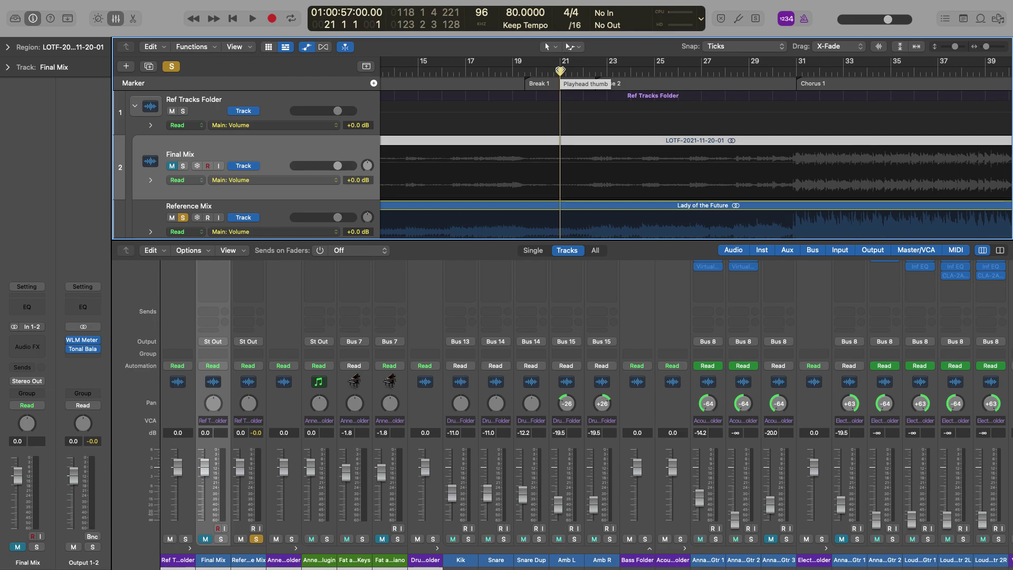
click(792, 71)
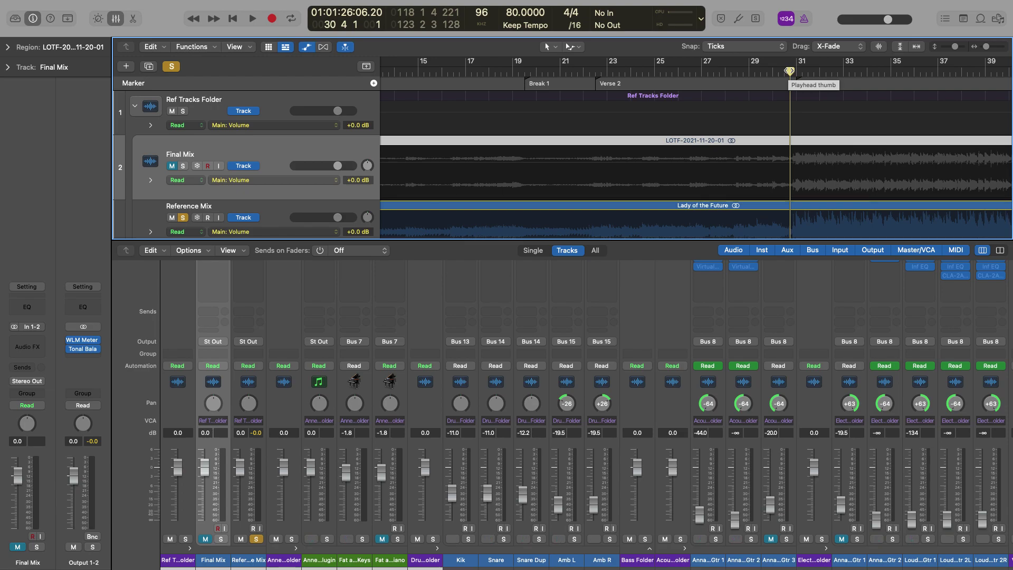
key(space)
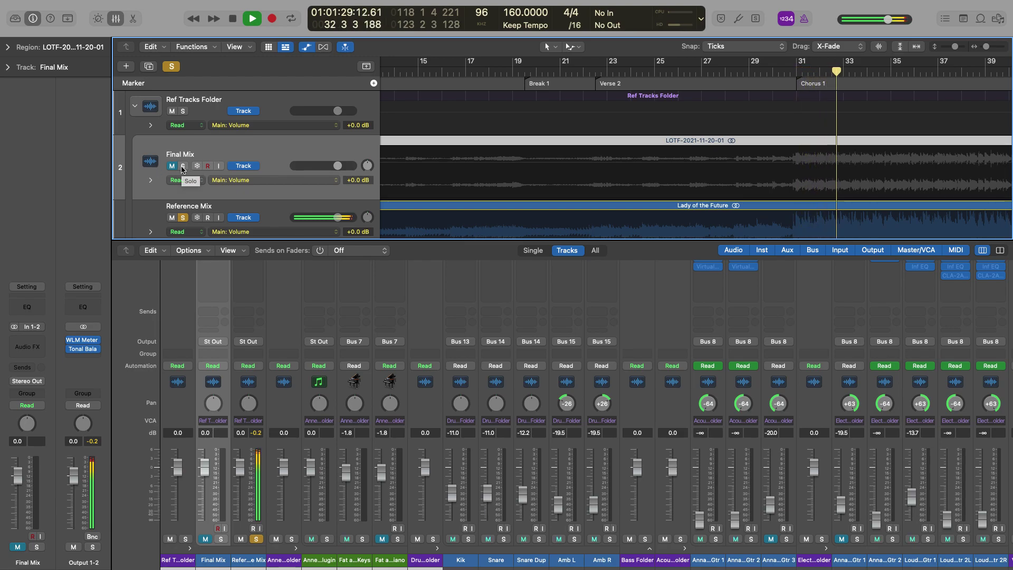
Step: Switch the solo from the Reference Mix to the Final Mix during playback, and stop at bar 41
click(183, 217)
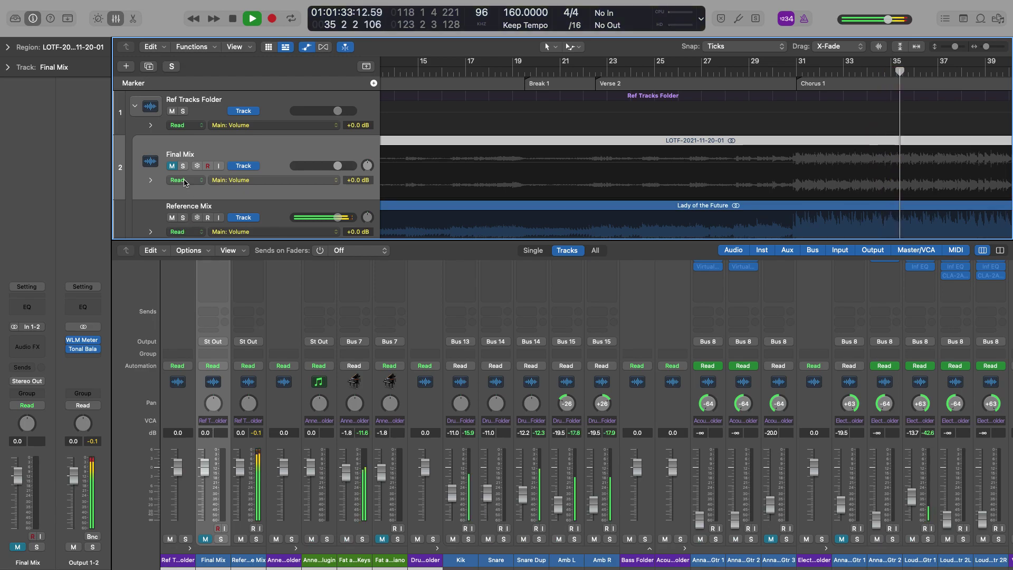
click(182, 167)
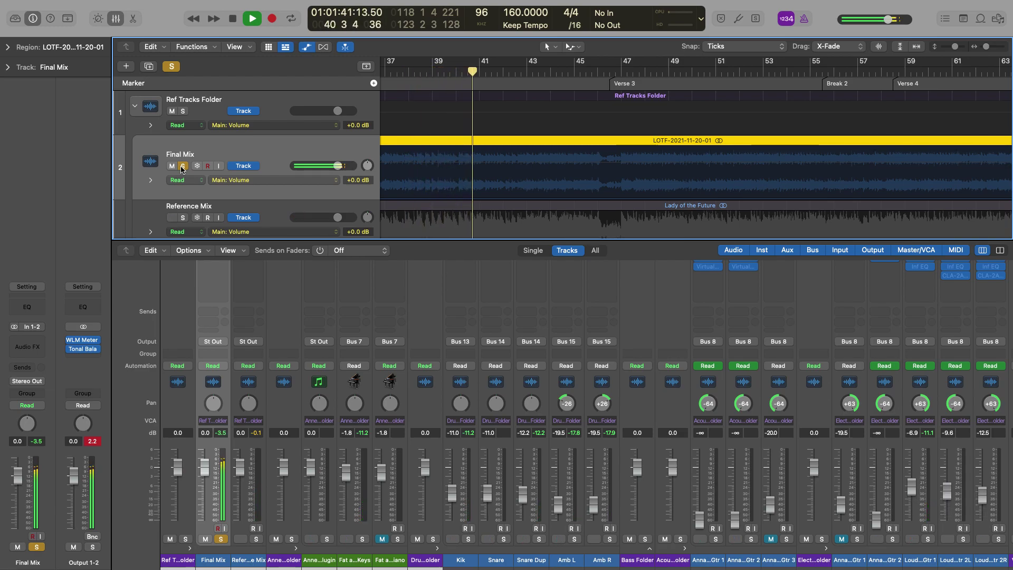
key(space)
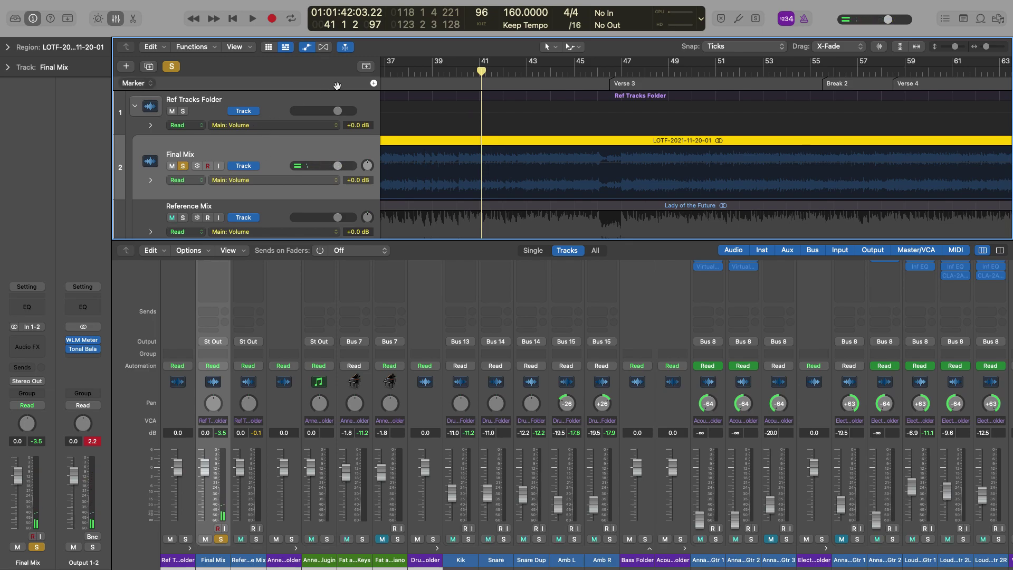
Step: Play the soloed Final Mix from bar 29 through Chorus 1 and stop just before Verse 3
scroll(392, 70, left, 10)
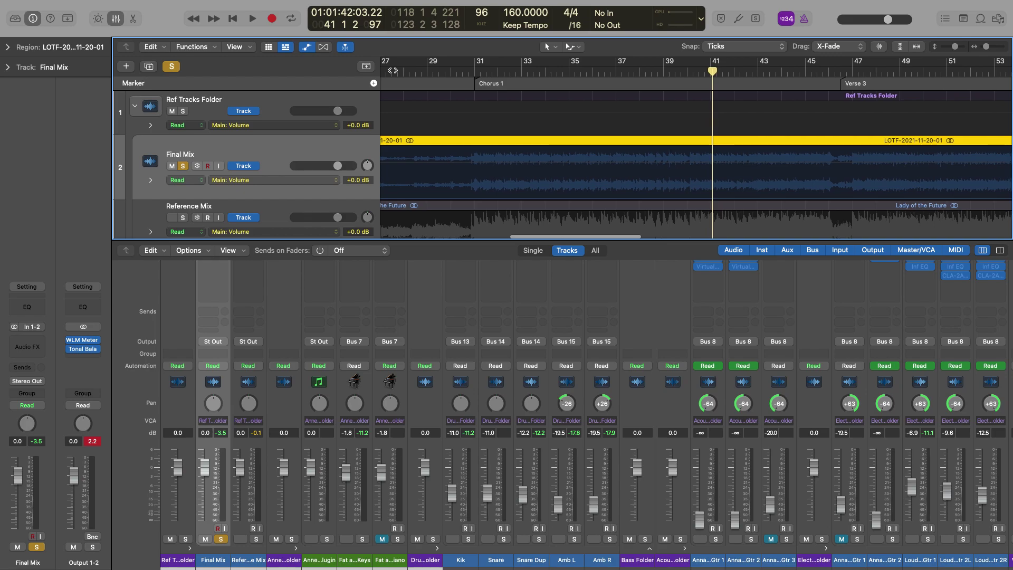
click(428, 72)
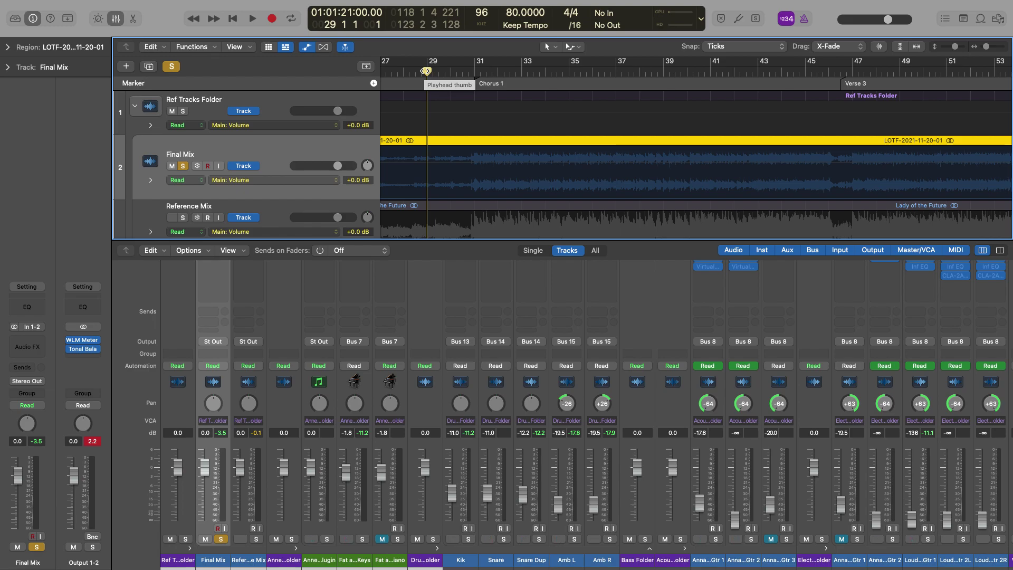
key(space)
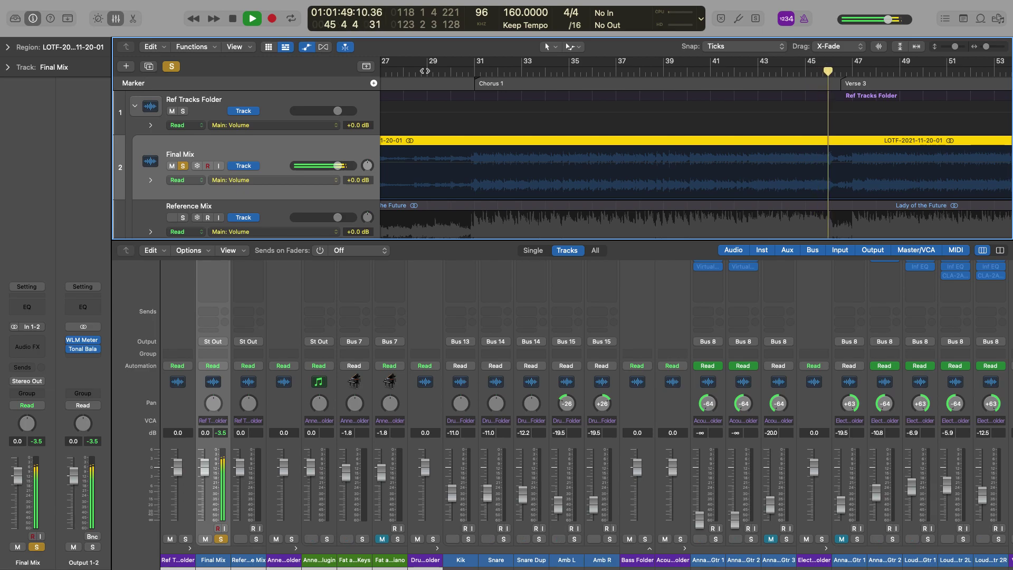
key(space)
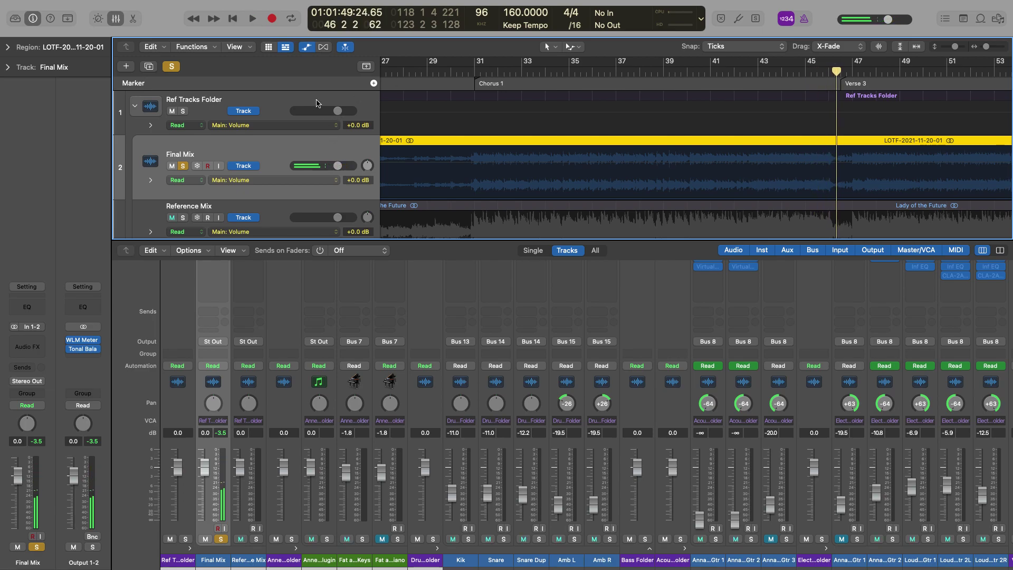
Step: Unsolo the Final Mix, mute both the Final Mix and Reference Mix tracks, and collapse the Ref Tracks Folder
click(184, 166)
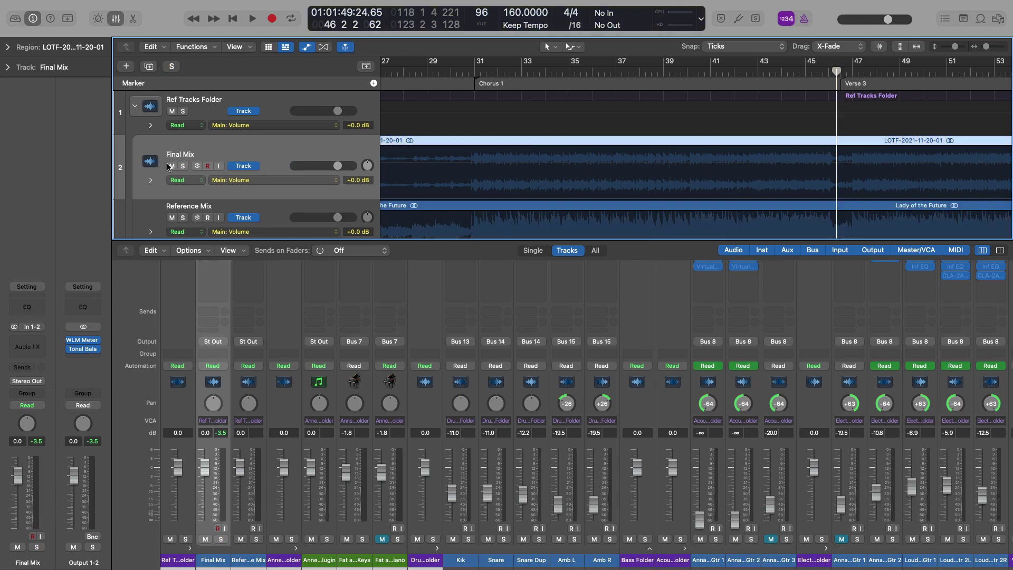
click(172, 166)
click(172, 217)
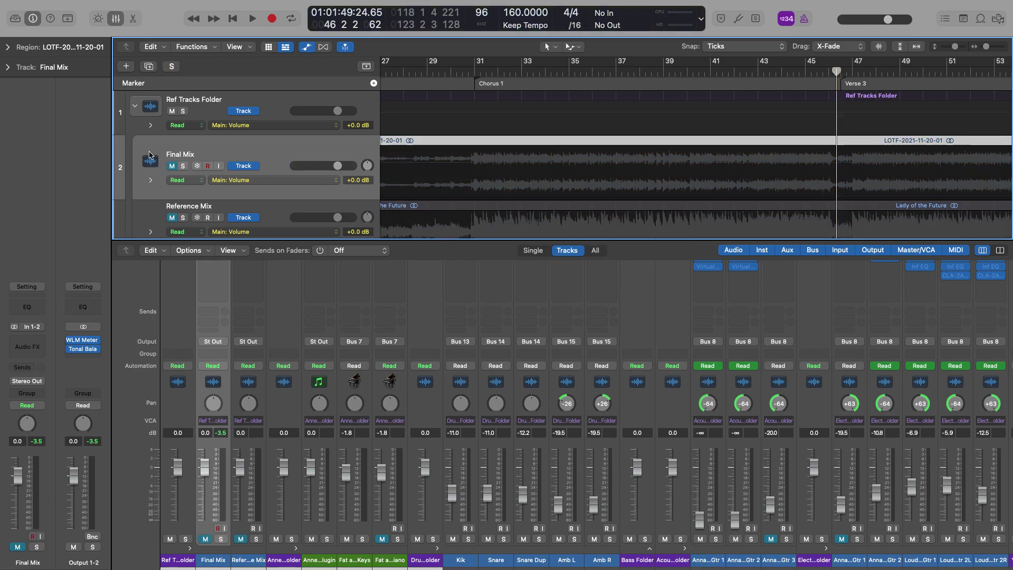
click(136, 107)
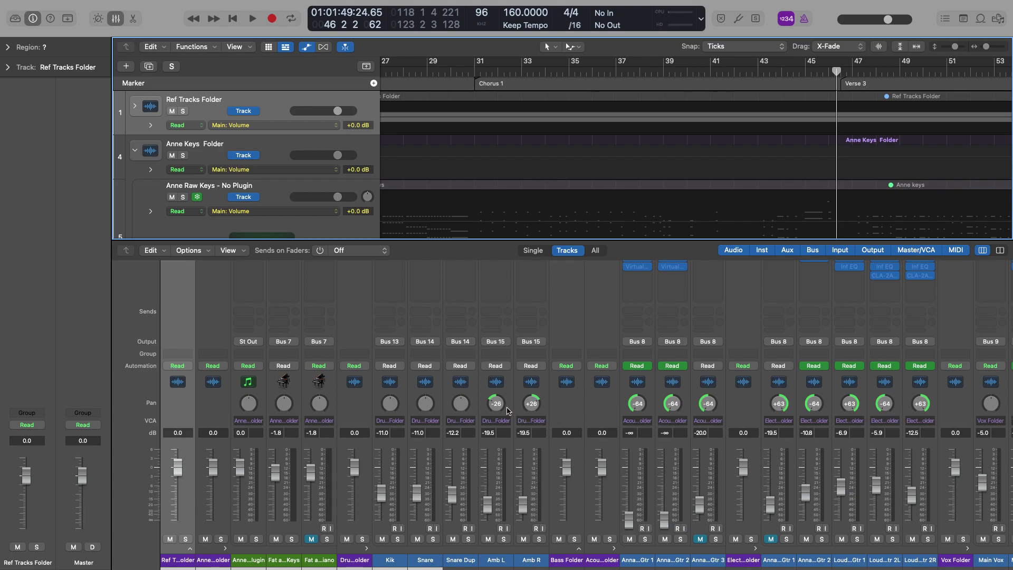
Step: Examine the plug-ins, sends and output routing on the mixer's instrument, guitar, vocal and buss channels
scroll(619, 391, up, 3)
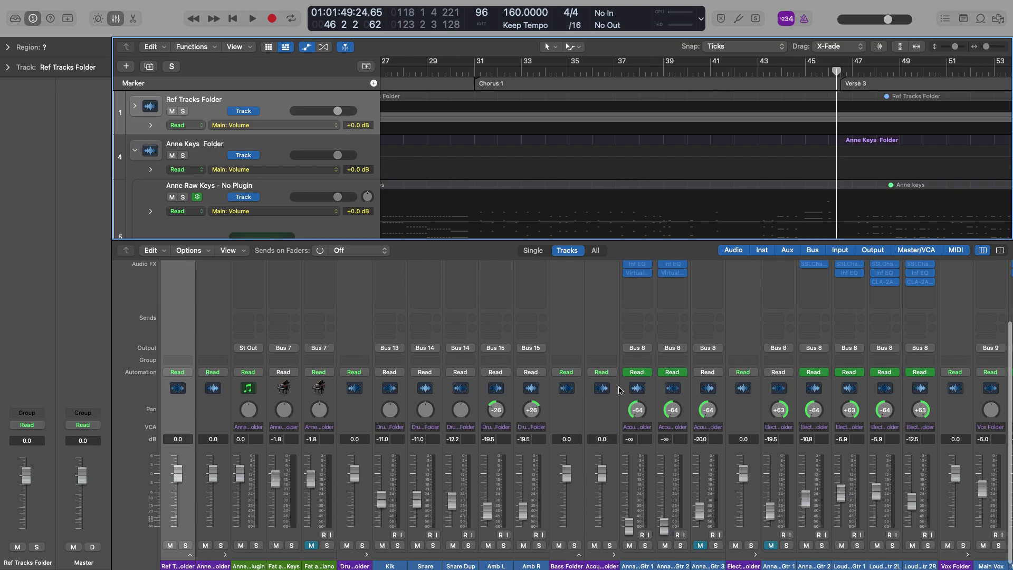
scroll(619, 390, up, 1)
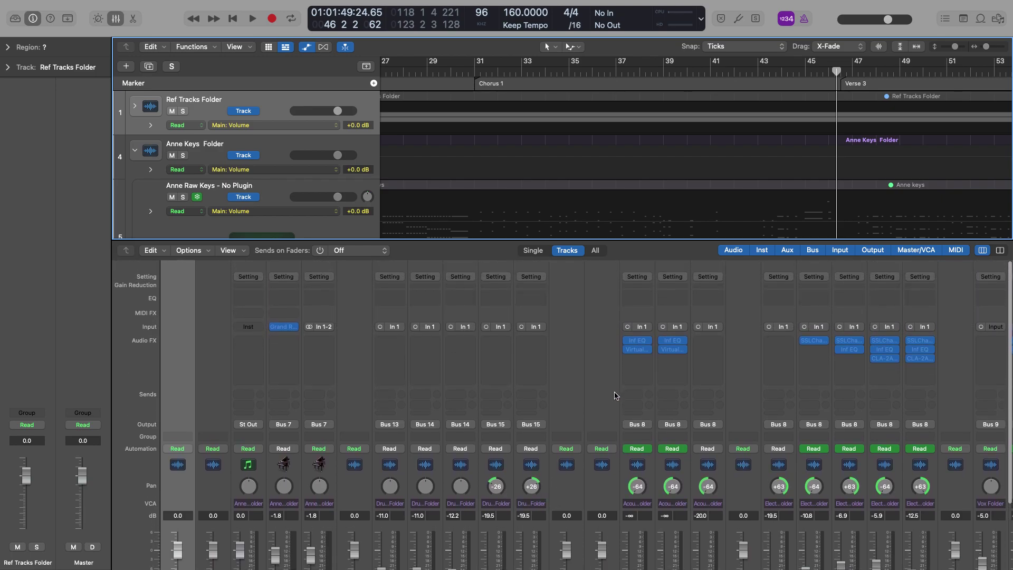
mouse_move(288, 330)
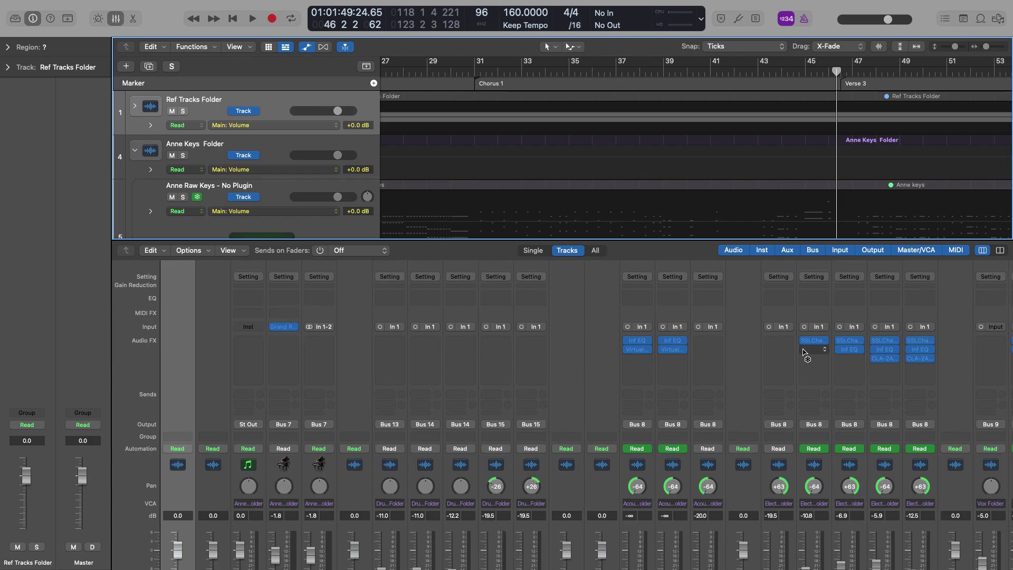
scroll(827, 353, down, 5)
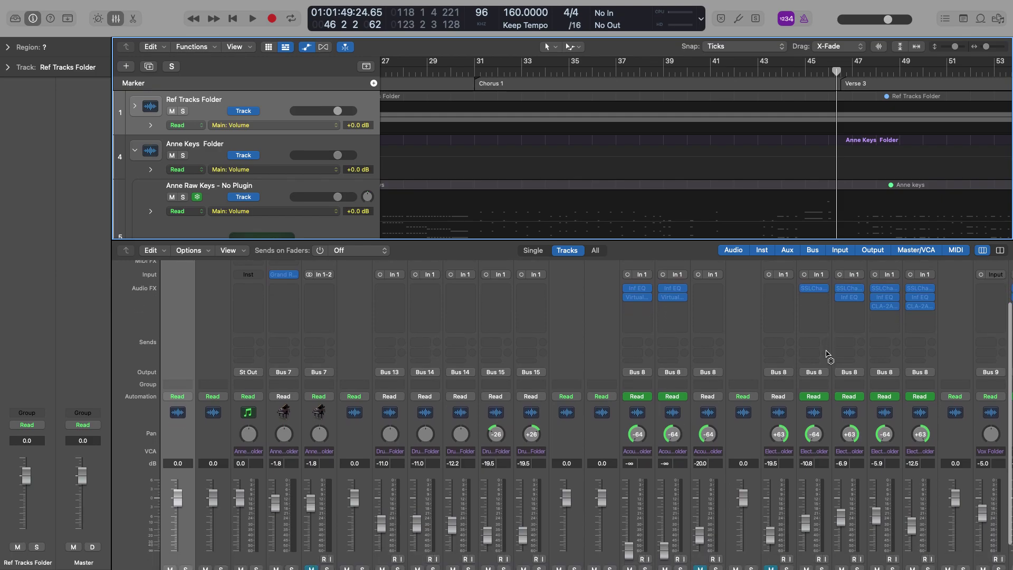
scroll(827, 354, up, 4)
scroll(826, 353, up, 1)
scroll(827, 353, right, 8)
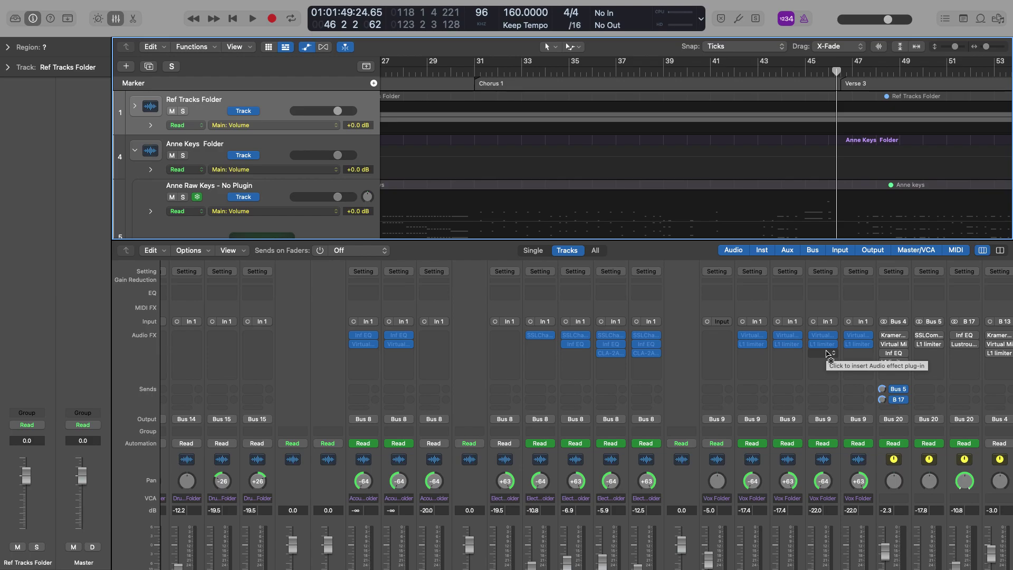
scroll(827, 354, down, 1)
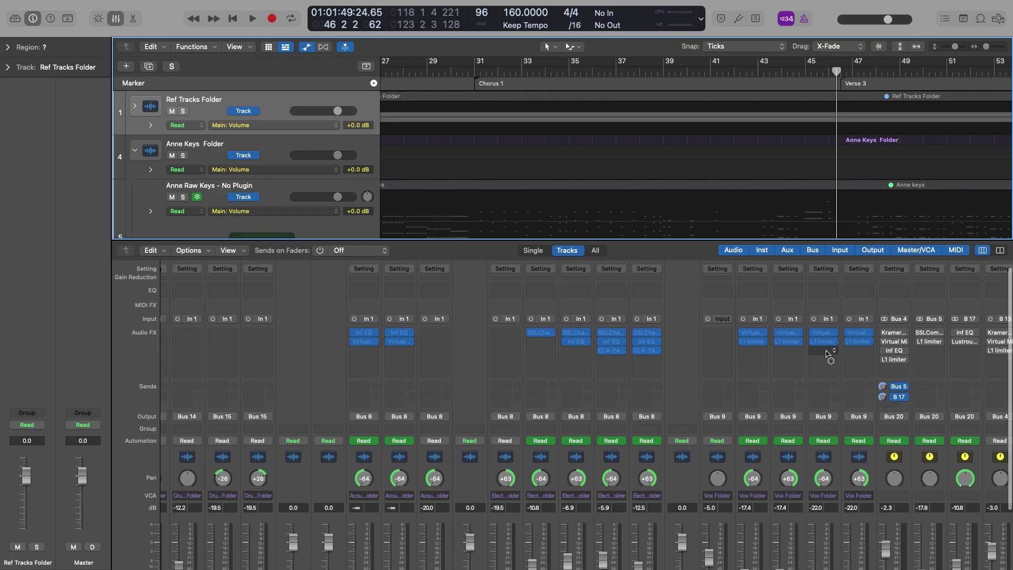
scroll(833, 337, down, 3)
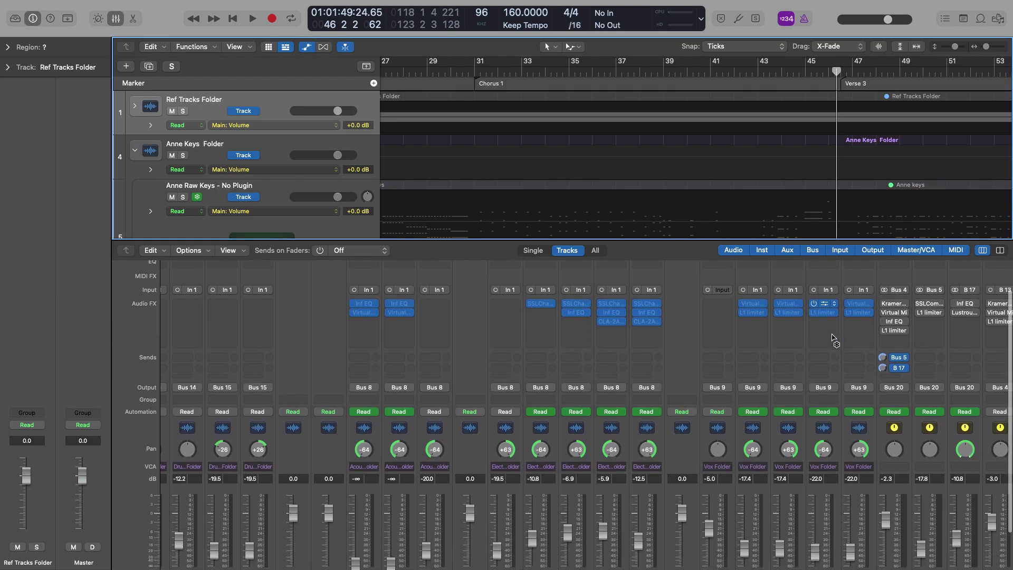
scroll(833, 337, right, 5)
scroll(832, 338, down, 3)
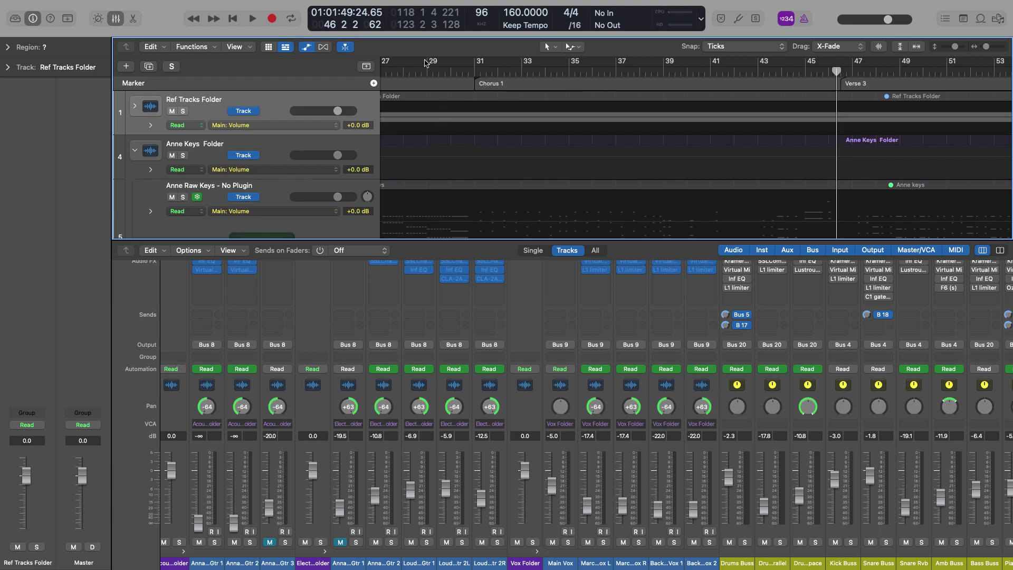
Step: Set a cycle range from bar 29 to just before Verse 3 and place the playhead at bar 29
drag(425, 62, 835, 64)
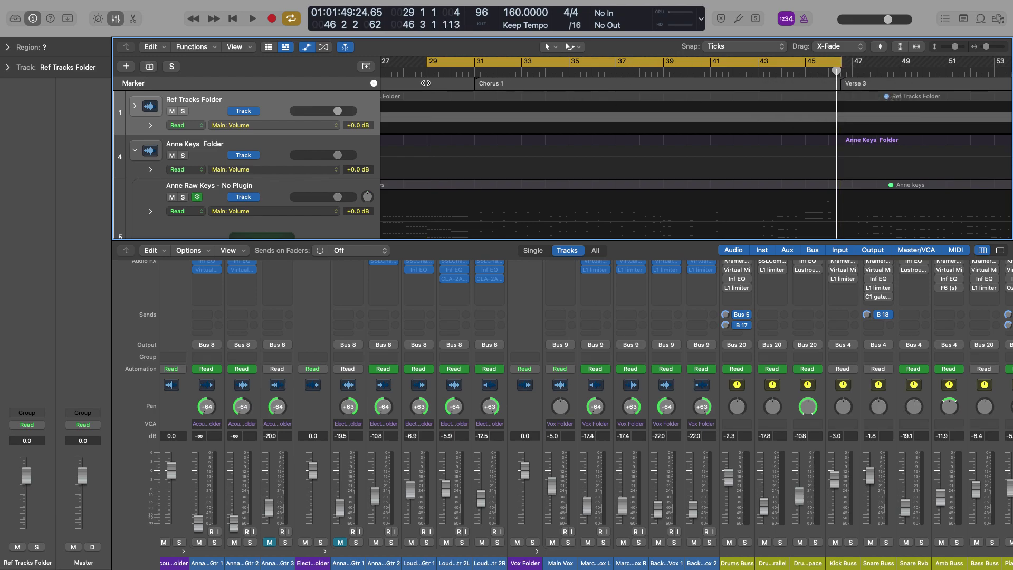
click(425, 72)
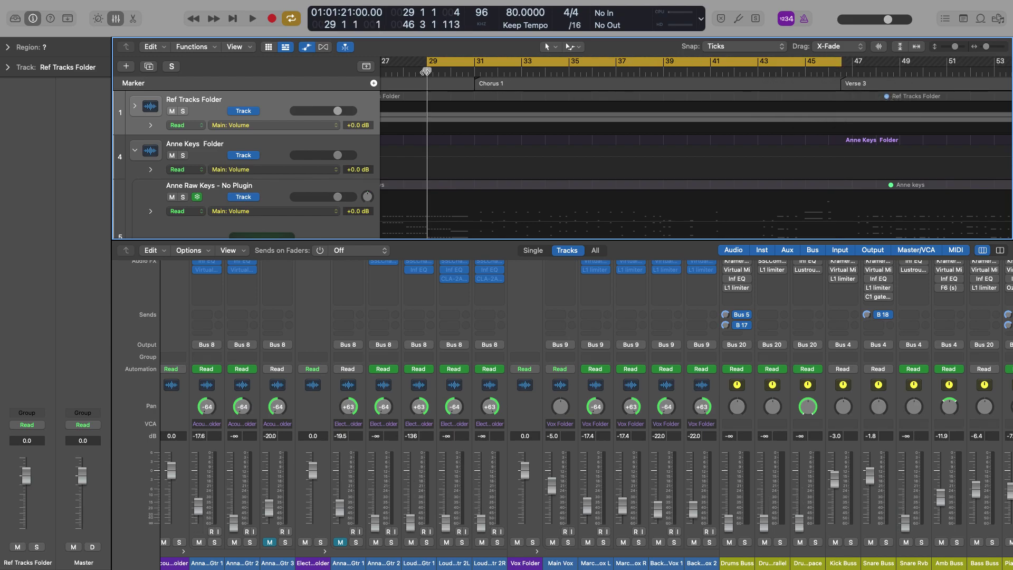
Step: Open the Tonal Balance Control plug-in on the Output 1-2 channel
scroll(791, 369, right, 10)
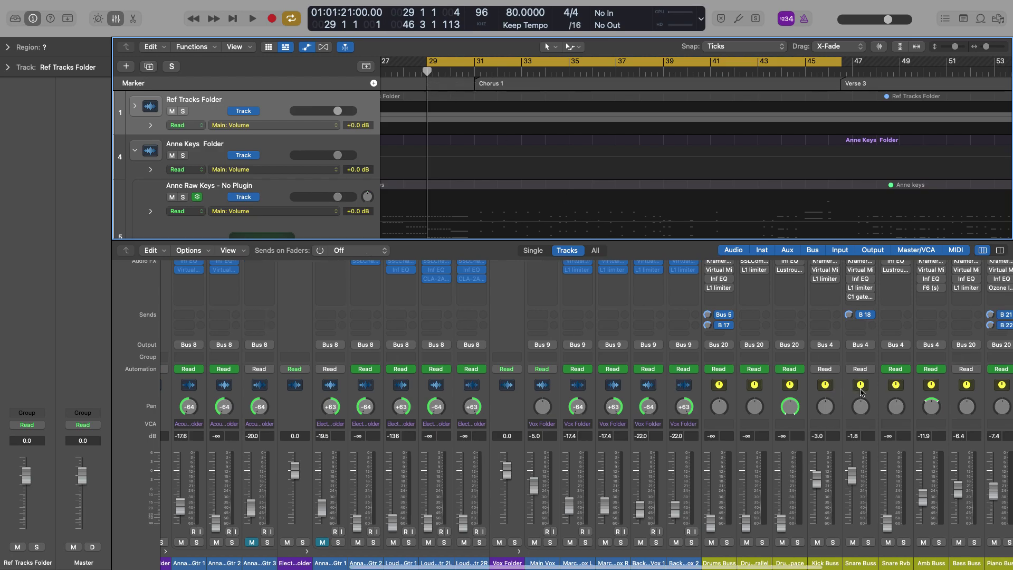
scroll(862, 392, right, 2)
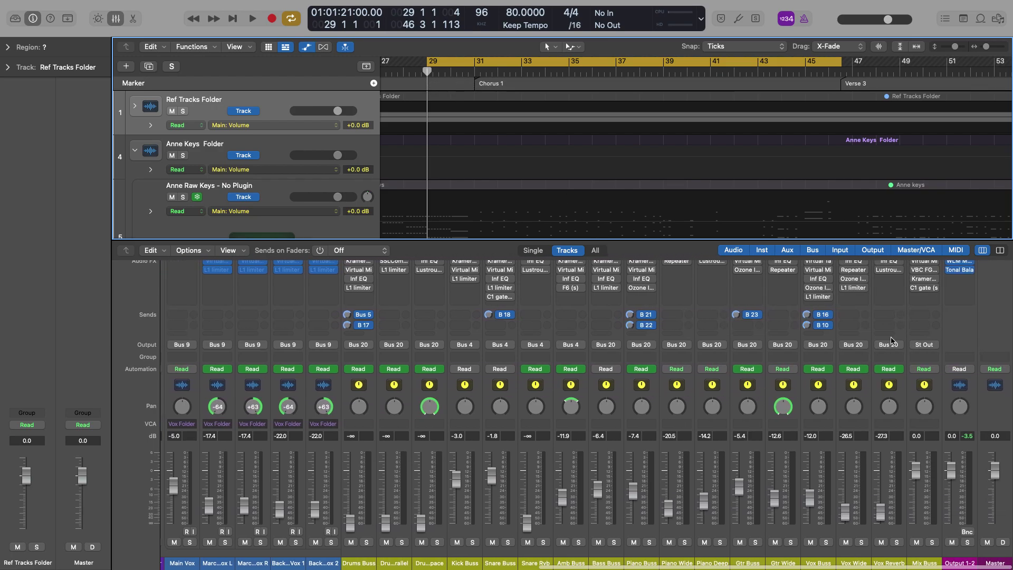
scroll(915, 323, up, 1)
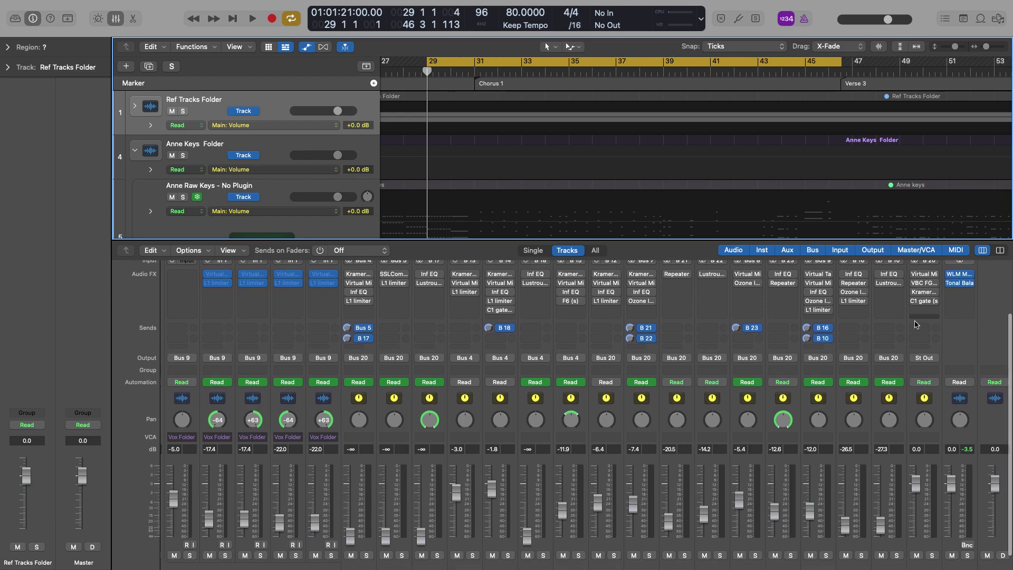
scroll(959, 287, left, 1)
click(960, 287)
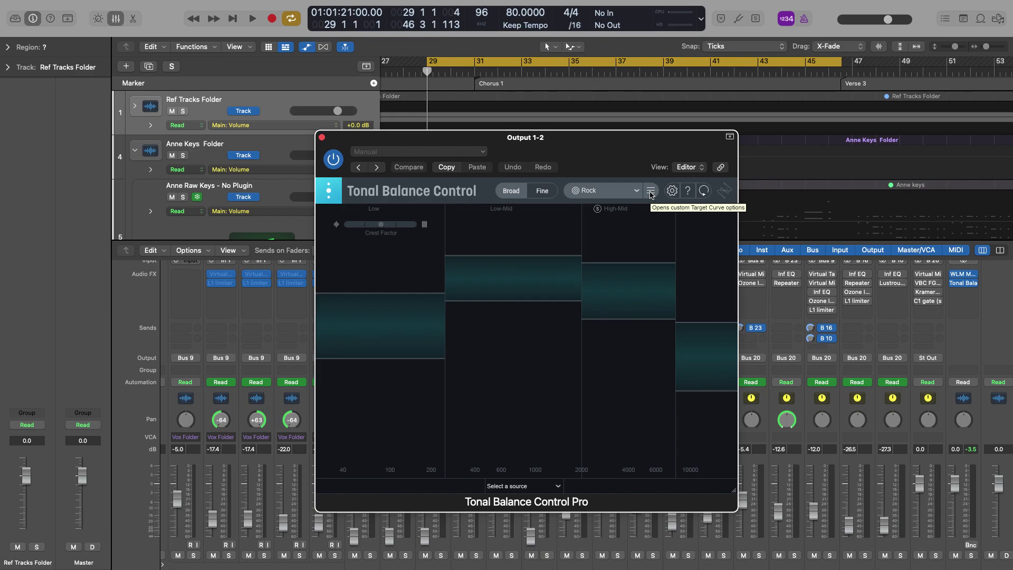
Step: Review the genre target curves while keeping Rock, and compare Tonal Balance Control's Fine view with its Broad view
click(623, 192)
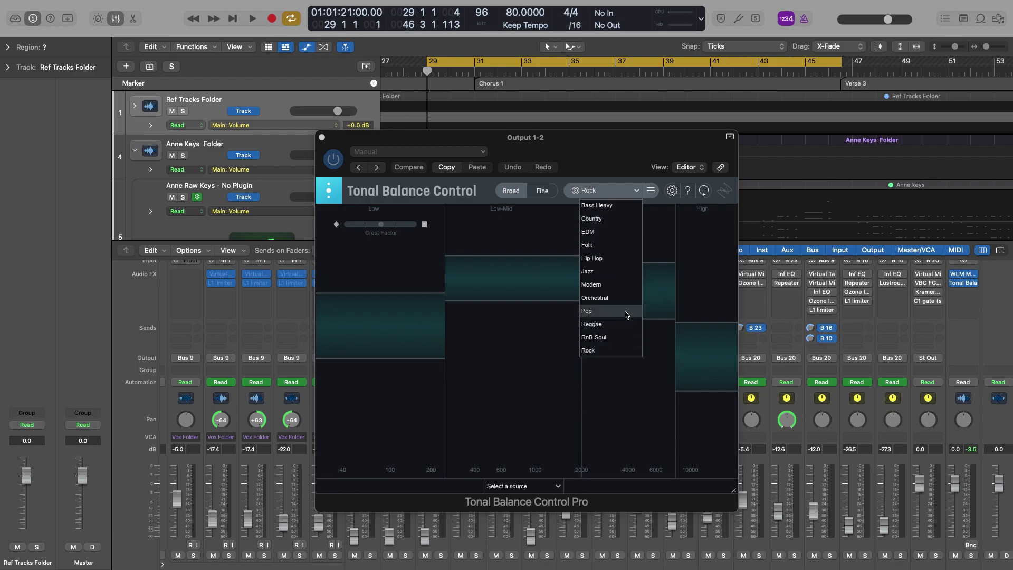
click(622, 168)
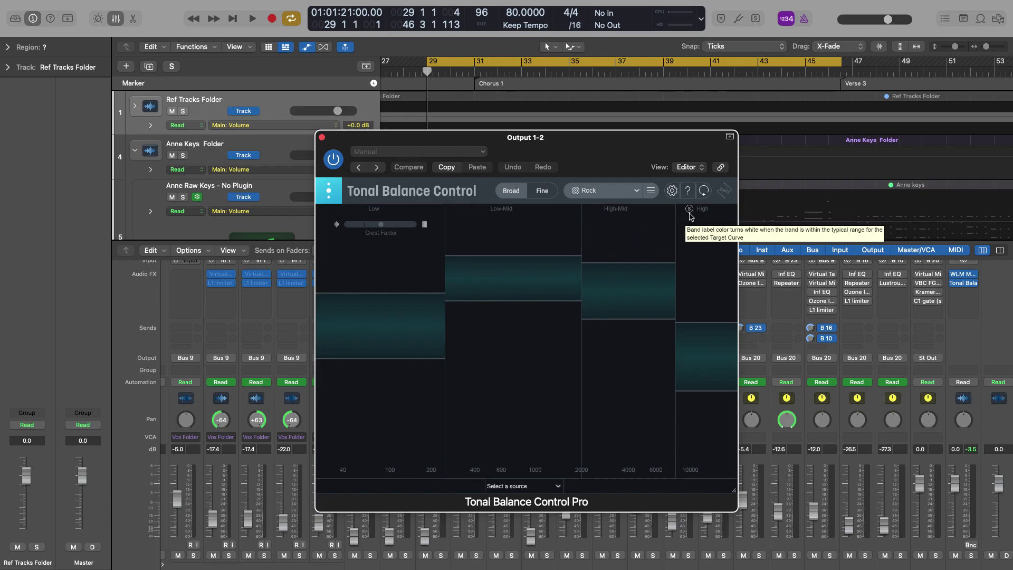
click(637, 191)
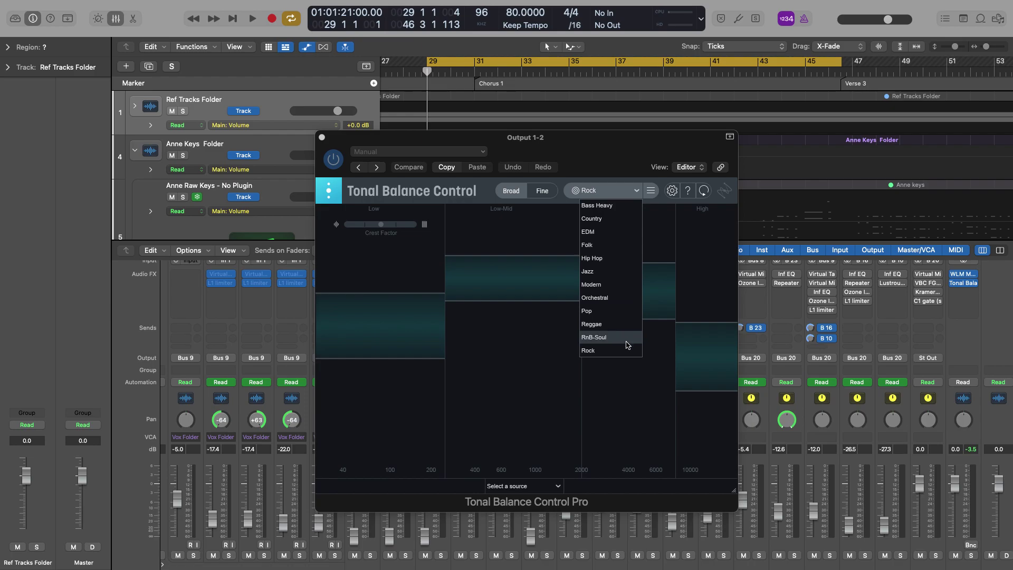
click(635, 189)
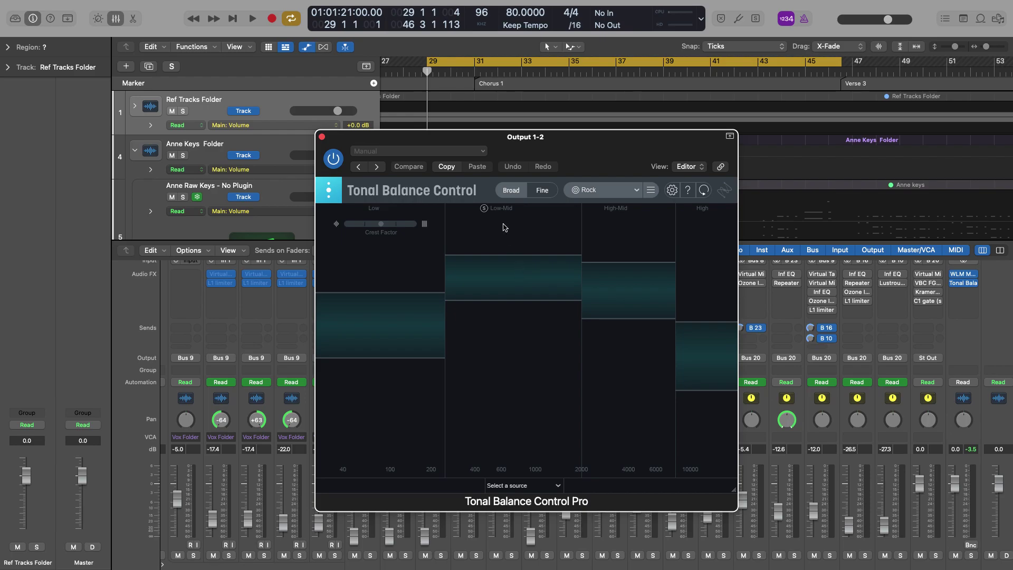
click(537, 193)
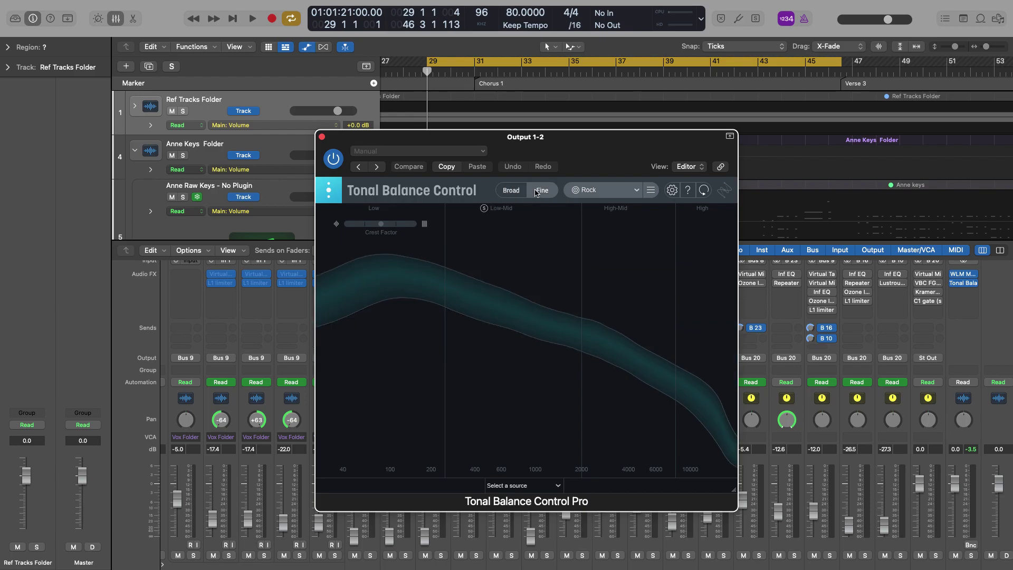
click(509, 194)
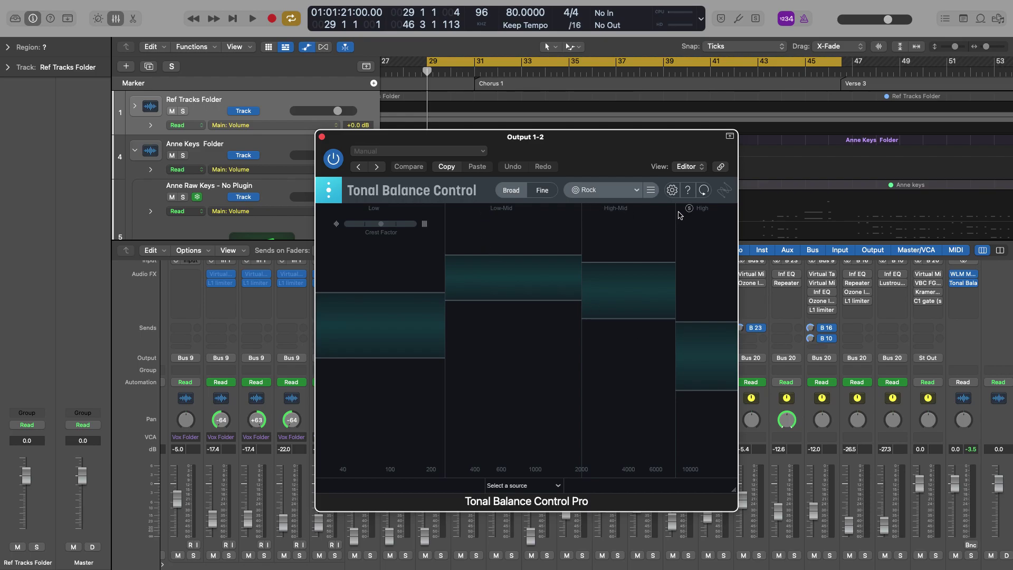
Step: Play the cycled section and check the mix's frequency bands in Tonal Balance Control on the Output 1-2 channel
mouse_move(680, 215)
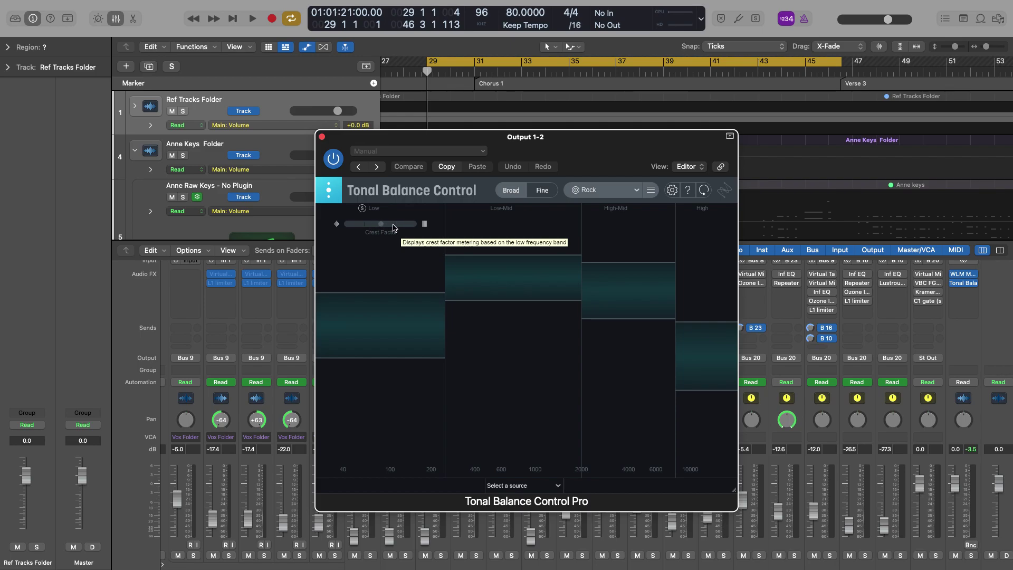
click(321, 137)
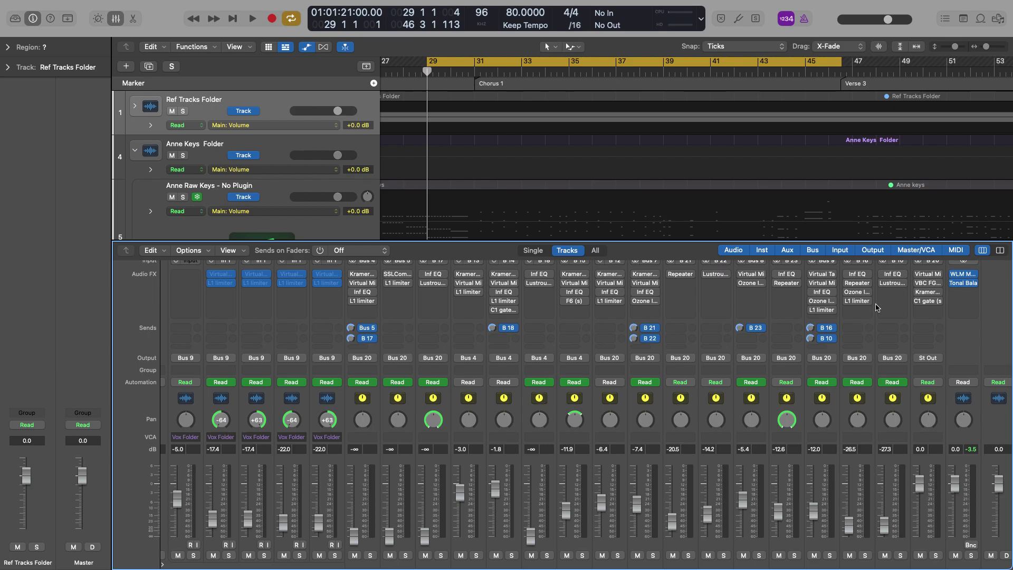
key(space)
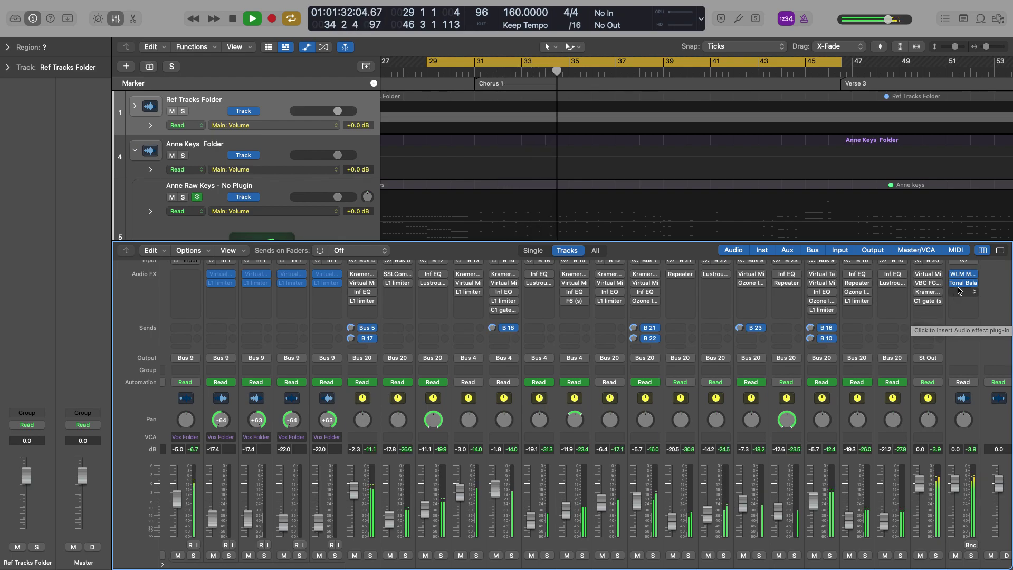
click(964, 284)
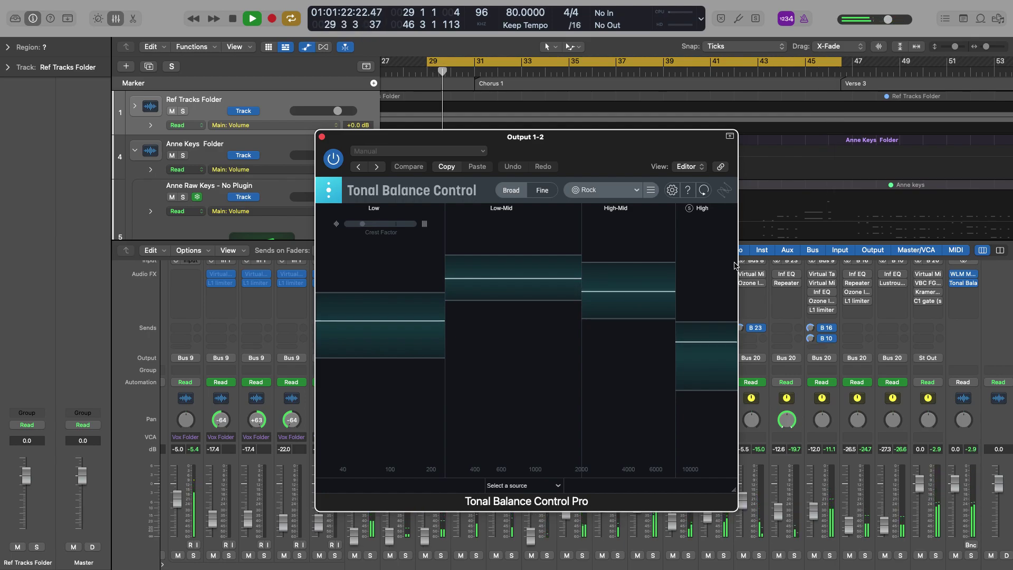
key(space)
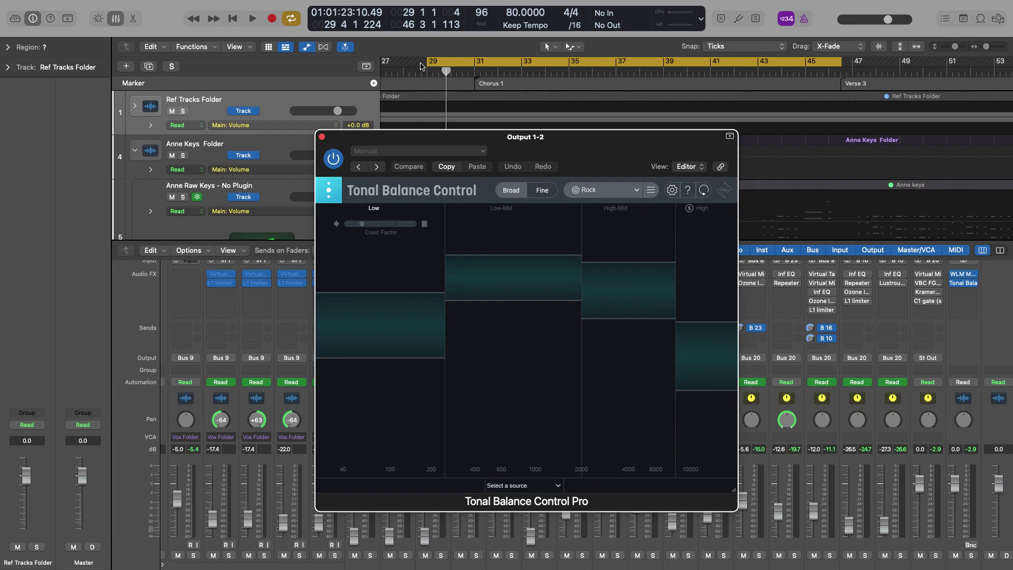
Step: Move the cycle start to bar 31 at Chorus 1, and play the loop from there with Tonal Balance Control closed
click(431, 63)
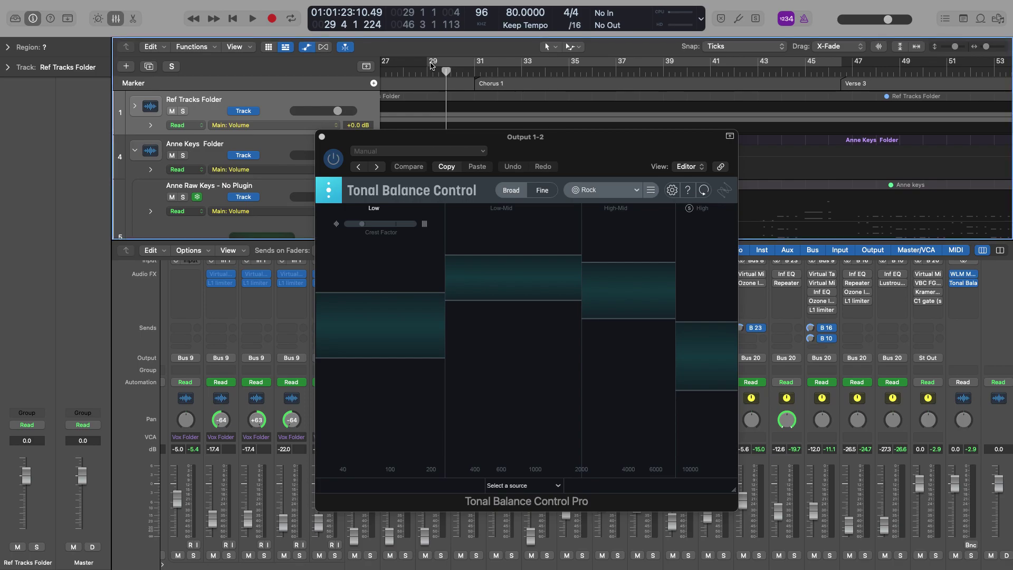
drag(430, 63, 477, 63)
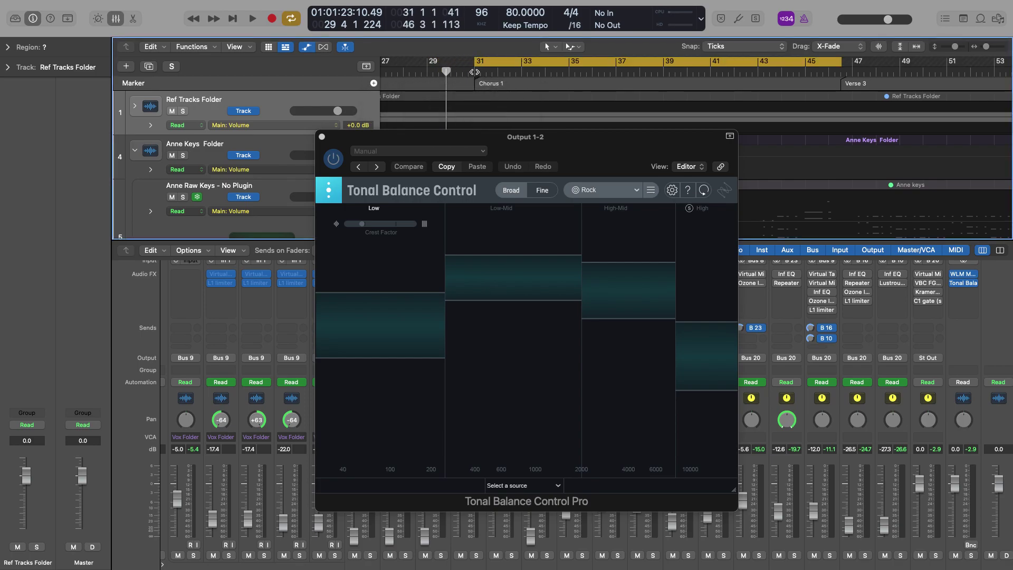
click(474, 72)
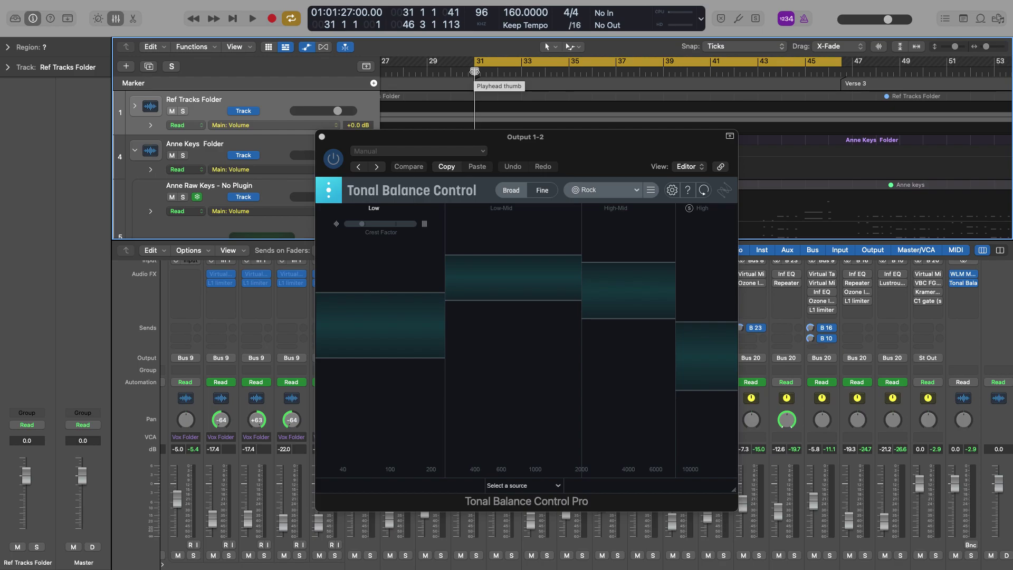
click(322, 138)
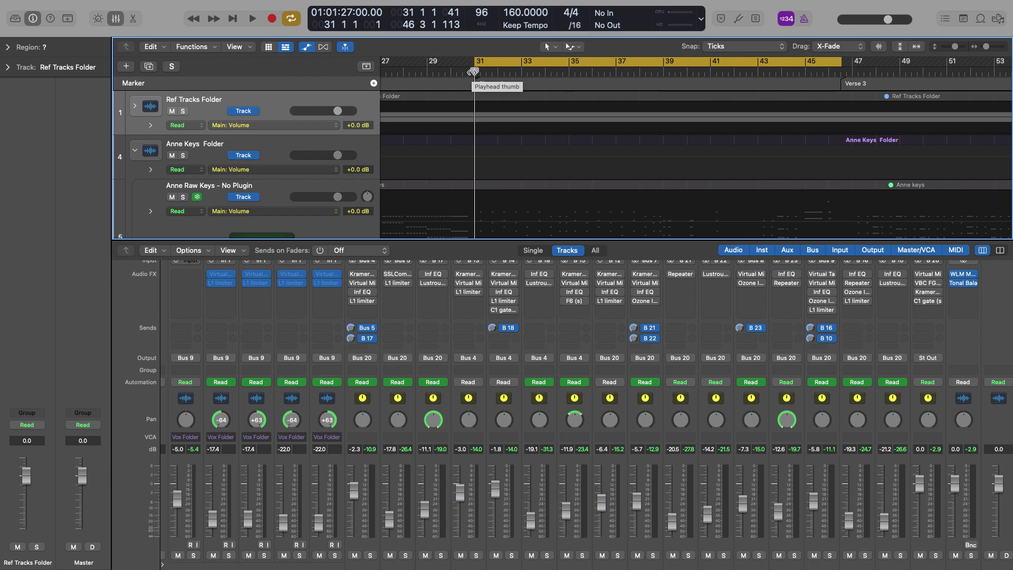
key(space)
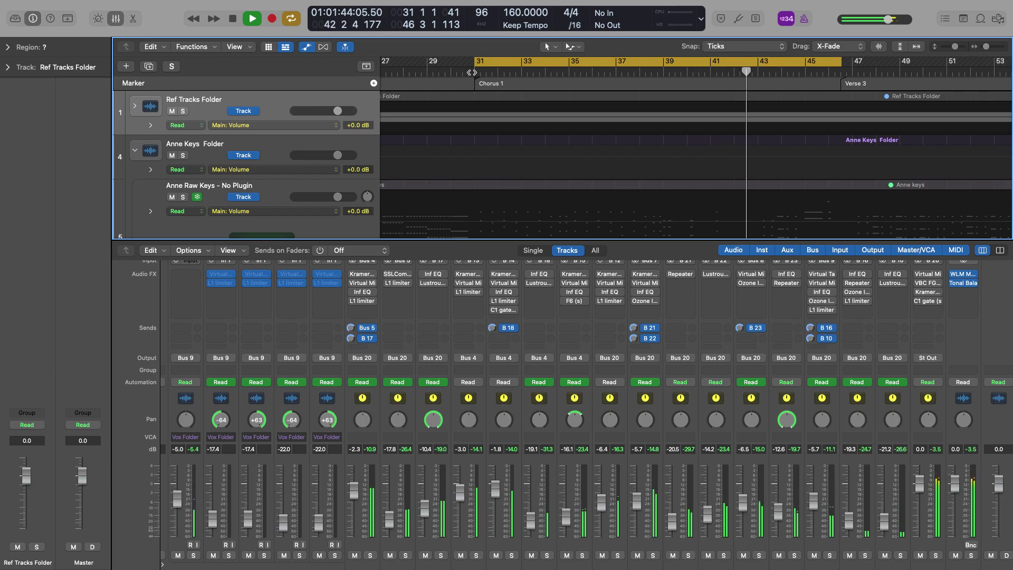
key(space)
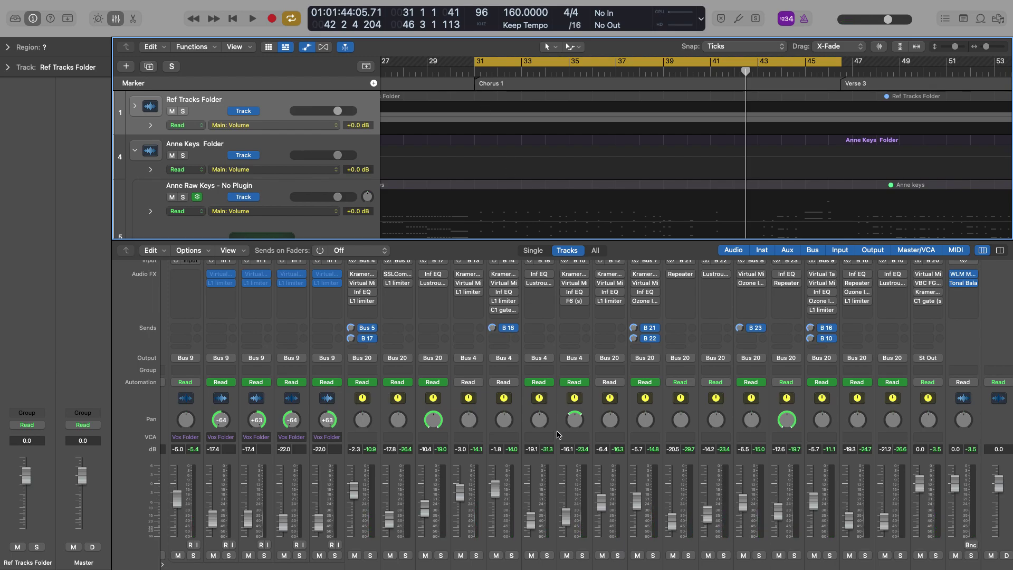
Step: Audition Kick Buss and Bass Buss soloed together, and clear both solos after stopping playback
scroll(559, 436, down, 2)
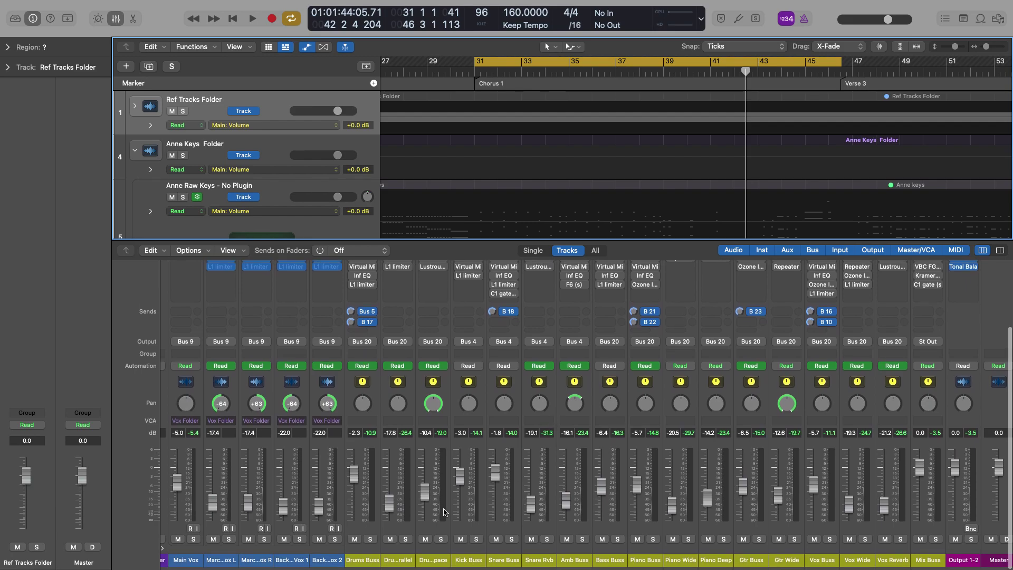
click(476, 539)
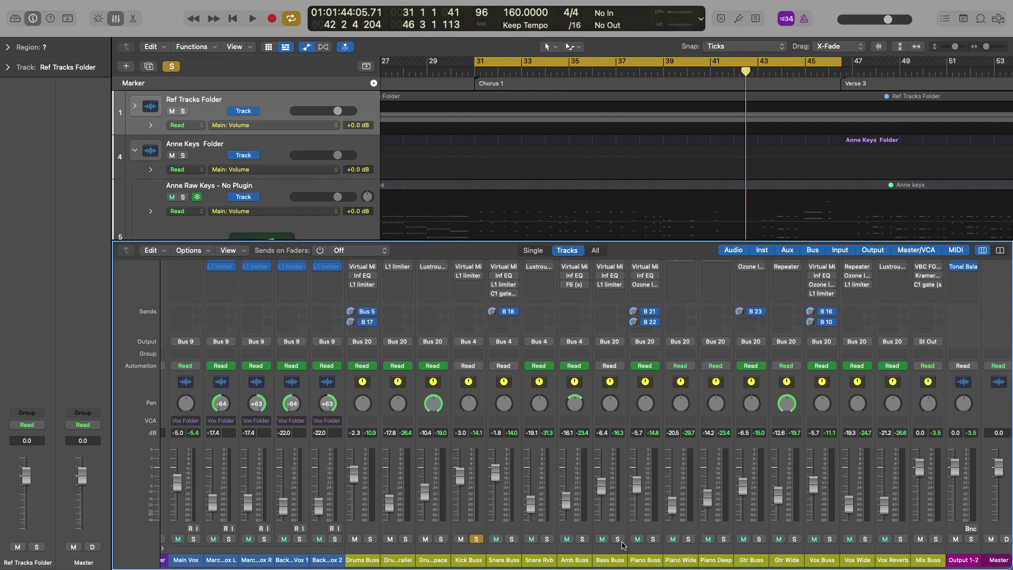
click(618, 539)
key(space)
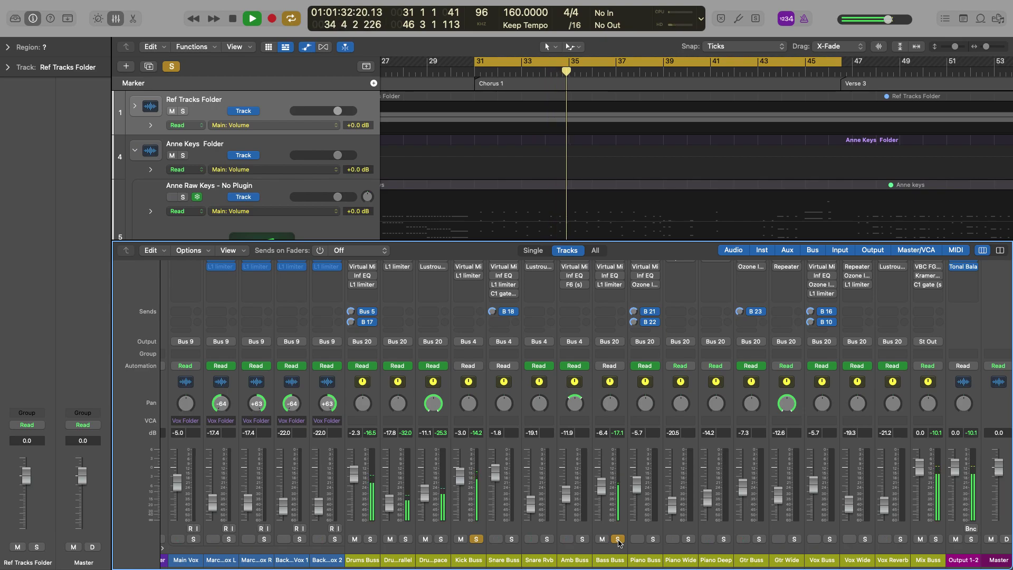
key(space)
click(618, 539)
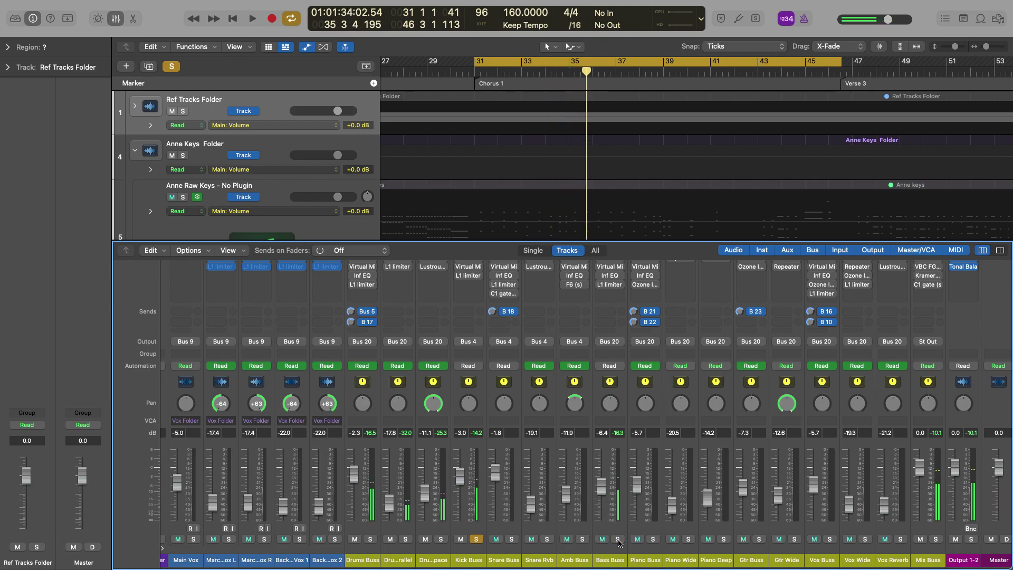
click(476, 539)
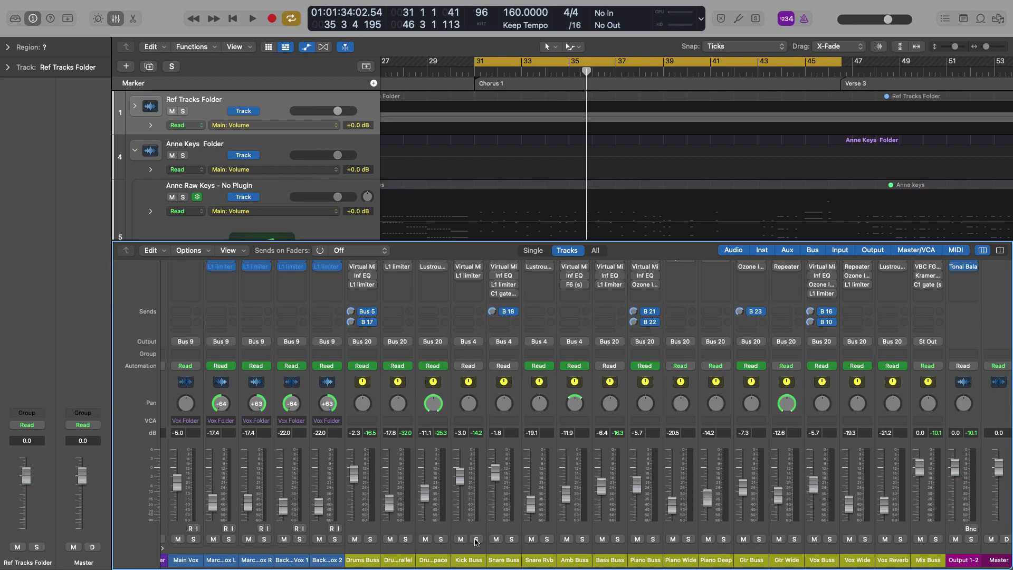
Step: Audition Bass Buss alone in solo, and clear its solo after stopping playback
click(617, 540)
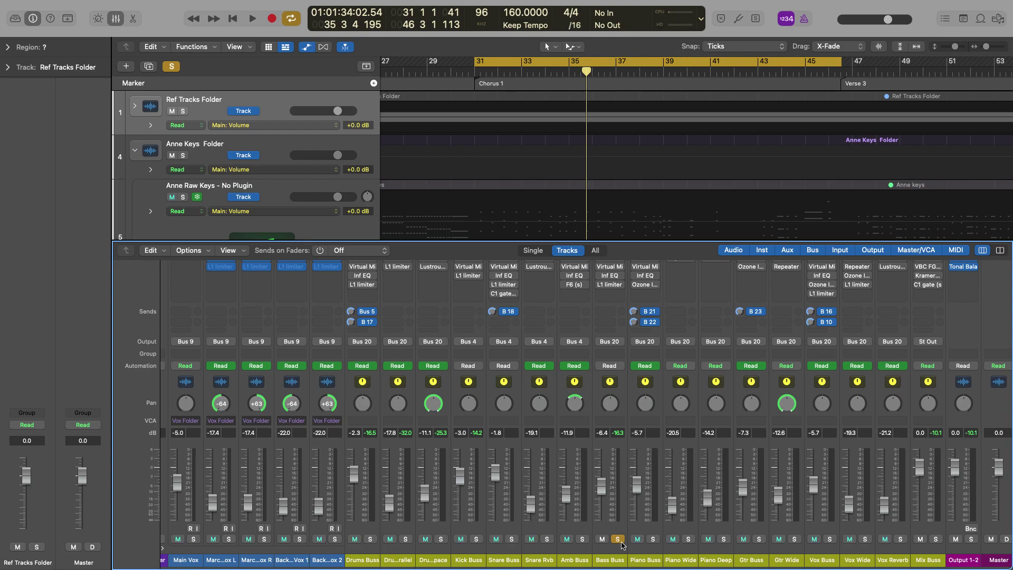
key(space)
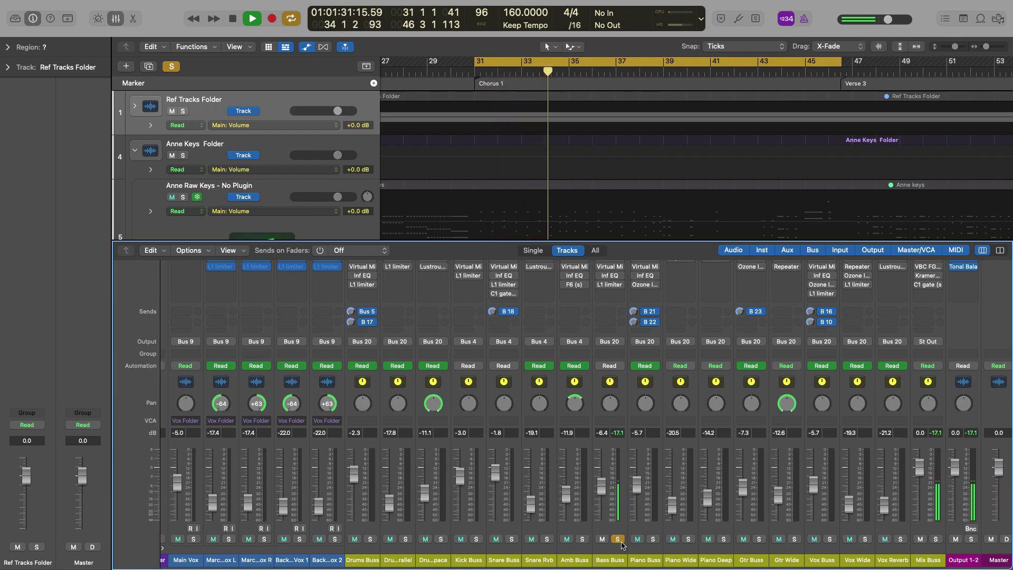
key(space)
click(617, 539)
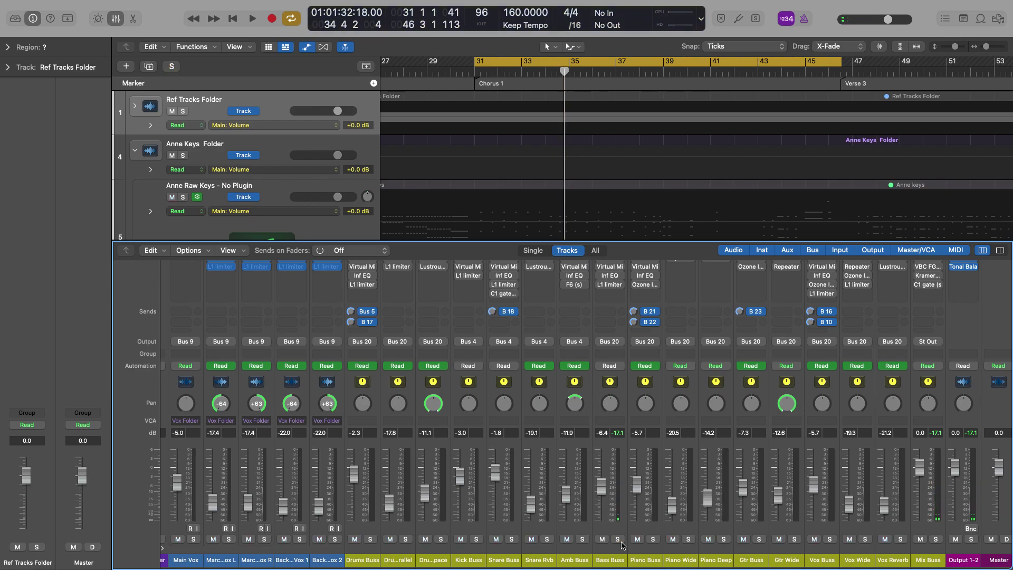
Step: Audition Amb Buss alone in solo, and clear its solo after stopping playback
click(583, 540)
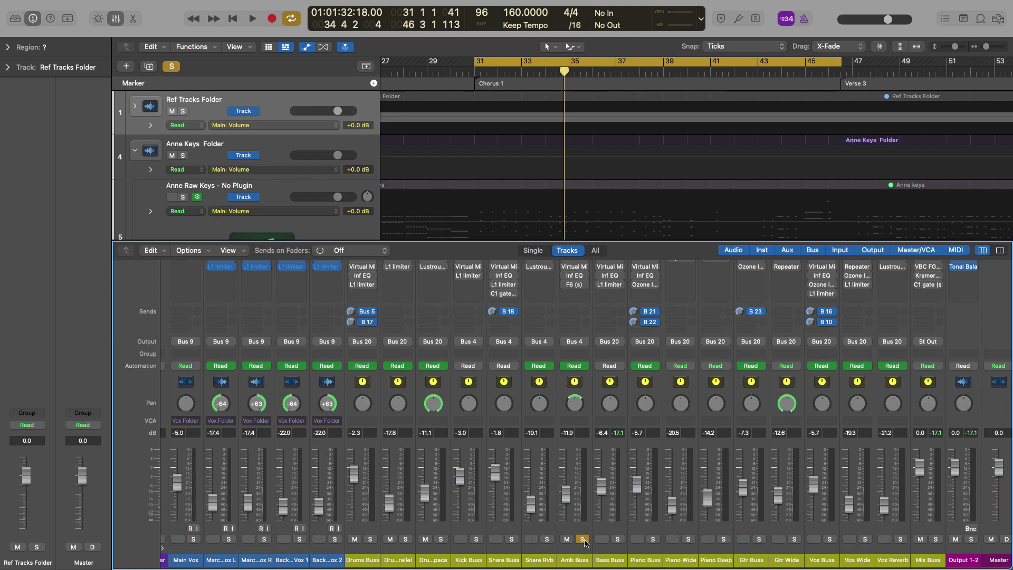
key(space)
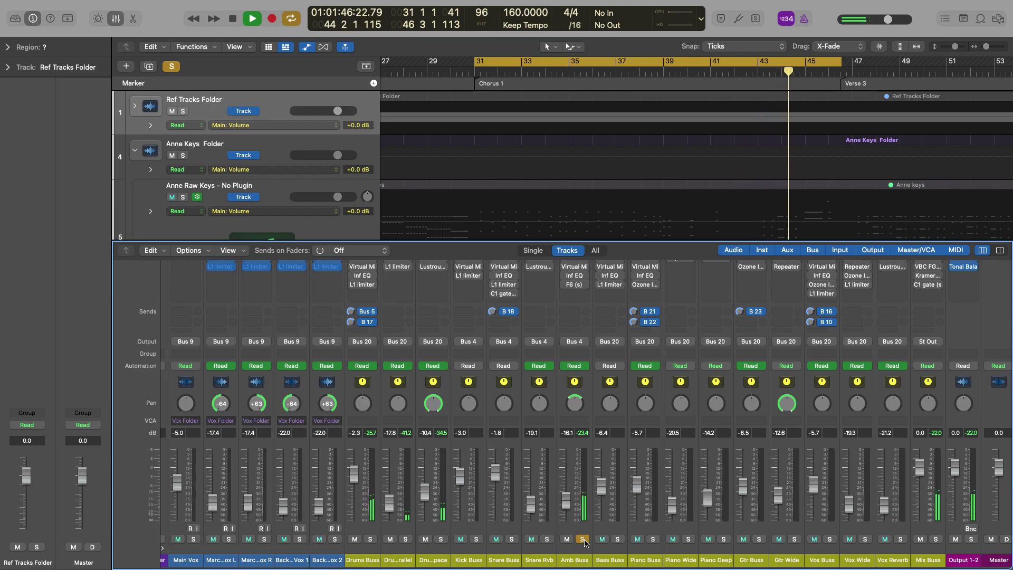
key(space)
click(584, 540)
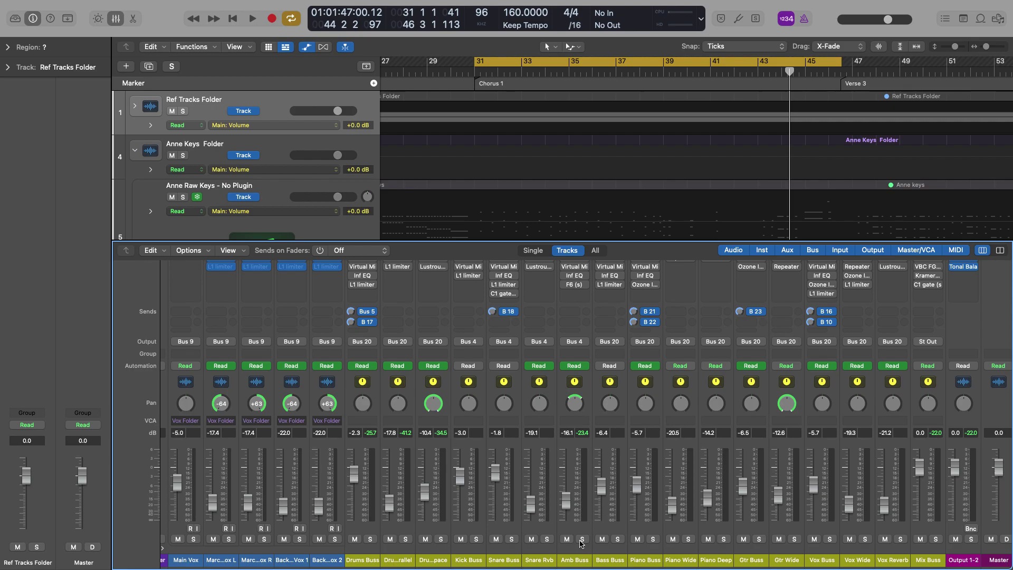
Step: Select Vox Buss and audition it alone in solo, clearing the solo after stopping playback
click(822, 560)
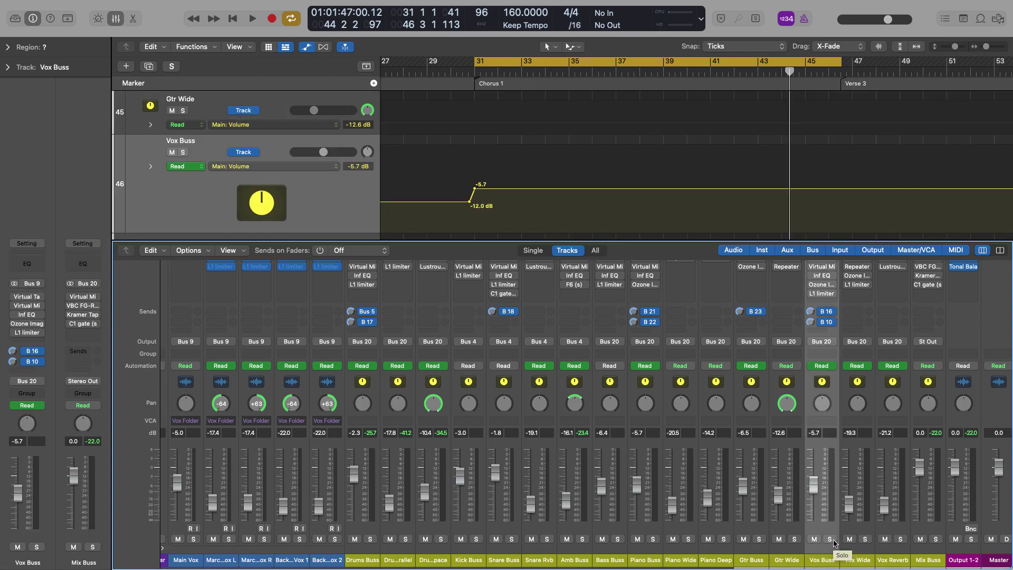
click(830, 539)
click(830, 539)
click(830, 538)
key(space)
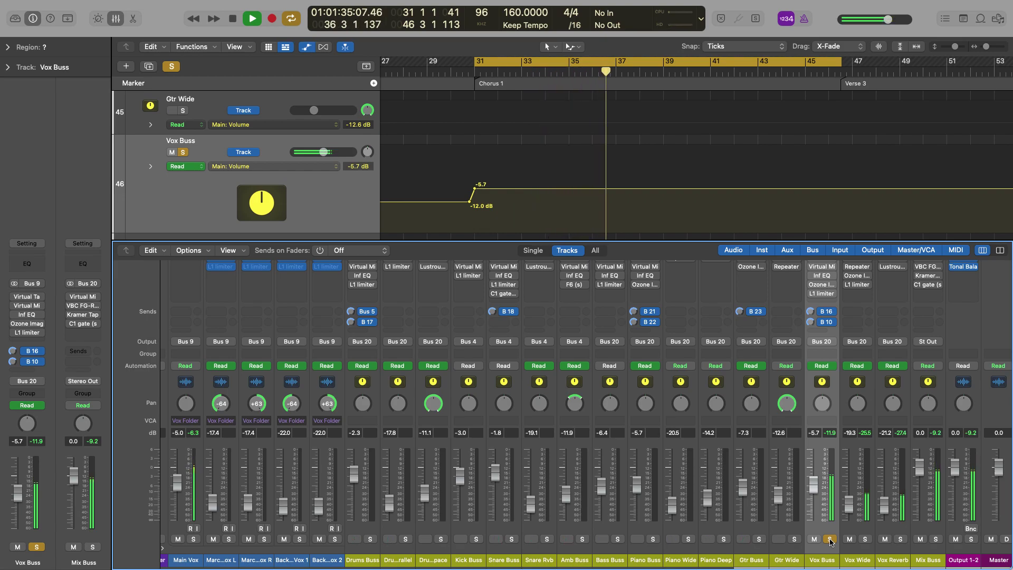
key(space)
click(829, 539)
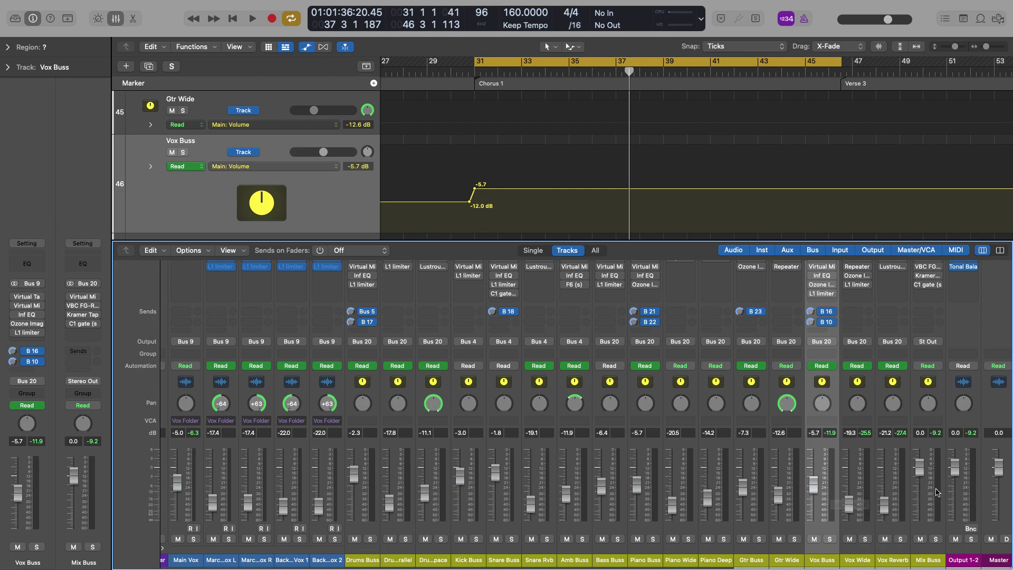
Step: Select Mix Buss and enable its four bypassed plug-ins: Virtual Mix Rack, VBC FG-Red, Kramer Tape and C1 gate
scroll(937, 493, up, 3)
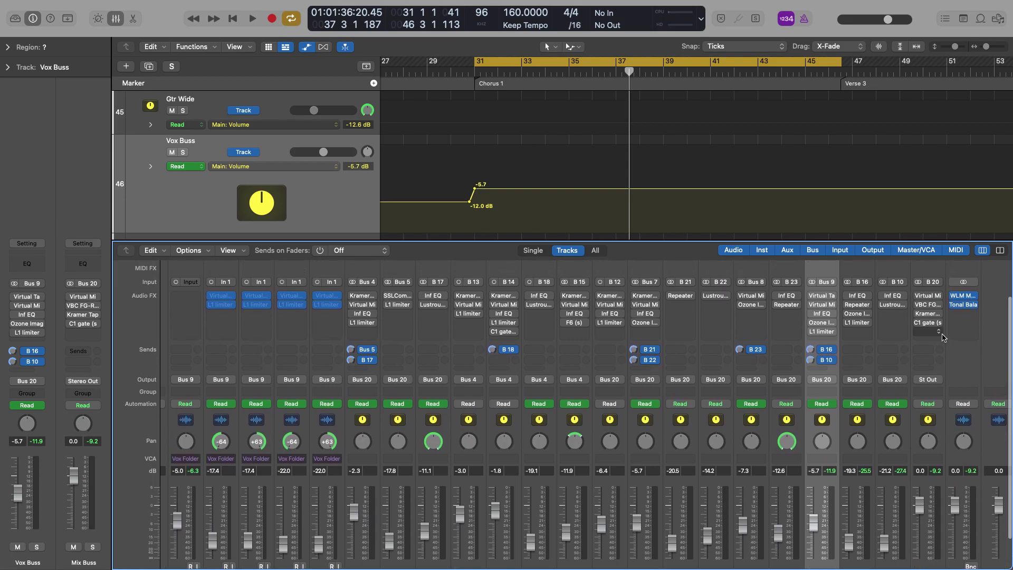
scroll(929, 434, down, 3)
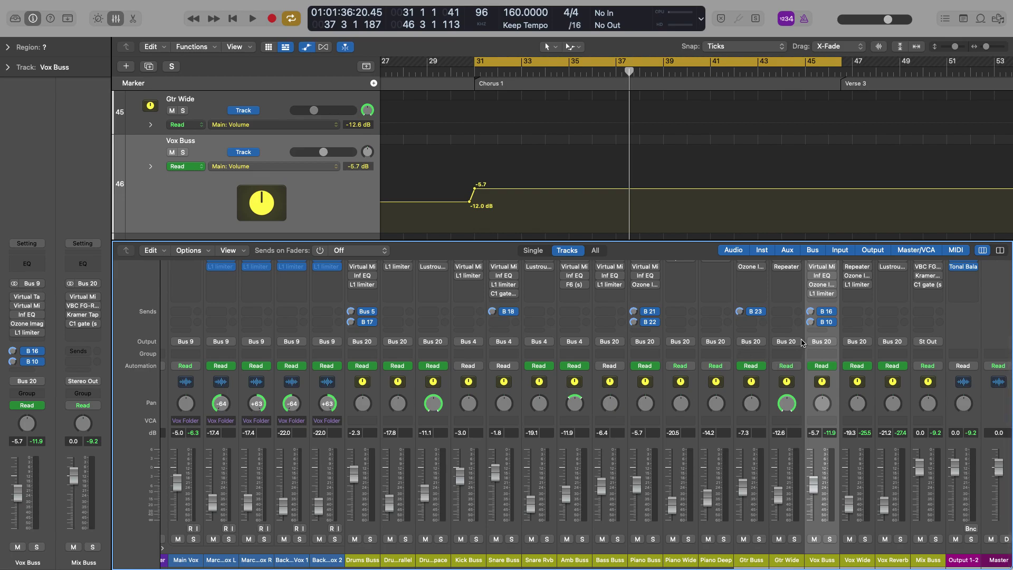
click(930, 561)
scroll(908, 439, up, 2)
scroll(909, 439, up, 1)
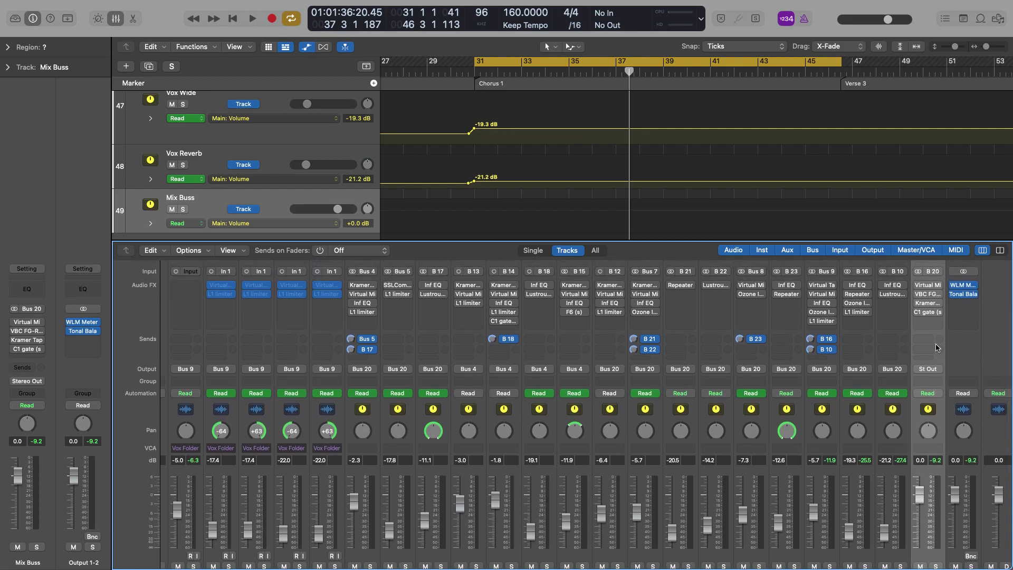
mouse_move(918, 287)
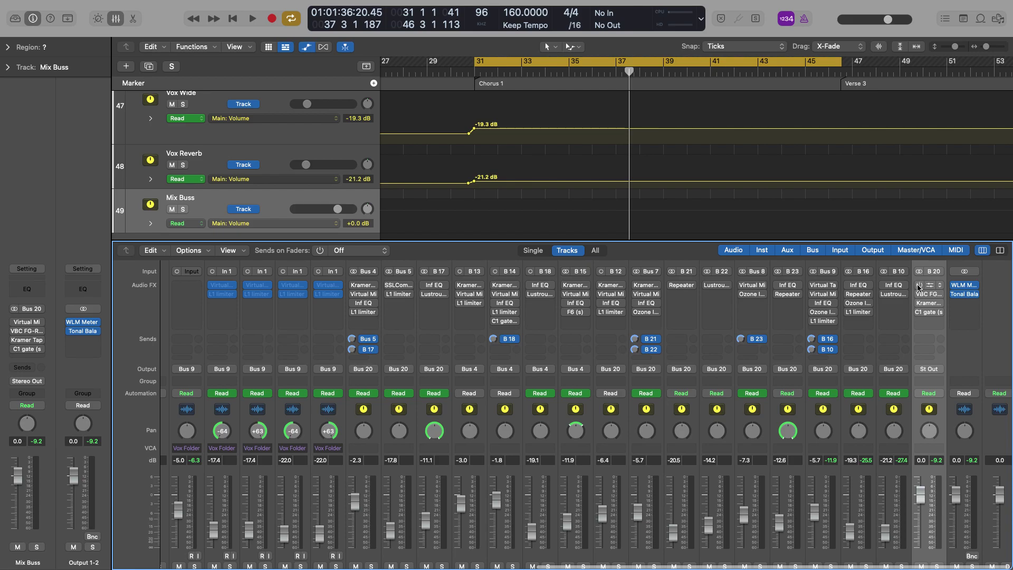
scroll(919, 287, left, 1)
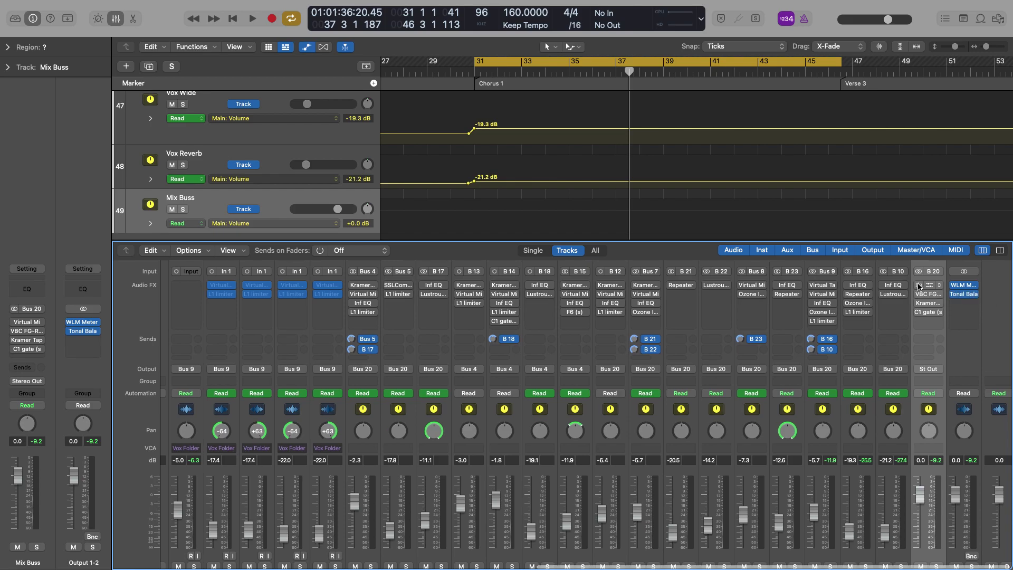
drag(920, 287, 921, 314)
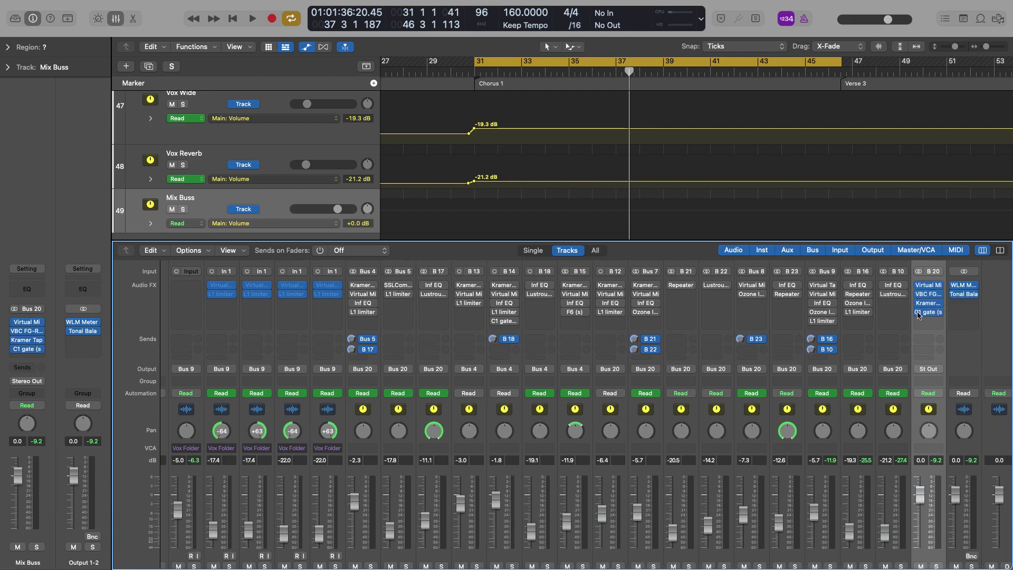
Step: Examine the Virtual Mix Rack and VBC FG-Red settings on Mix Buss, closing VBC FG-Red after viewing it
click(930, 288)
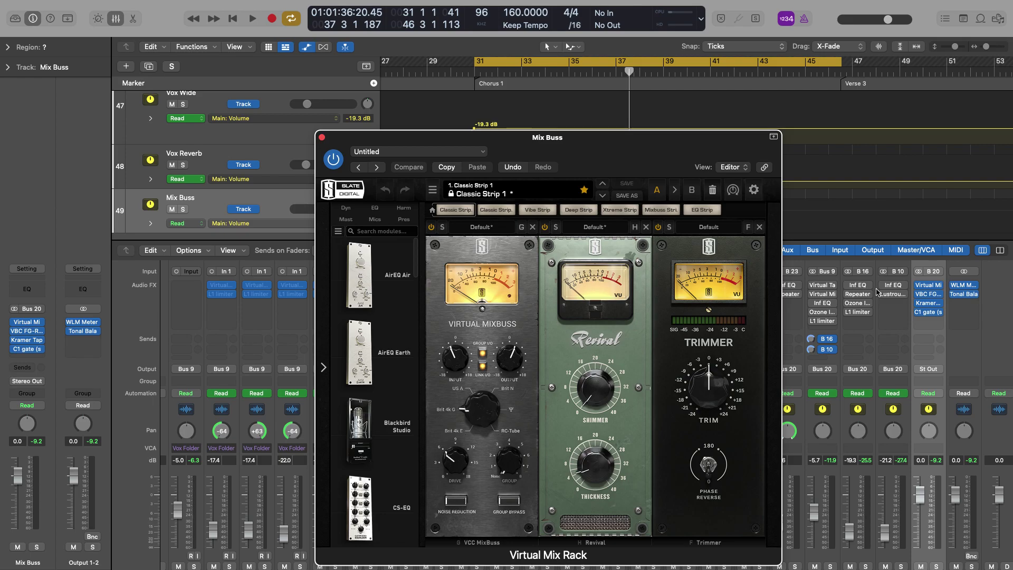
click(929, 297)
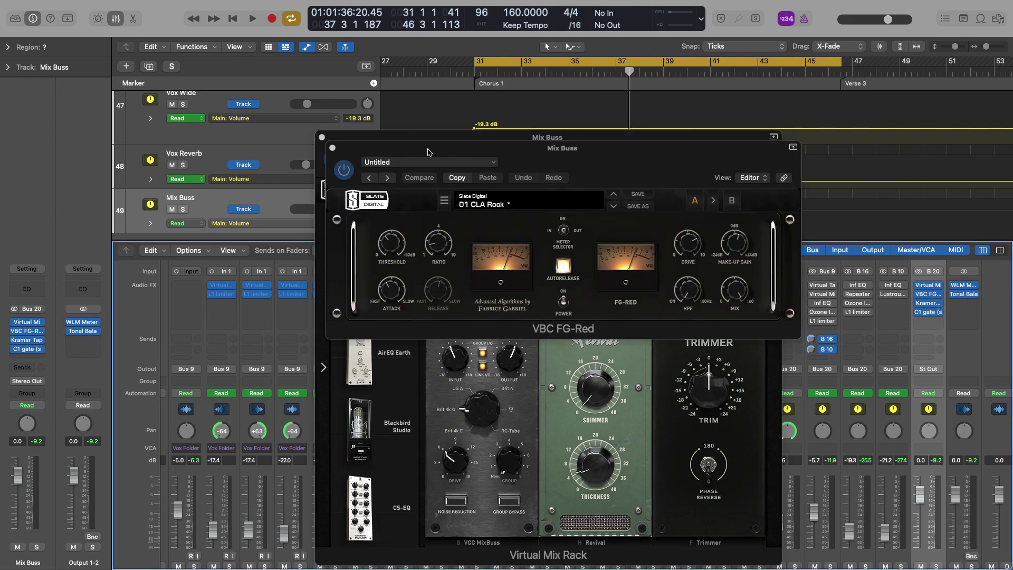
drag(356, 151, 384, 154)
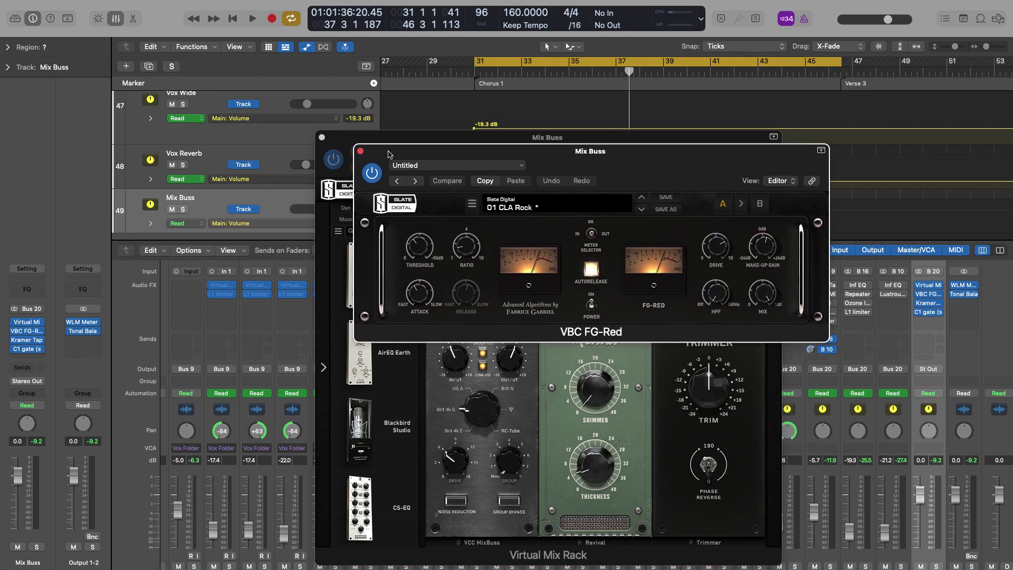
click(360, 152)
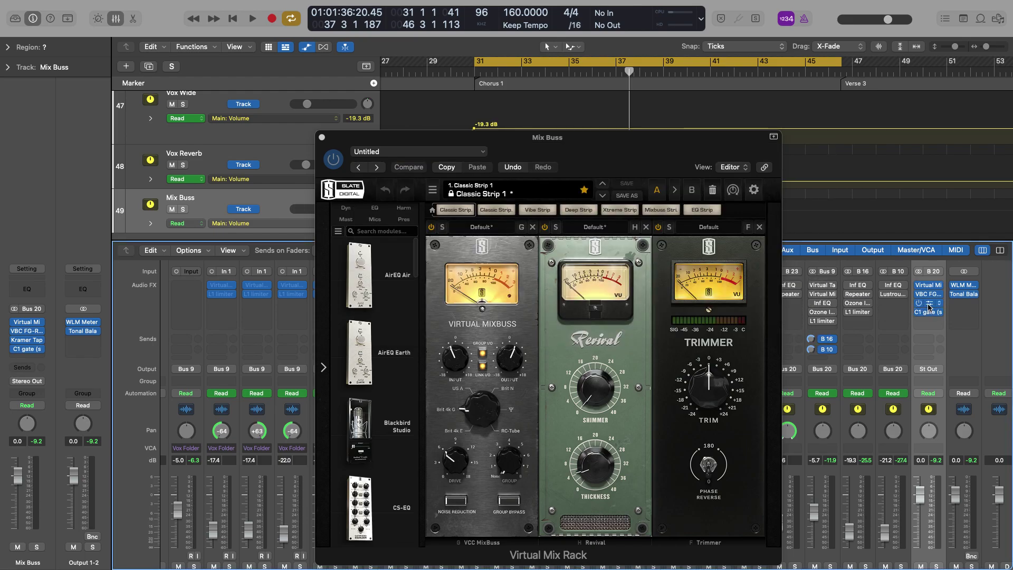
Step: Examine the Kramer Tape and C1 gate settings on Mix Buss, closing both plug-in windows and the Virtual Mix Rack
click(930, 306)
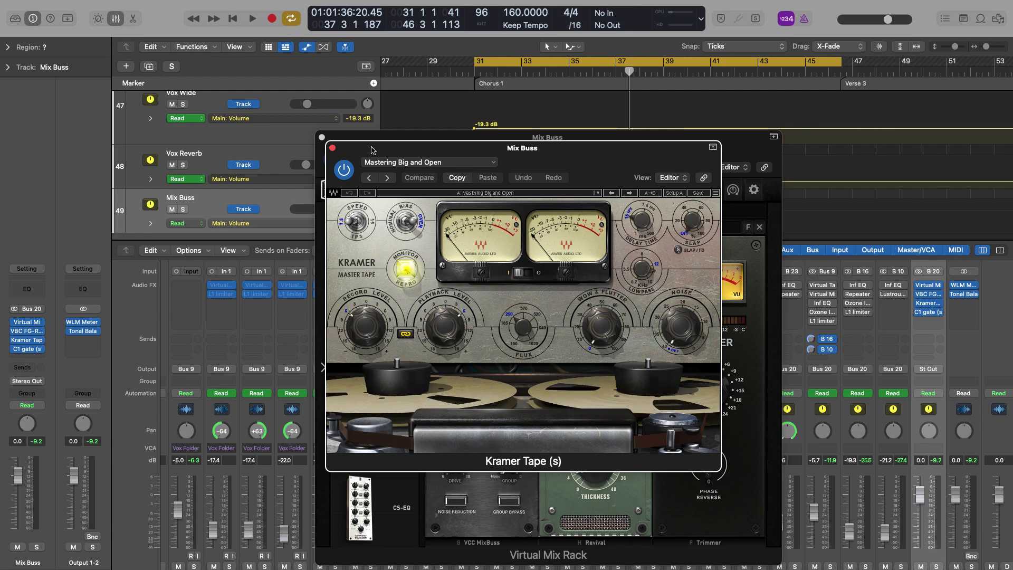
drag(336, 151, 439, 158)
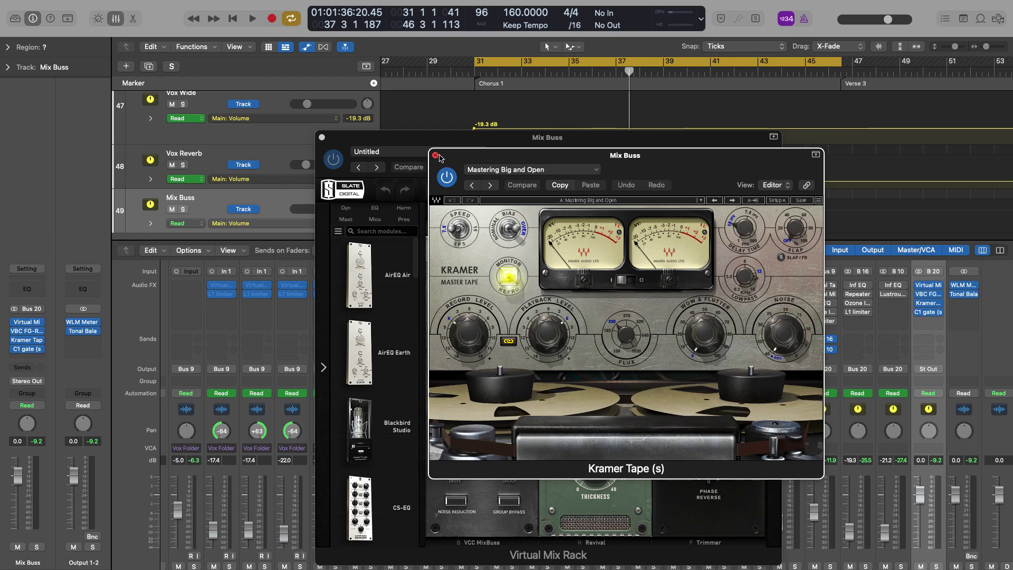
key(super+w)
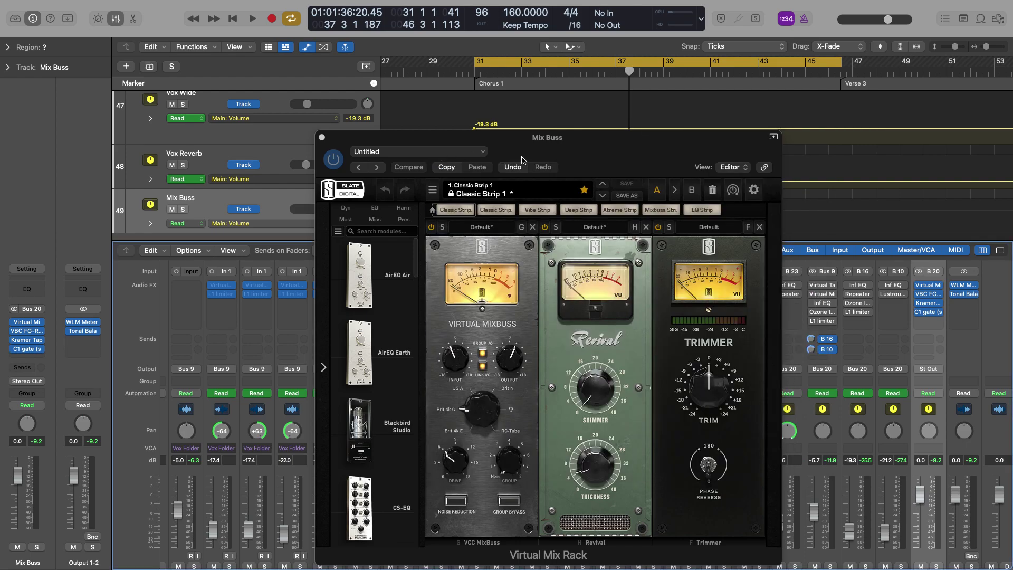
click(929, 312)
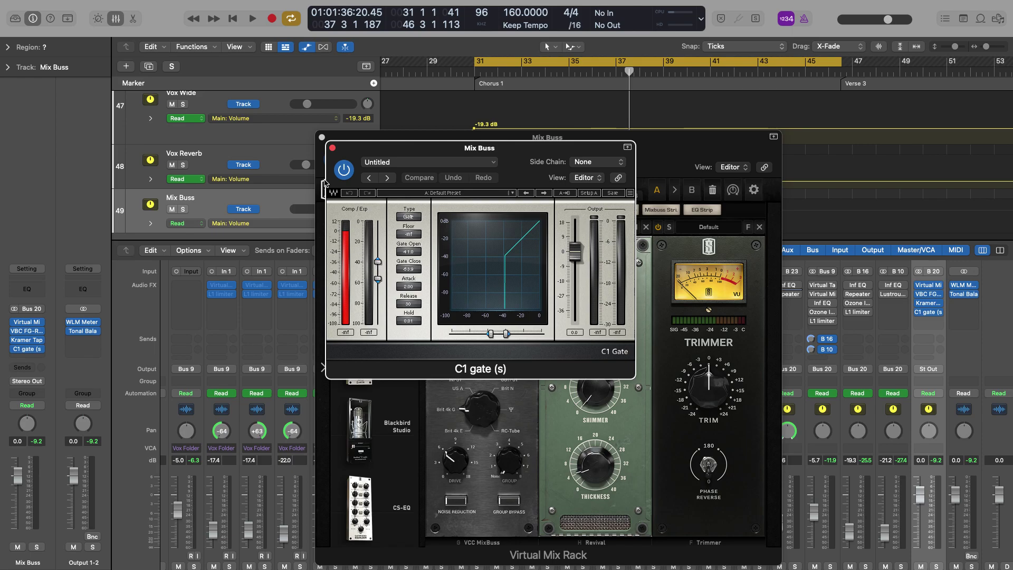
click(333, 149)
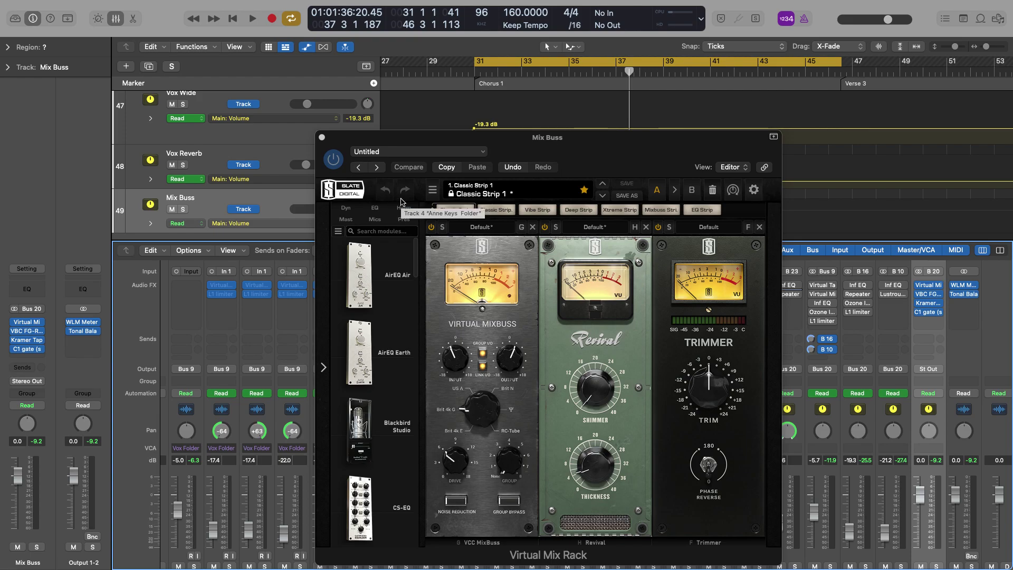
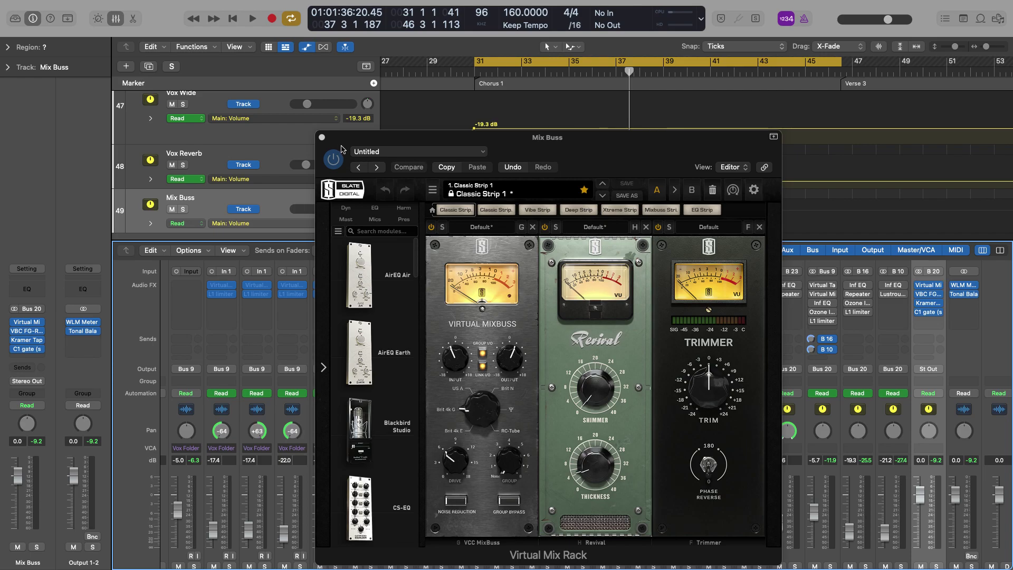
click(321, 137)
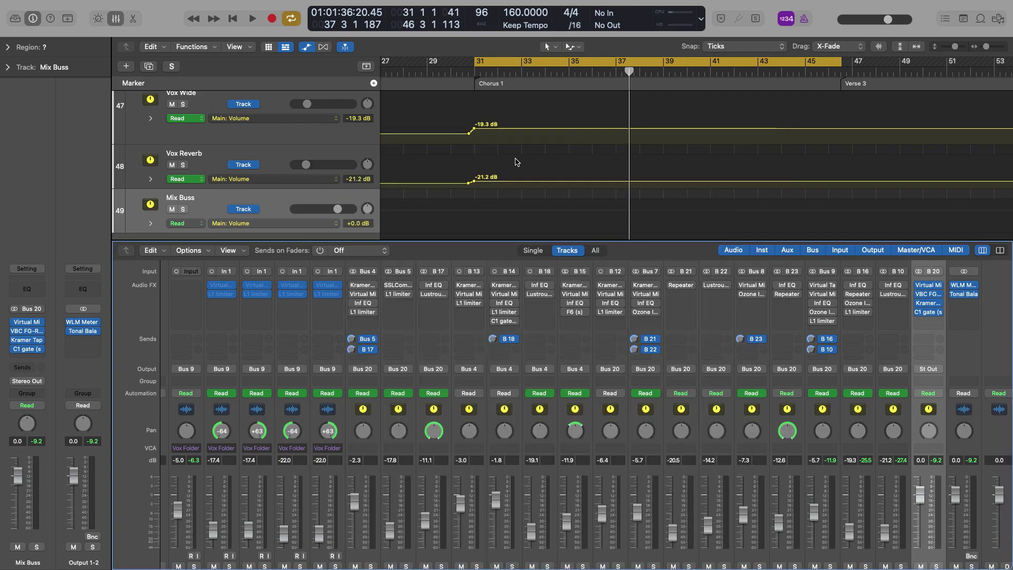
Step: Examine VBC FG-Red's attack, drive, HPF and make-up gain settings on Mix Buss, and close its window
click(929, 294)
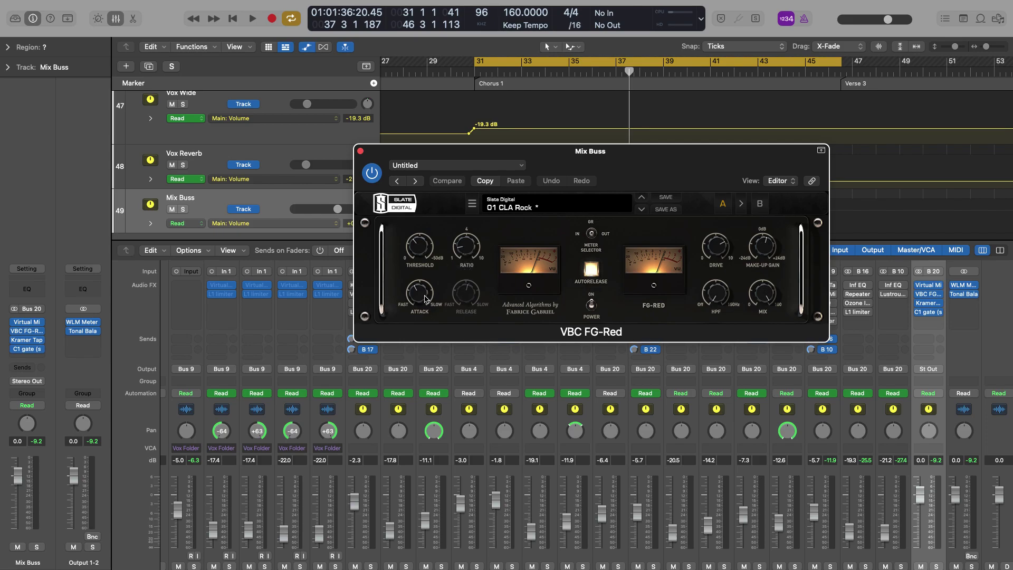
mouse_move(425, 299)
mouse_move(715, 247)
mouse_move(721, 297)
mouse_move(763, 252)
click(361, 152)
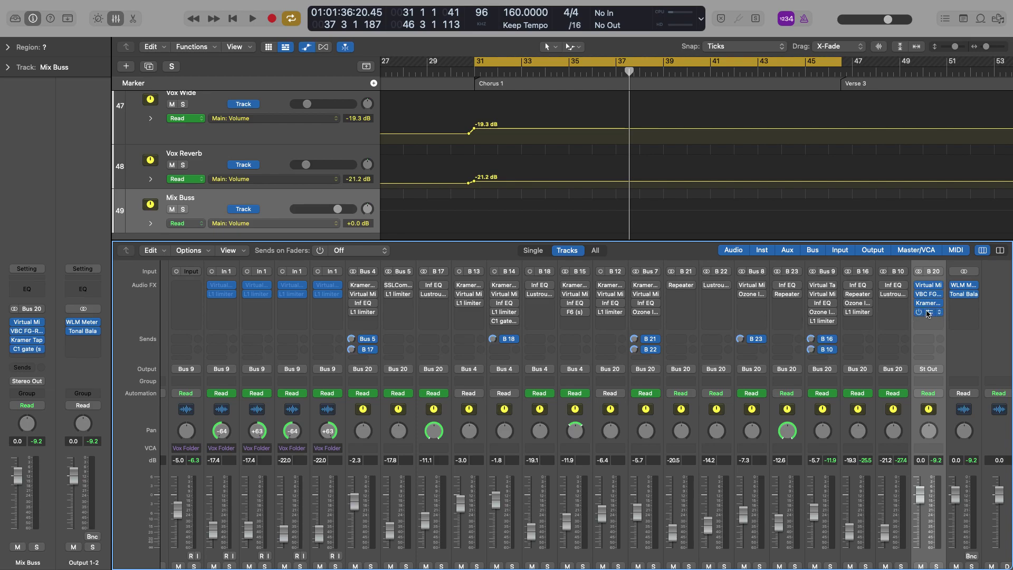
Step: Check the Kramer Tape preset options and VBC FG-Red's ratio setting on Mix Buss, closing each plug-in after viewing it
mouse_move(929, 306)
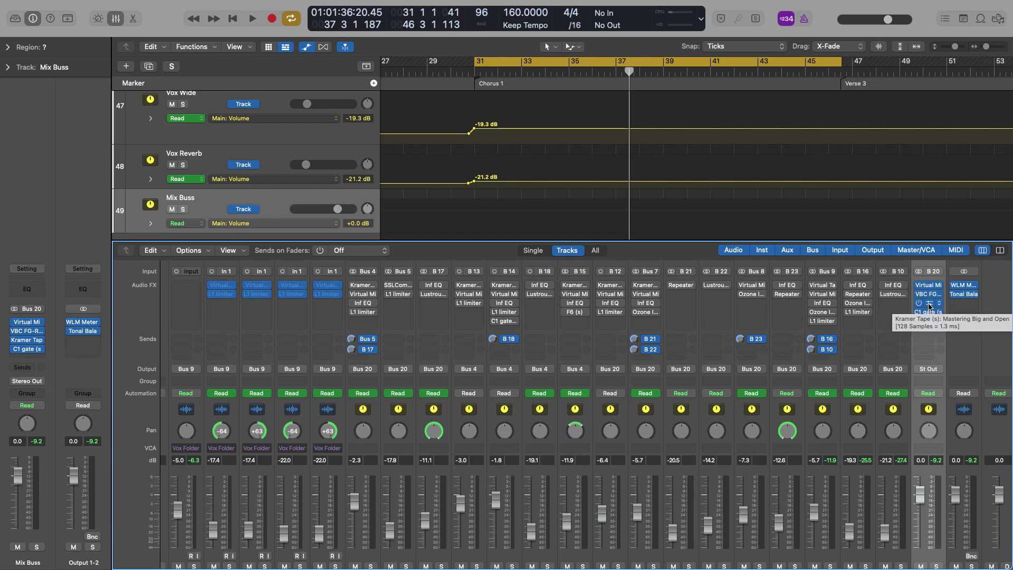
click(929, 304)
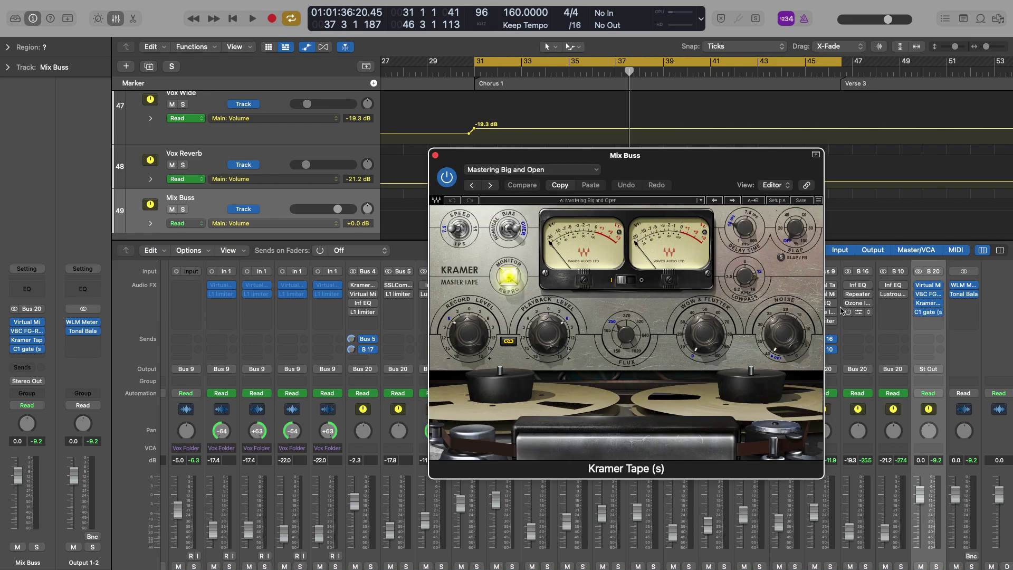
click(569, 169)
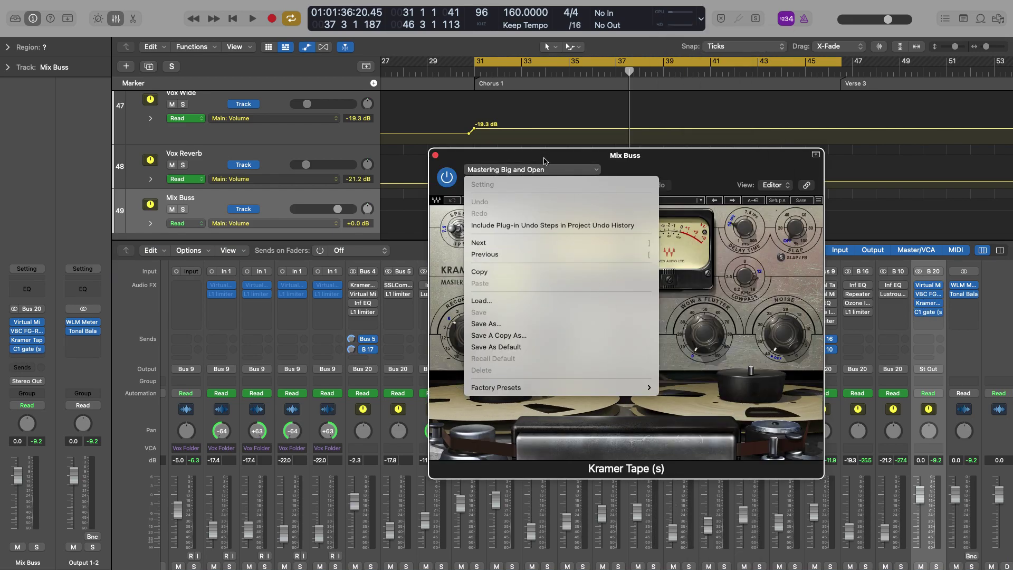
key(Escape)
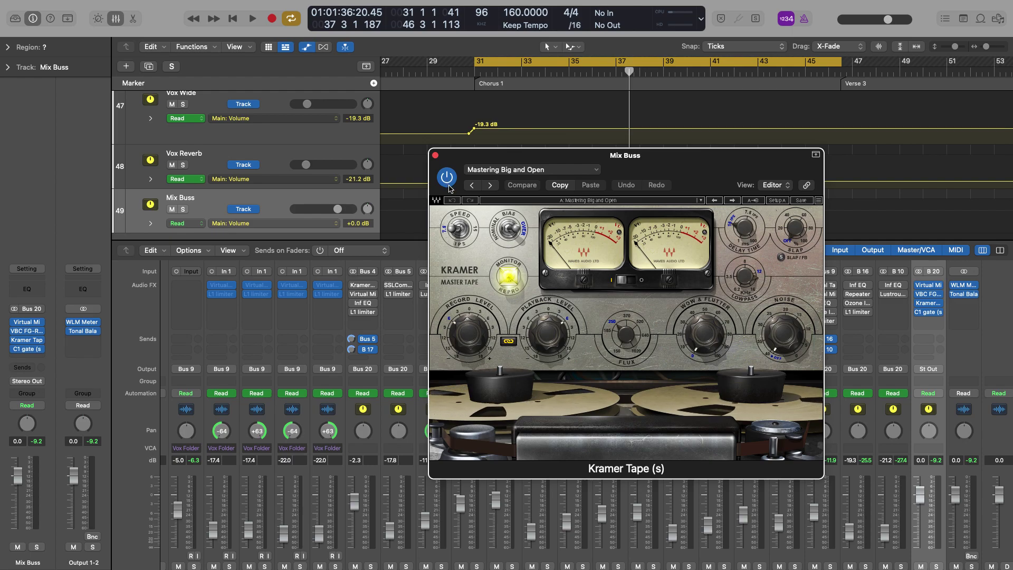
click(435, 155)
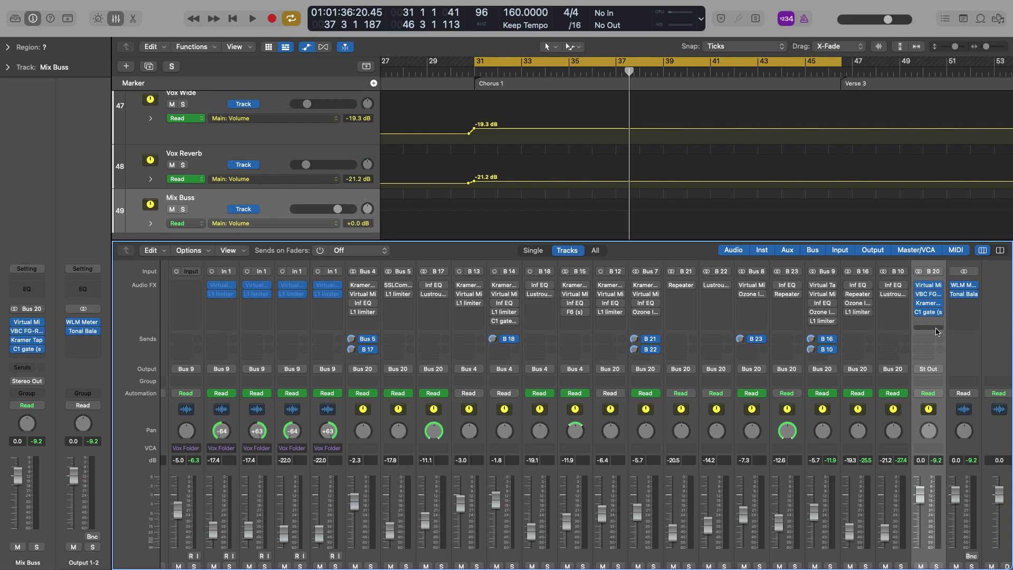
click(929, 296)
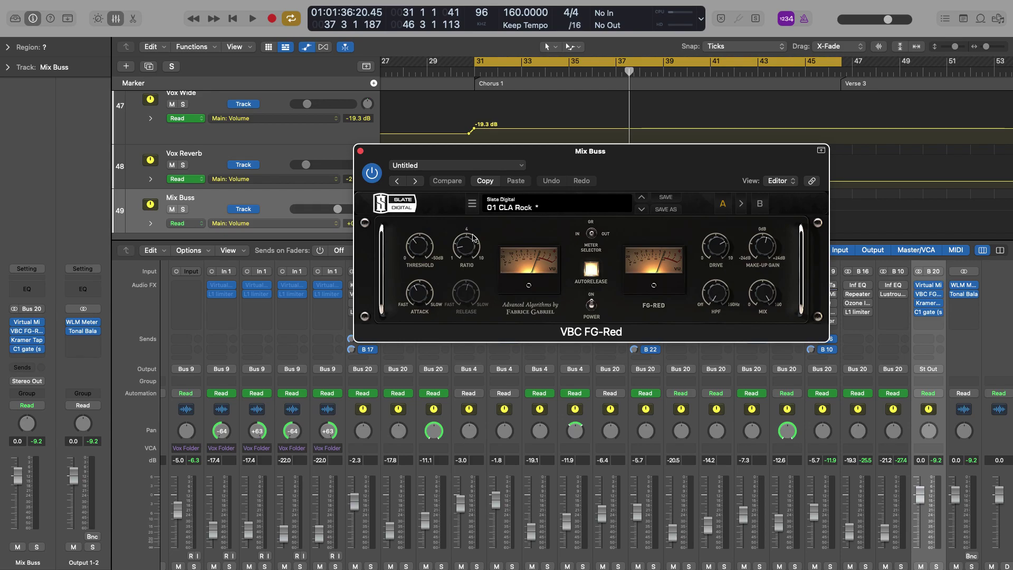
click(361, 151)
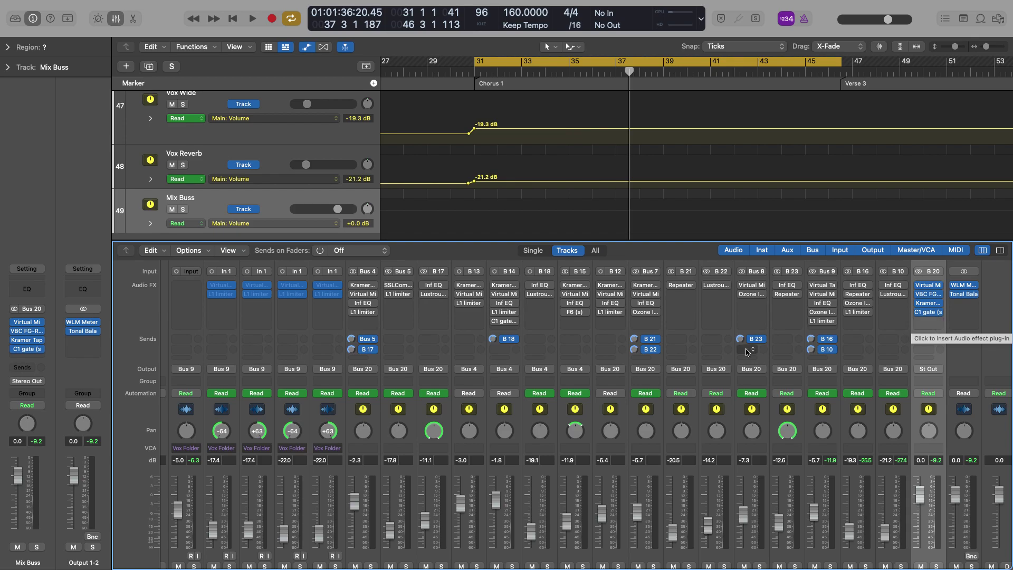
Step: Select Drums Buss and view its Kramer Tape plug-in, closing the plug-in window after checking the preset
scroll(370, 475, down, 2)
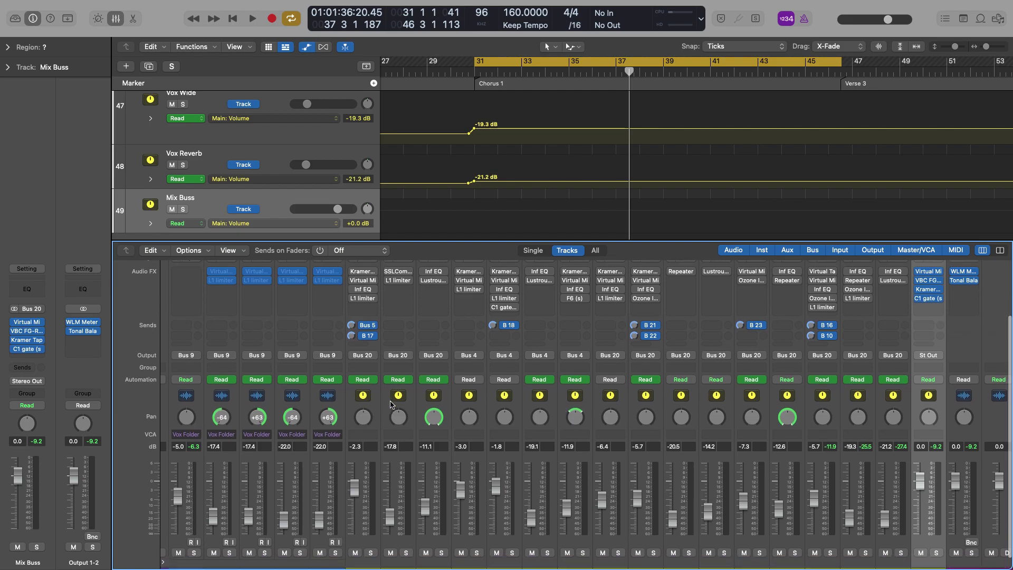
click(367, 561)
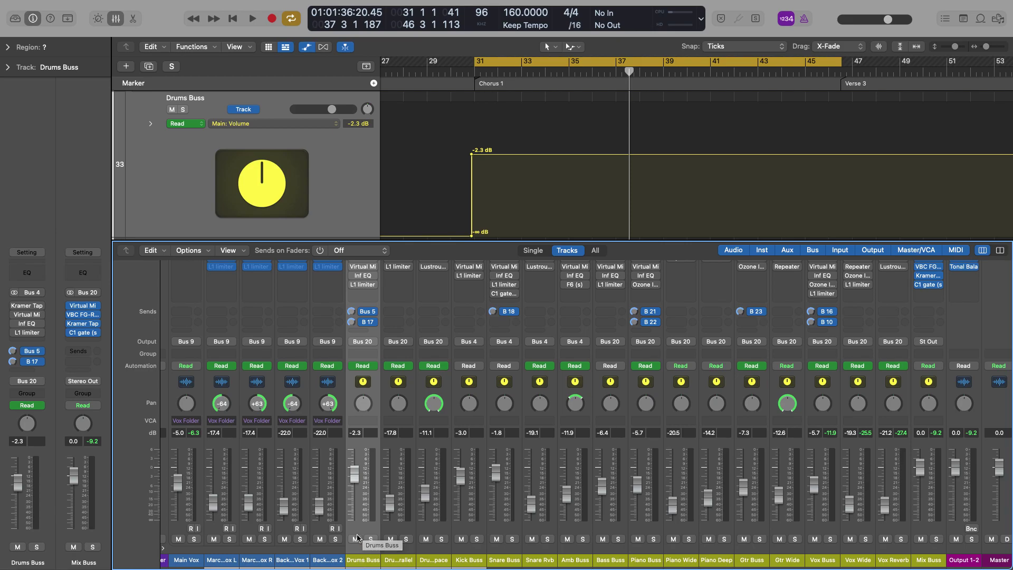
scroll(365, 475, up, 2)
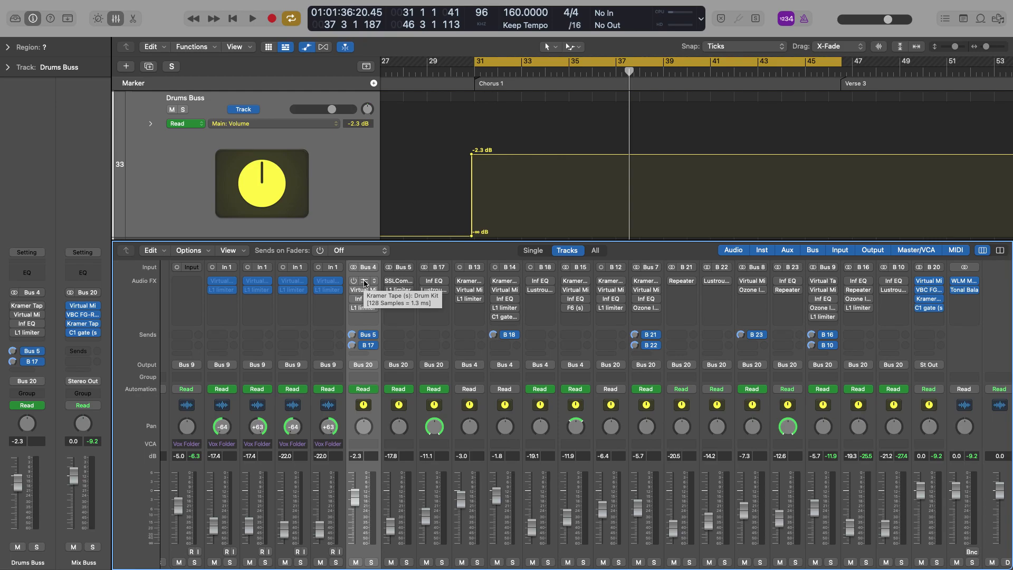
click(364, 283)
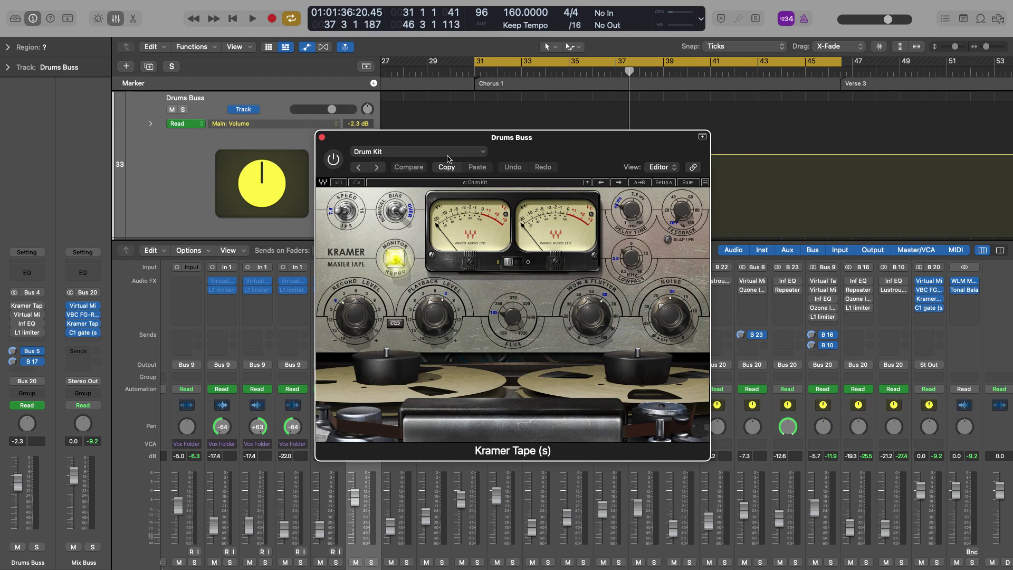
click(322, 137)
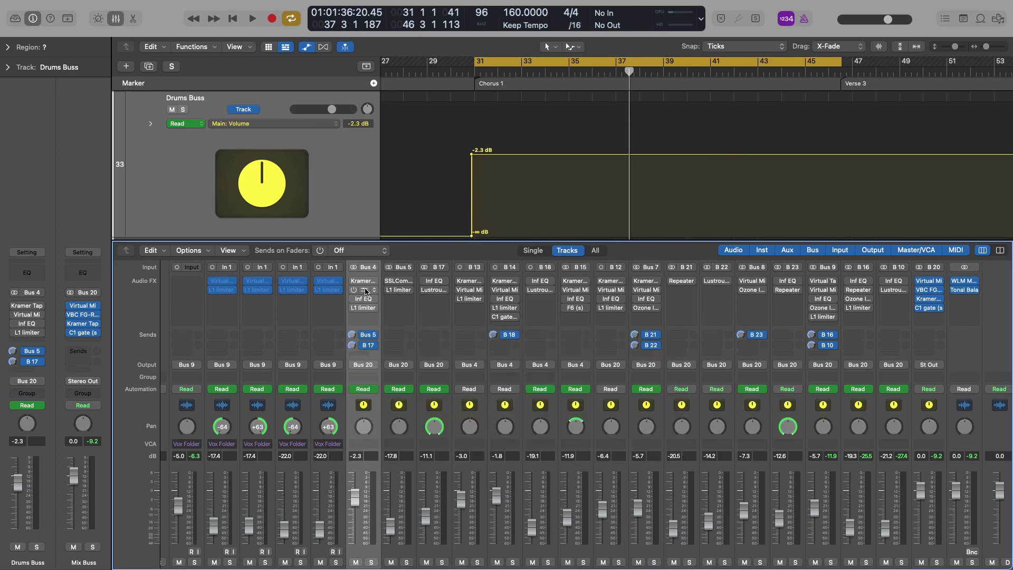
Step: Examine the modules in the Virtual Mix Rack on Drums Buss, and close the plug-in window
click(363, 289)
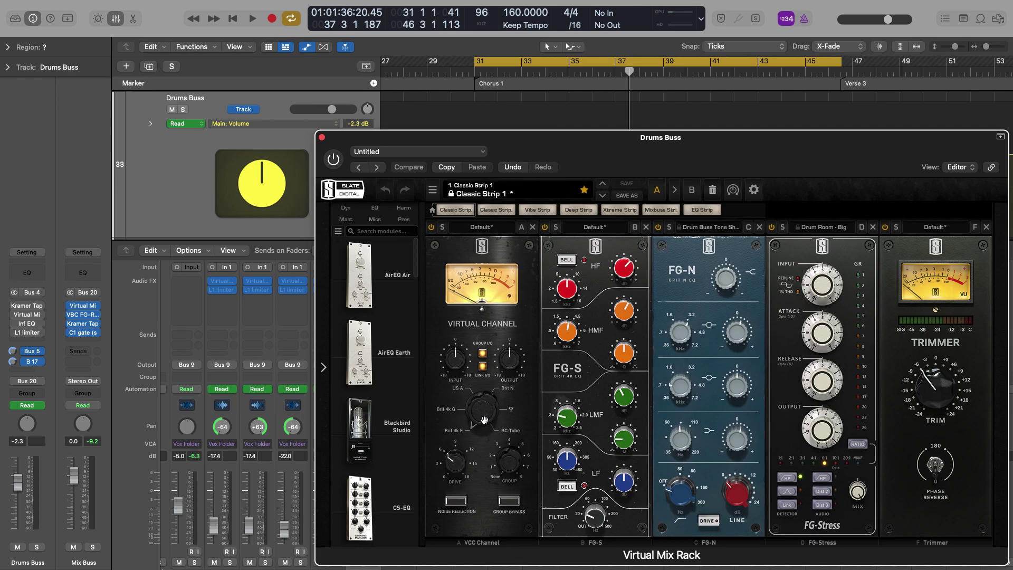
click(568, 330)
click(322, 138)
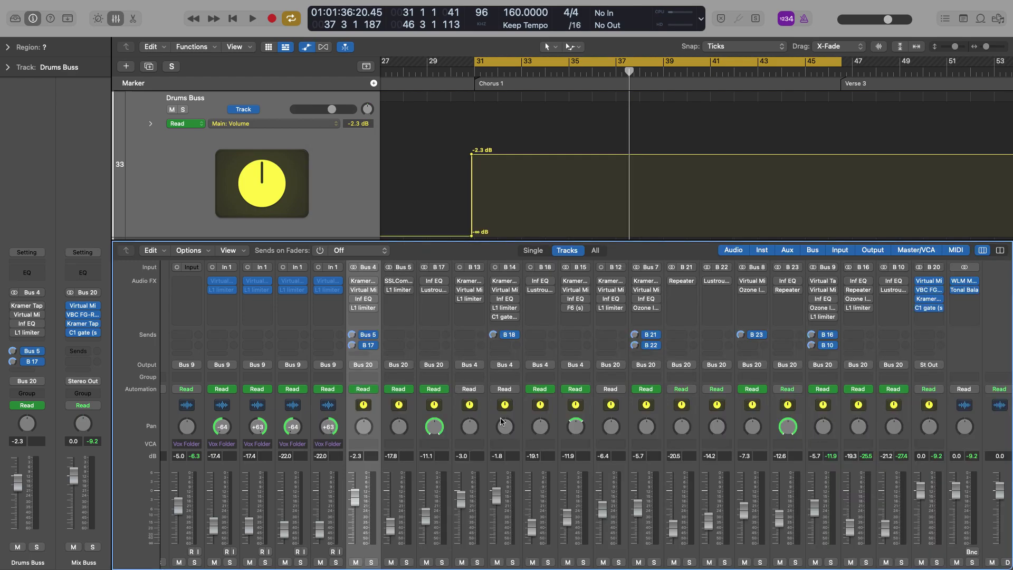
Step: Inspect Inf EQ's low-cut, high-cut, boost and cut bands and the L1 limiter settings on Drums Buss, closing both plug-ins
mouse_move(364, 292)
click(364, 300)
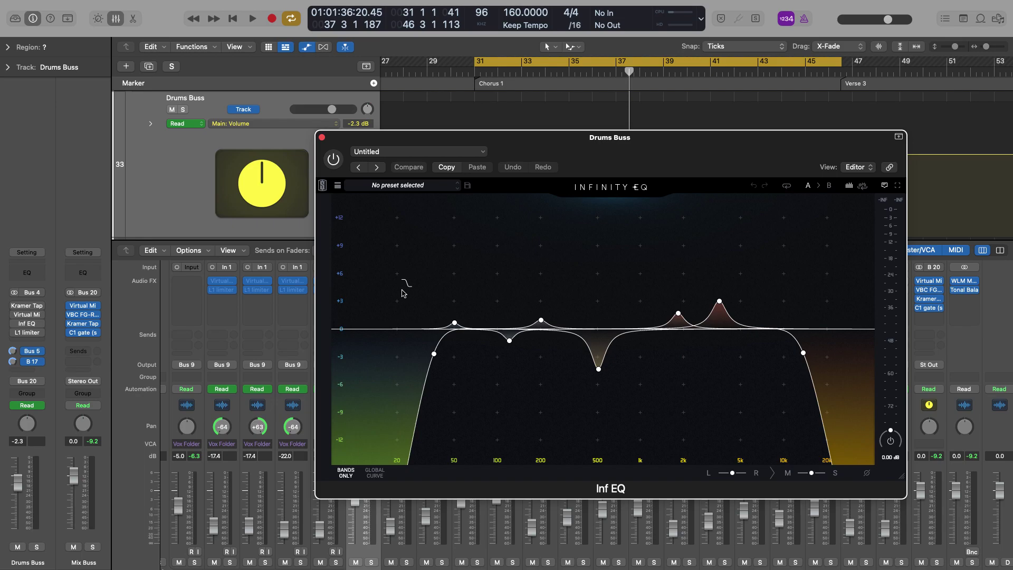
click(433, 354)
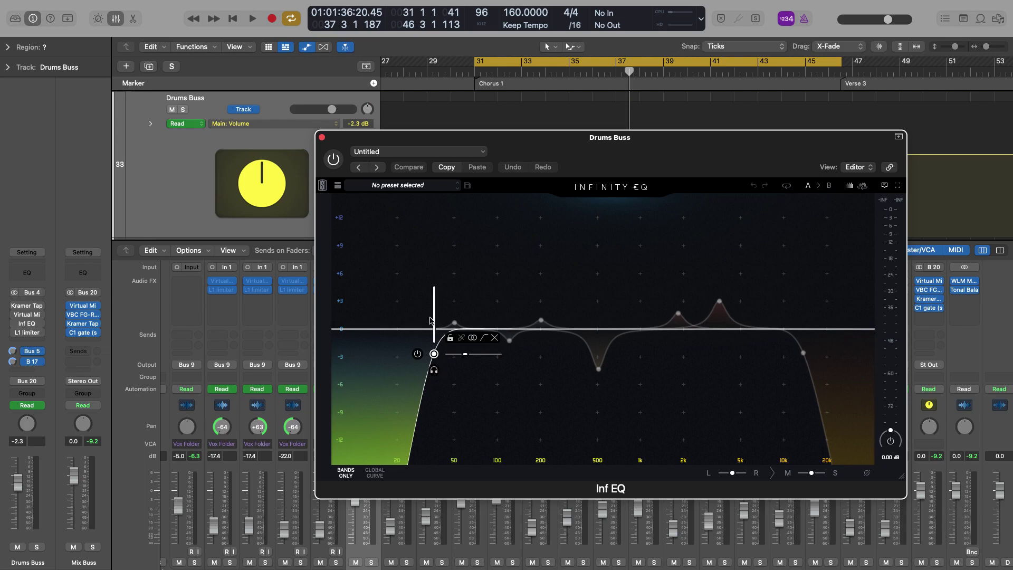
click(803, 353)
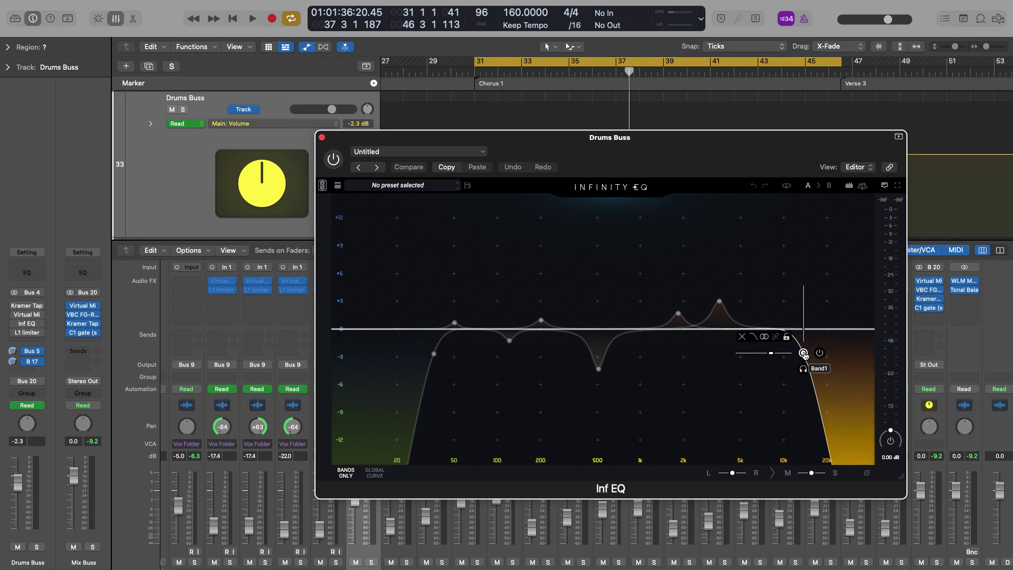
click(774, 417)
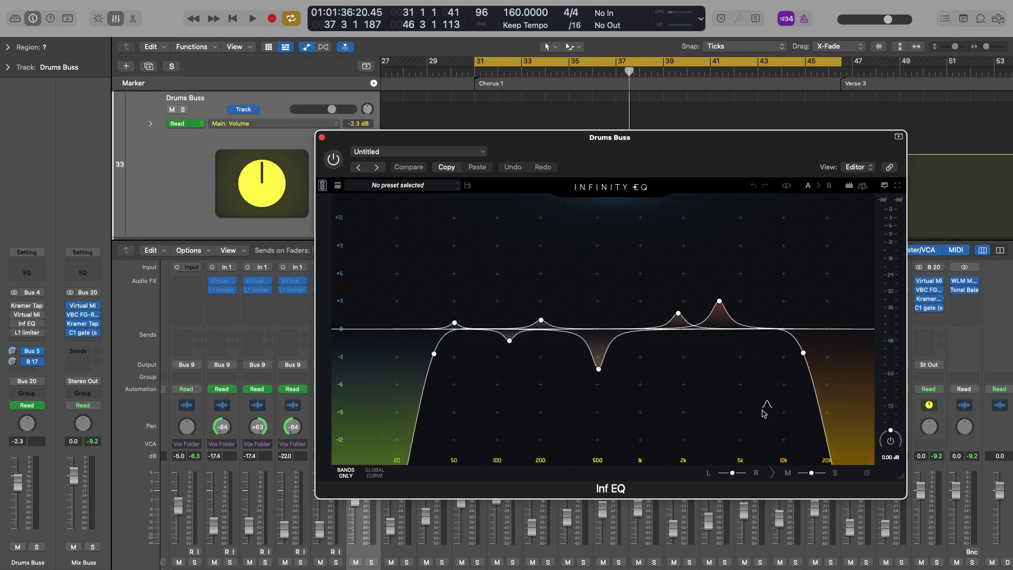
click(681, 315)
click(541, 320)
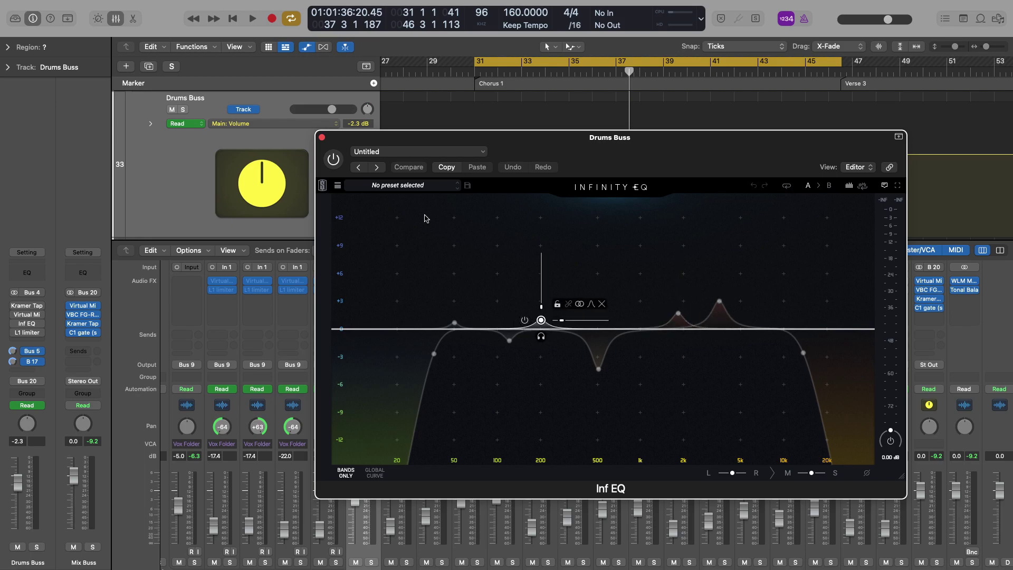
click(428, 219)
click(598, 369)
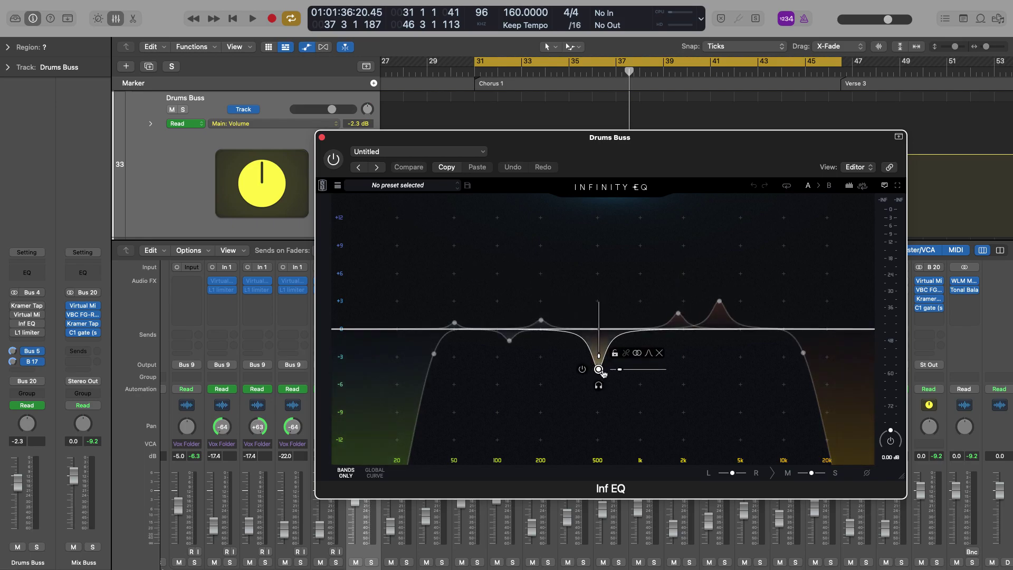
click(437, 207)
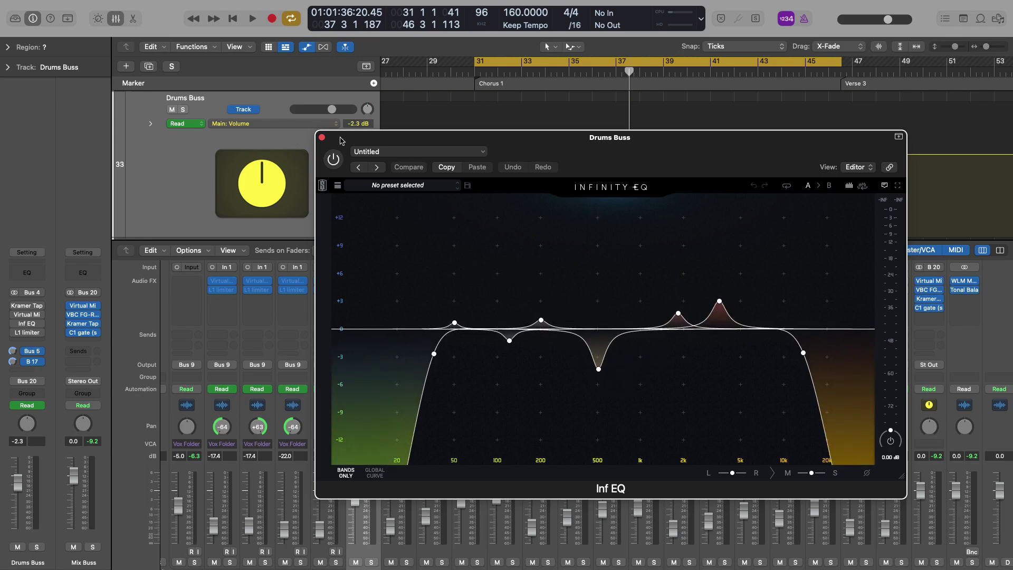
click(322, 138)
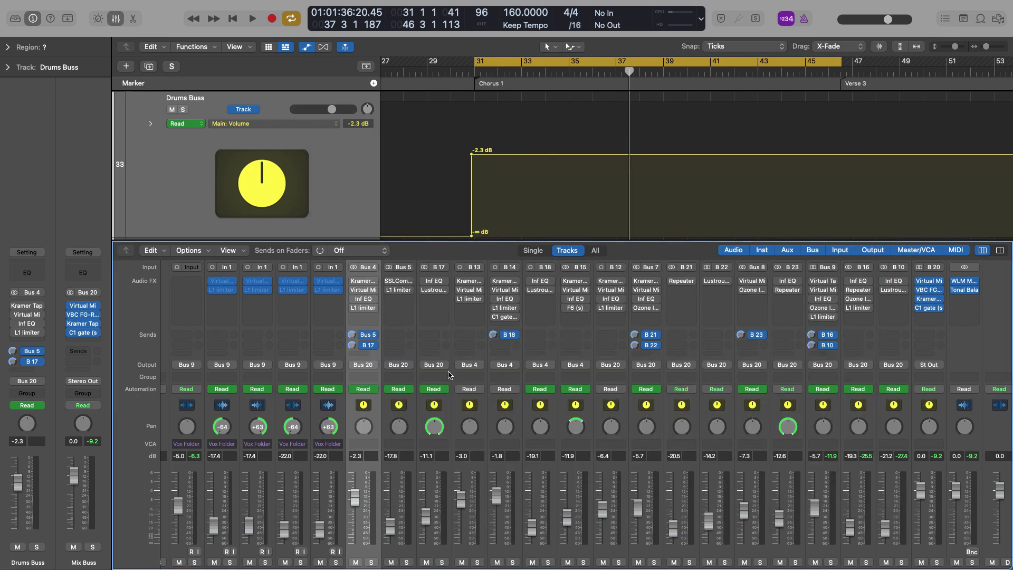
click(365, 310)
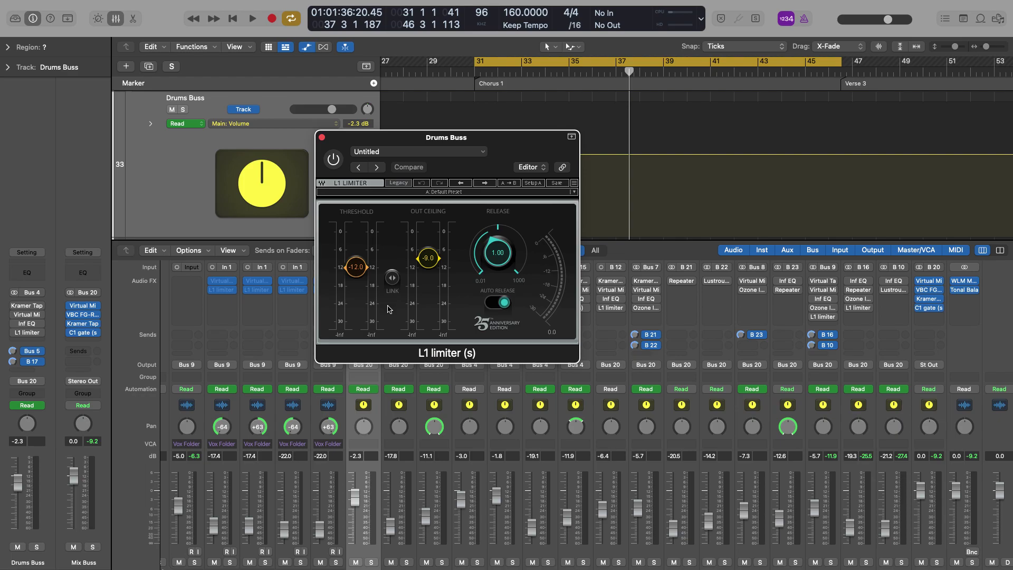
click(323, 138)
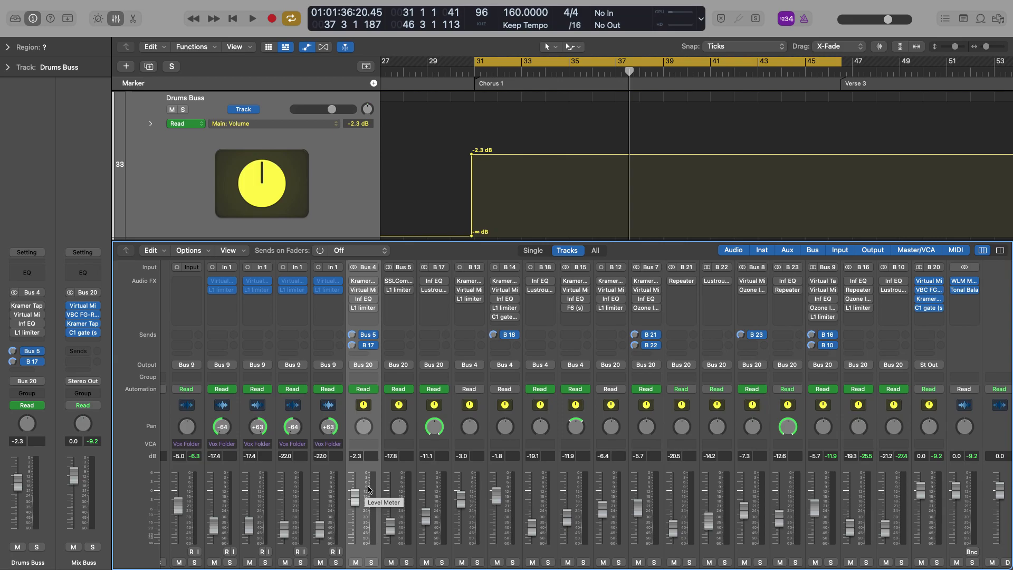
Step: Solo the Drums Buss channel
scroll(371, 550, down, 1)
scroll(371, 551, down, 1)
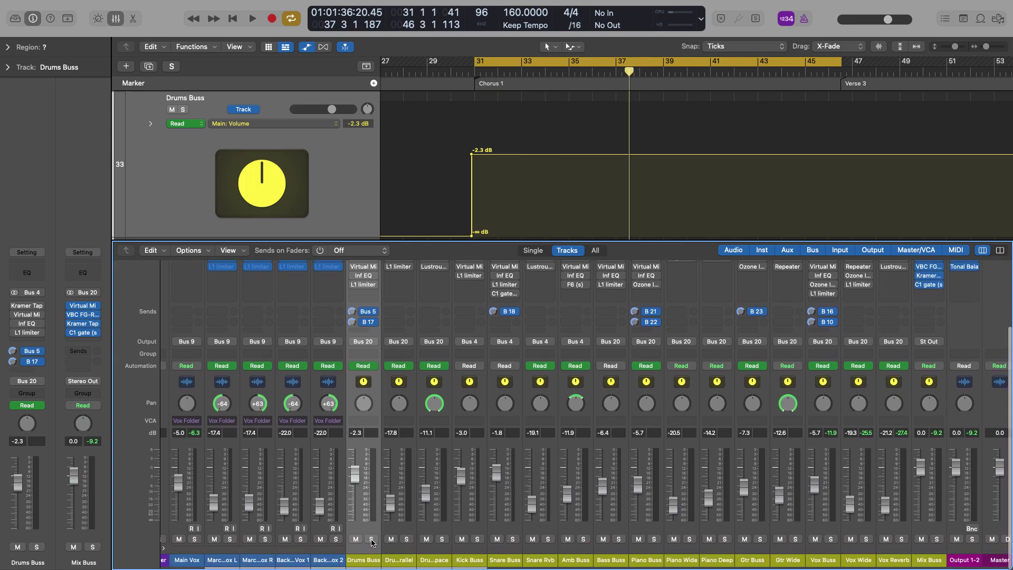
click(371, 538)
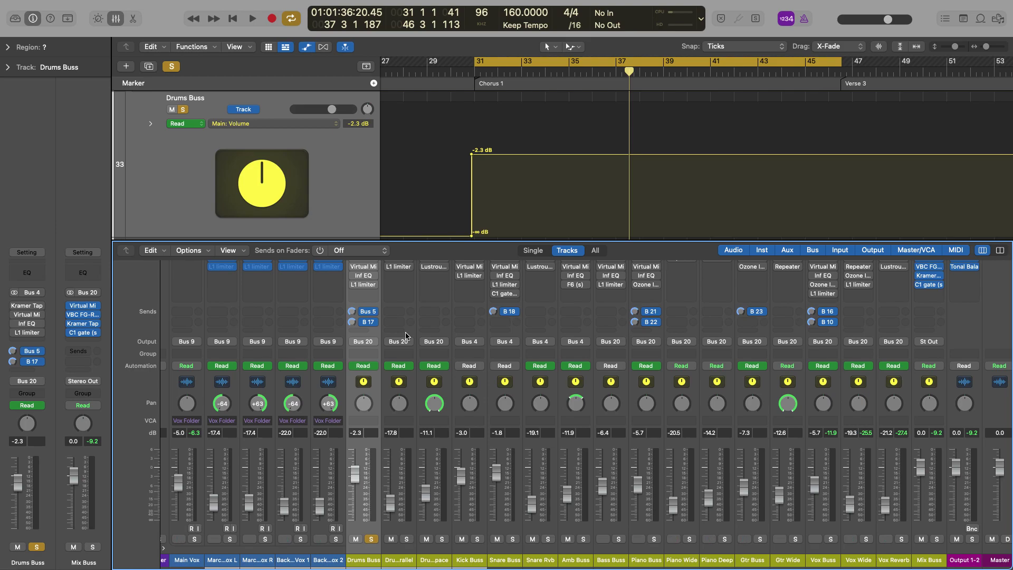
Step: Play Chorus 1 with Drums Buss soloed, comparing its sound with the plug-ins bypassed and enabled, and stop playback
scroll(407, 335, up, 2)
scroll(406, 335, down, 1)
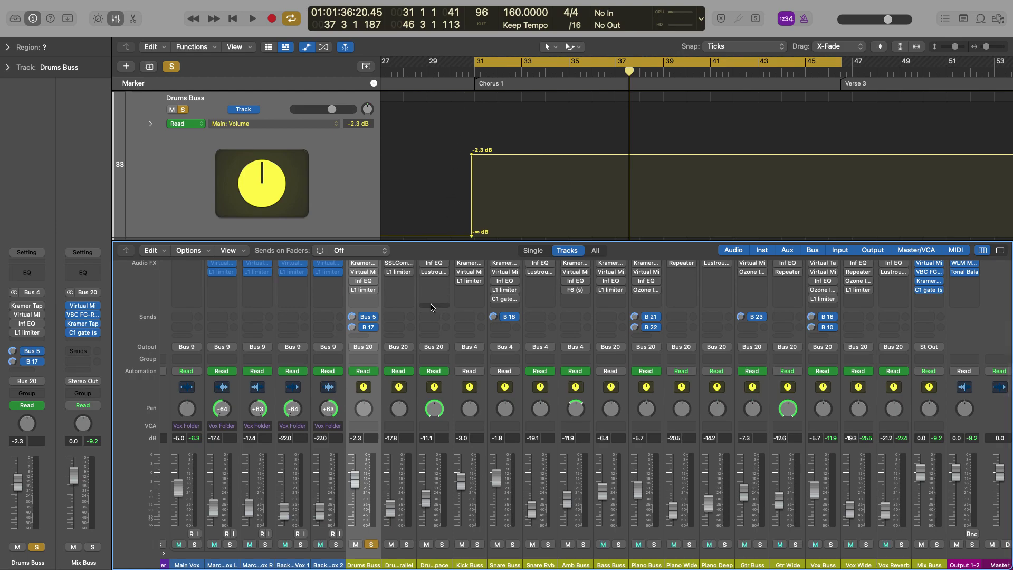
scroll(413, 301, up, 2)
scroll(413, 302, up, 1)
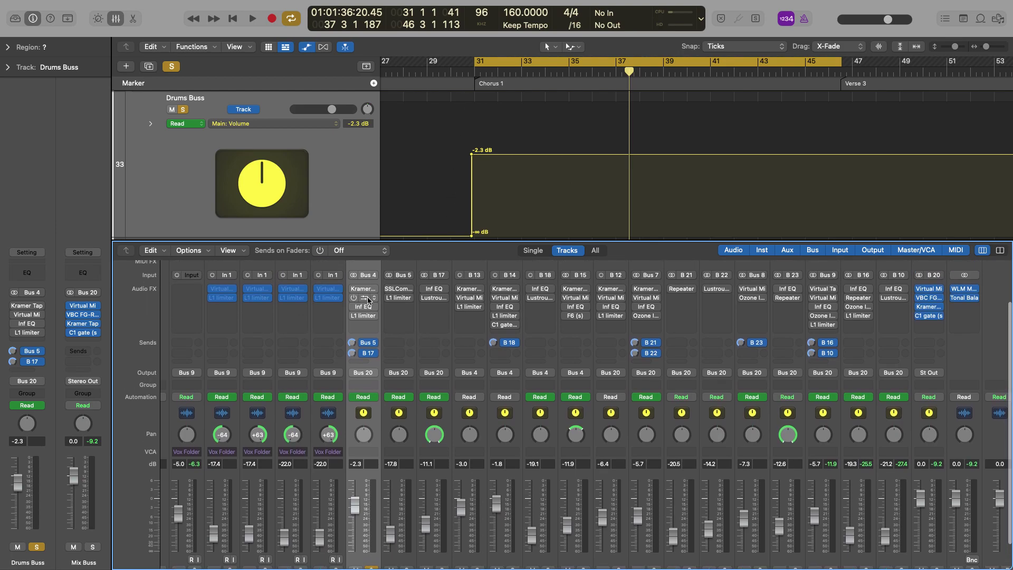
key(space)
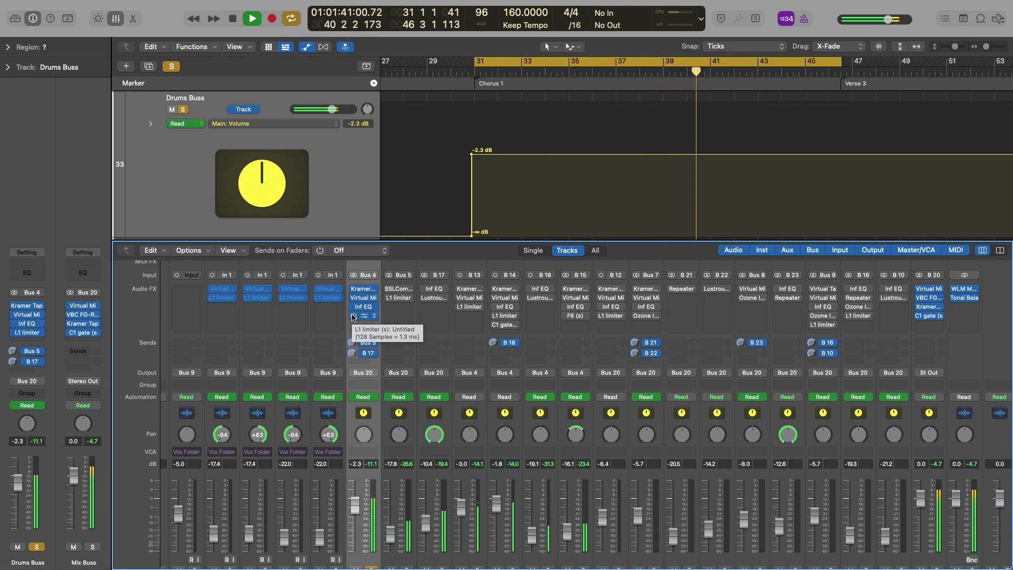
key(space)
Step: Bypass all four plug-ins on Drums Buss and take the channel out of solo
mouse_move(355, 293)
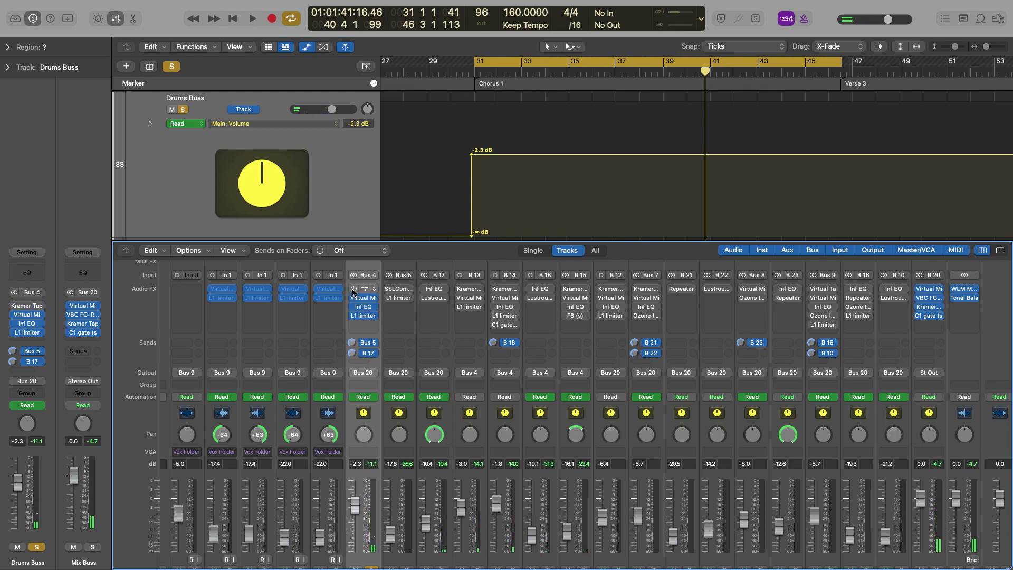
drag(353, 297, 353, 311)
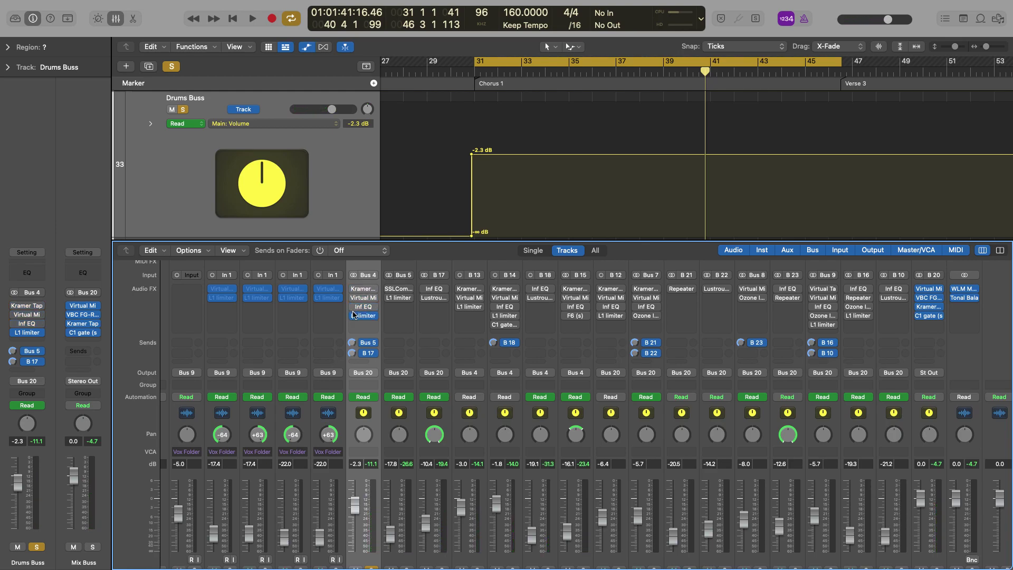
scroll(417, 353, down, 3)
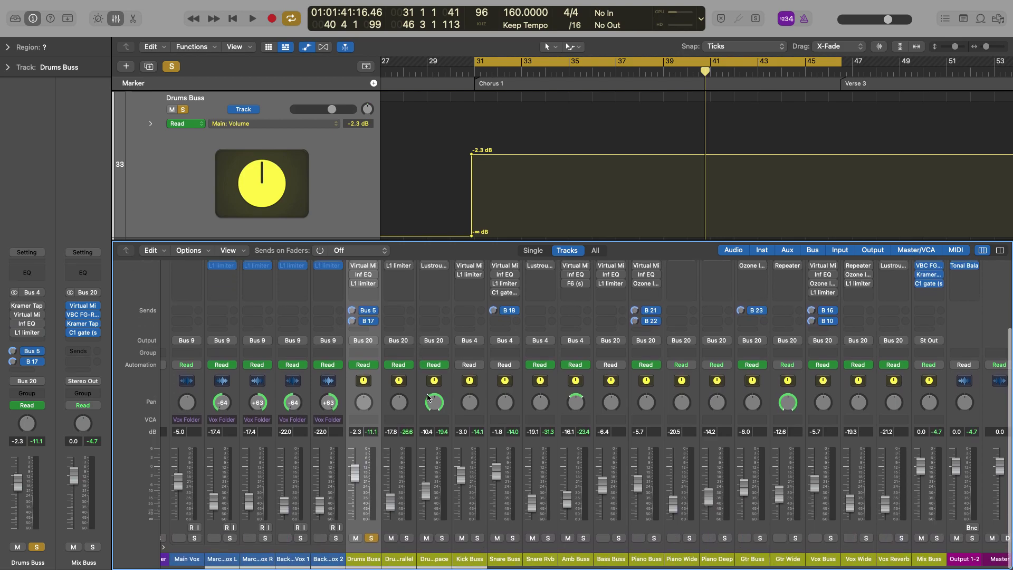
click(371, 539)
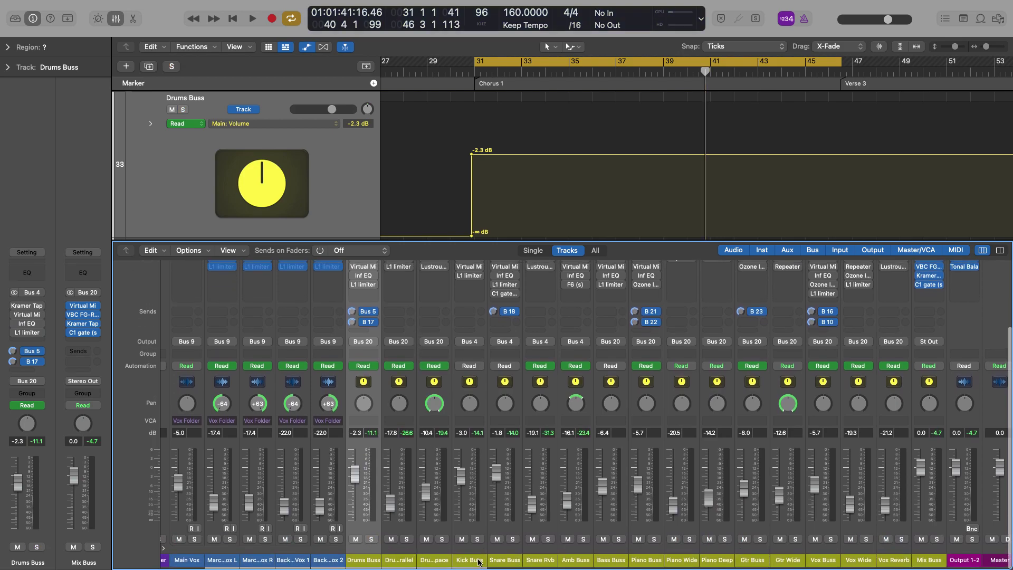
Step: Look over the Kick Buss and Snare Buss channels, and solo Kick Buss
click(479, 560)
click(511, 560)
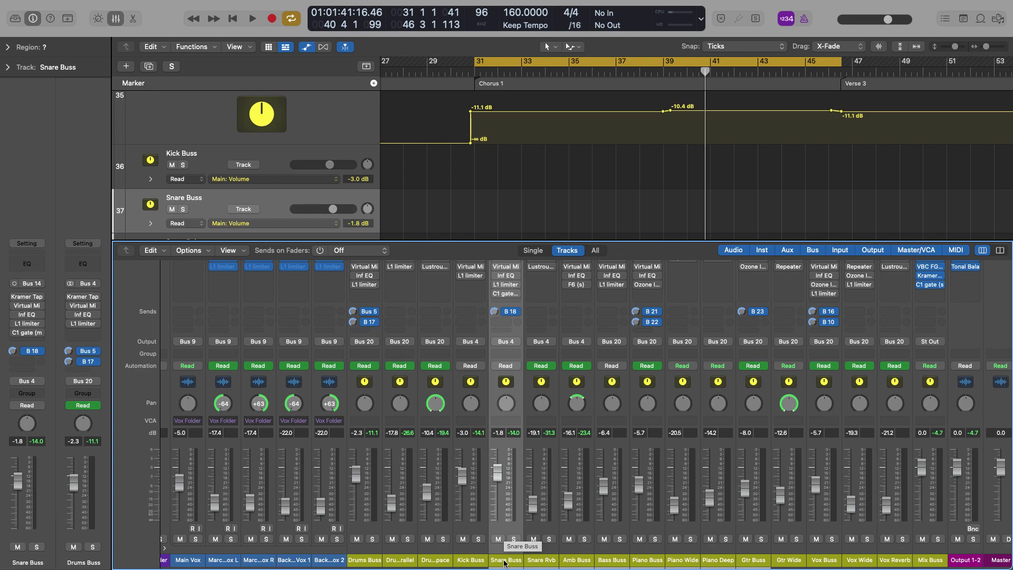
click(464, 562)
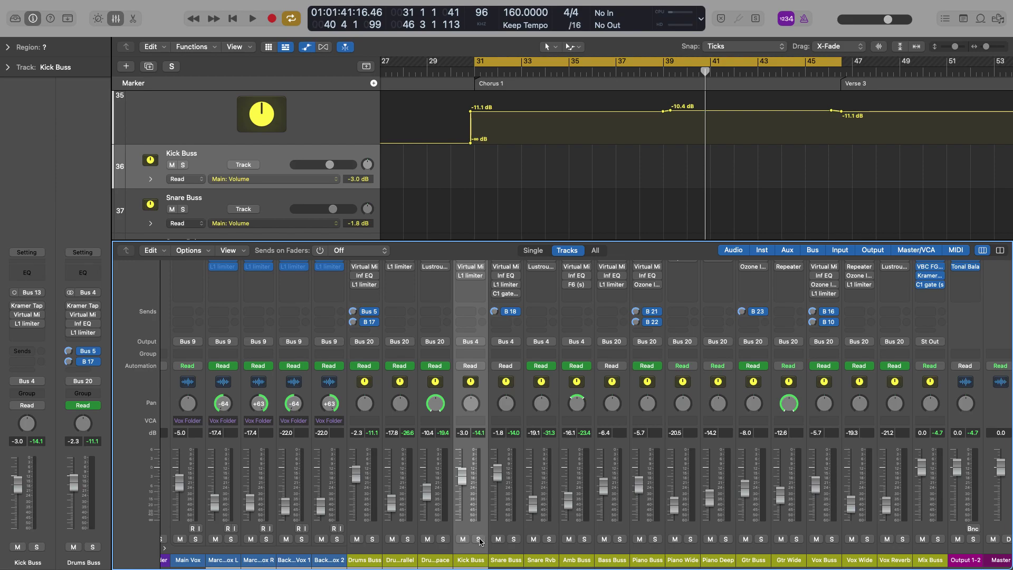
scroll(479, 546, up, 3)
scroll(475, 553, down, 3)
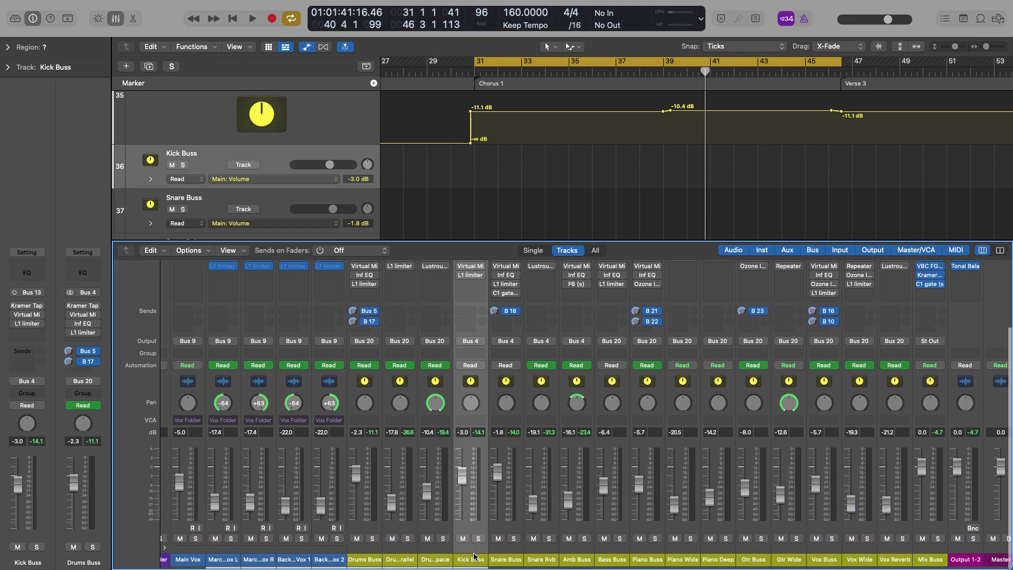
scroll(472, 559, up, 1)
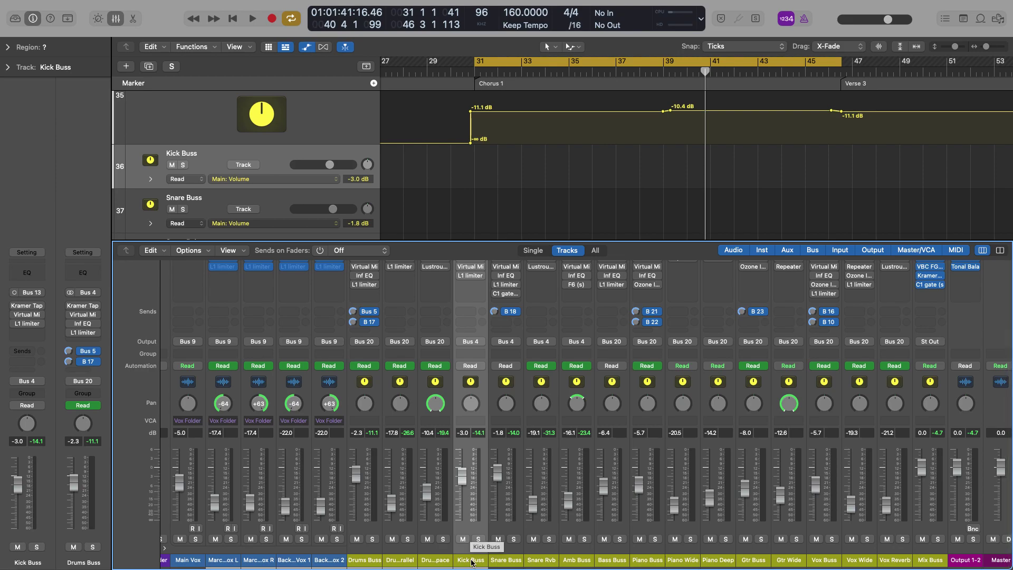
click(478, 539)
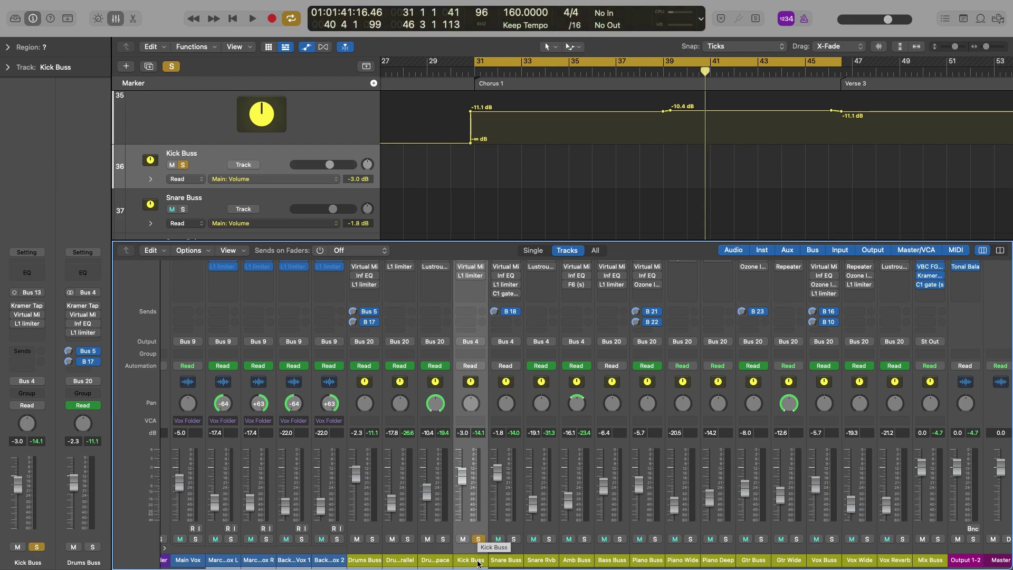
Step: Play Chorus 1 with Kick Buss soloed, enable its Kramer Tape, Virtual Mix Rack and L1 limiter while listening, and stop playback
key(space)
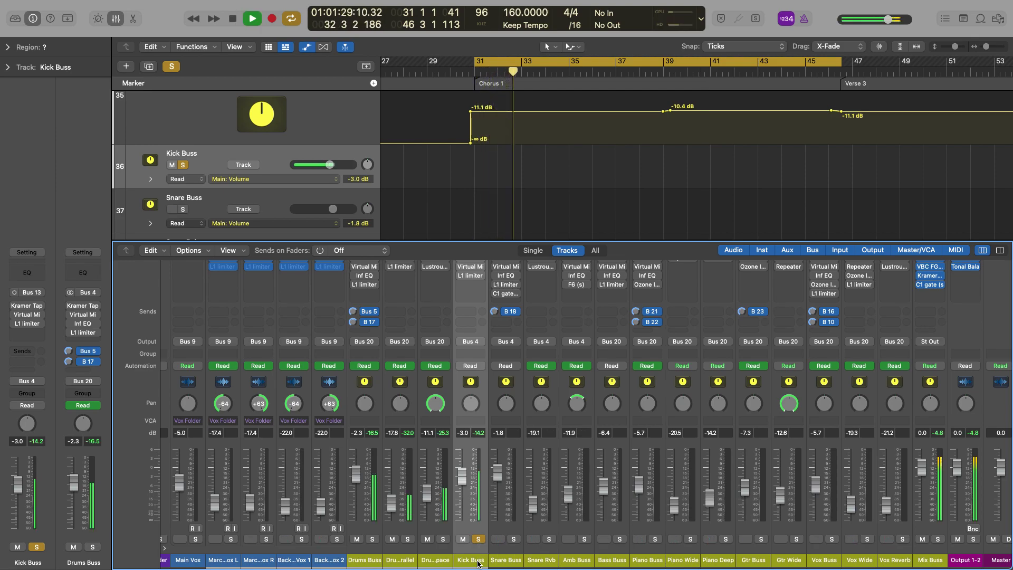
scroll(465, 370, up, 2)
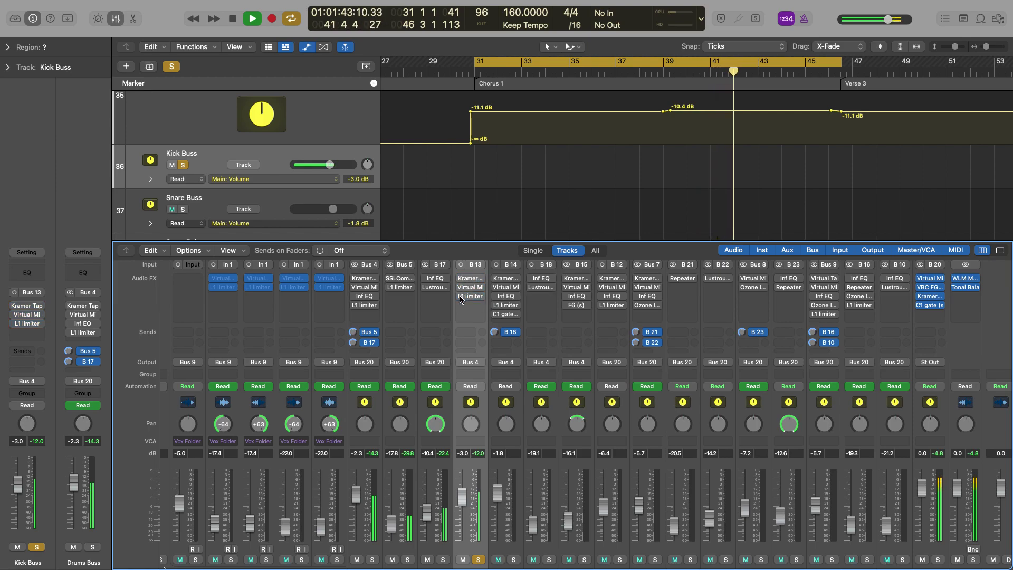
click(462, 297)
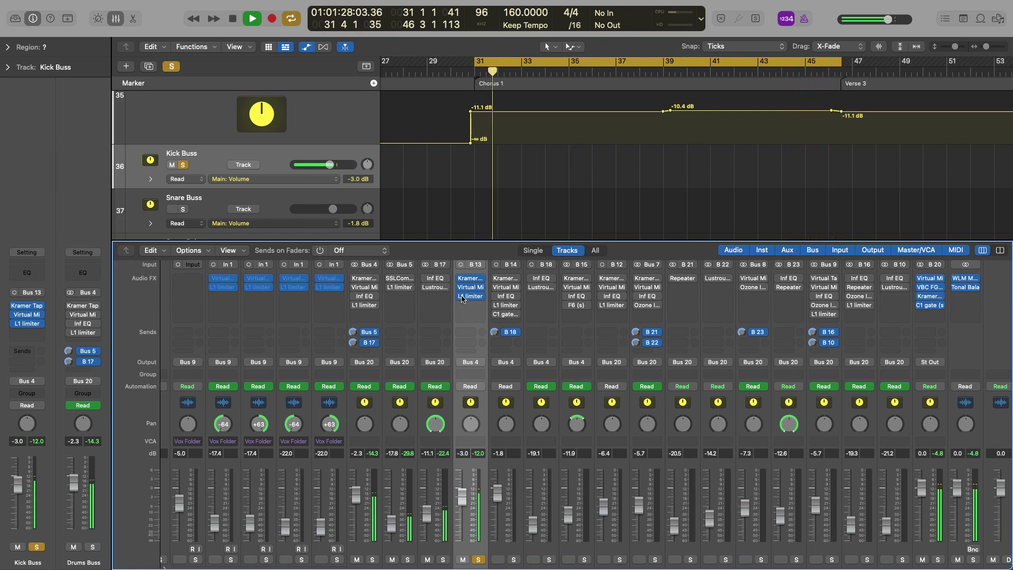
key(space)
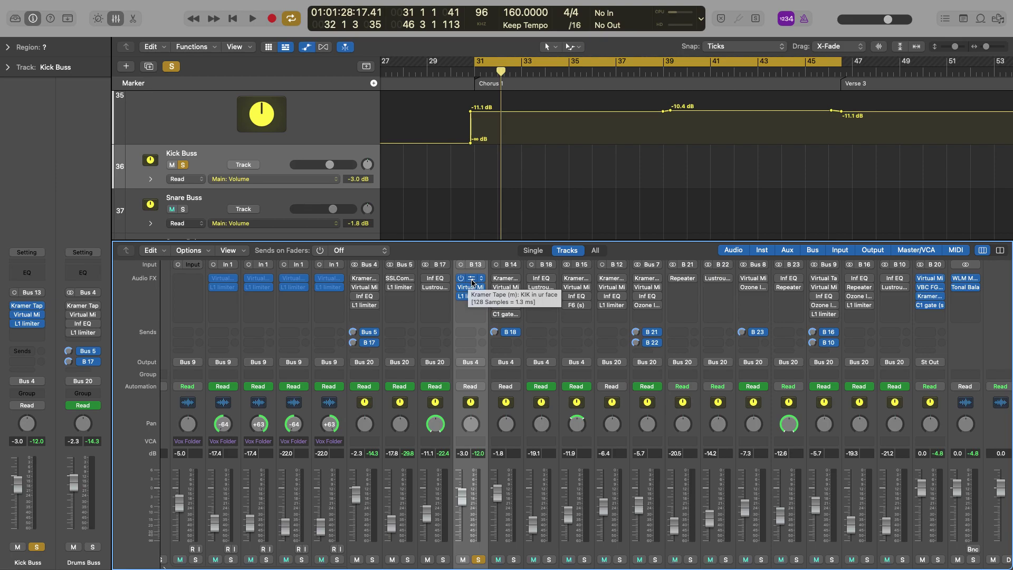
Step: Solo Bass Buss alongside Kick Buss, and bypass all three Kick Buss plug-ins
scroll(579, 355, down, 1)
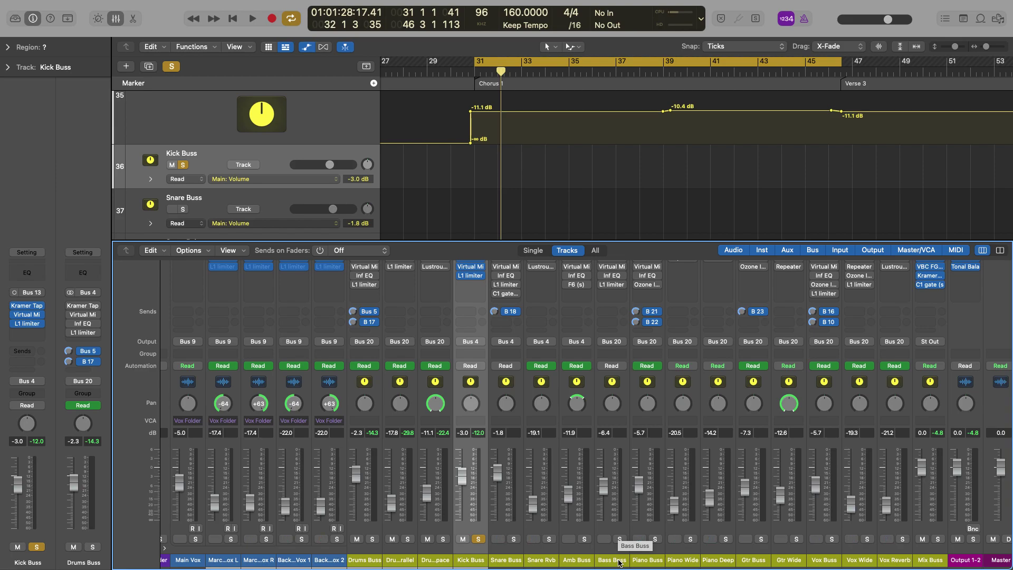
scroll(828, 561, left, 1)
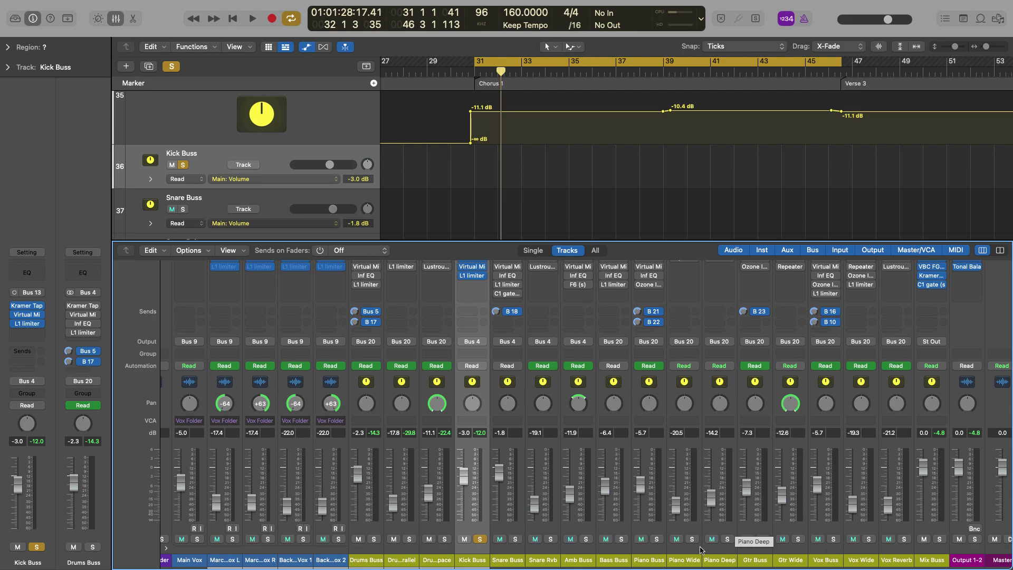
click(622, 539)
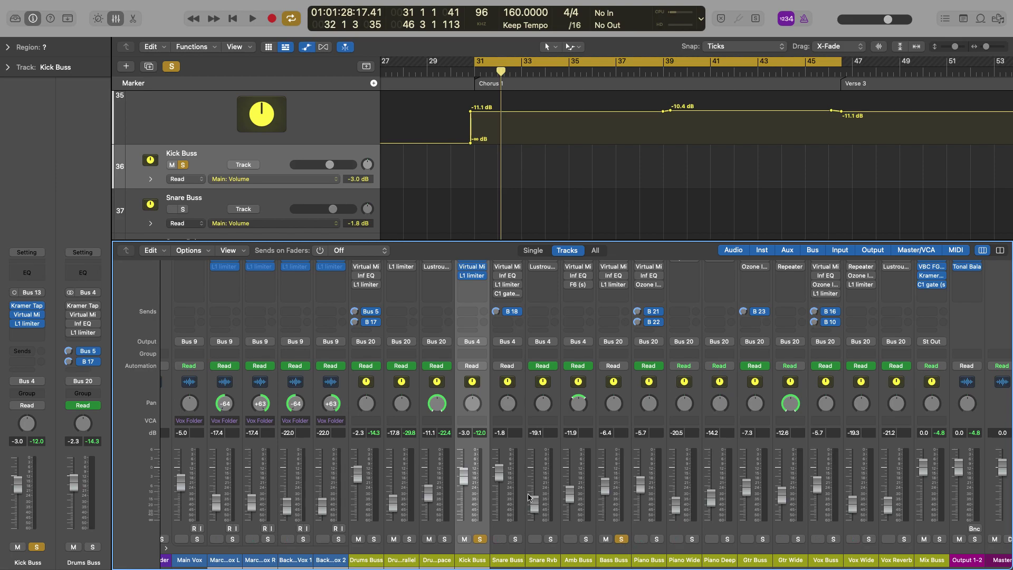
scroll(513, 464, up, 3)
scroll(513, 464, up, 1)
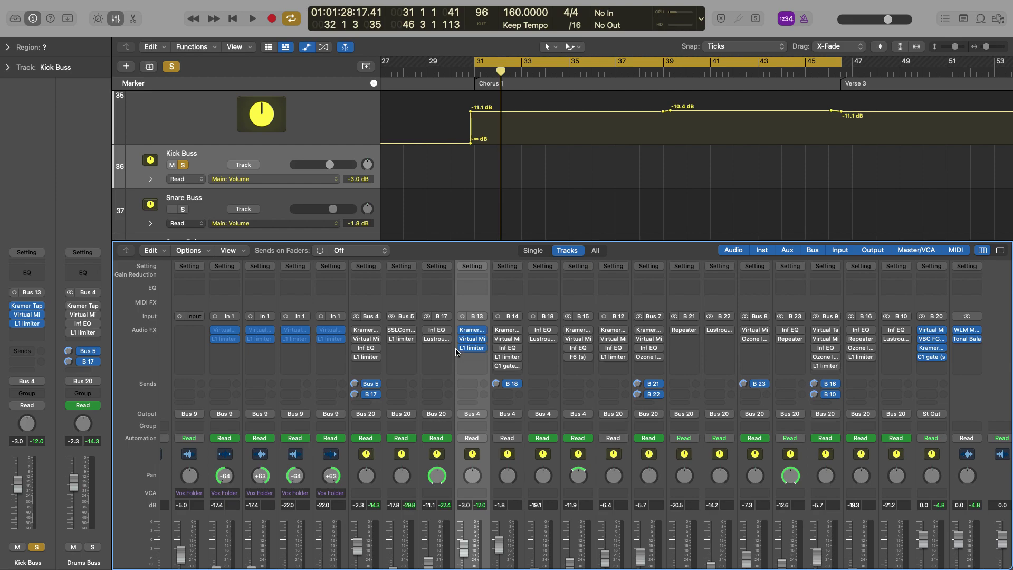
mouse_move(463, 332)
drag(463, 332, 462, 350)
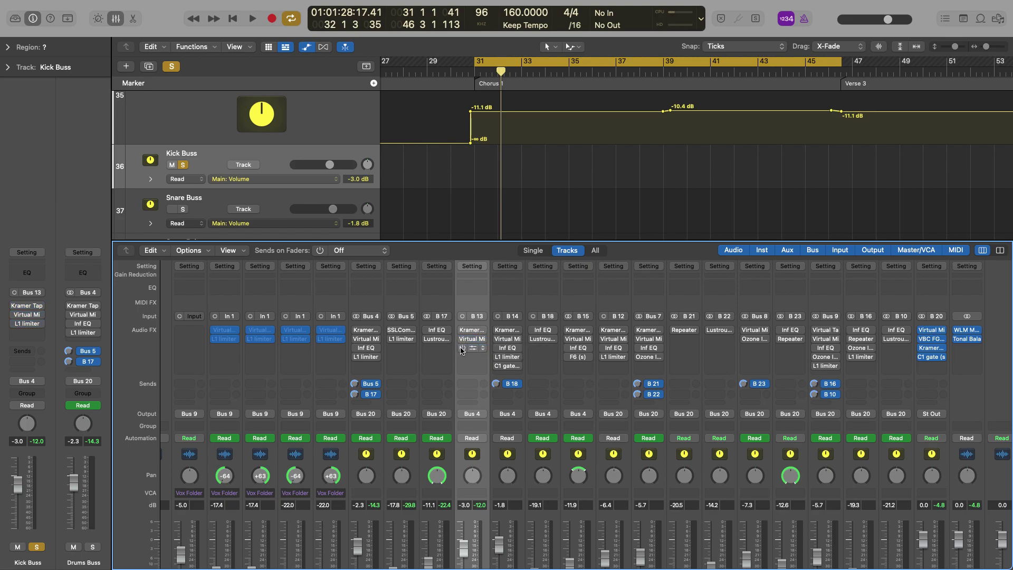
Step: Play Kick Buss and Bass Buss together, re-enable the three Kick Buss plug-ins while listening, and stop playback
key(space)
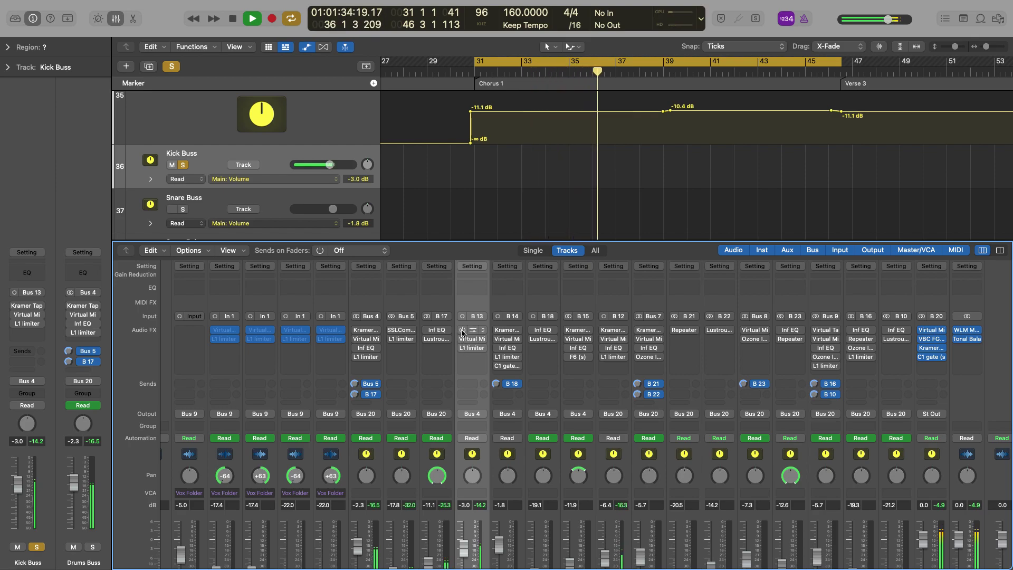
drag(462, 333, 475, 356)
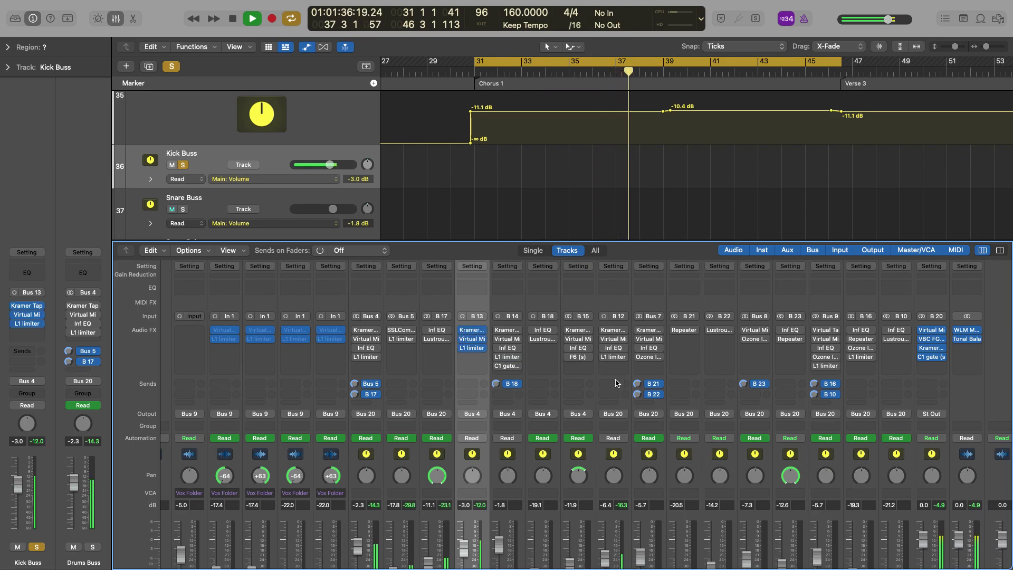
scroll(616, 382, down, 3)
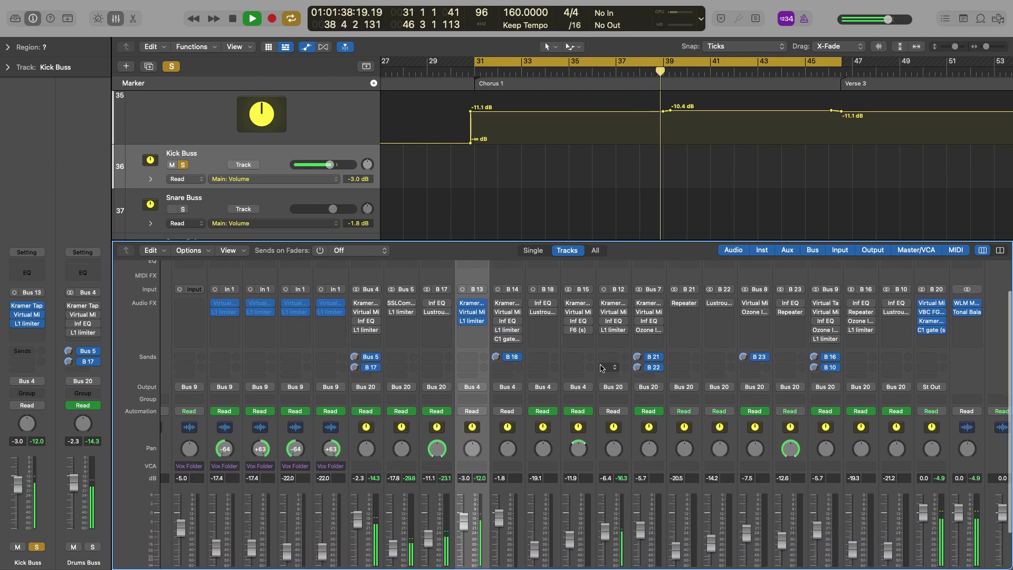
key(space)
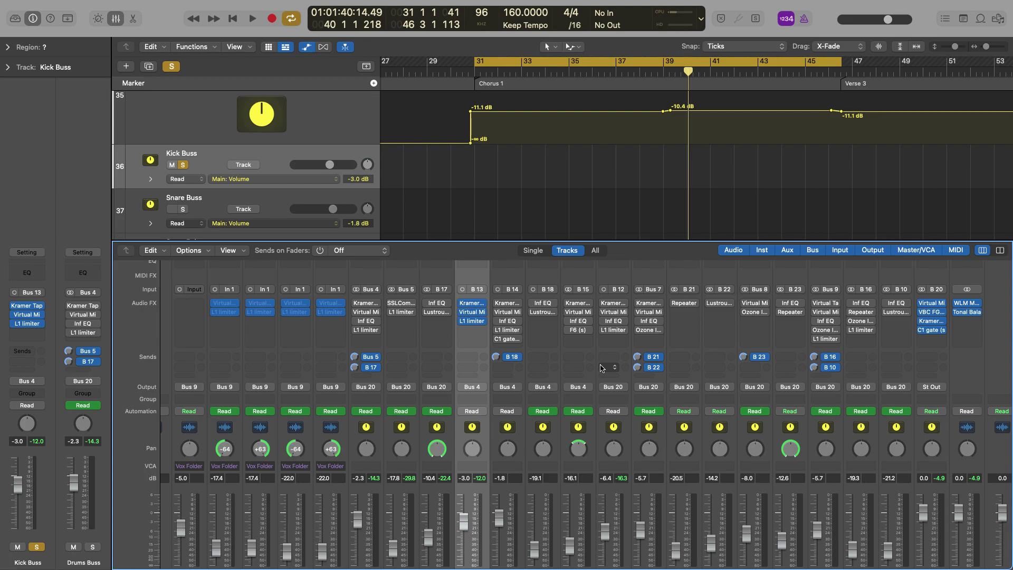
Step: Inspect the Kramer Tape preset and settings on Bass Buss, and close the plug-in window
scroll(601, 368, down, 4)
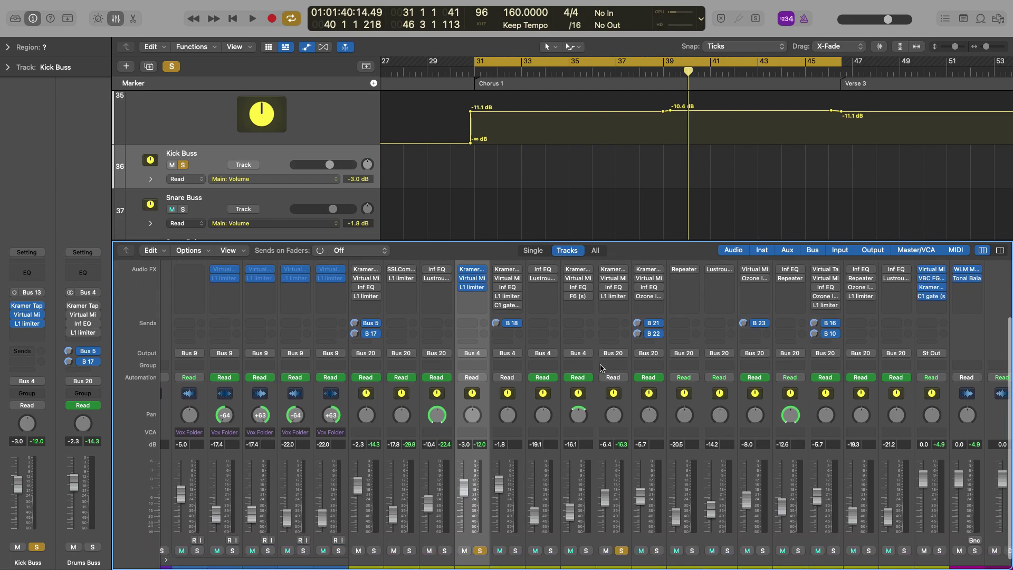
scroll(607, 343, up, 3)
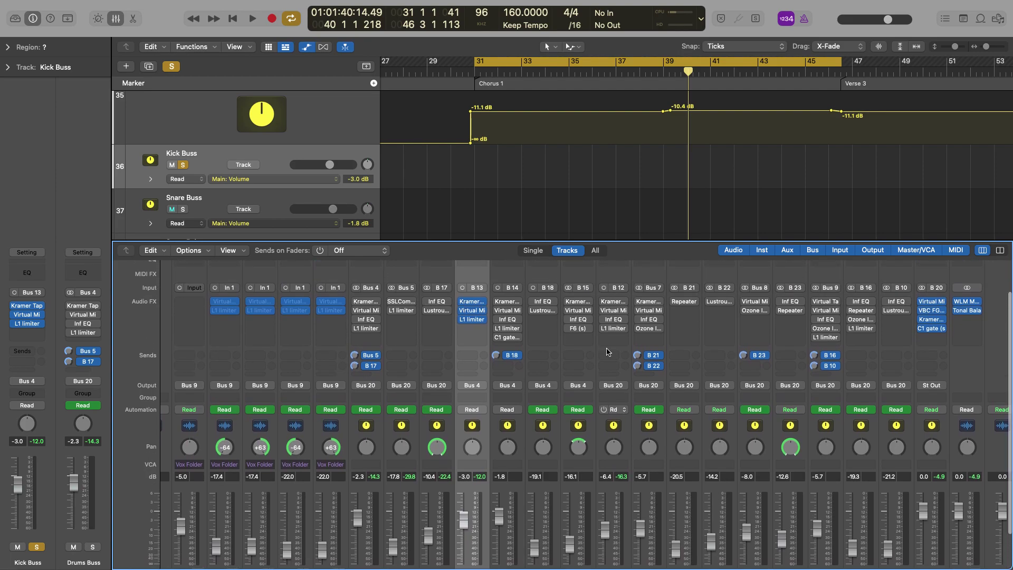
click(612, 303)
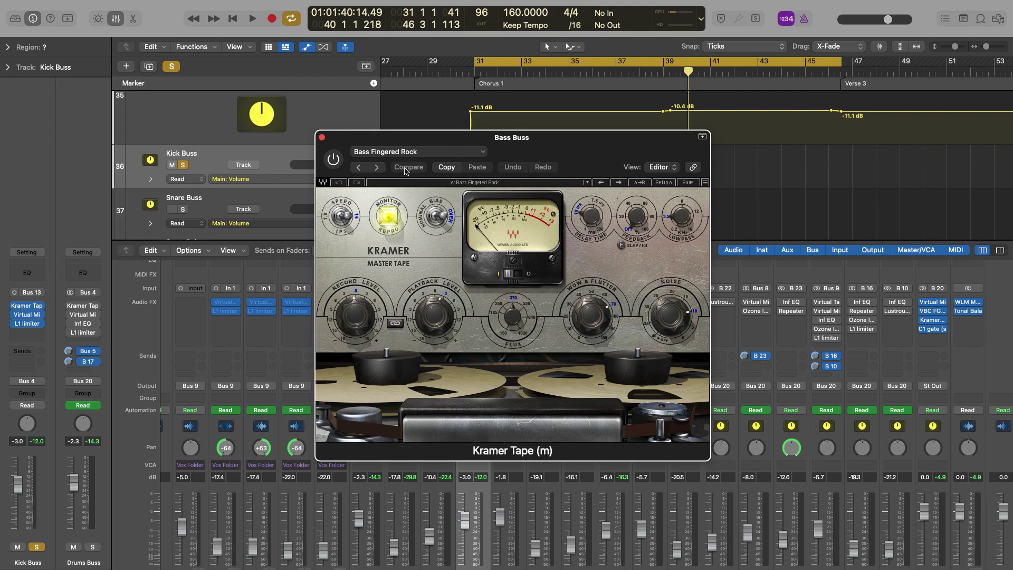
click(322, 138)
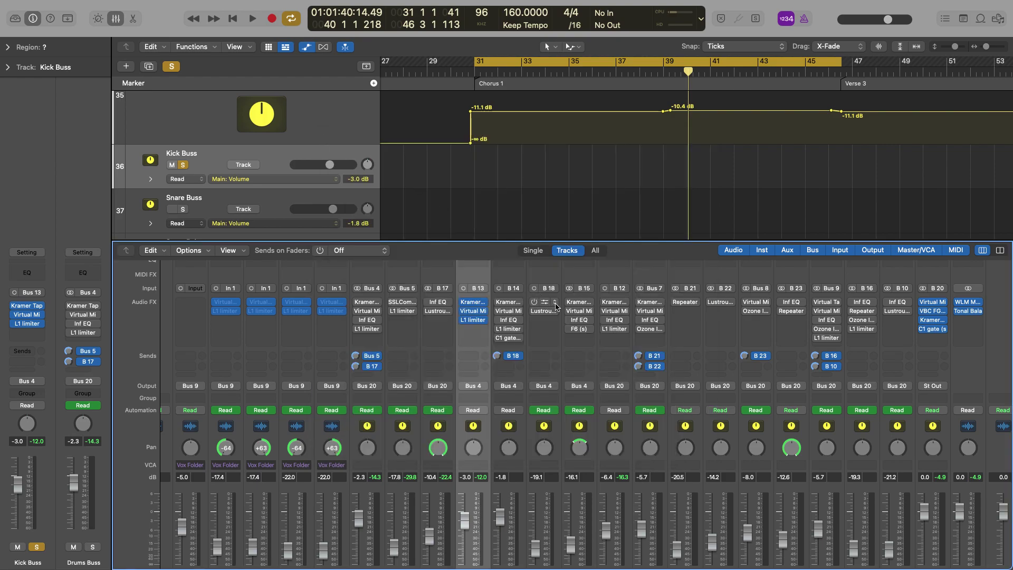
Step: Open the Virtual Mix Rack on Bass Buss, reposition its window, and examine the modules from VCC Channel through Trimmer
scroll(640, 338, up, 2)
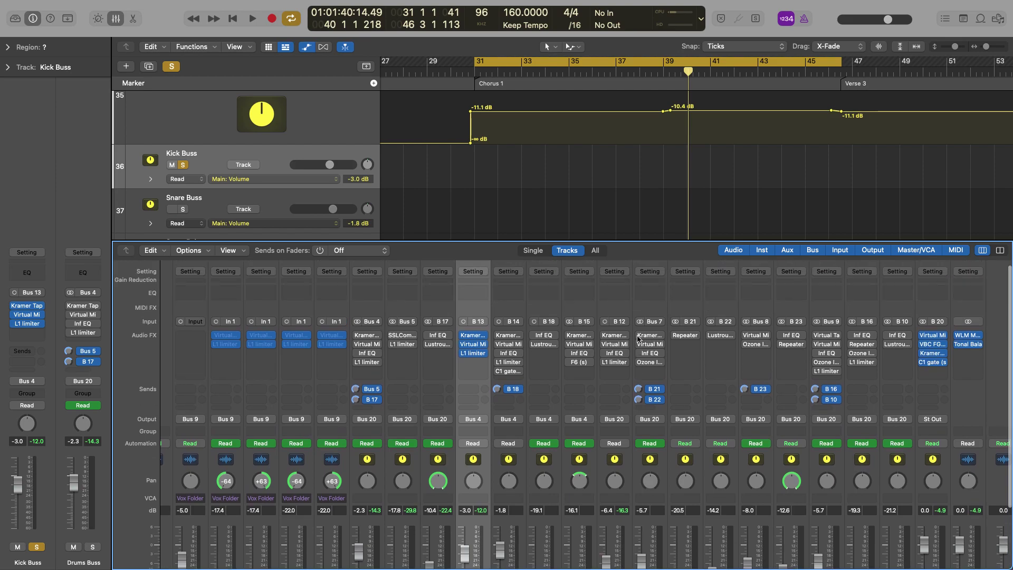
scroll(637, 338, down, 1)
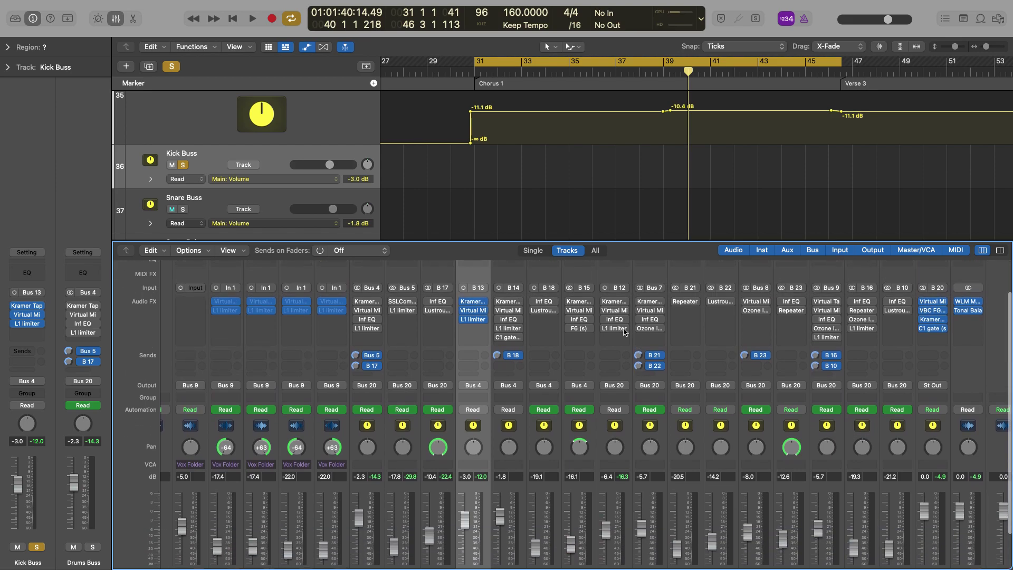
click(615, 319)
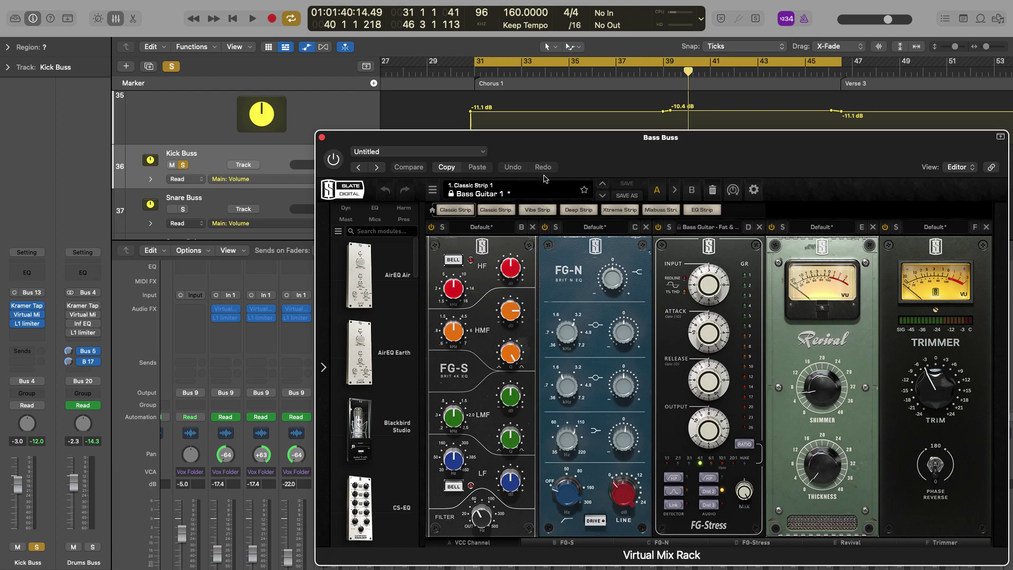
drag(537, 143, 469, 117)
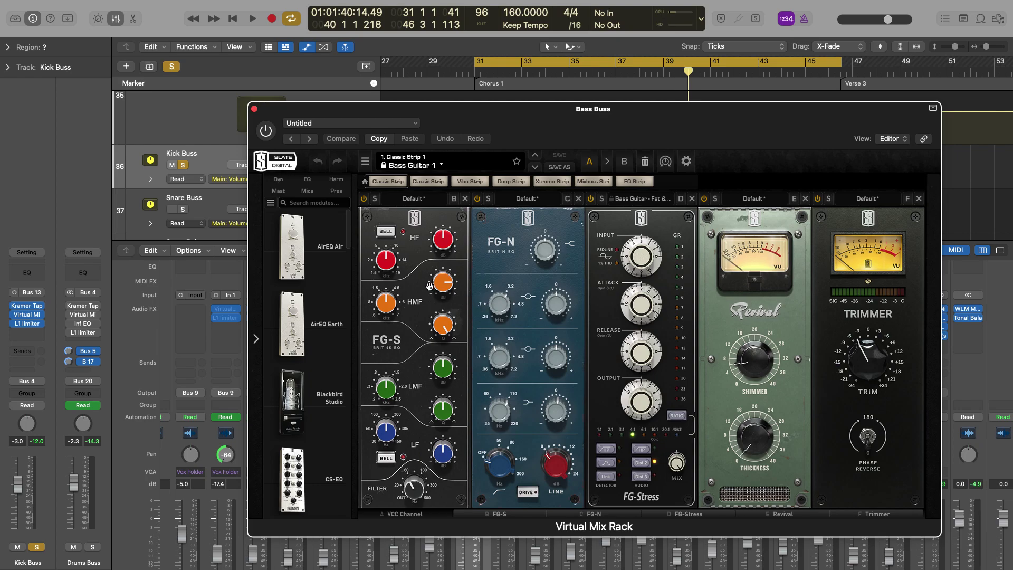
click(418, 515)
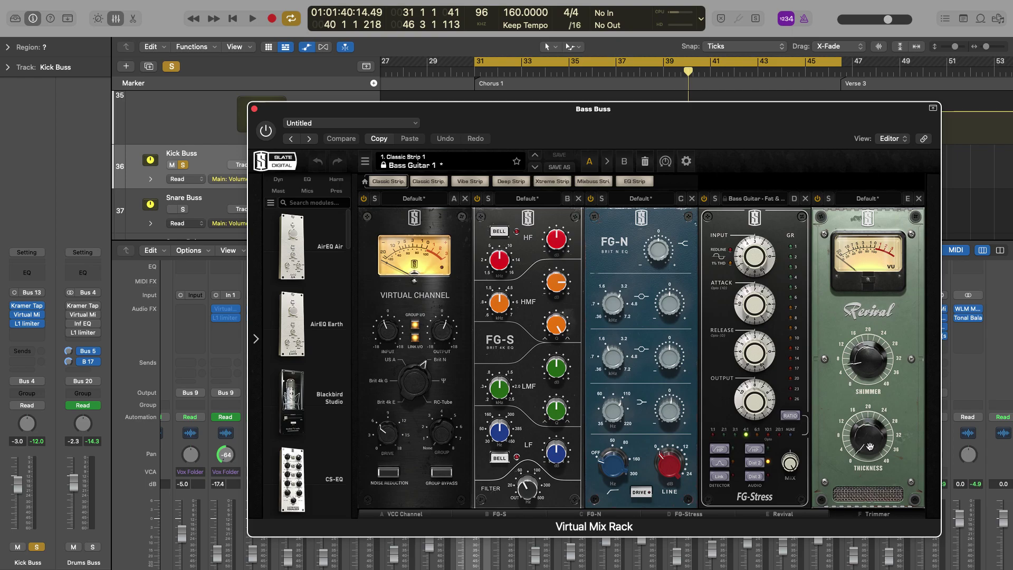
click(863, 516)
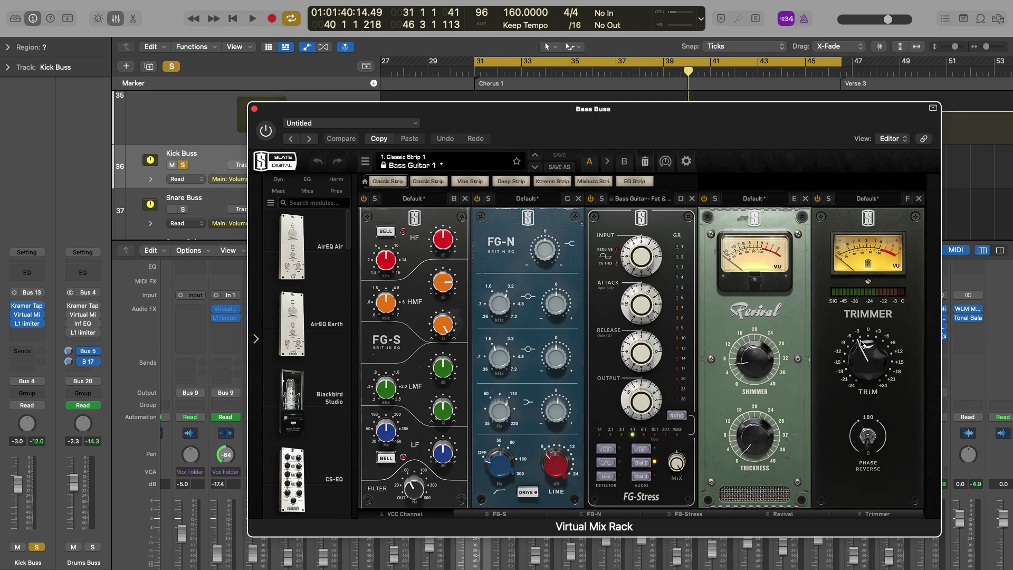
Step: Switch from the Virtual Mix Rack to the Inf EQ on Bass Buss, examine its cut filters and bell bands, and close it
click(253, 112)
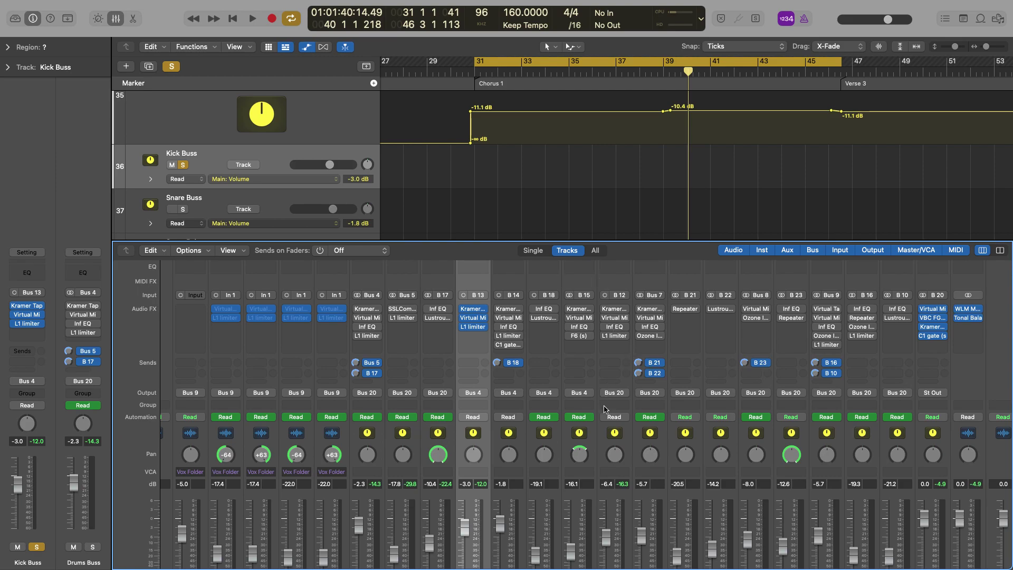
scroll(615, 406, down, 3)
scroll(614, 385, up, 3)
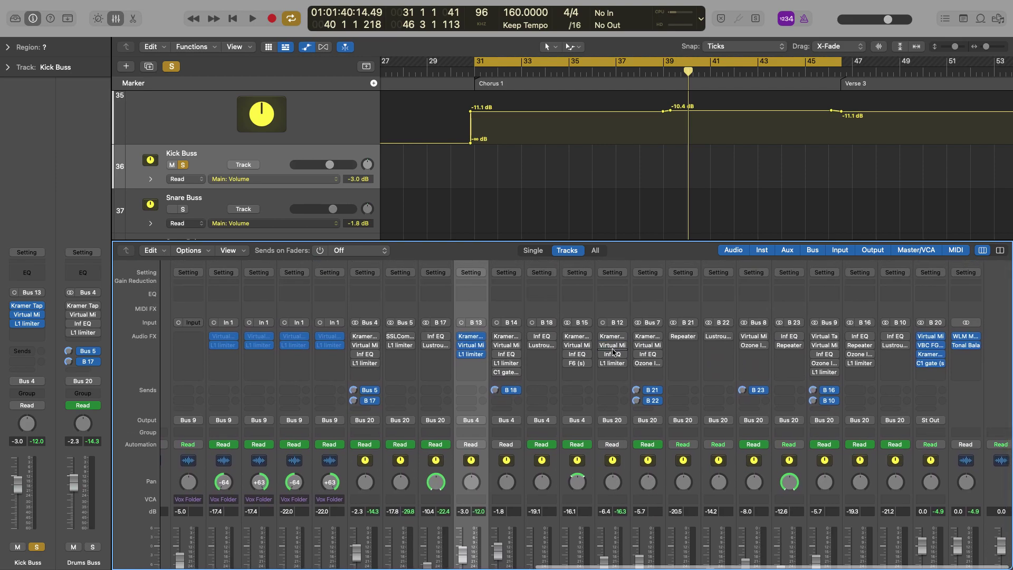
click(611, 354)
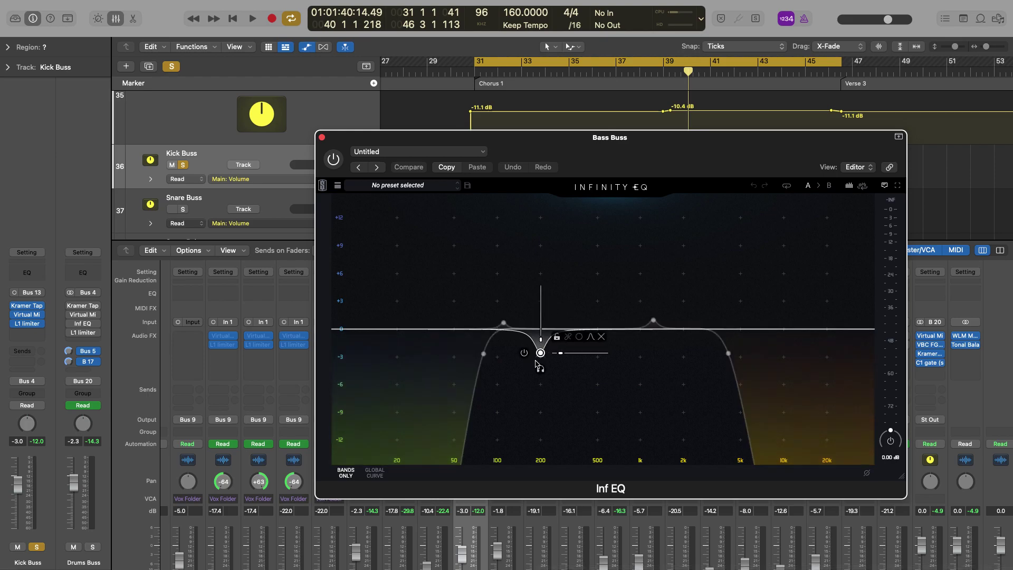
mouse_move(484, 356)
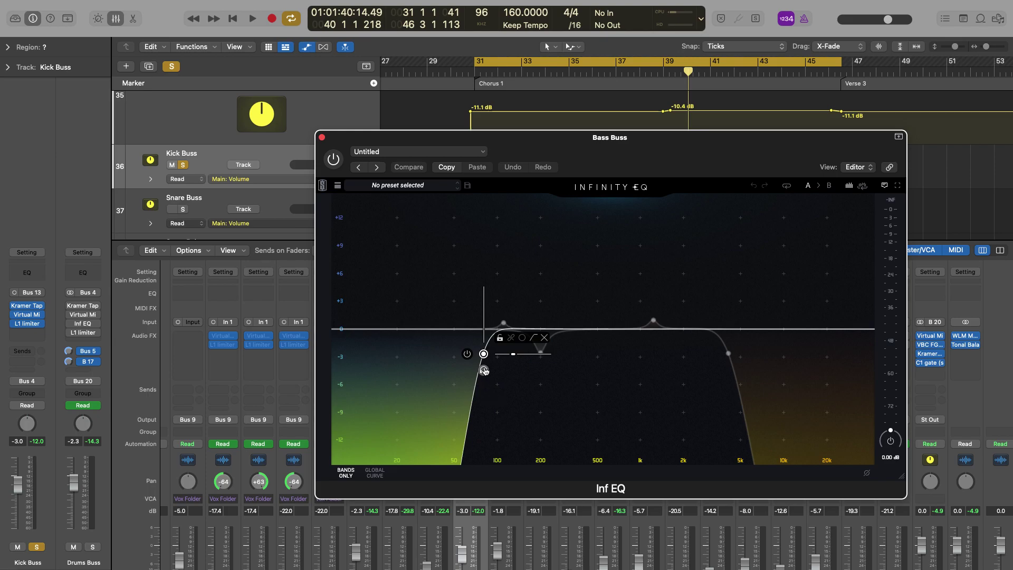
mouse_move(729, 334)
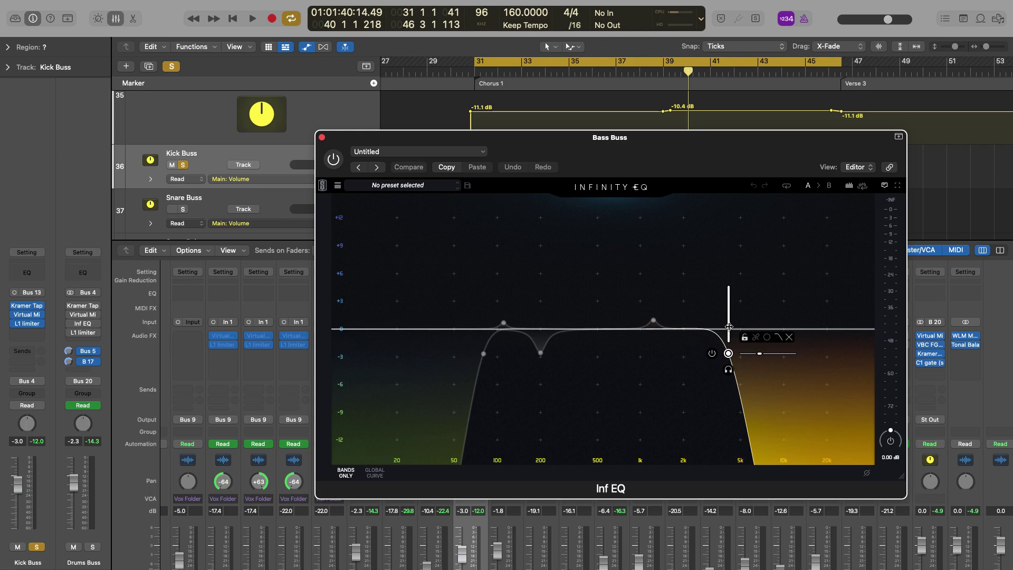
click(728, 371)
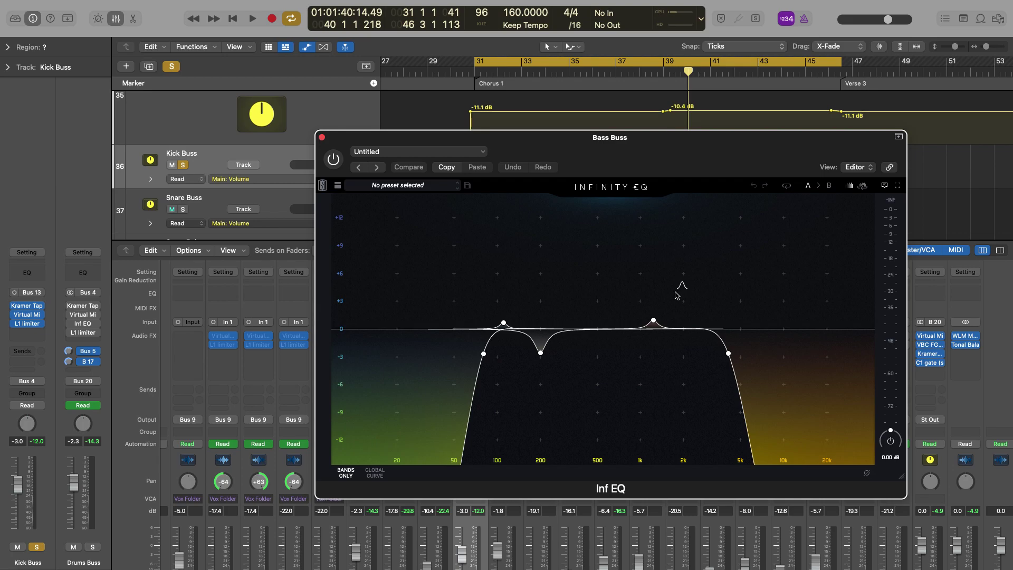
mouse_move(543, 363)
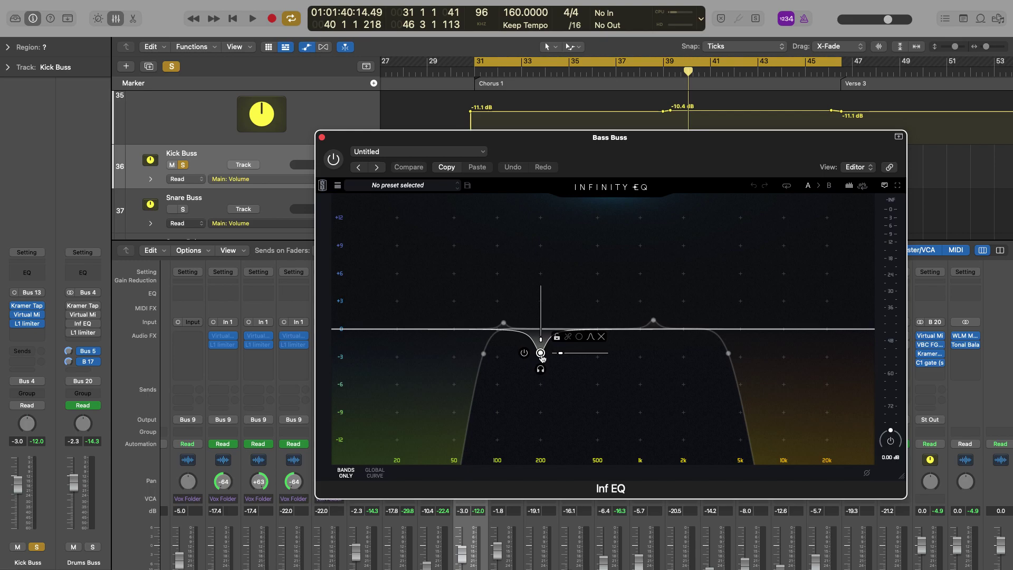
click(653, 320)
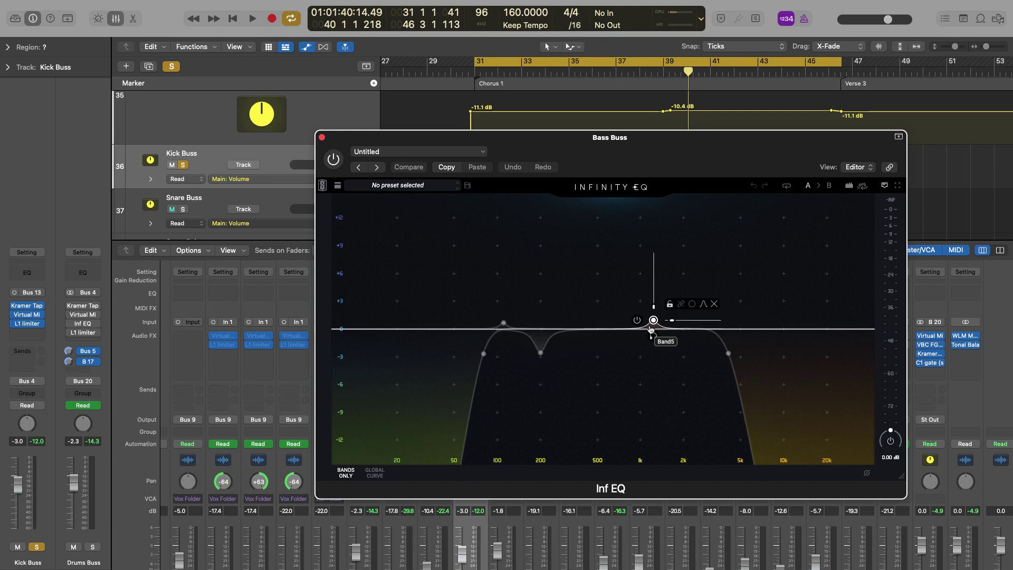
click(406, 210)
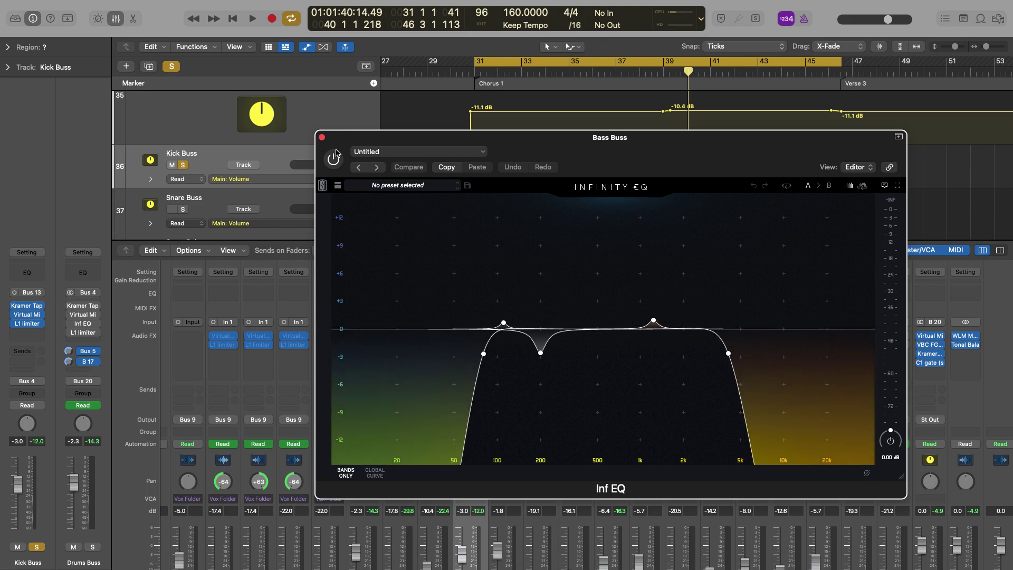
click(321, 137)
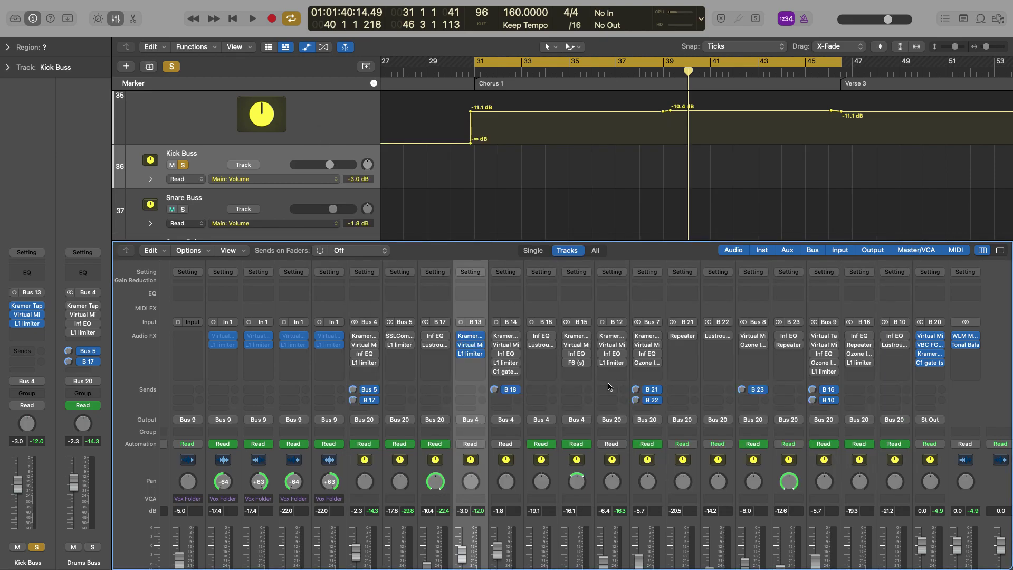
Step: Bypass the Kick Buss plug-ins, unsolo Kick Buss, and play Bass Buss on its own
scroll(575, 390, down, 5)
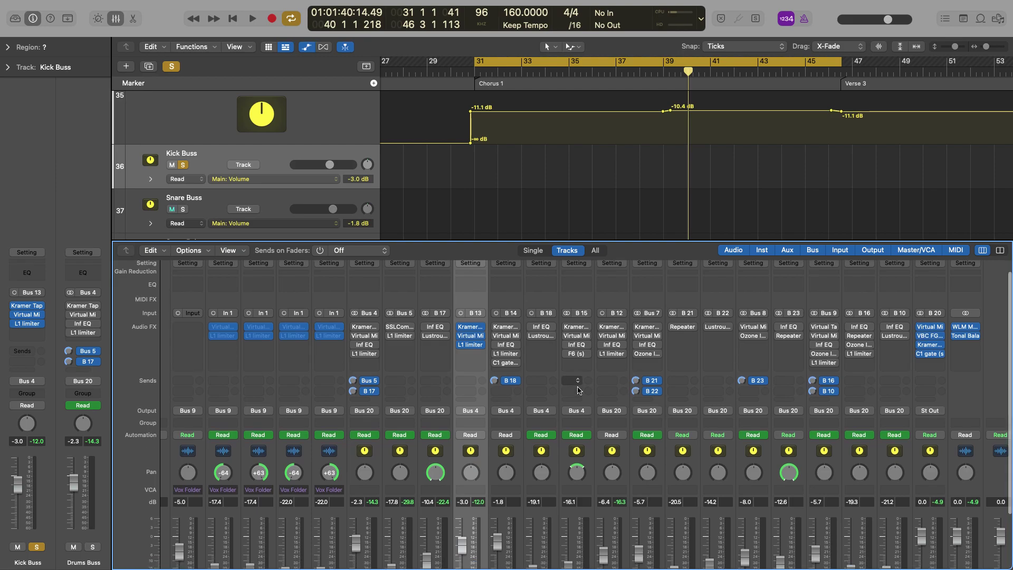
scroll(601, 390, up, 2)
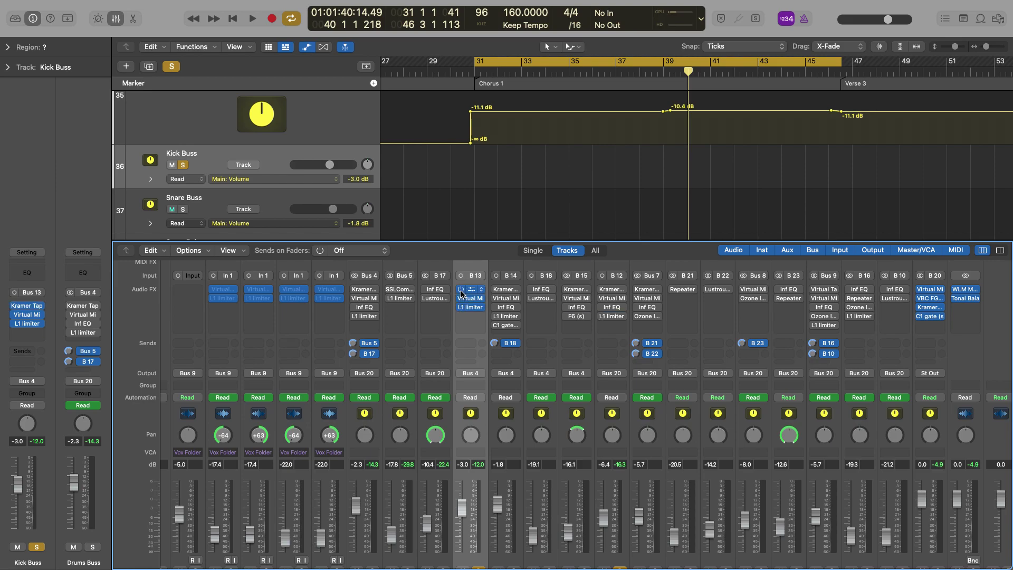
scroll(471, 332, down, 3)
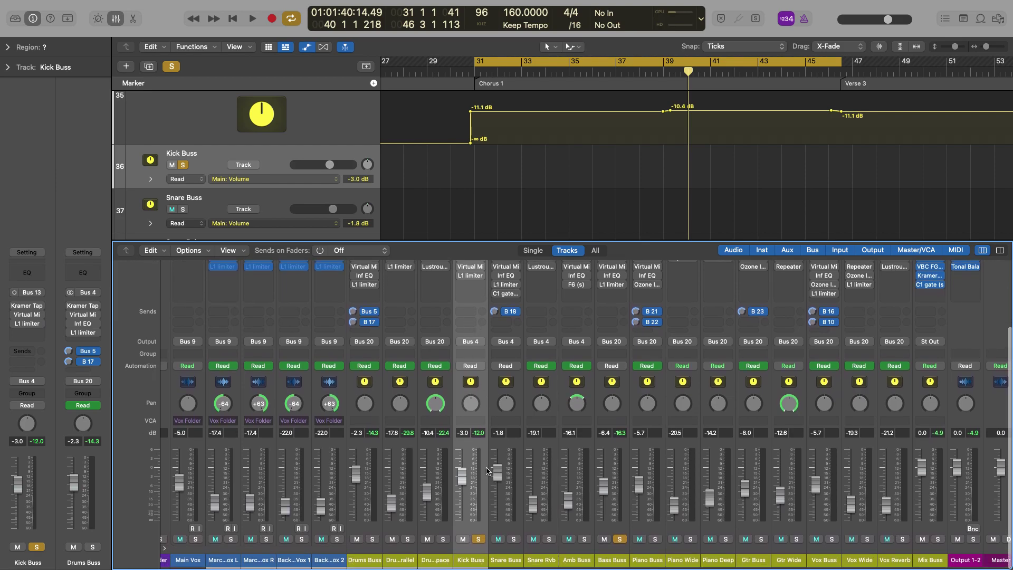
click(478, 541)
click(616, 561)
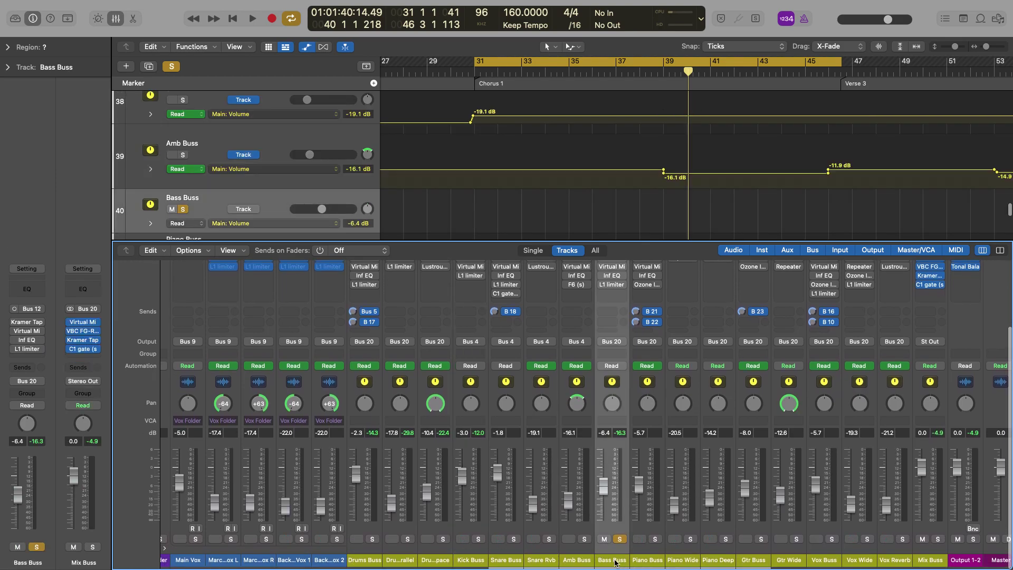
scroll(621, 482, up, 4)
key(space)
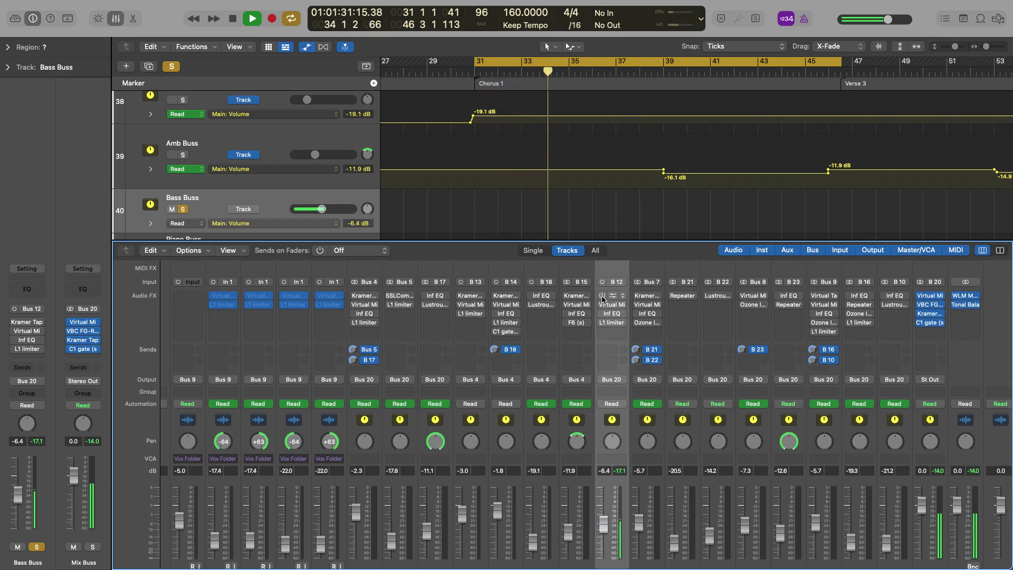
Step: Compare Bass Buss with its four plug-ins bypassed and active, leave them enabled, and re-enable the Kick Buss plug-ins
drag(603, 299, 602, 317)
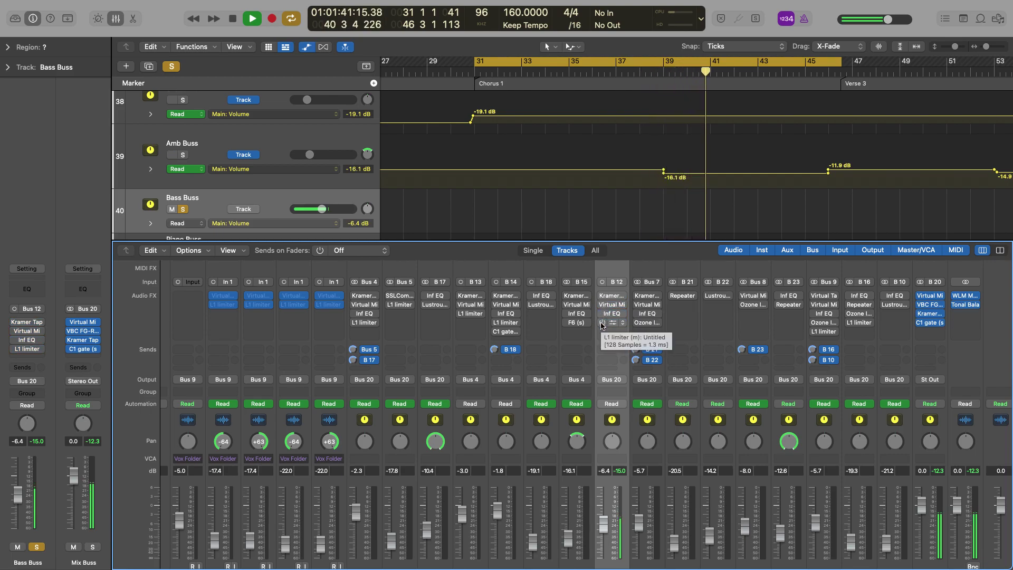
alt+click(602, 297)
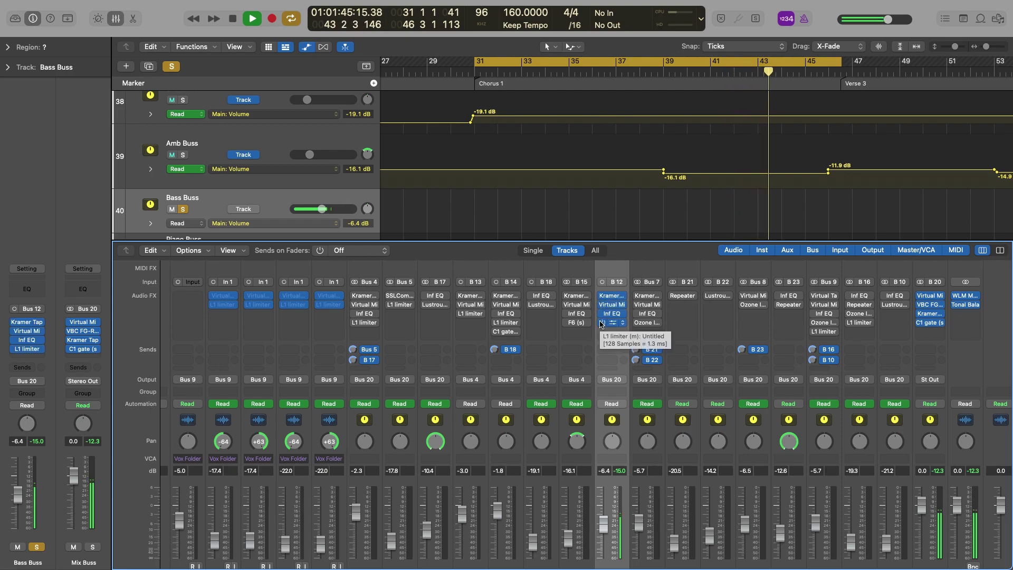
alt+click(355, 297)
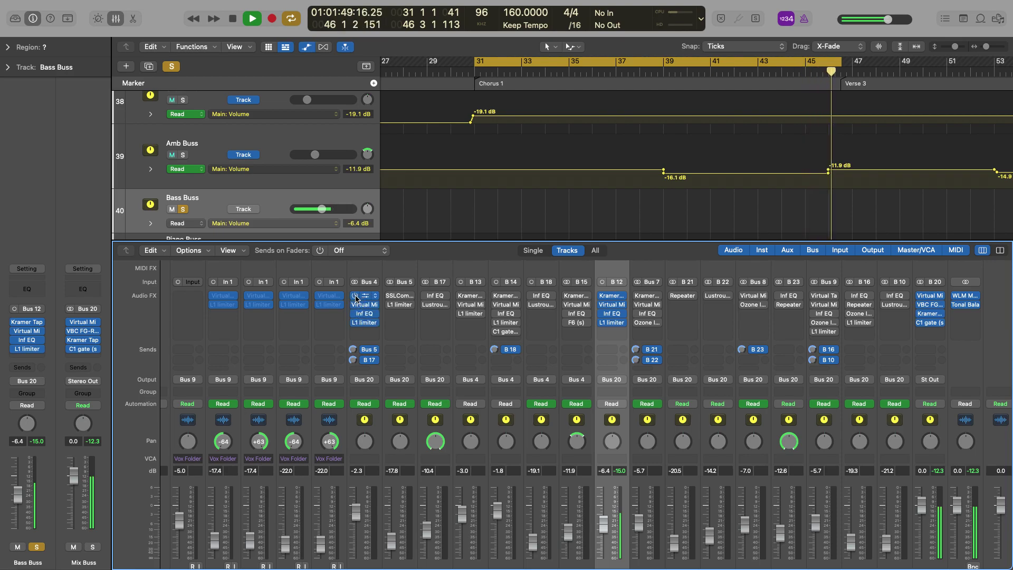
scroll(400, 330, down, 3)
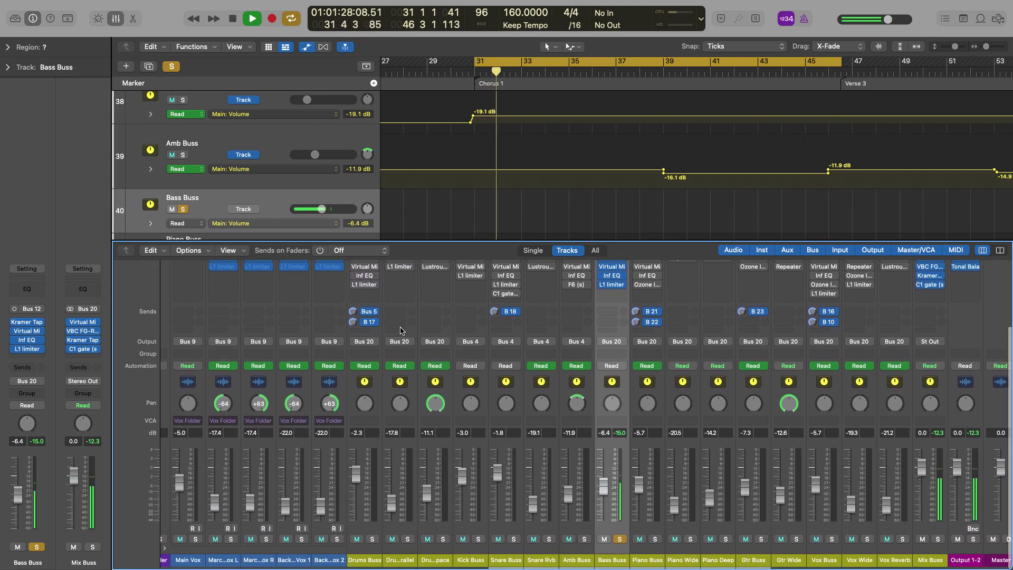
scroll(401, 331, up, 4)
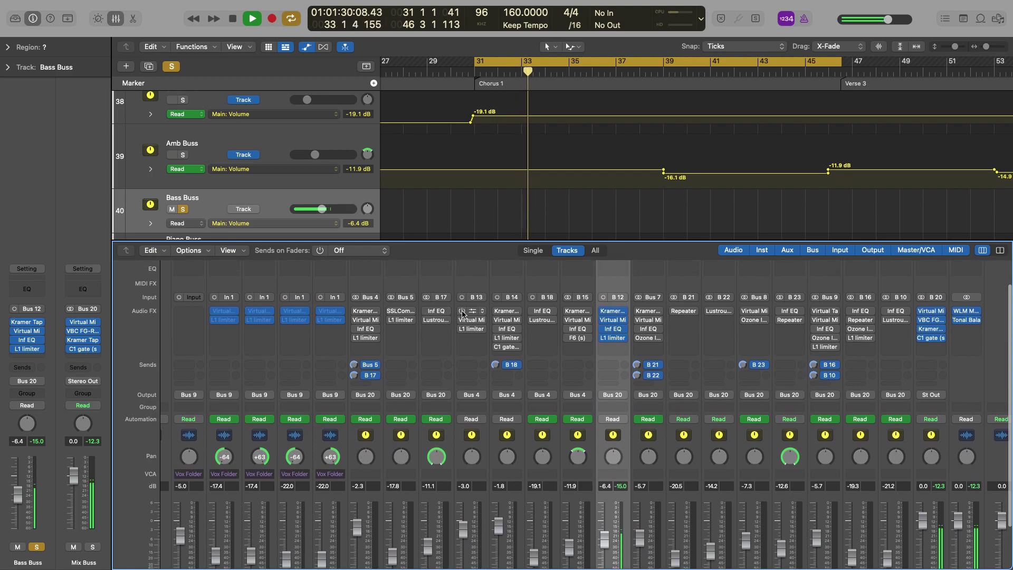
scroll(463, 383, down, 4)
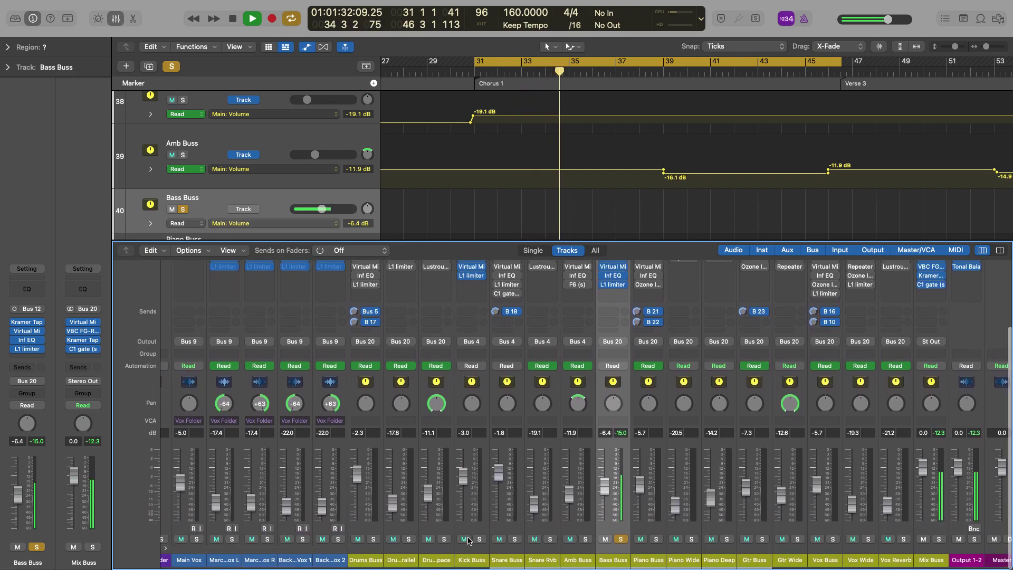
Step: Solo Kick Buss alongside the playing Bass Buss, select both channel strips, and stop playback
click(479, 539)
click(480, 561)
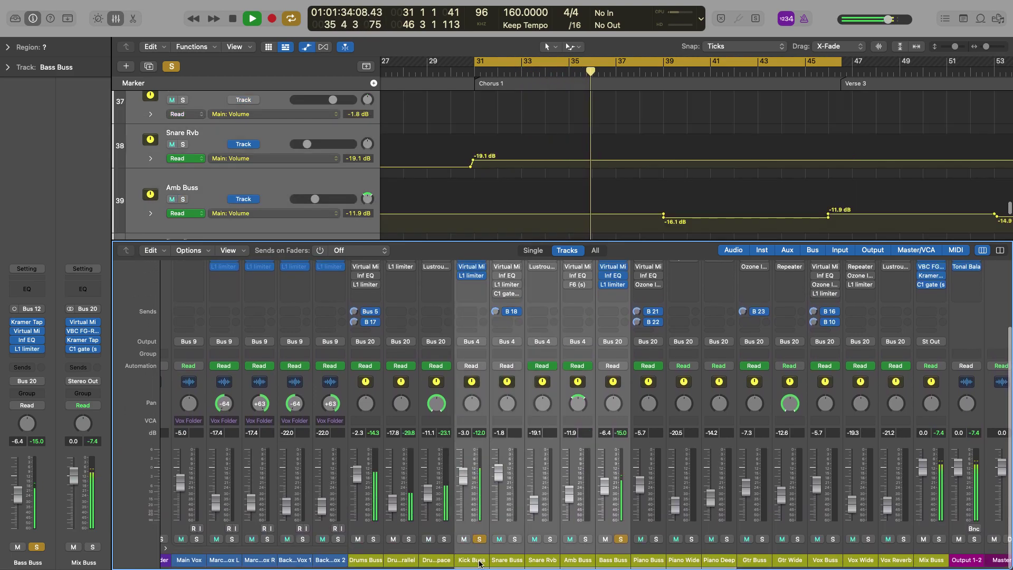
click(621, 562)
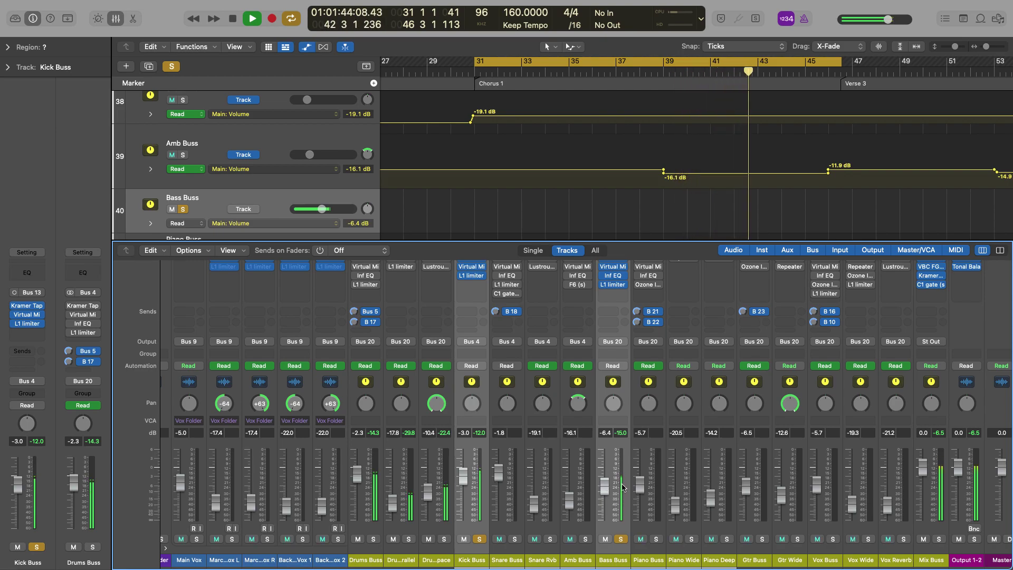
key(space)
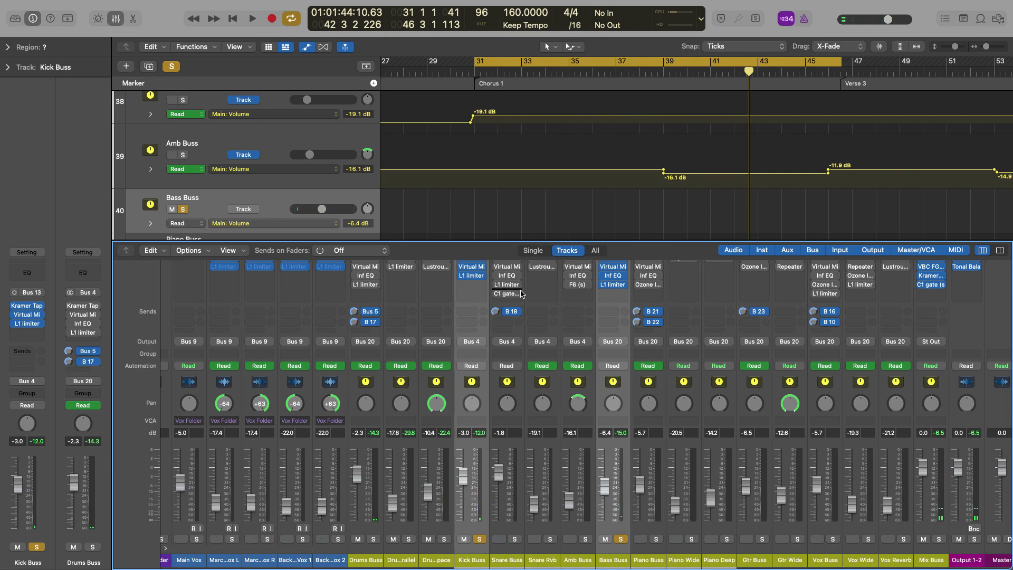
Step: Play the soloed Kick Buss and Bass Buss together again to listen to their combined sound, and stop playback
scroll(523, 294, up, 3)
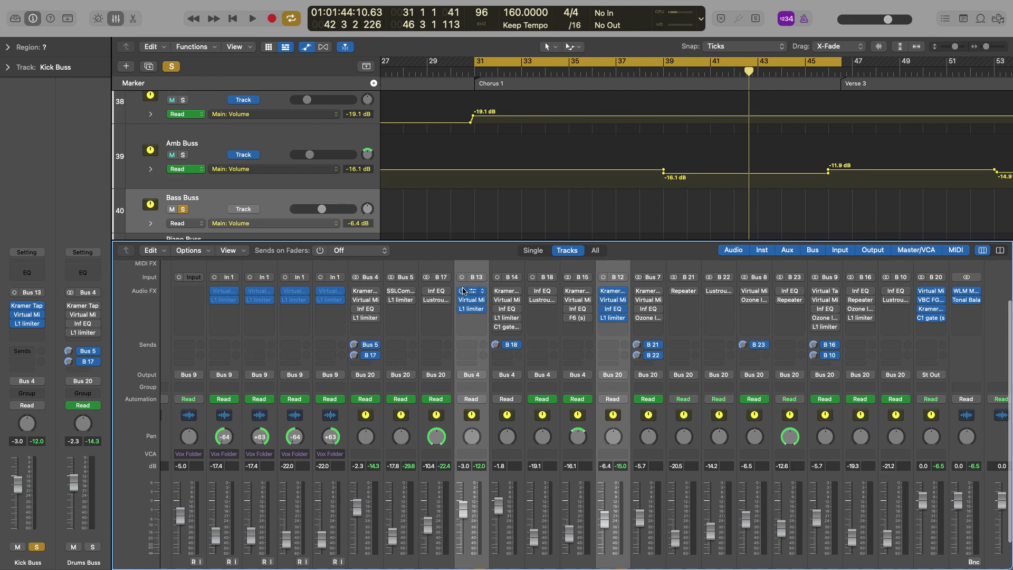
key(space)
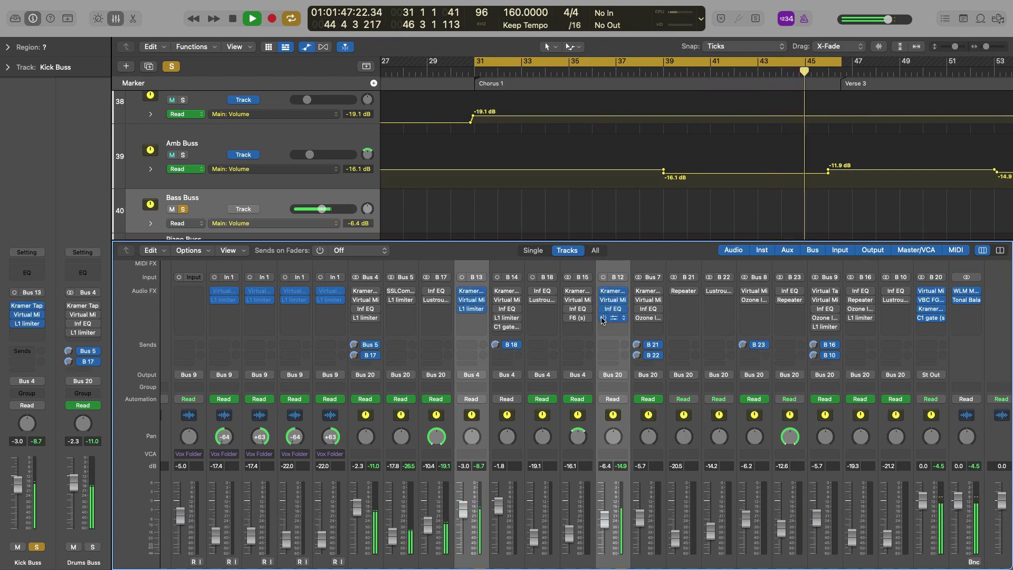
key(space)
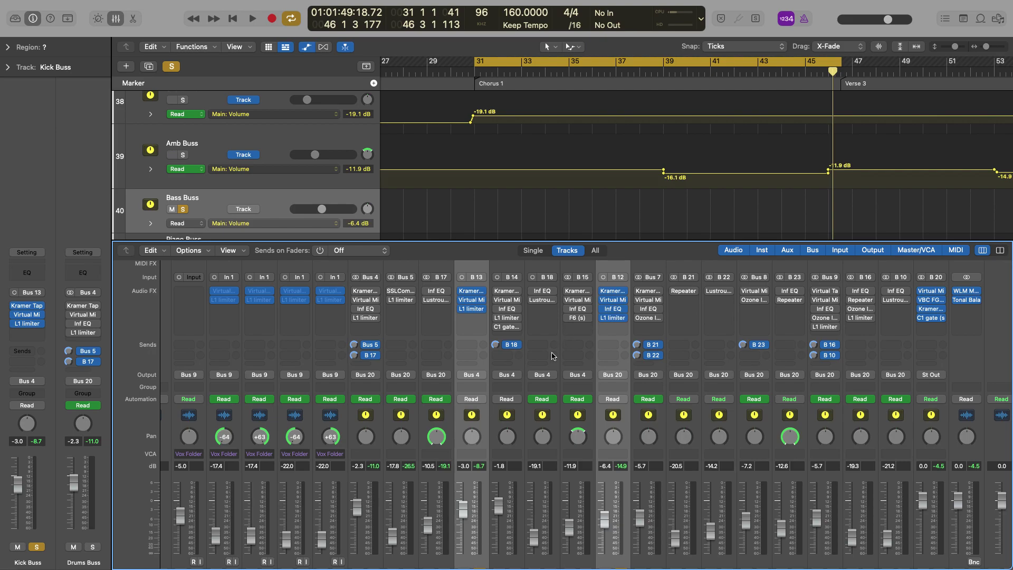
Step: Clear the Kick Buss and Bass Buss solos, solo Snare Buss, play part of Chorus 1, and stop
scroll(559, 367, down, 3)
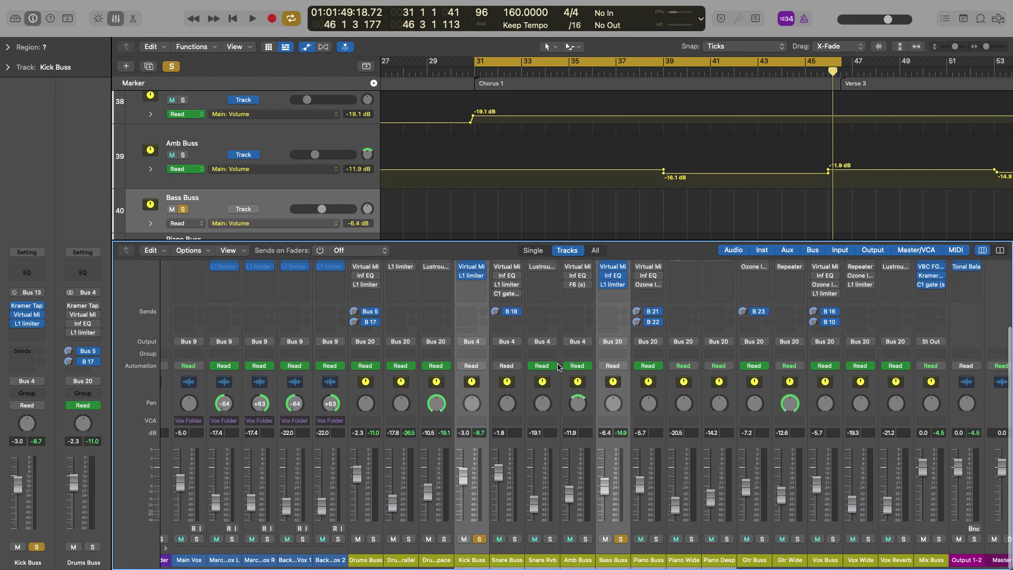
click(621, 539)
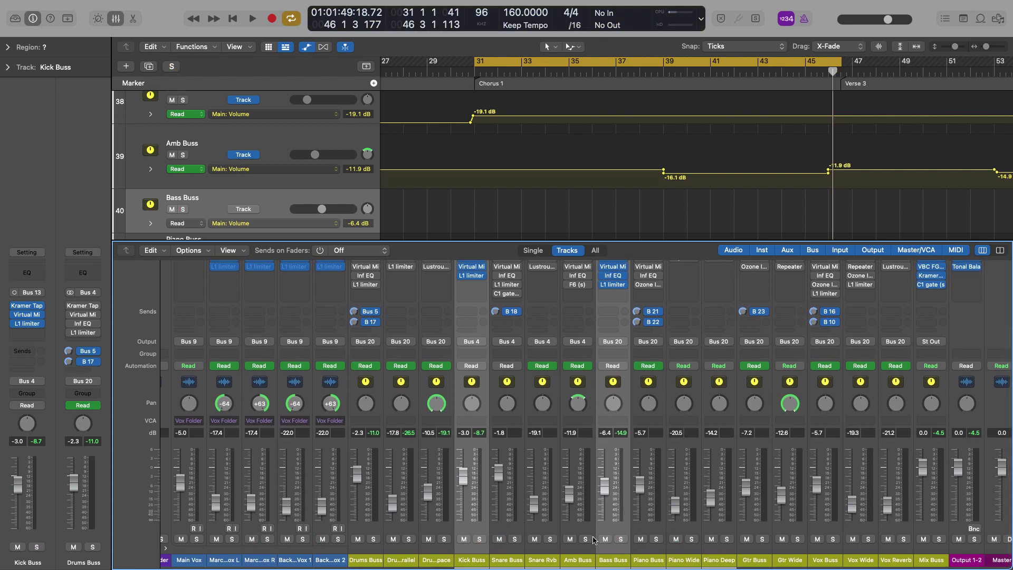
click(515, 539)
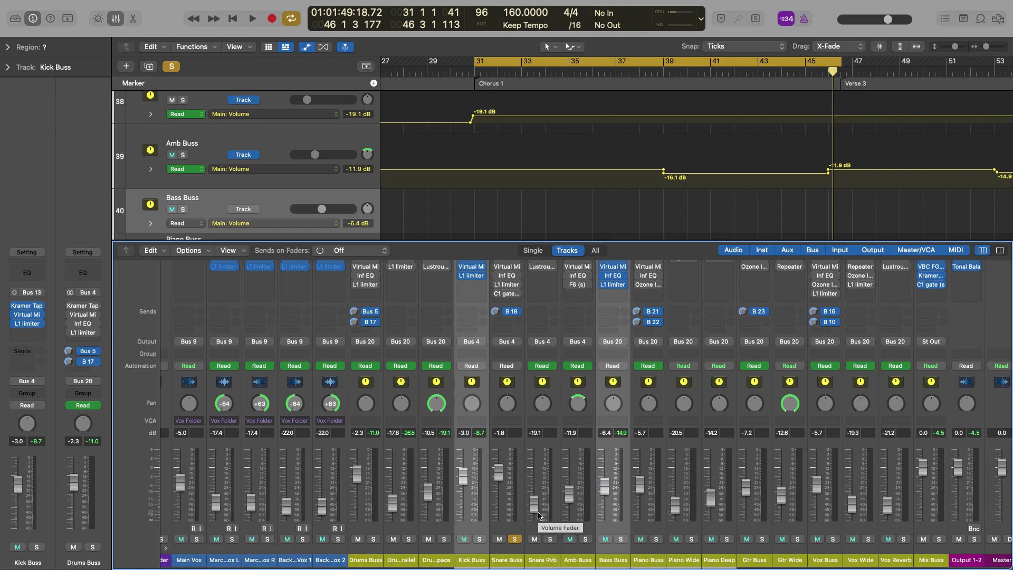
key(space)
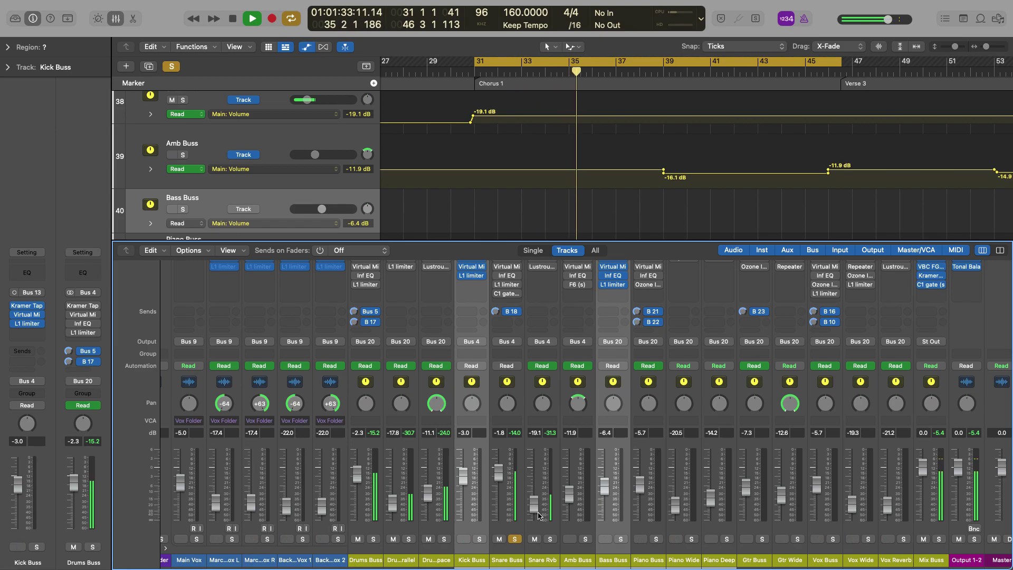
key(space)
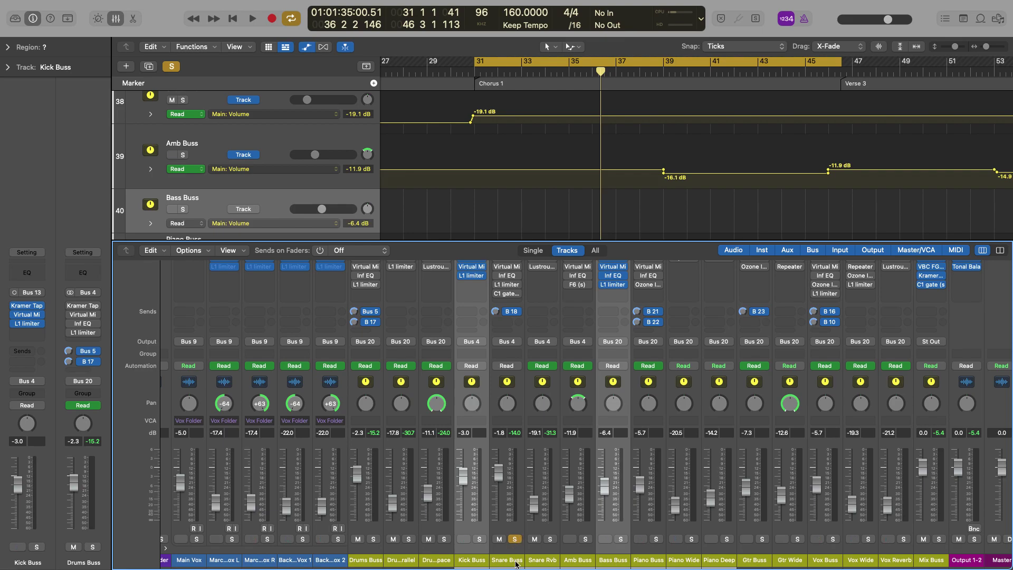
Step: Select the Snare and Snare Dup channels in turn to inspect the source tracks feeding Snare Buss
scroll(517, 558, left, 10)
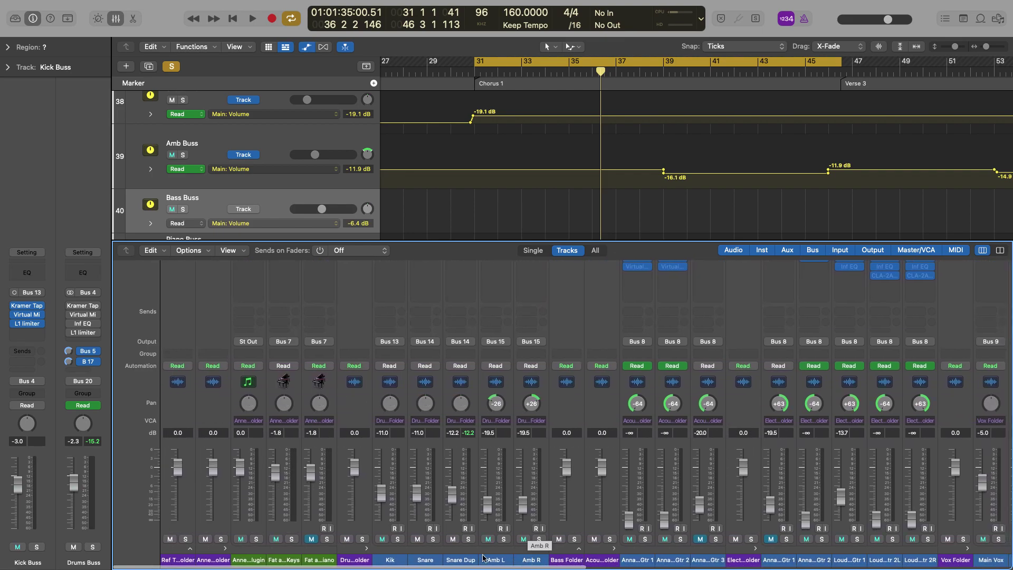
click(438, 561)
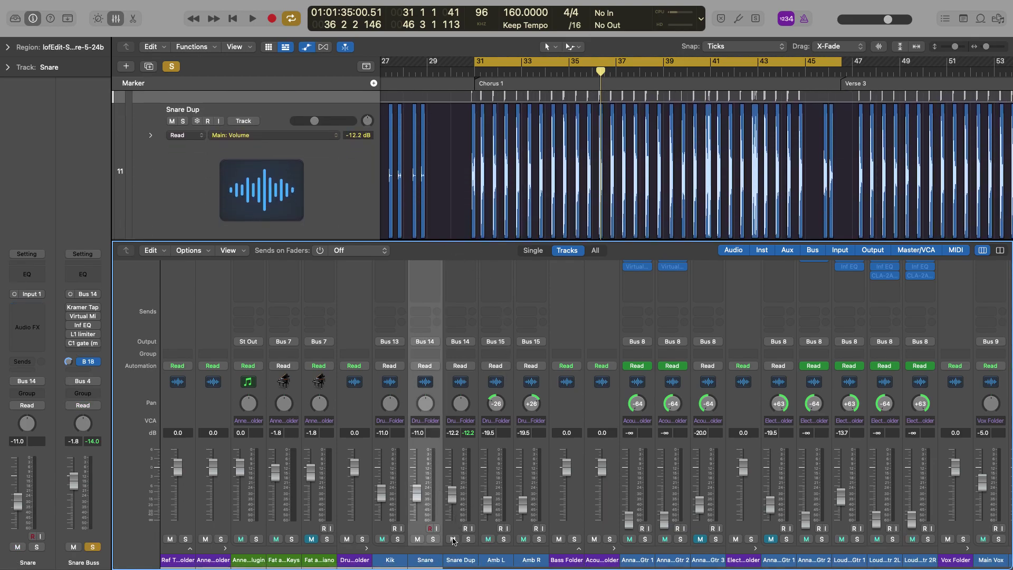
click(459, 562)
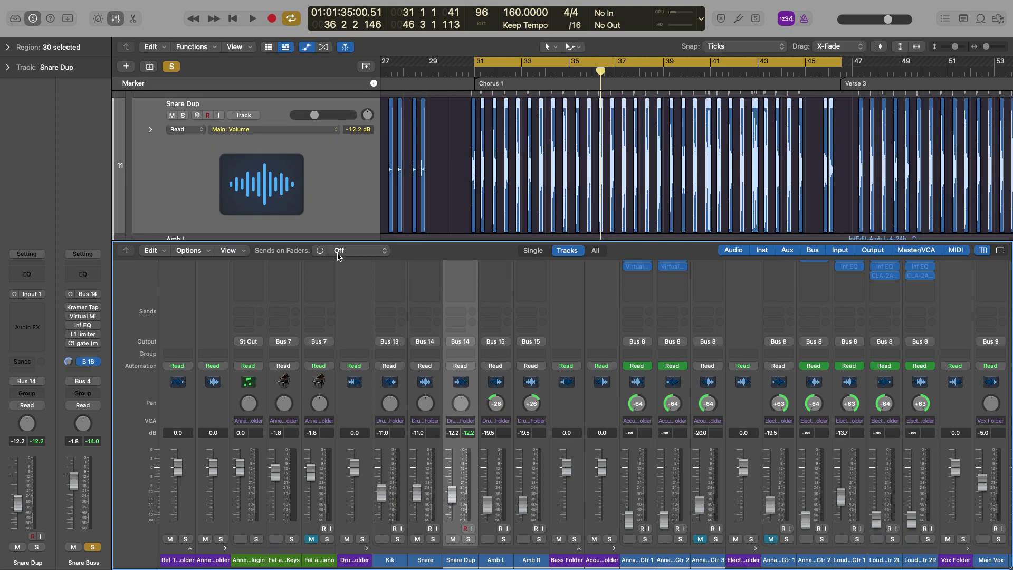
Step: Compare the audio regions of the Snare and Snare Dup tracks across Chorus 1
scroll(318, 201, up, 5)
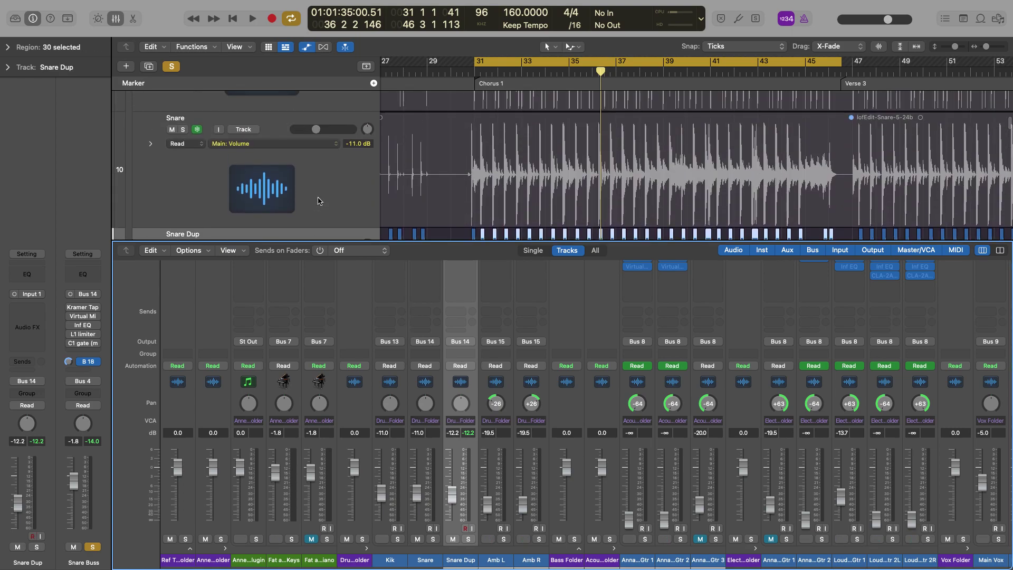
scroll(319, 201, down, 1)
scroll(336, 167, down, 5)
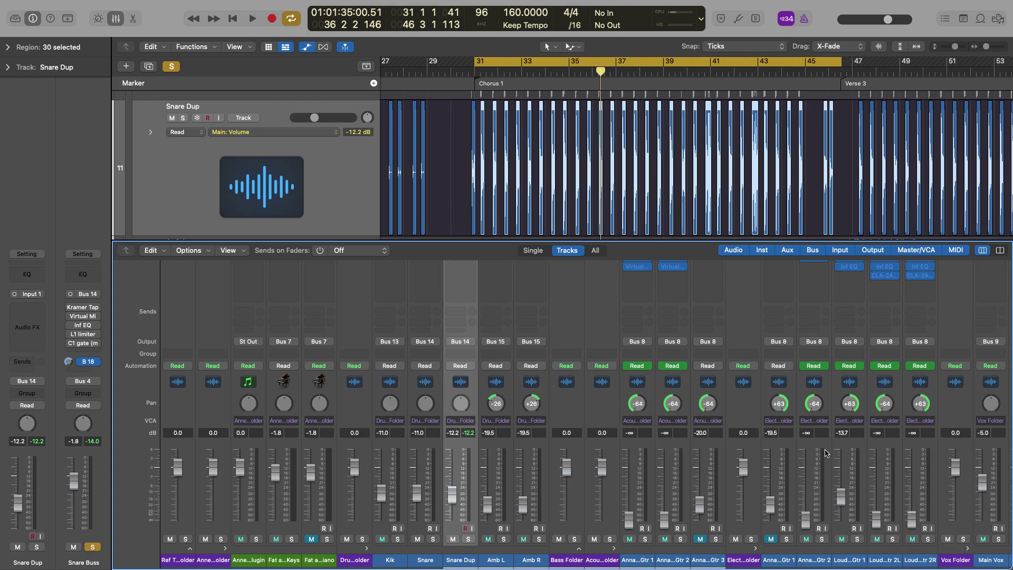
Step: Select the Snare Buss channel, inspect its Kramer Tape plug-in settings, and close the plug-in
scroll(924, 551, right, 15)
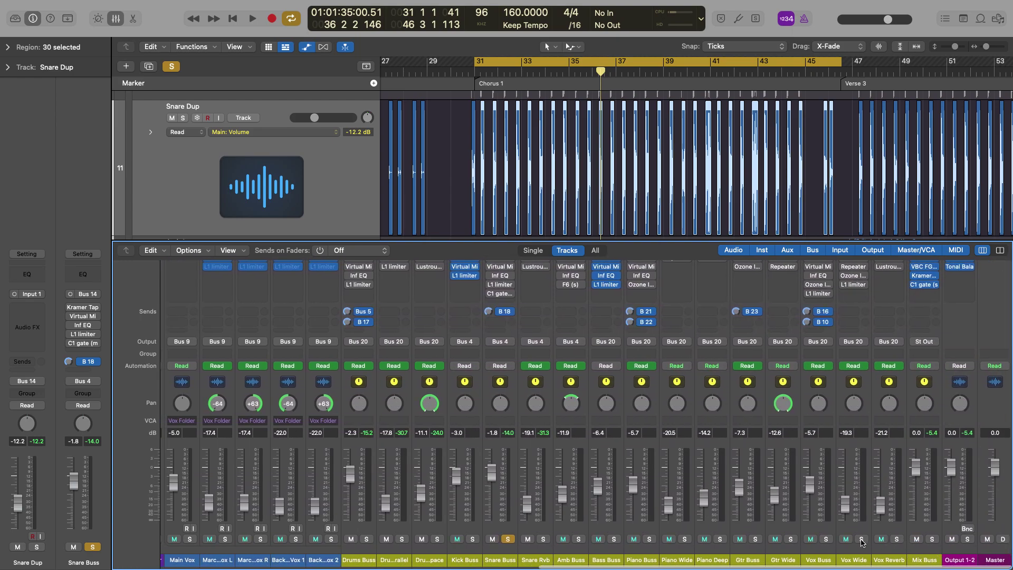
click(504, 560)
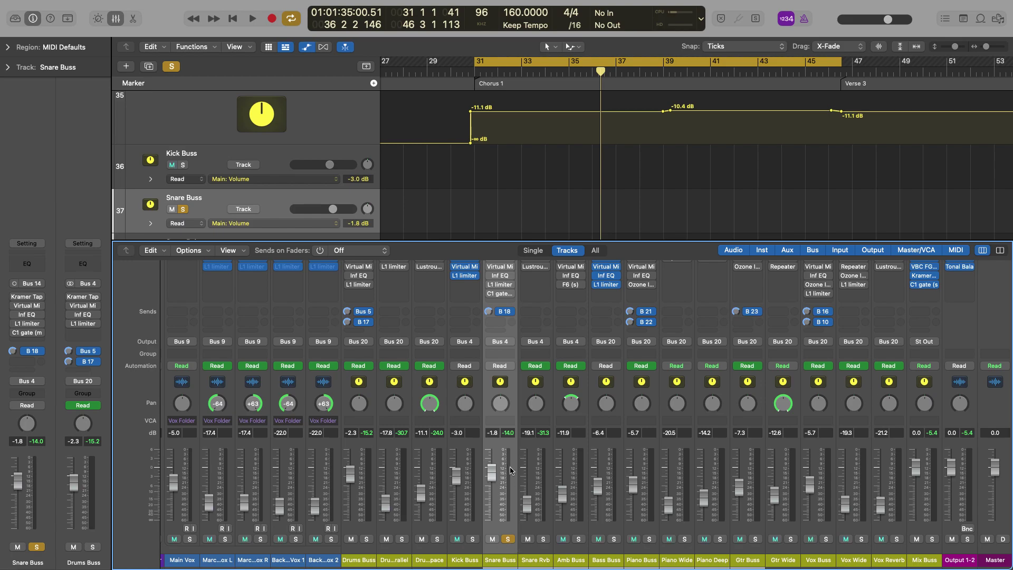
scroll(501, 495, up, 3)
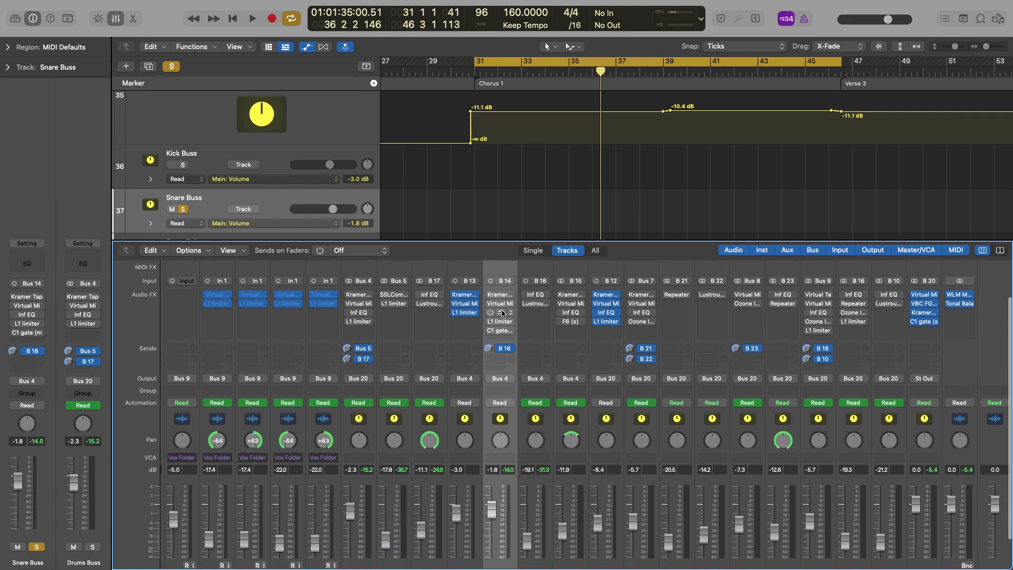
mouse_move(500, 297)
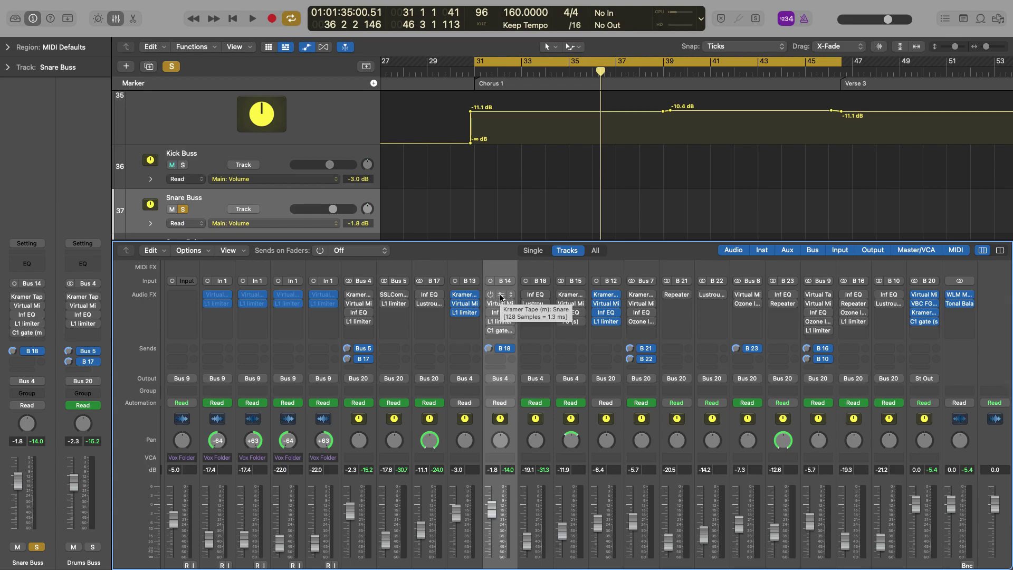
click(501, 297)
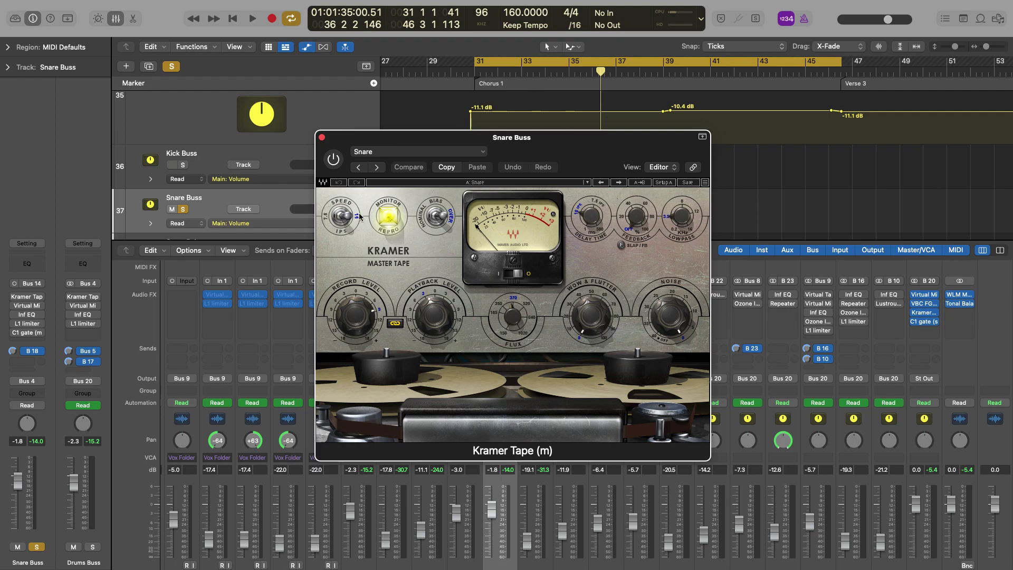
click(322, 138)
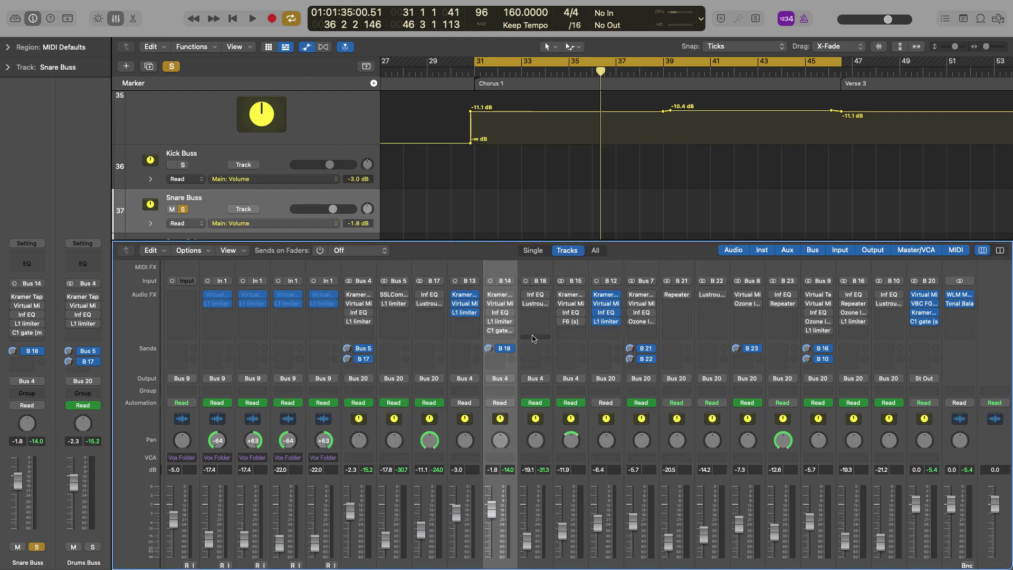
Step: Review the Virtual Mix Rack modules on Snare Buss from VCC Channel through Trimmer, and close the plug-in
mouse_move(503, 305)
click(502, 305)
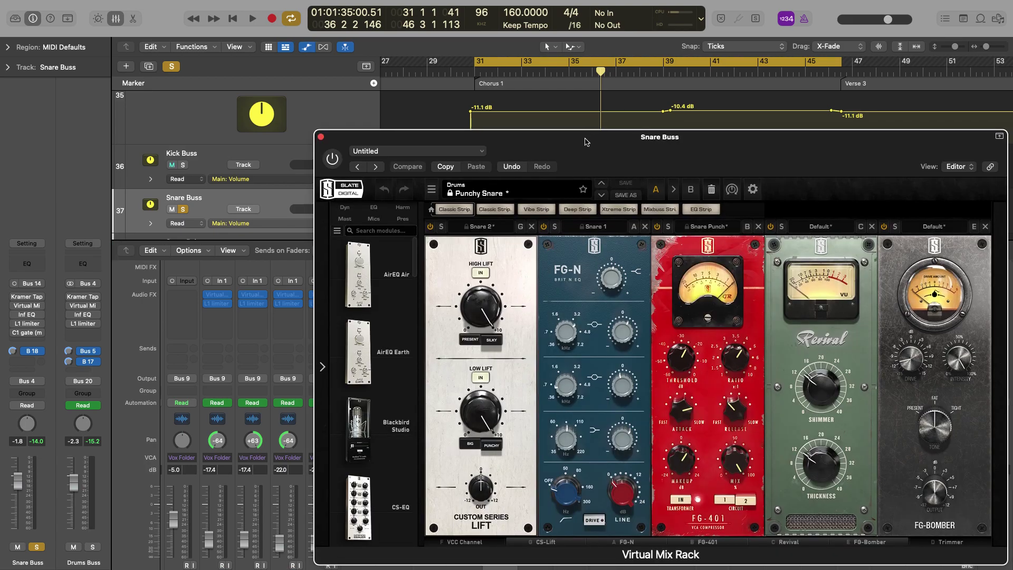
drag(584, 142, 435, 85)
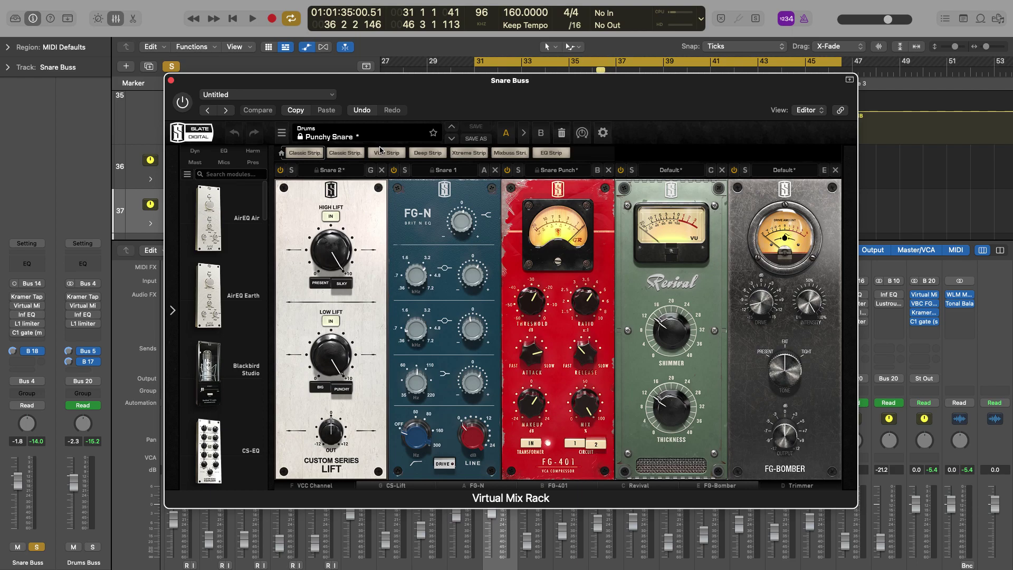
scroll(334, 488, left, 2)
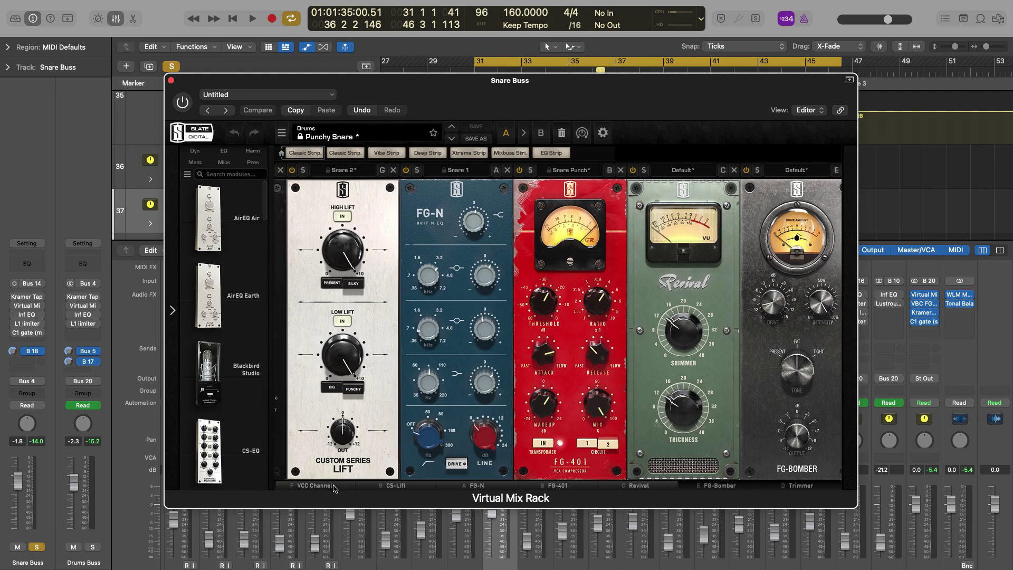
click(334, 486)
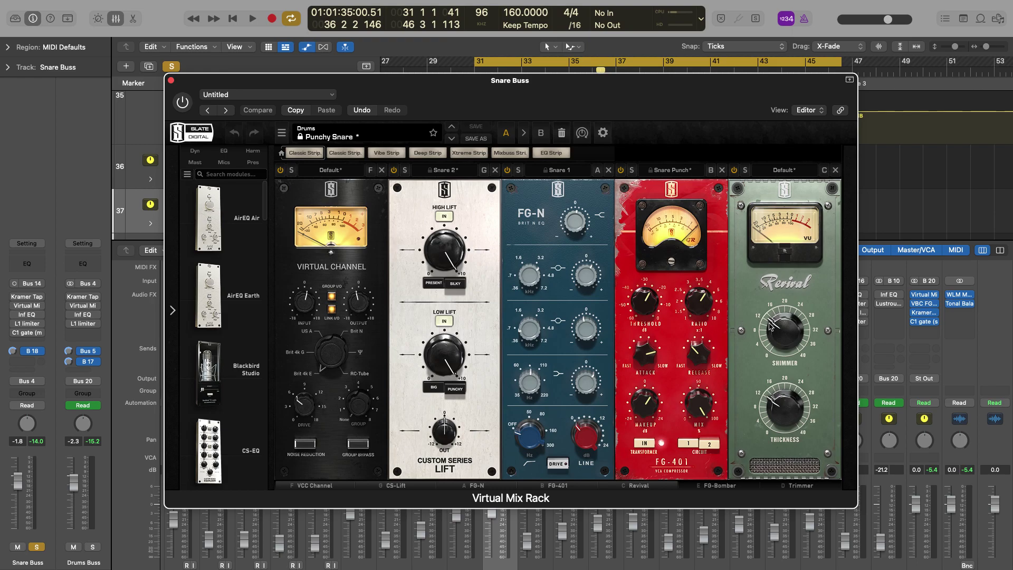
click(730, 492)
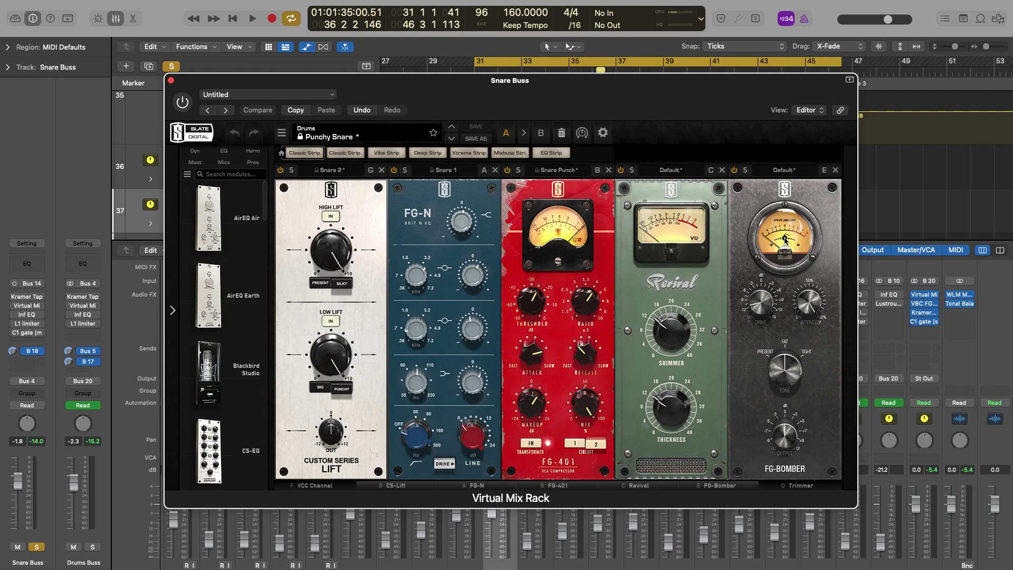
click(793, 487)
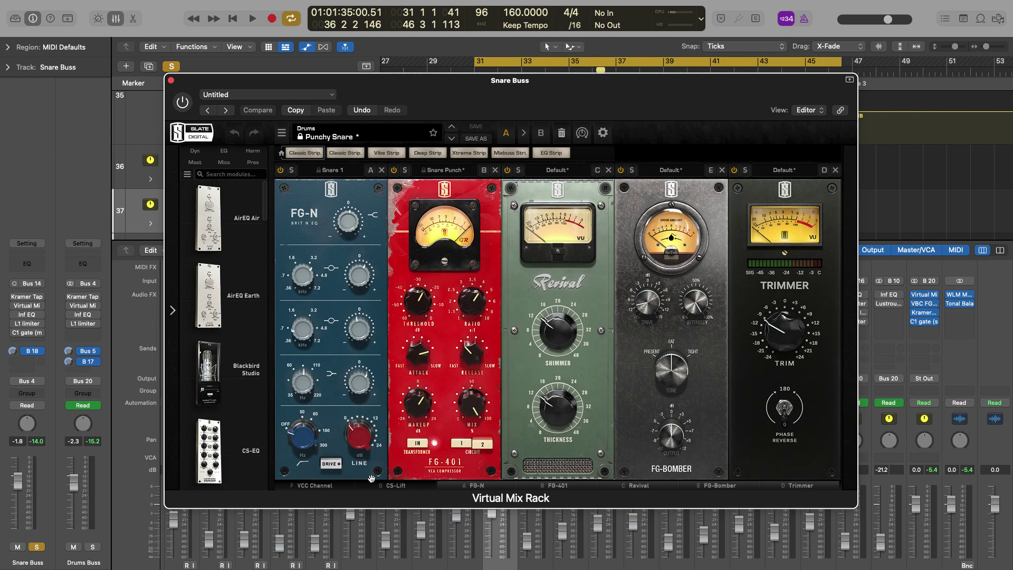
click(324, 488)
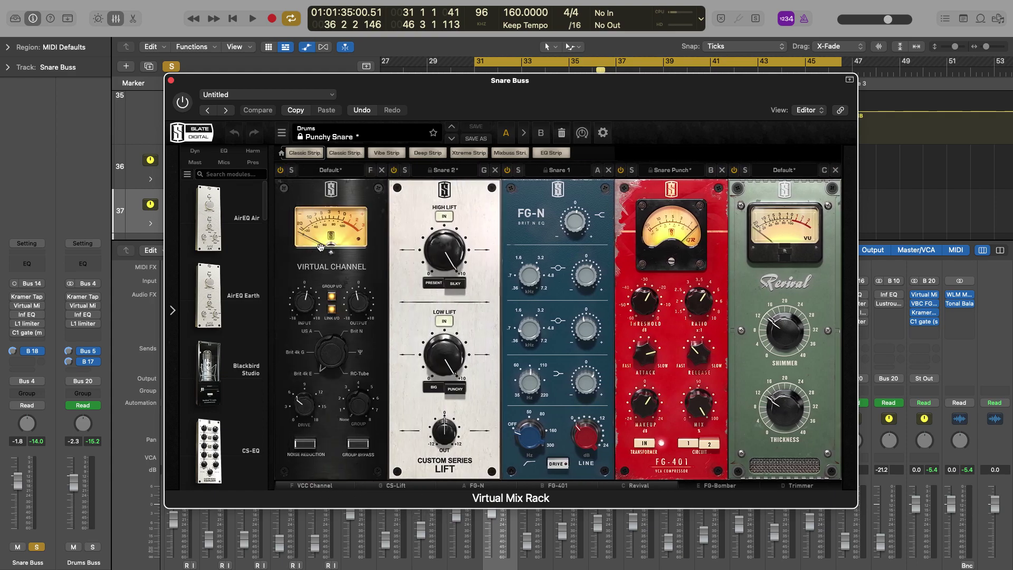
click(171, 82)
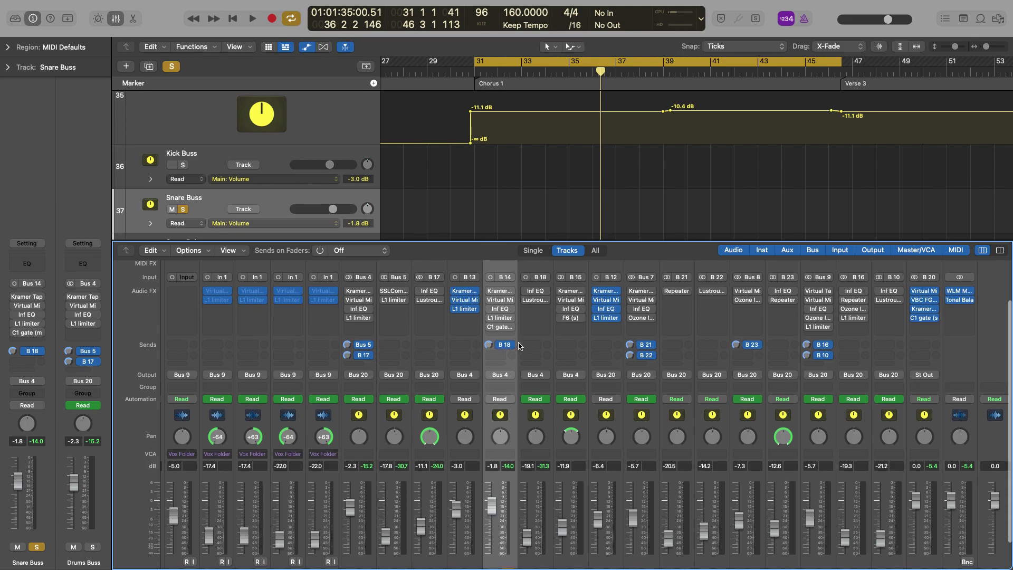
Step: Examine the high-frequency filter and narrow cut in the Snare Buss Inf EQ, and close the plug-in
scroll(520, 346, down, 3)
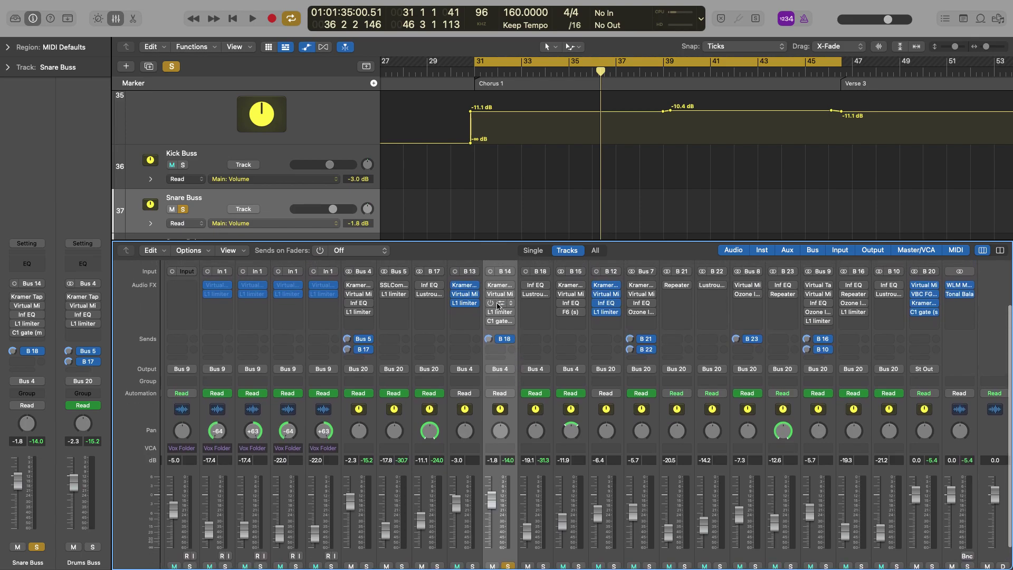
scroll(499, 305, down, 1)
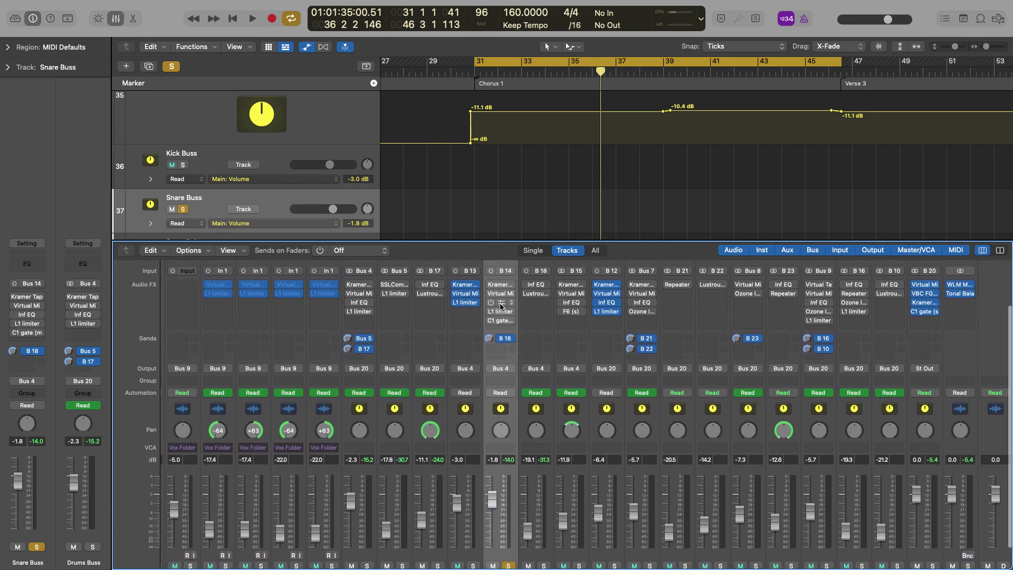
click(500, 304)
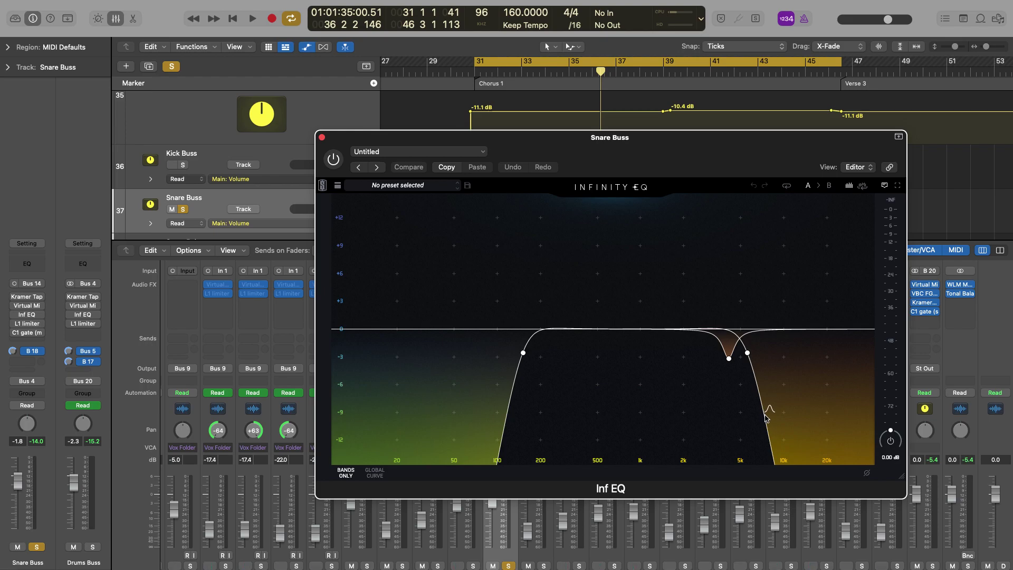
click(747, 352)
mouse_move(729, 358)
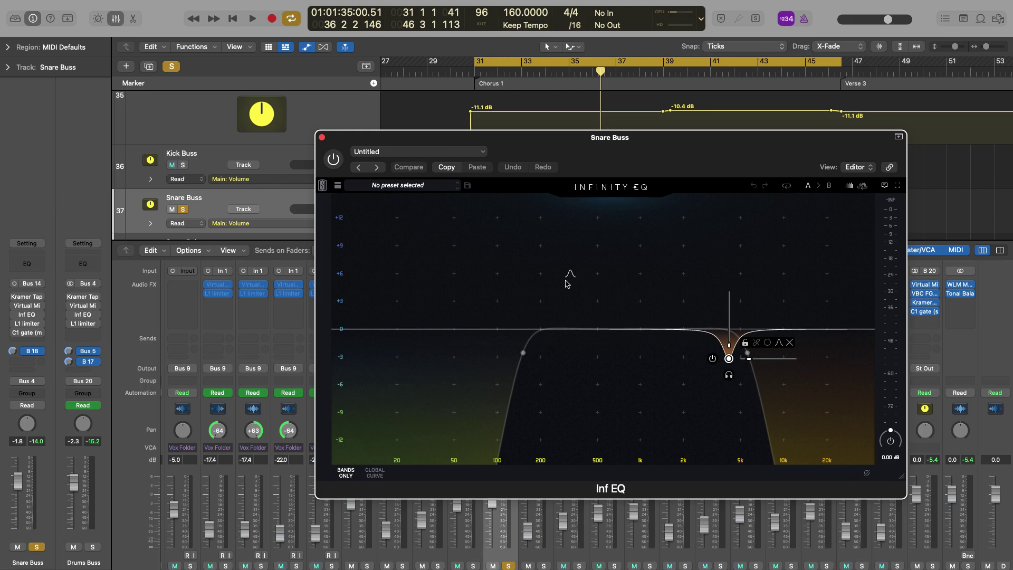
click(321, 137)
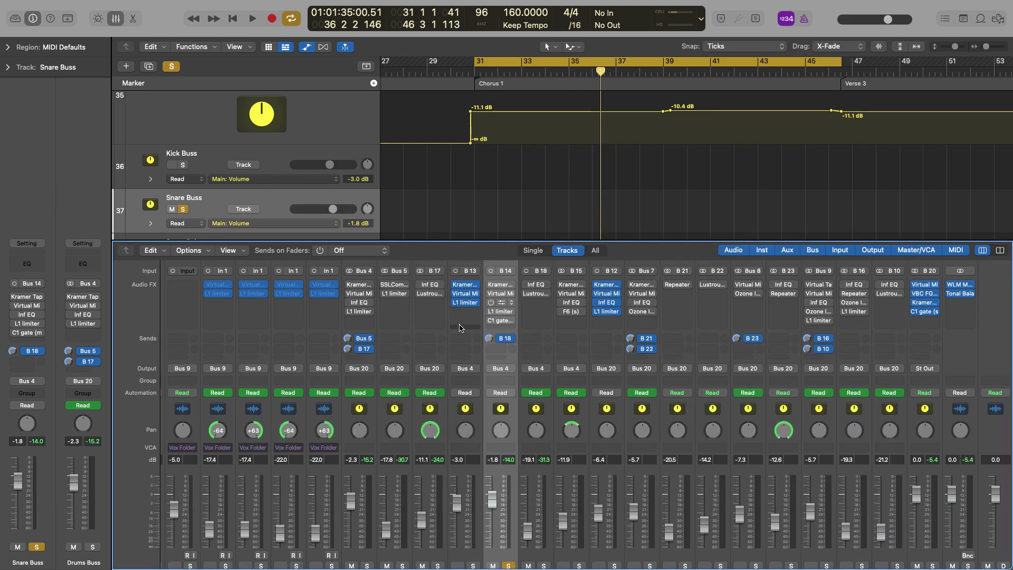
Step: Inspect the C1 gate settings on Snare Buss, close the plug-in, and check the bus 18 send to Snare Rvb
click(502, 321)
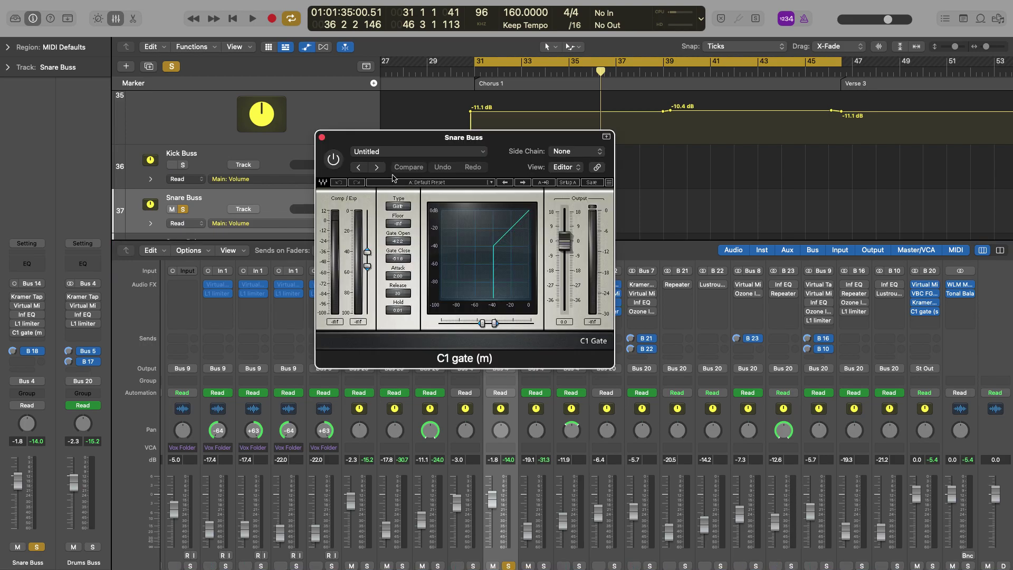
click(323, 139)
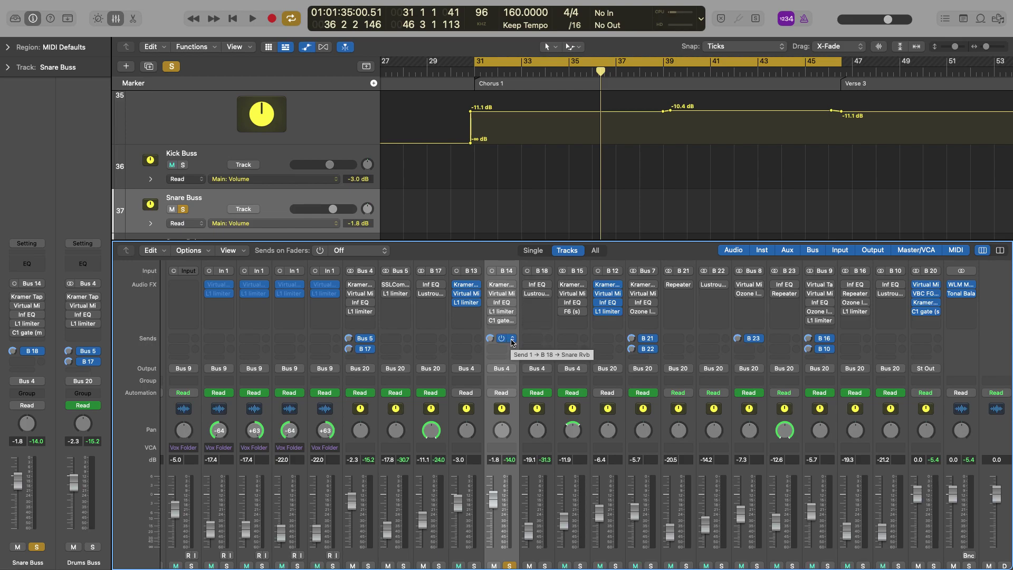
scroll(576, 370, down, 3)
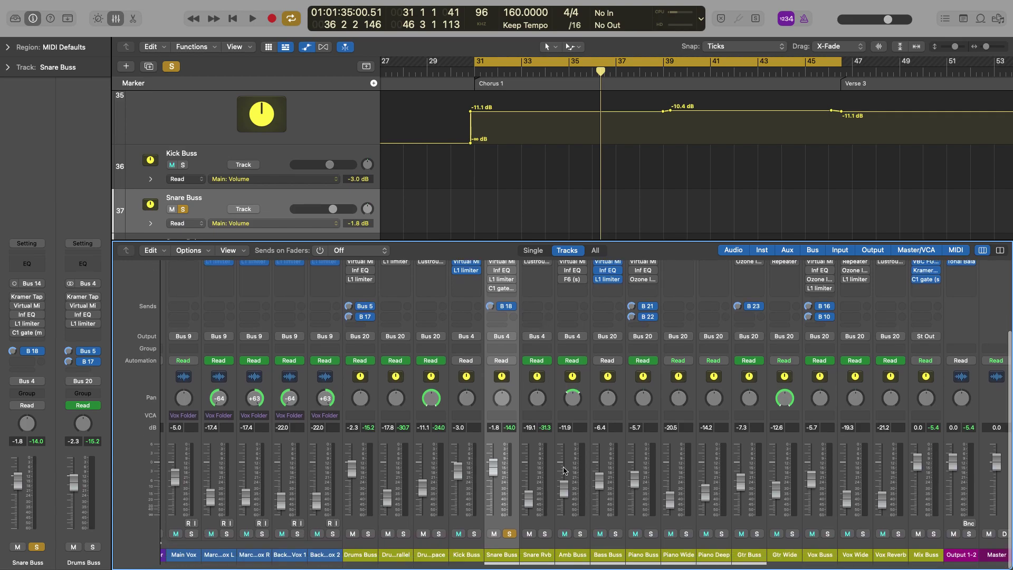
Step: Examine the low and high filters and the two boost bands in the Snare Rvb Inf EQ, and close it
scroll(553, 398, up, 5)
scroll(553, 399, up, 2)
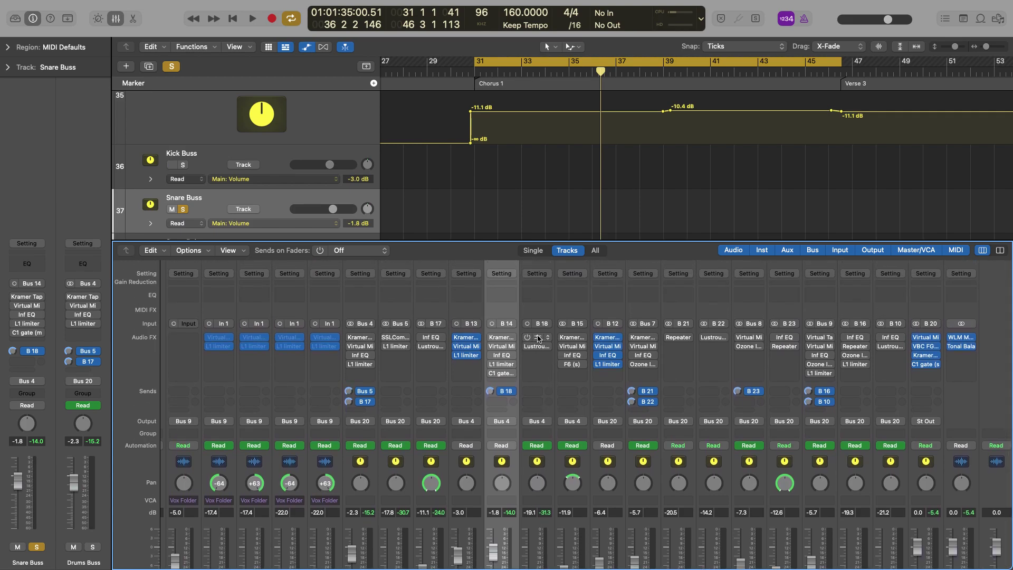
click(538, 339)
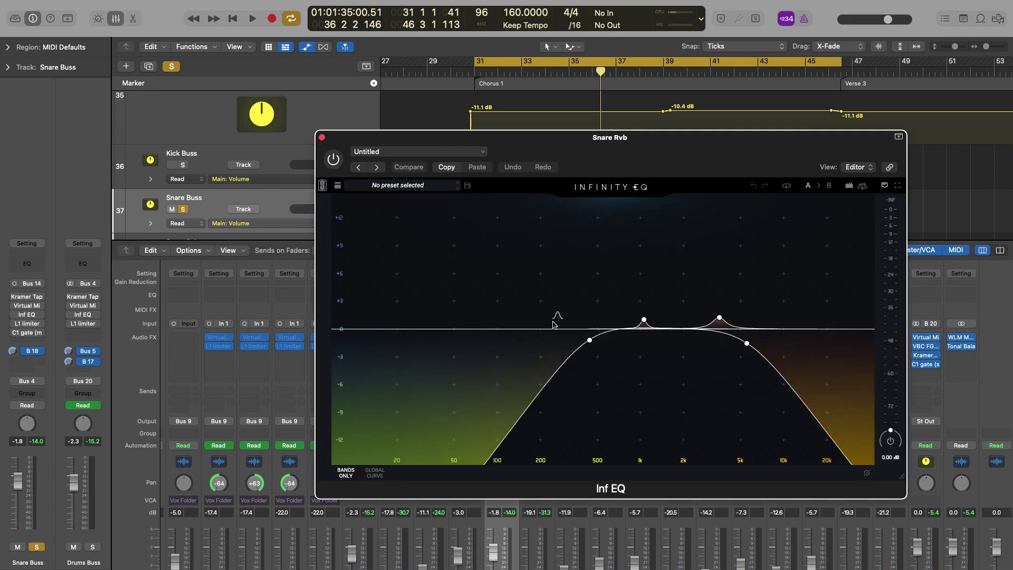
click(583, 346)
click(719, 319)
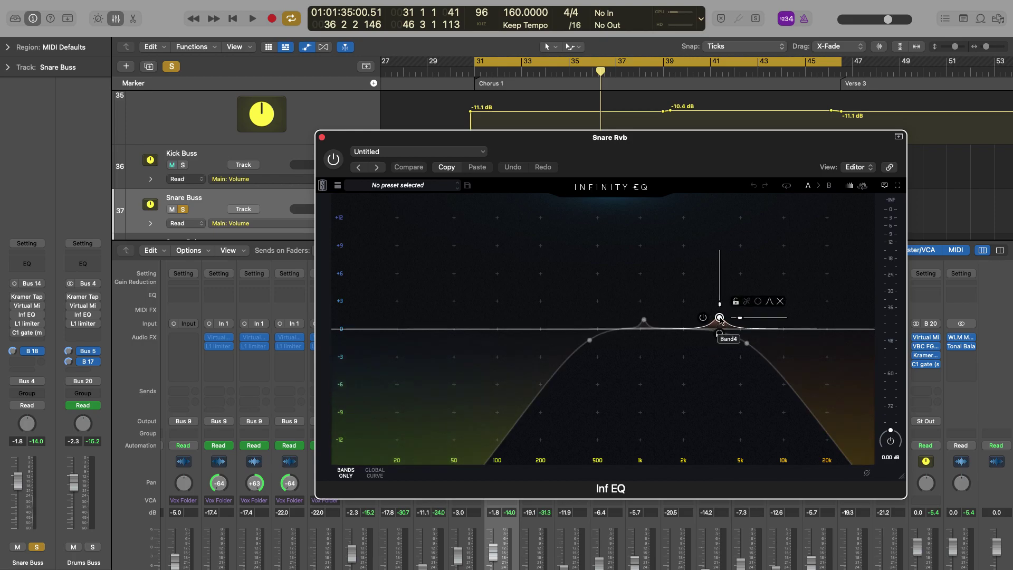
click(644, 320)
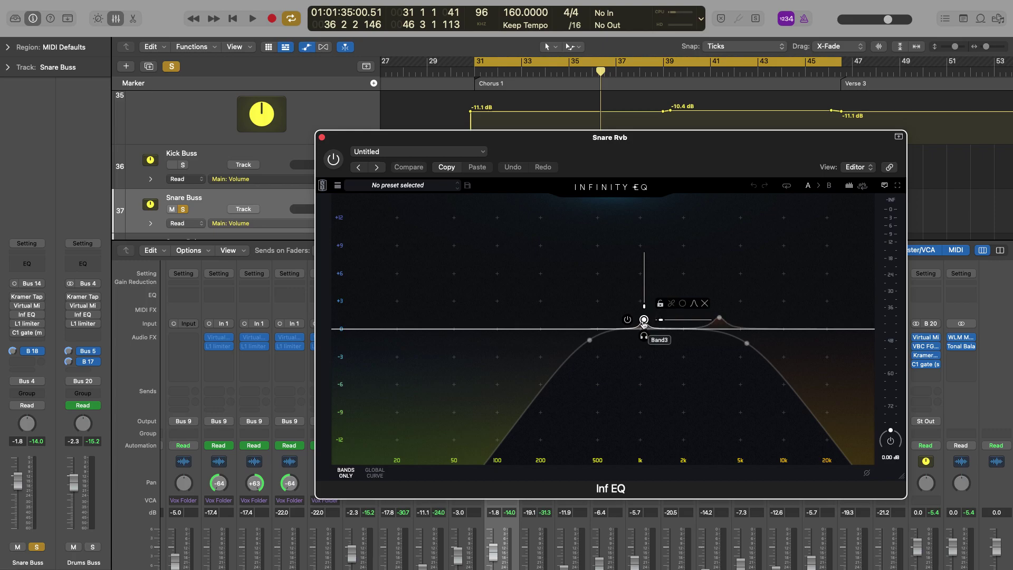
click(747, 343)
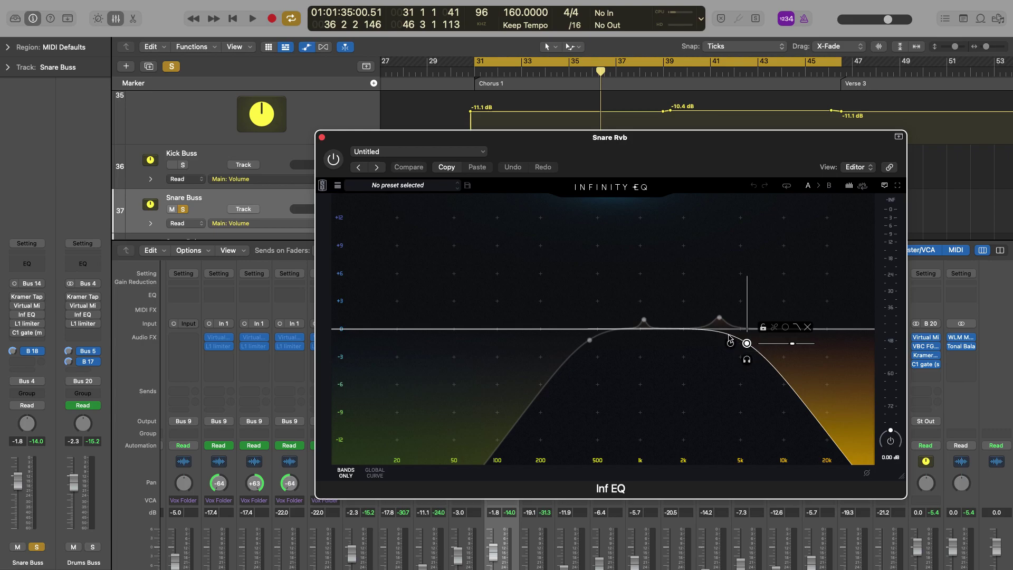
click(643, 320)
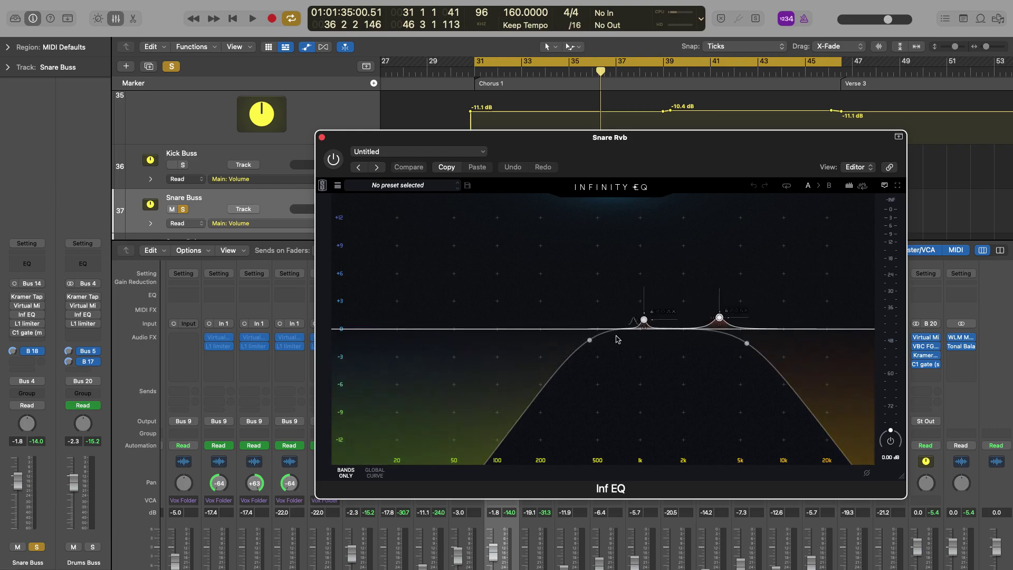
click(619, 340)
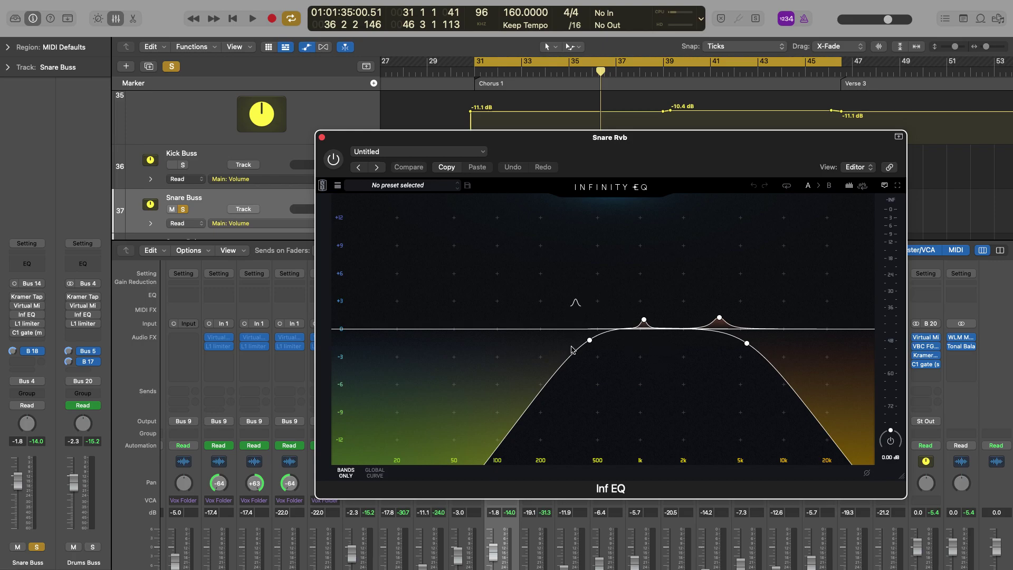
click(322, 138)
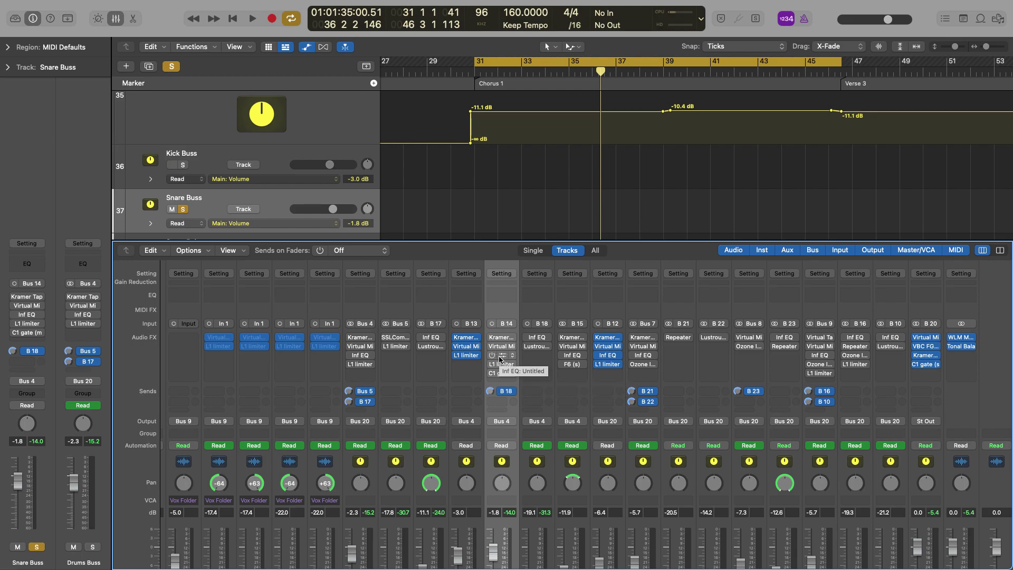
Step: Inspect the Lustrous Plates reverb settings on Snare Rvb, close the plug-in, and return to the channel faders
click(539, 349)
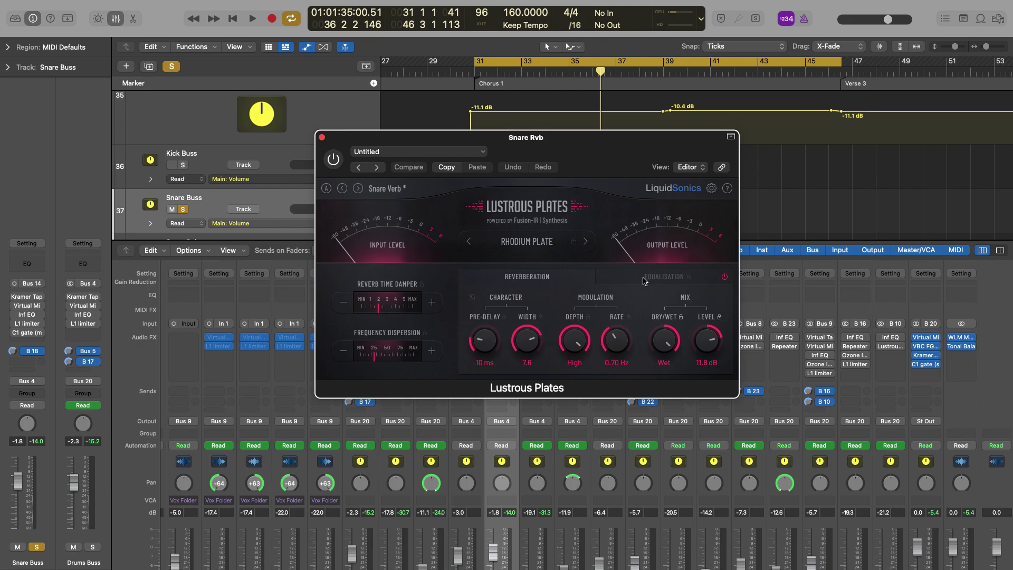
click(322, 138)
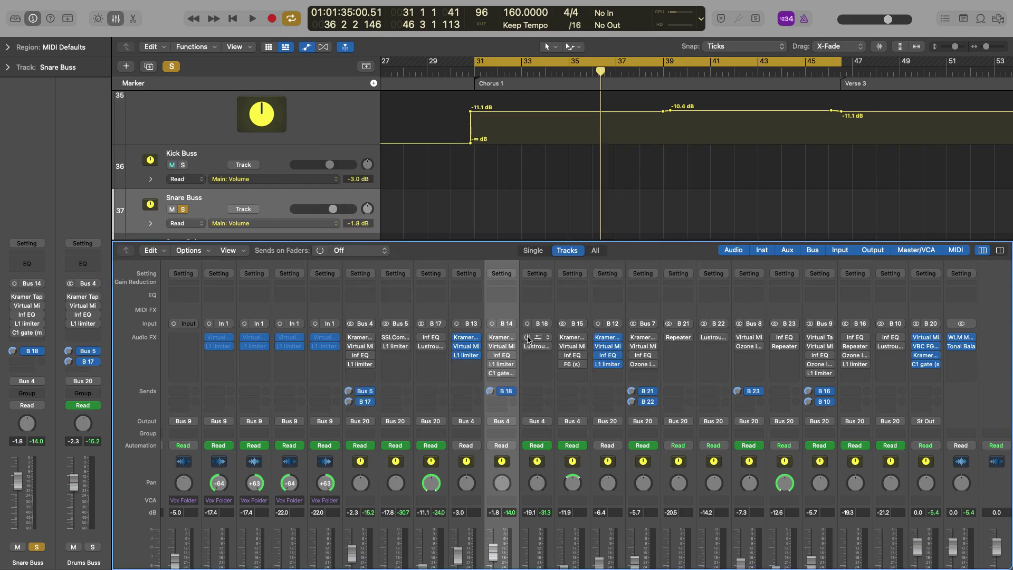
scroll(517, 406, down, 5)
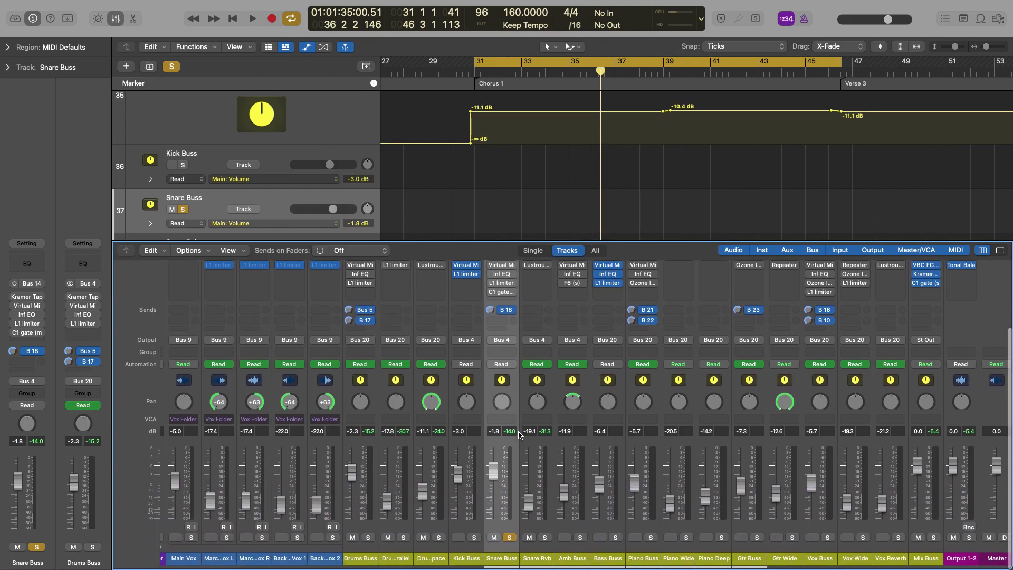
Step: Play the soloed Snare Buss through Chorus 1, toggling all five inserts to compare the sound, and leave them enabled
scroll(522, 401, up, 5)
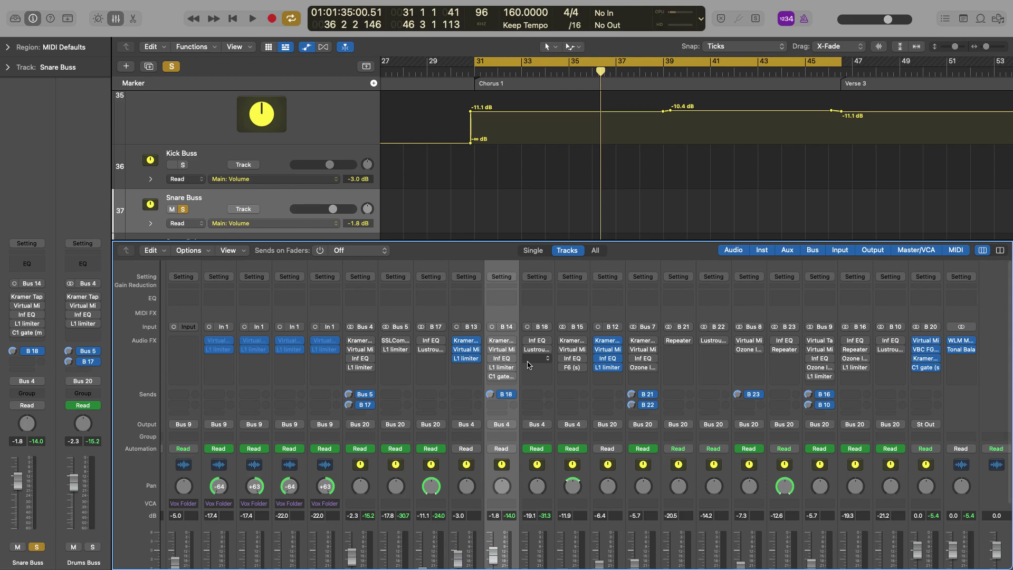
key(space)
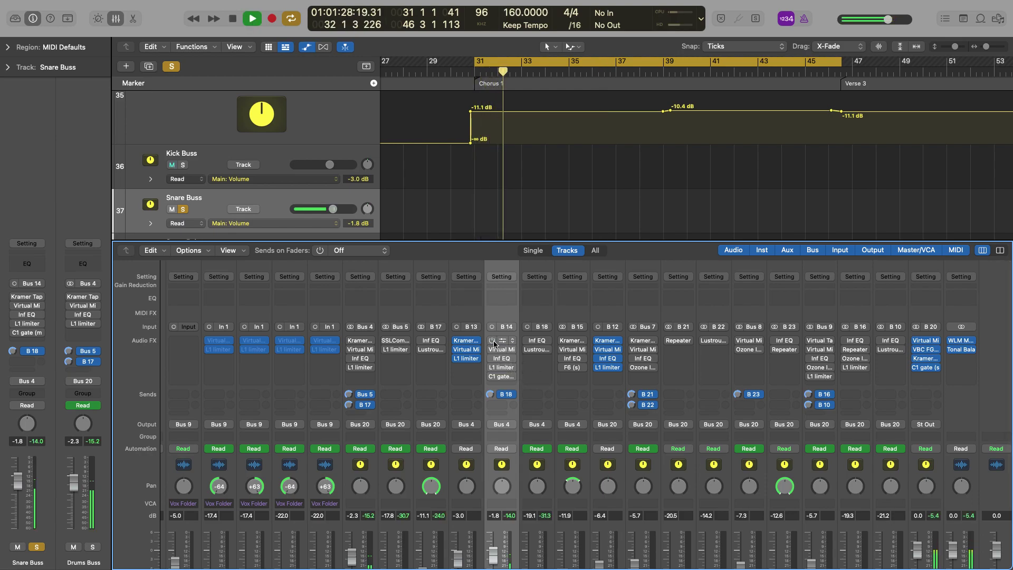
drag(493, 345, 493, 376)
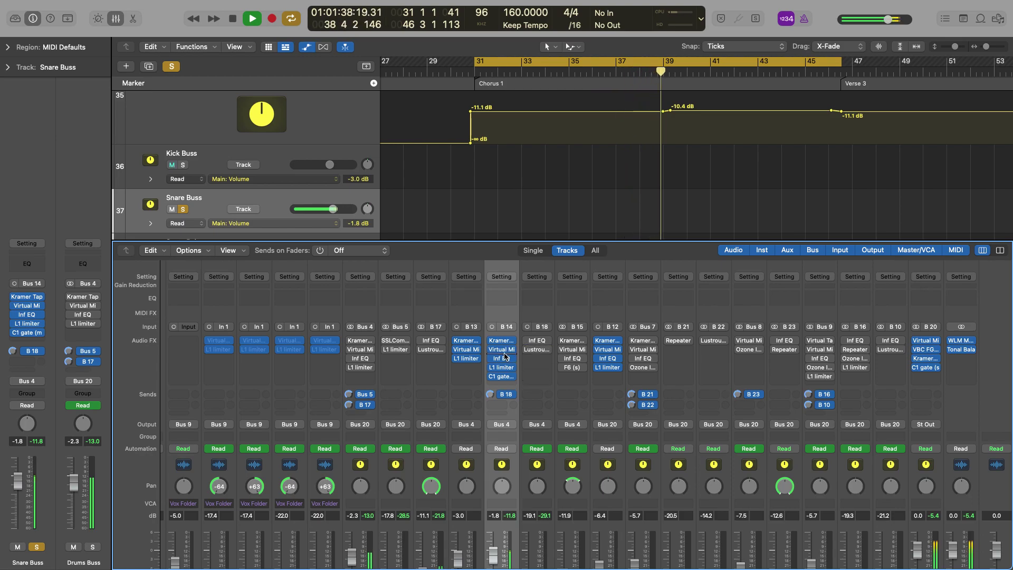
drag(492, 341, 493, 378)
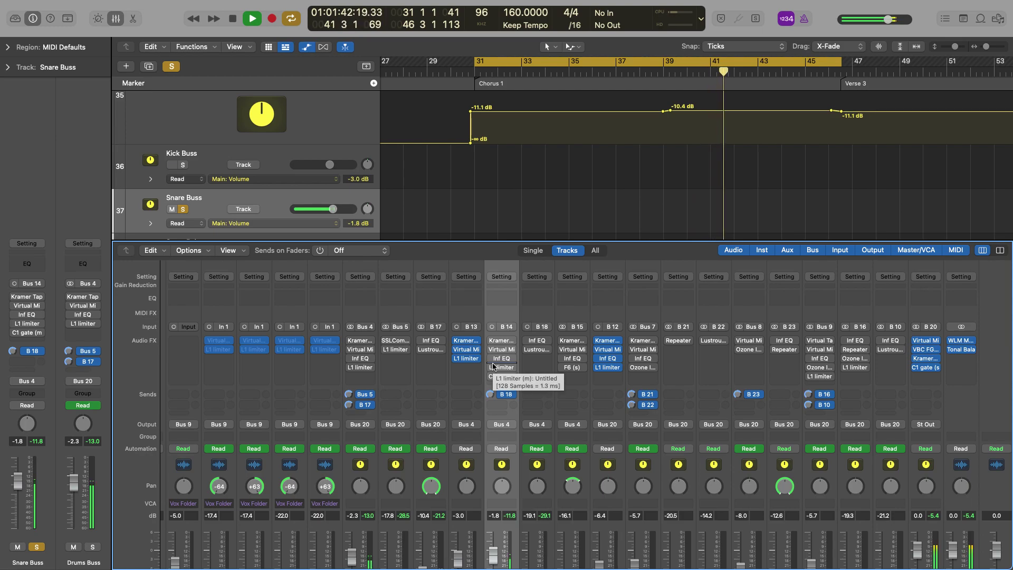
click(492, 340)
drag(492, 351, 490, 378)
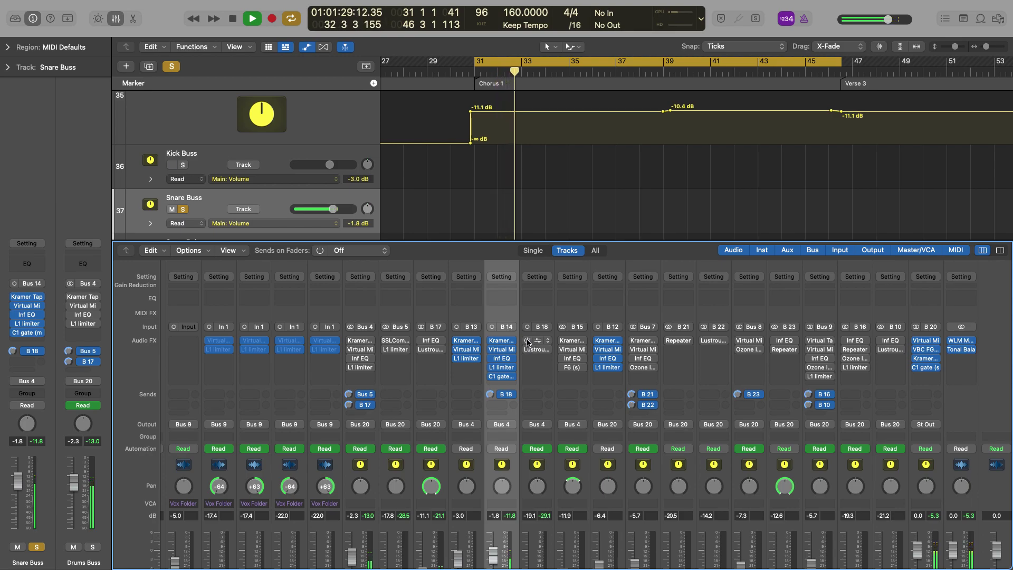
Step: Listen to Snare Rvb soloed with its Inf EQ and Lustrous Plates enabled, stop playback and clear the solo
scroll(543, 507, down, 3)
scroll(546, 528, down, 1)
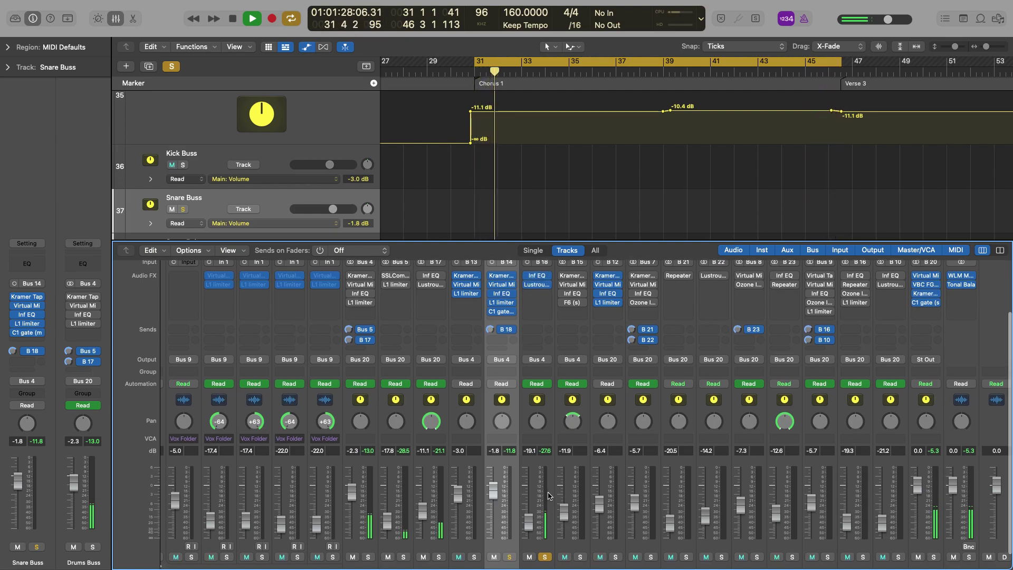
scroll(548, 497, down, 2)
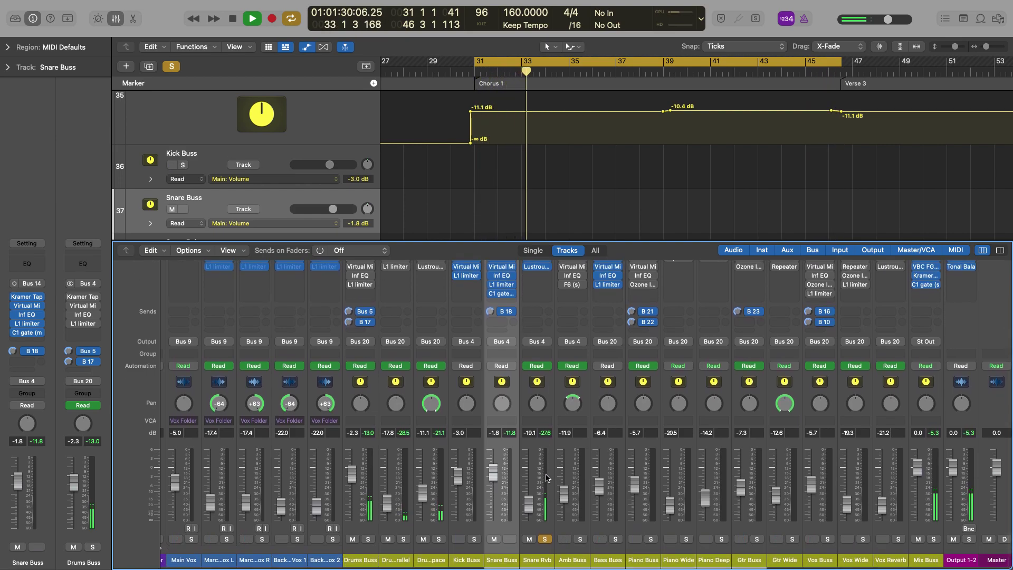
key(space)
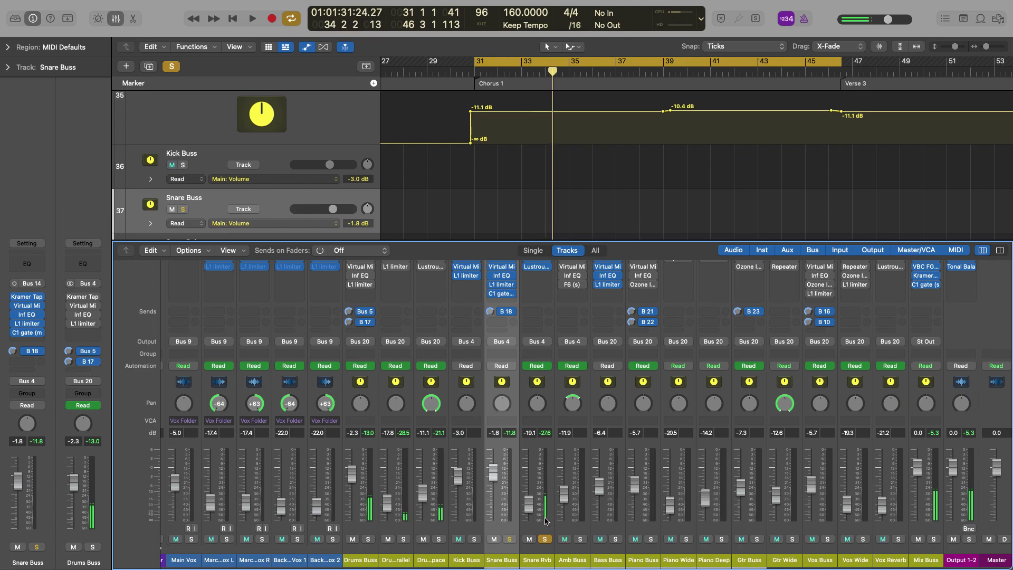
click(544, 539)
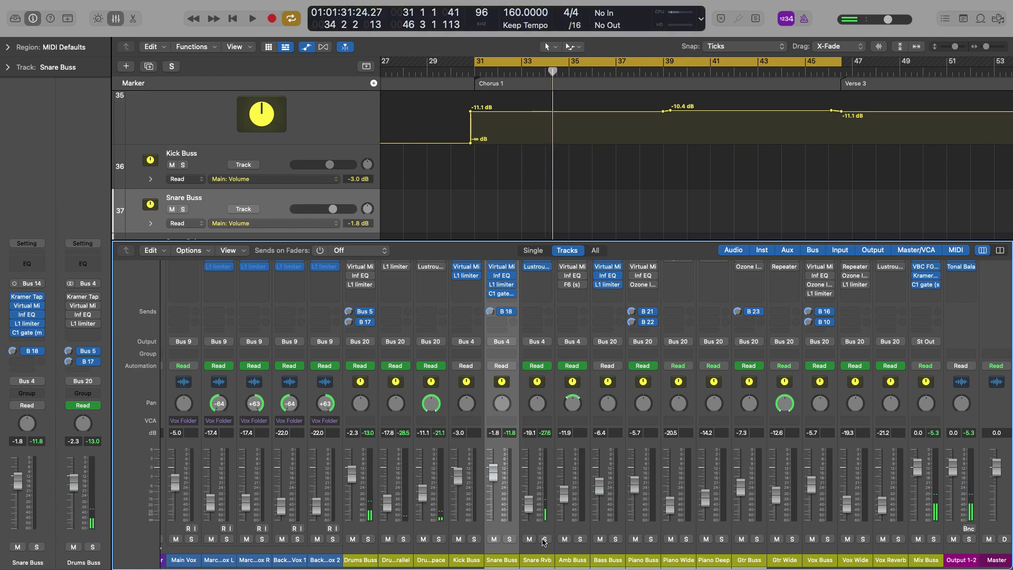
Step: Solo Amb Buss, inspect the Drum Kit preset in its Kramer Tape, and close the plug-in
click(574, 563)
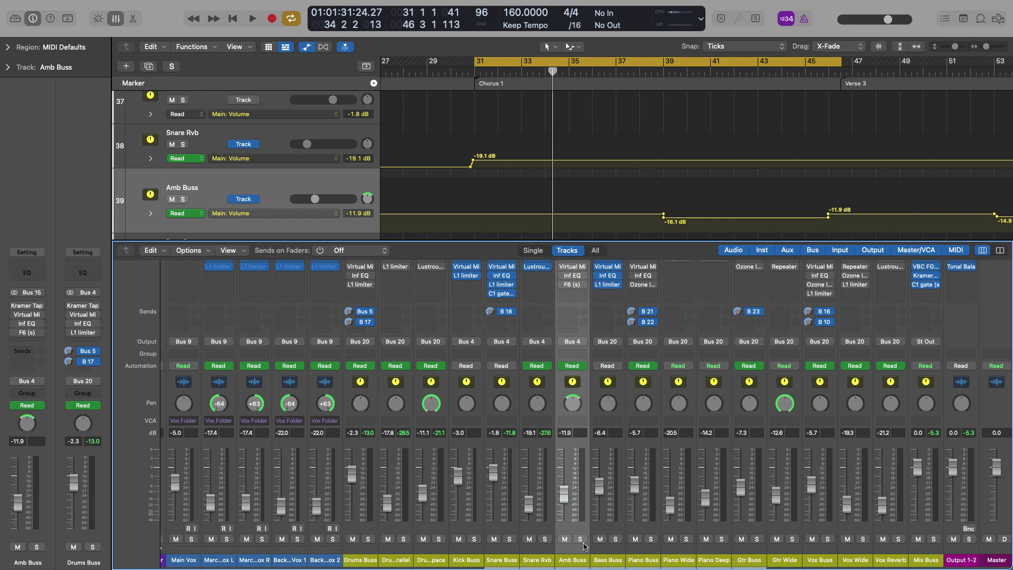
click(580, 539)
scroll(583, 514, up, 3)
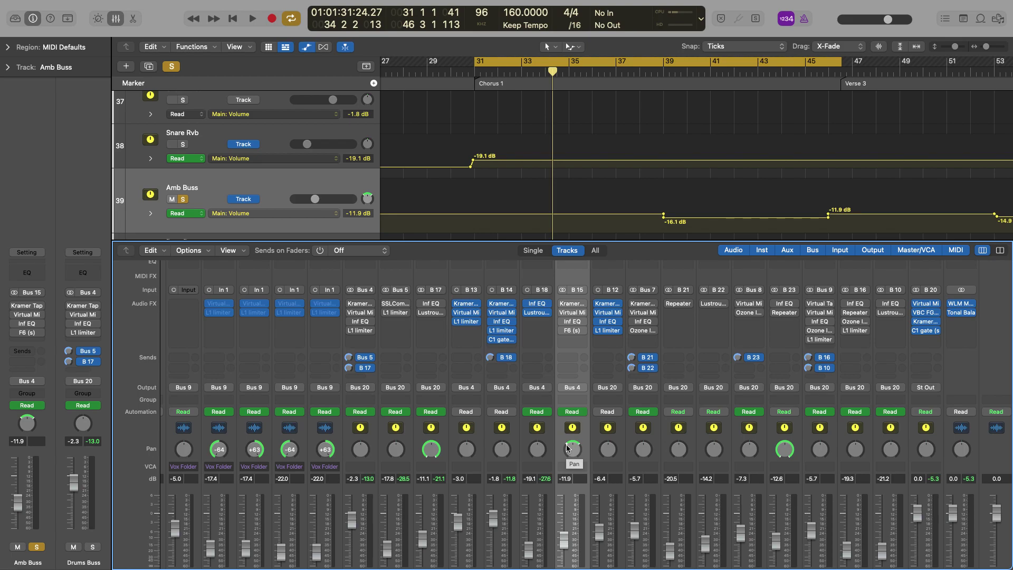
scroll(681, 487, down, 3)
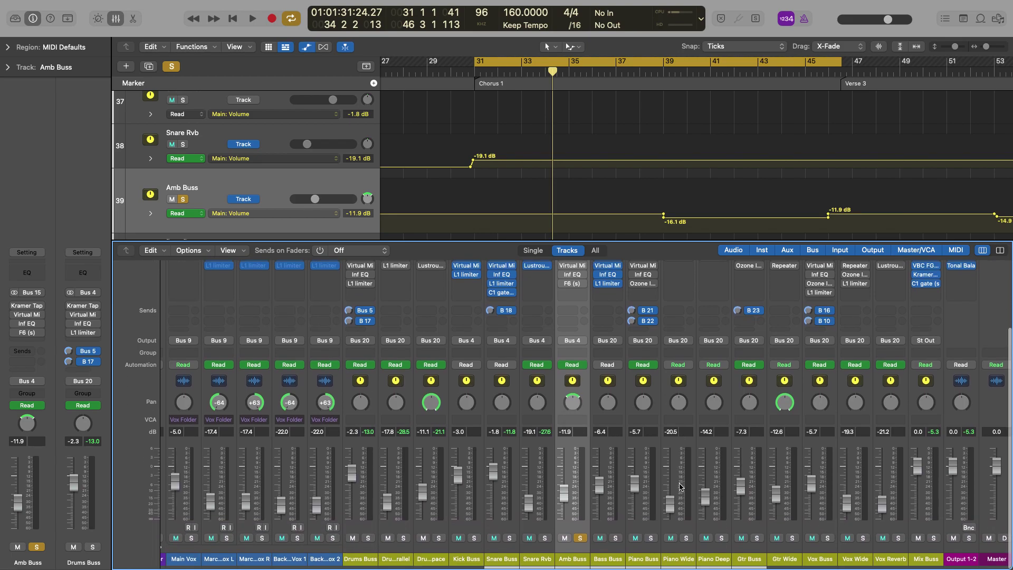
scroll(681, 486, up, 5)
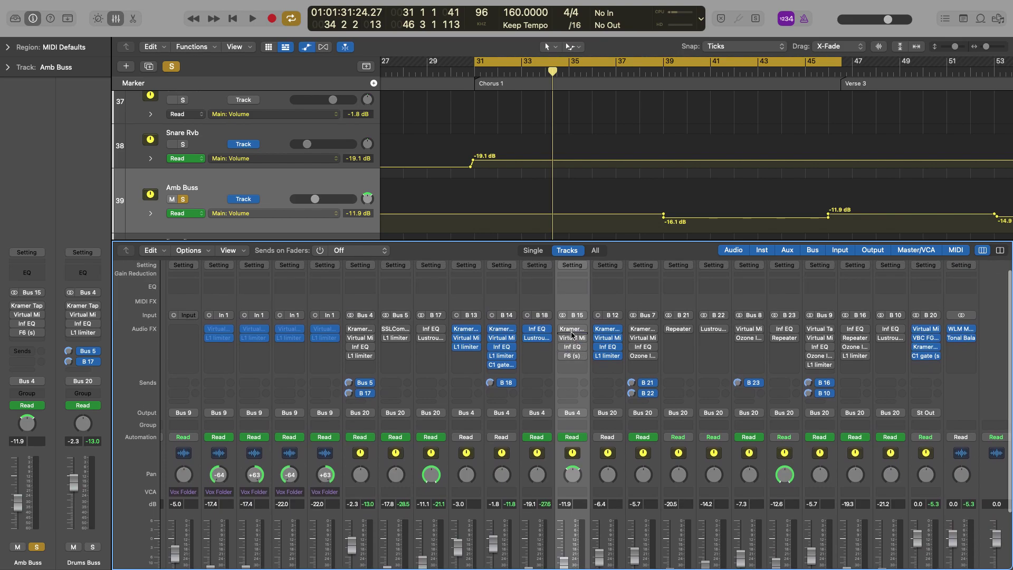
click(572, 330)
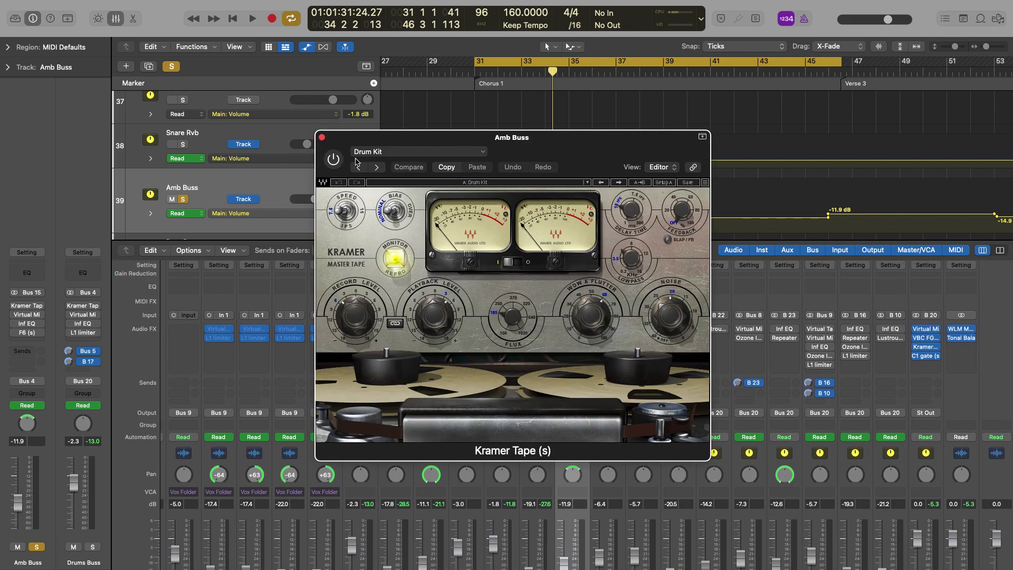
click(321, 137)
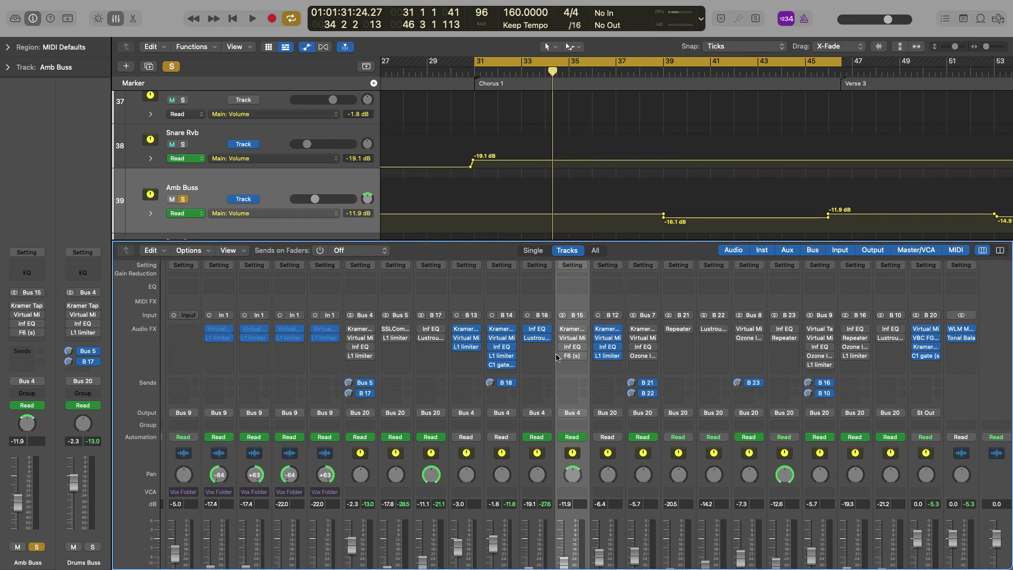
Step: Examine the Overheads chain in the Amb Buss Virtual Mix Rack, including the FG-401 compressor, and close it
click(573, 339)
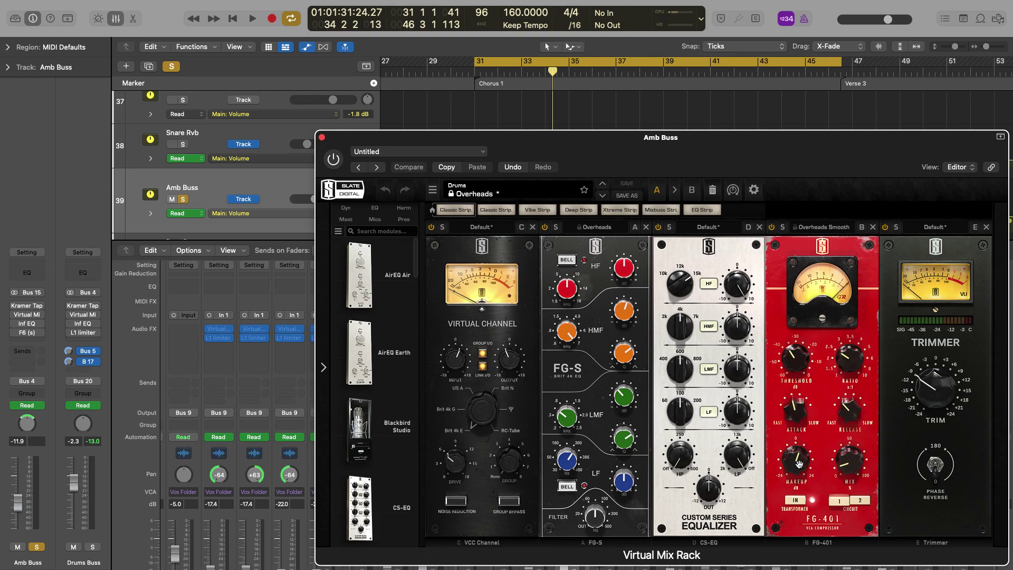
mouse_move(799, 463)
click(322, 138)
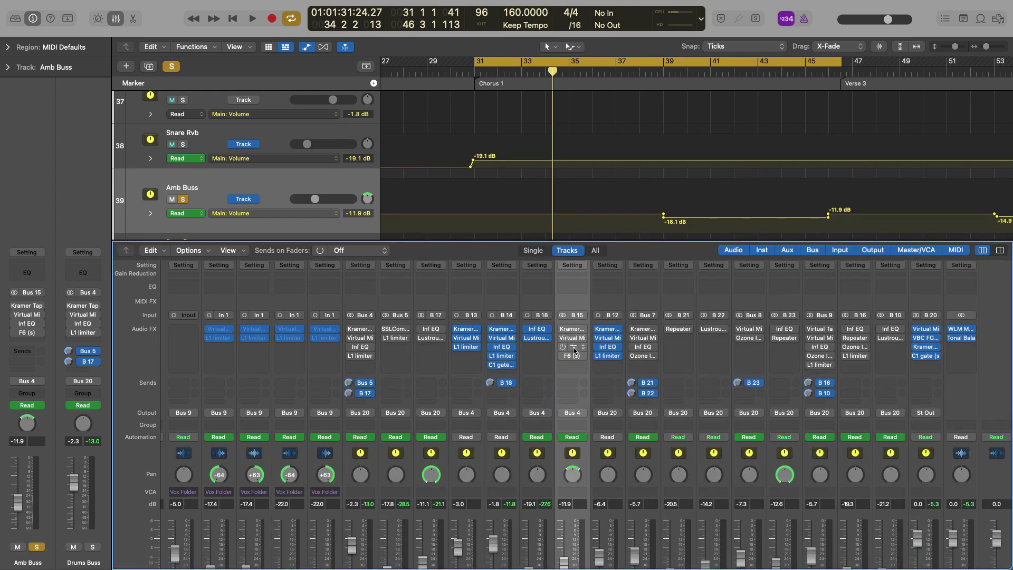
Step: Examine the low and high filters and the high-frequency cut in the Amb Buss Inf EQ, and close it
scroll(575, 348, left, 1)
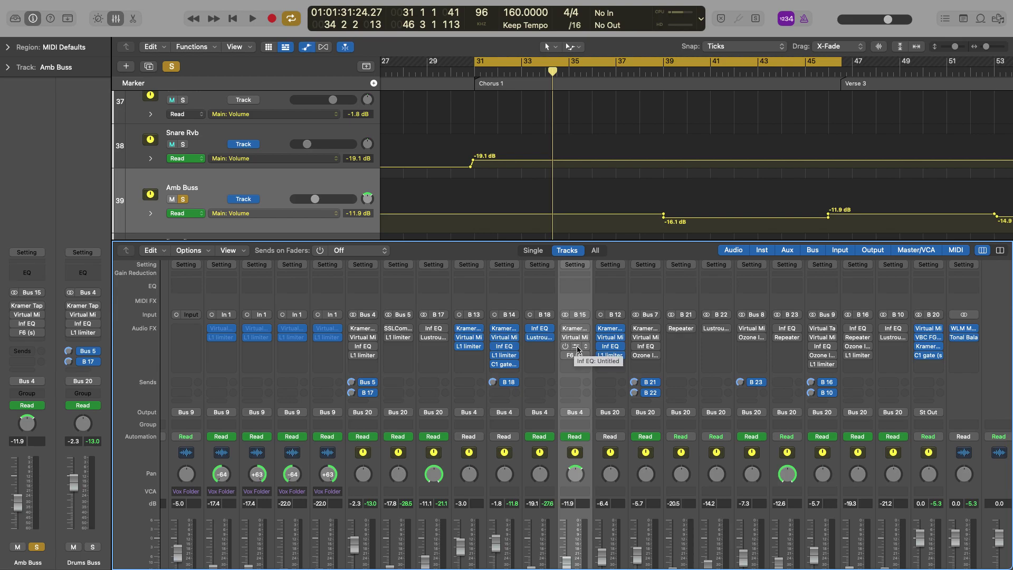
click(577, 346)
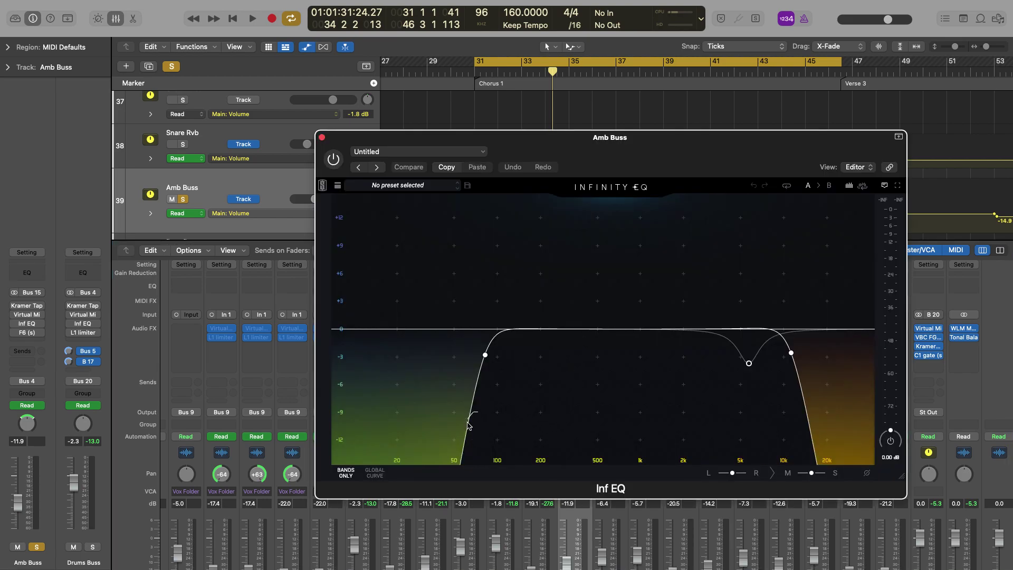
click(485, 355)
click(485, 355)
mouse_move(749, 364)
click(322, 138)
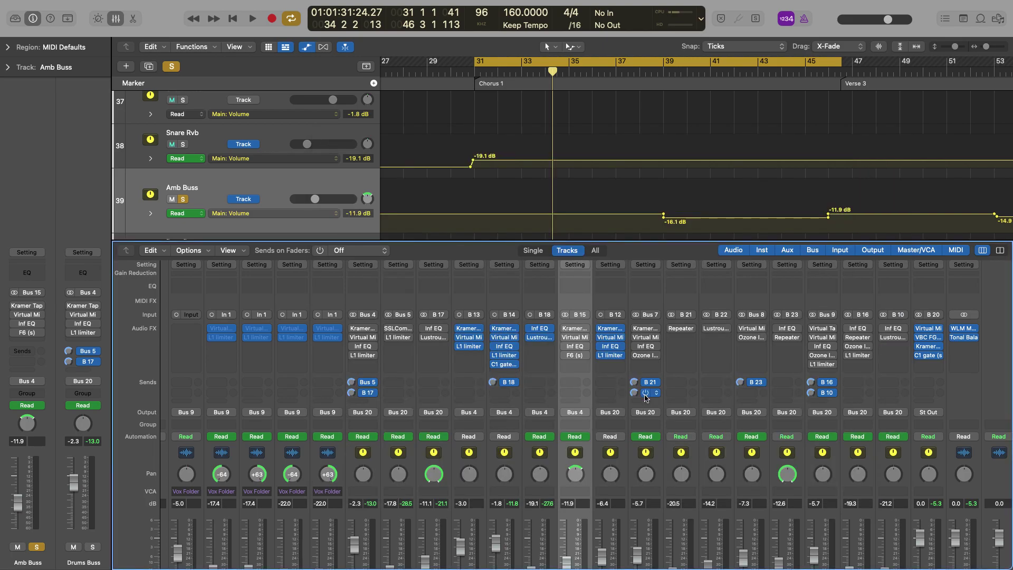
Step: Inspect the dynamic band 6 settings in the Amb Buss F6, close the plug-in, and check the channel strip
click(577, 358)
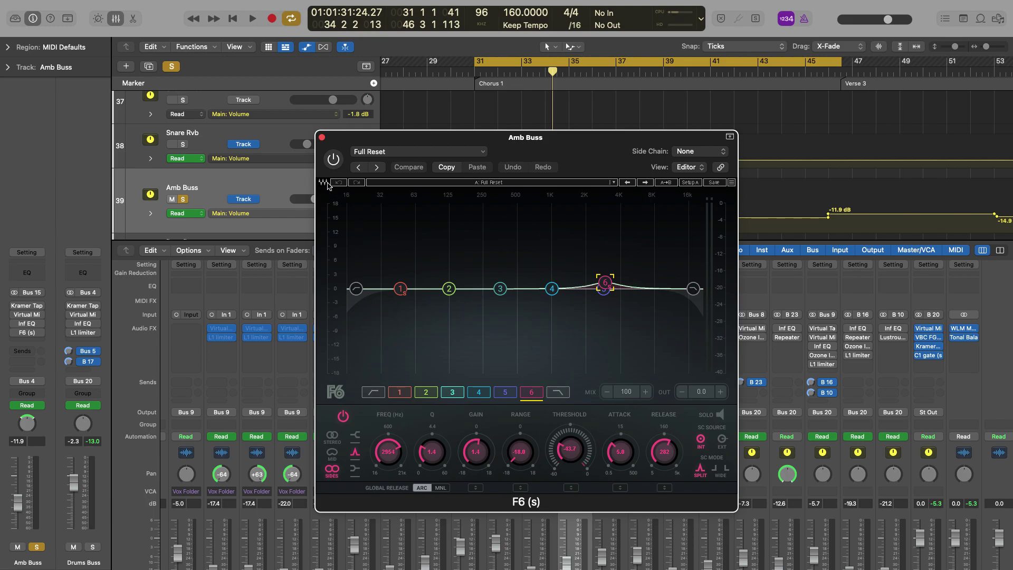
click(322, 138)
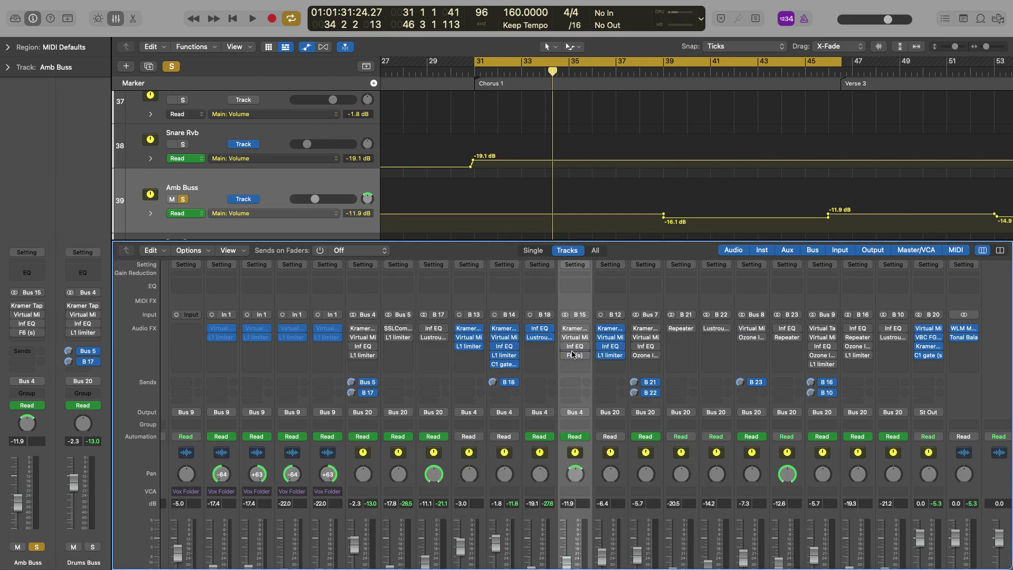
scroll(589, 358, down, 3)
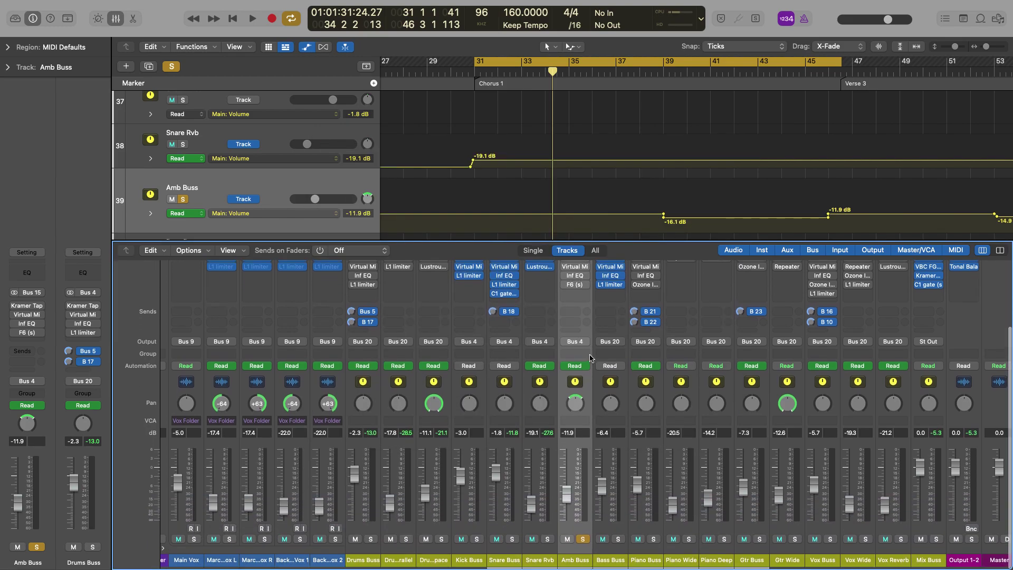
scroll(590, 358, down, 3)
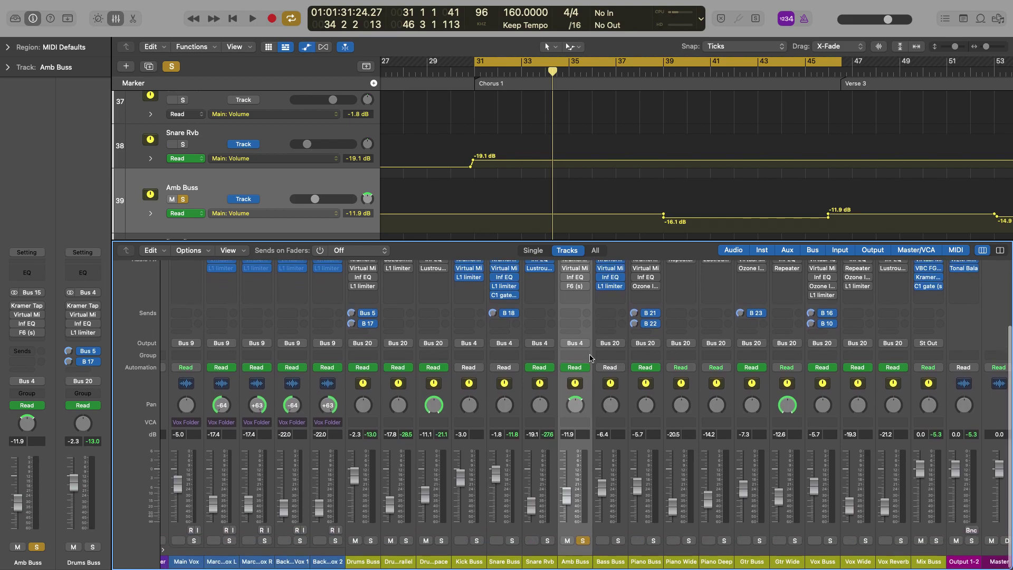
scroll(590, 357, up, 3)
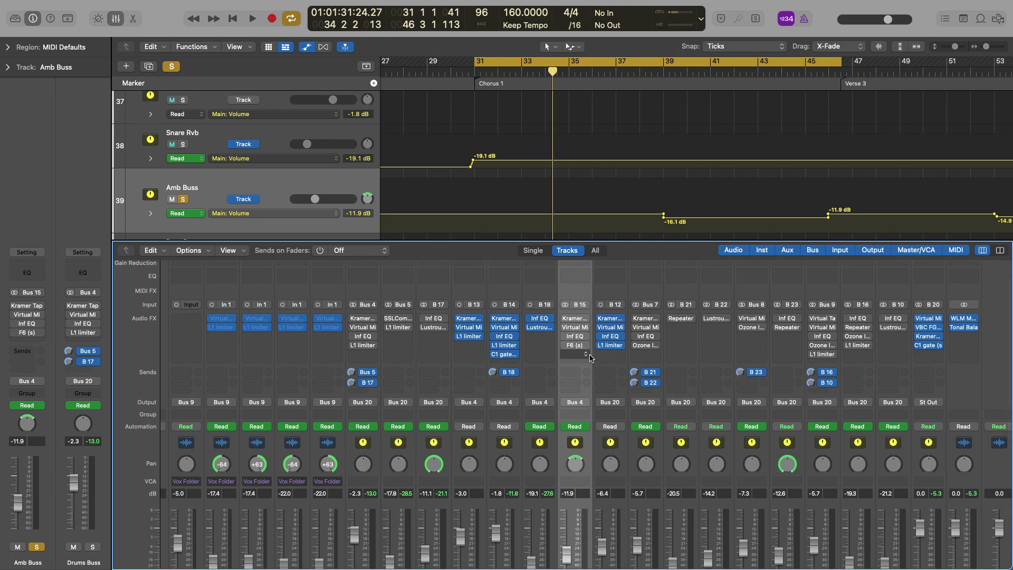
Step: Play the soloed Amb Buss, enable its four bypassed plug-ins to compare the sound, stop playback and clear the solo
key(space)
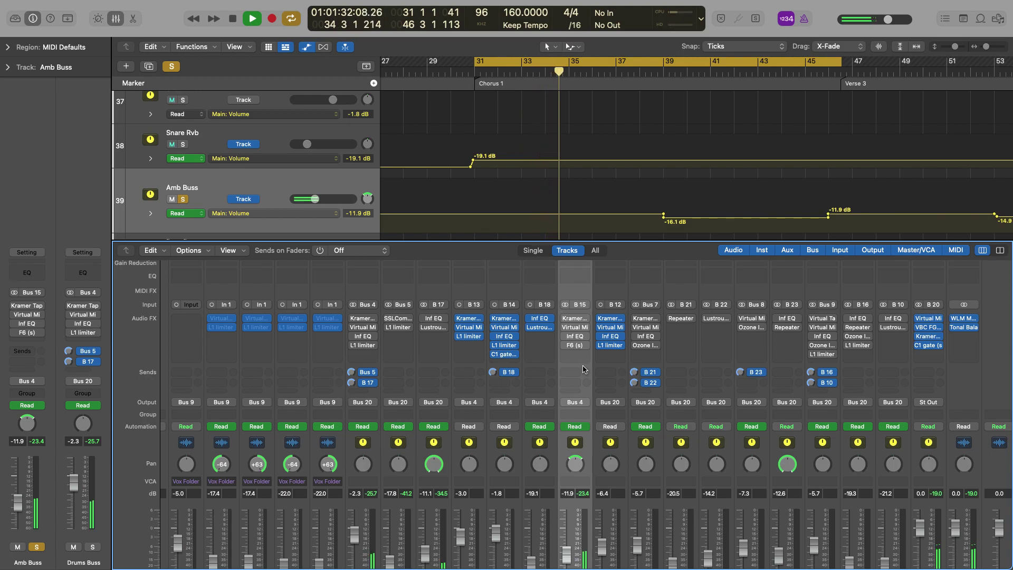
click(565, 328)
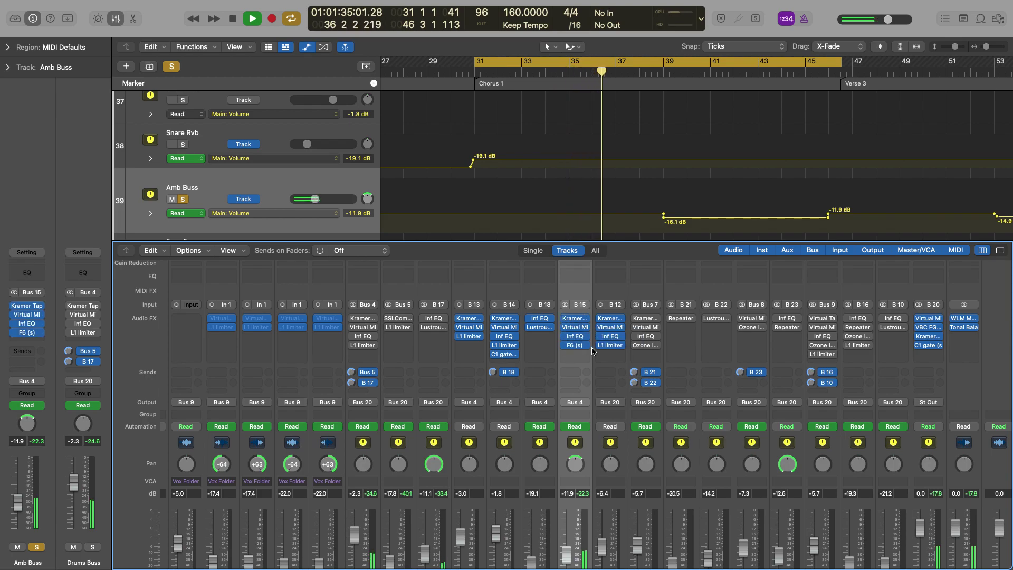
key(space)
scroll(592, 351, down, 3)
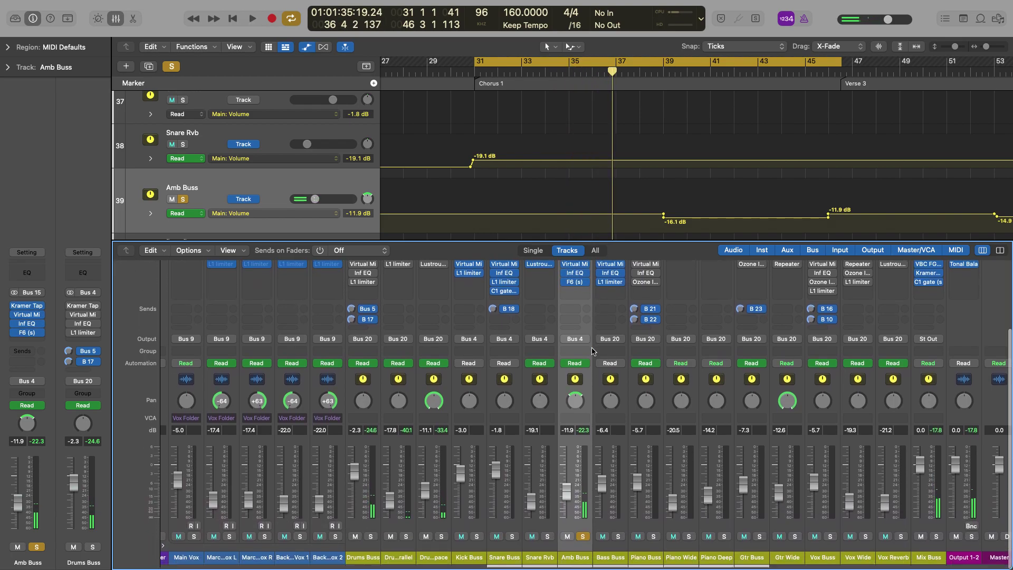
click(581, 540)
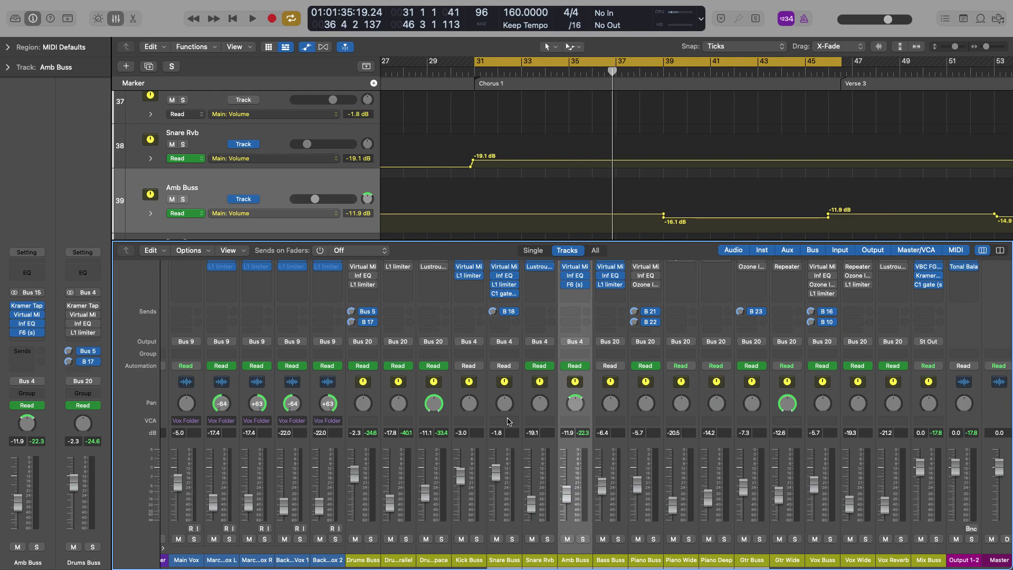
Step: Mute the Drums Space and Drums Parallel channels, select Drums Parallel, and bring the Drums Buss inserts into view
scroll(510, 415, up, 2)
scroll(463, 521, down, 2)
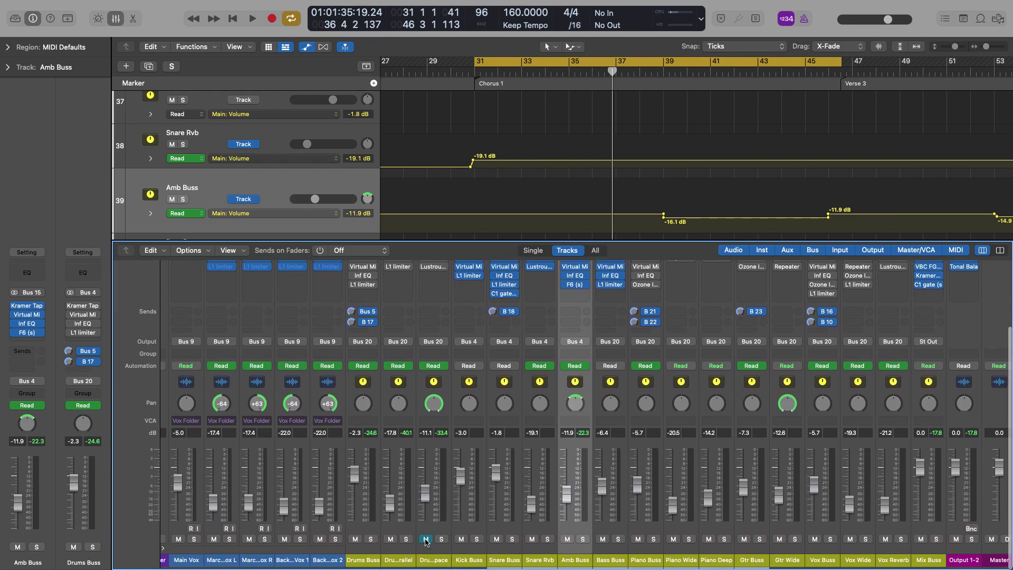
click(392, 561)
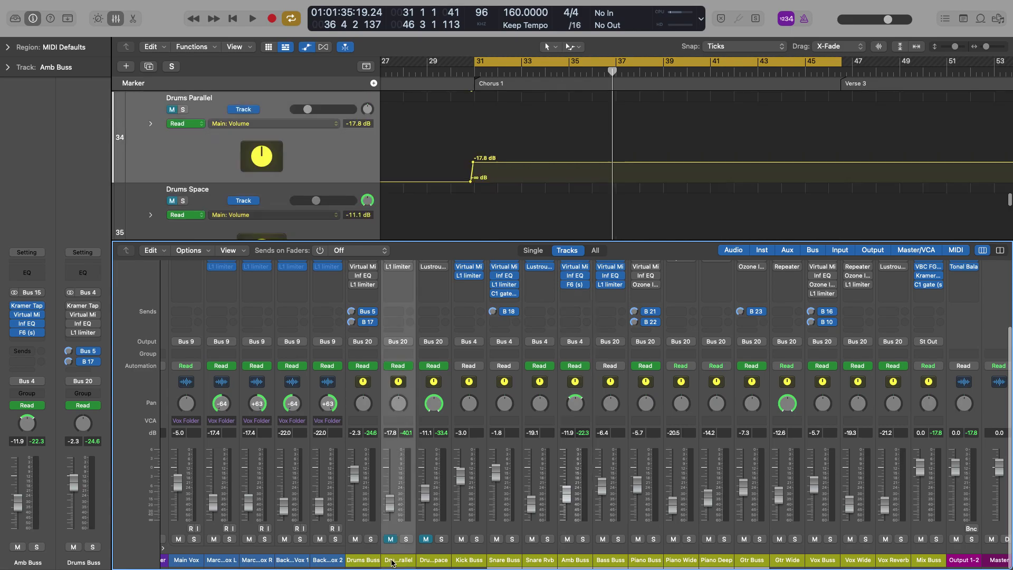
click(433, 562)
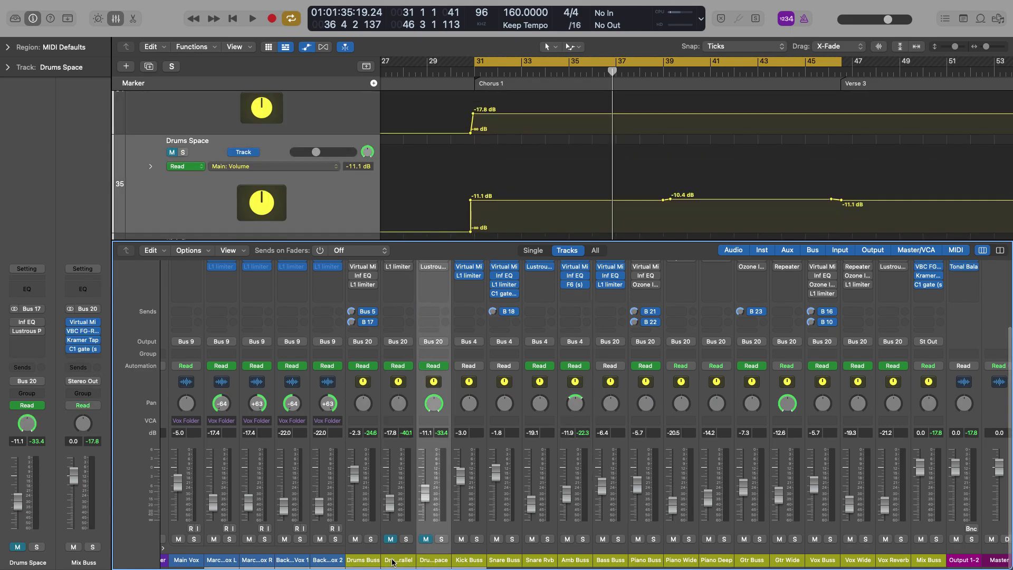
click(392, 562)
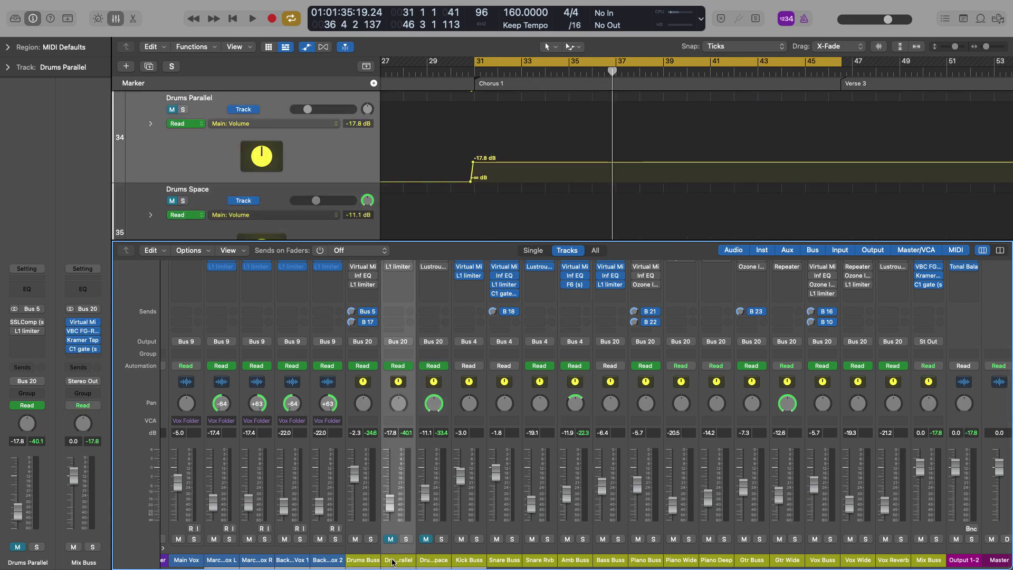
scroll(485, 543, up, 2)
scroll(490, 544, down, 2)
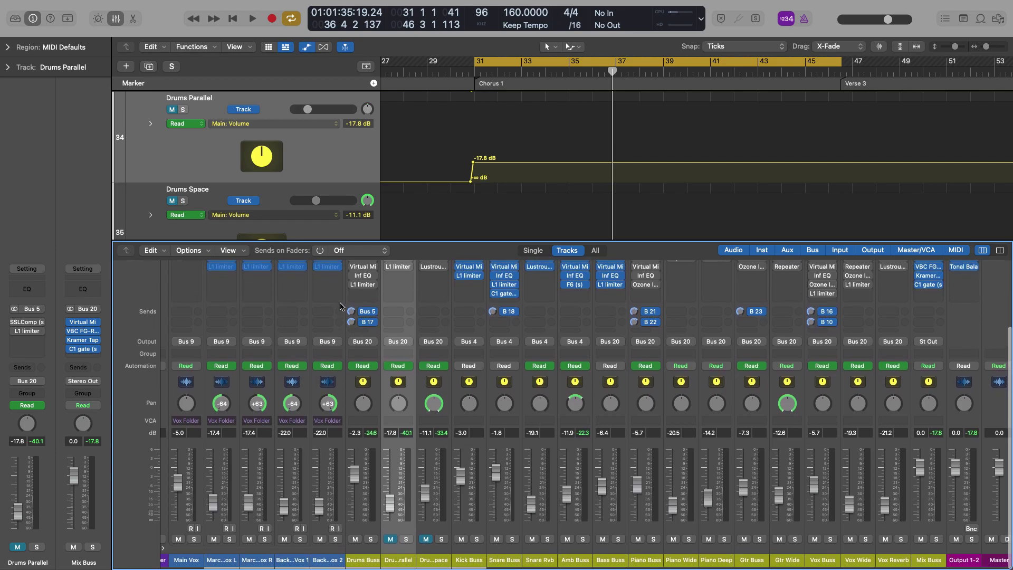
scroll(393, 308, up, 3)
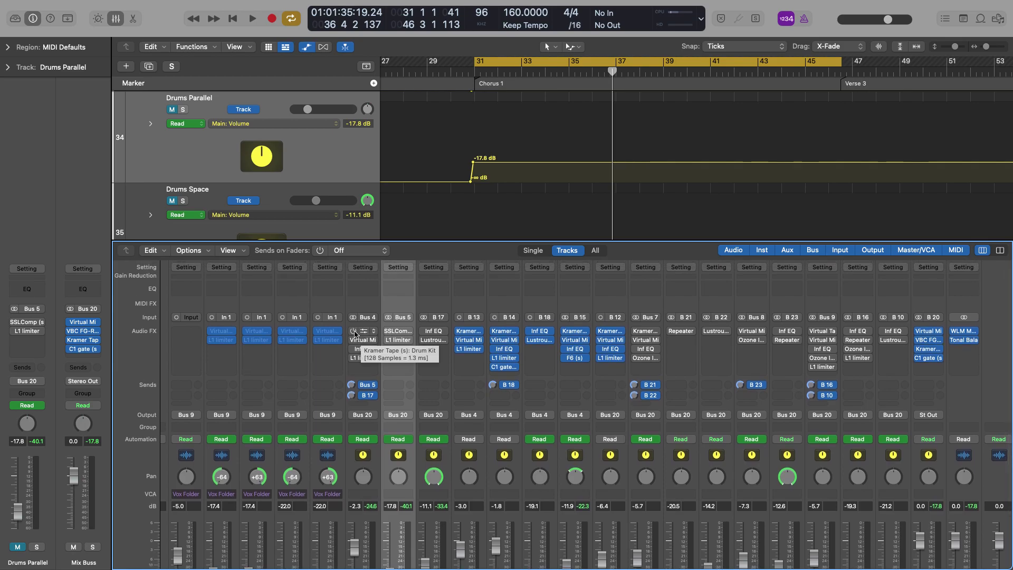
Step: Play the start of Chorus 1 briefly, stop playback, and solo the Drums Buss
key(space)
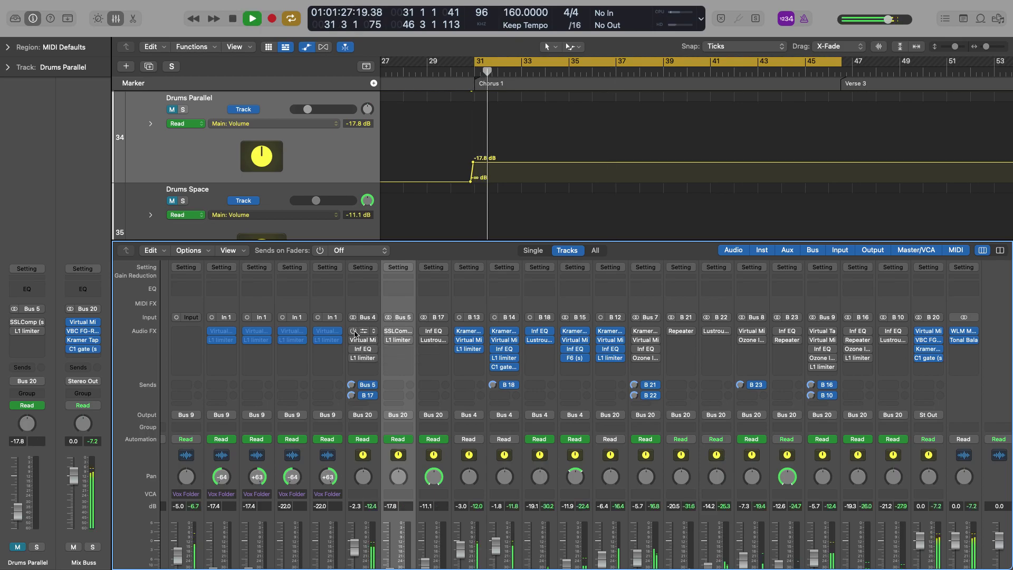
key(space)
scroll(374, 541, down, 3)
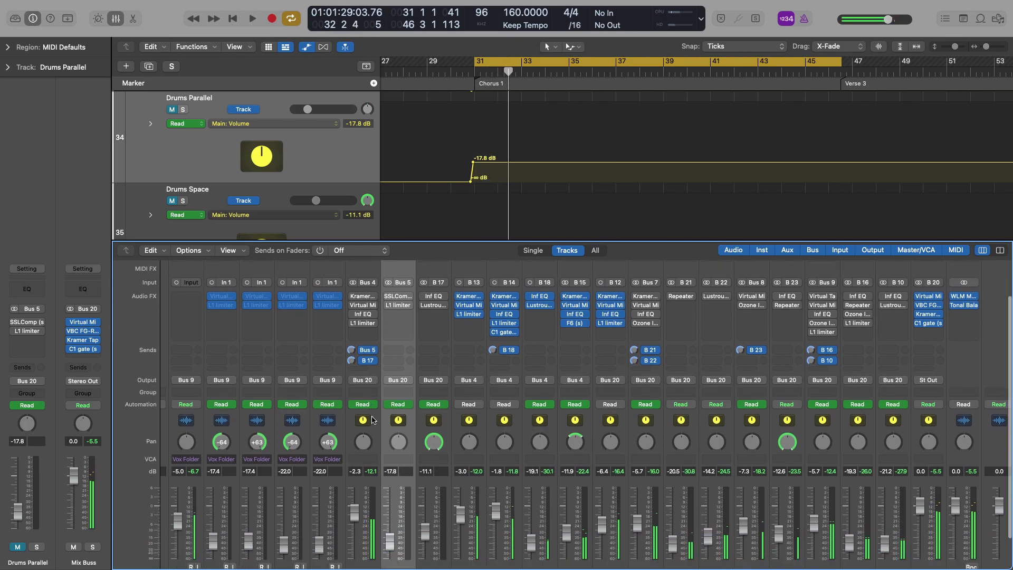
click(372, 539)
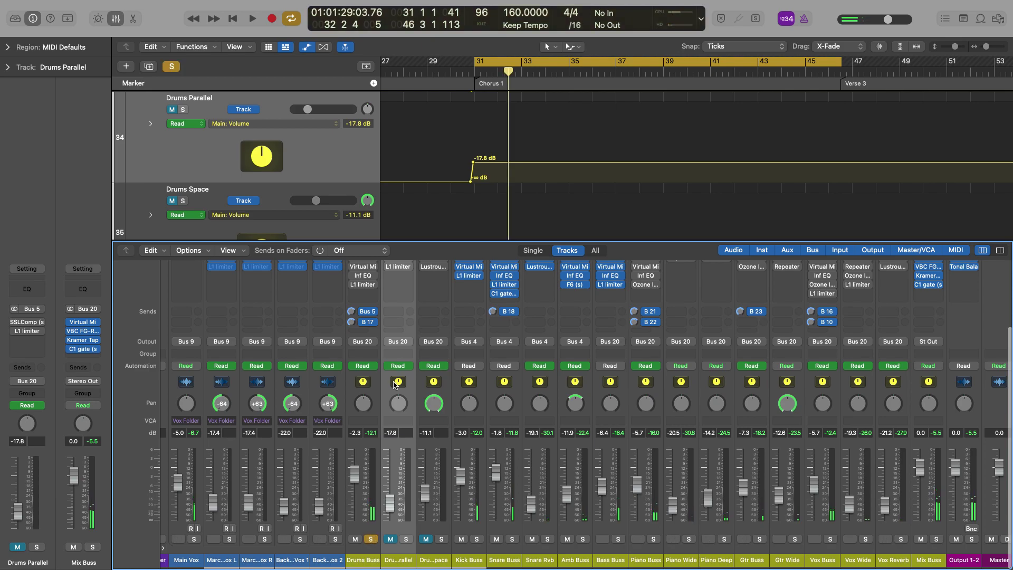
Step: Play the soloed Drums Buss and enable its four bypassed plug-ins to compare the sound, replay it processed, and stop playback
scroll(395, 384, up, 3)
key(space)
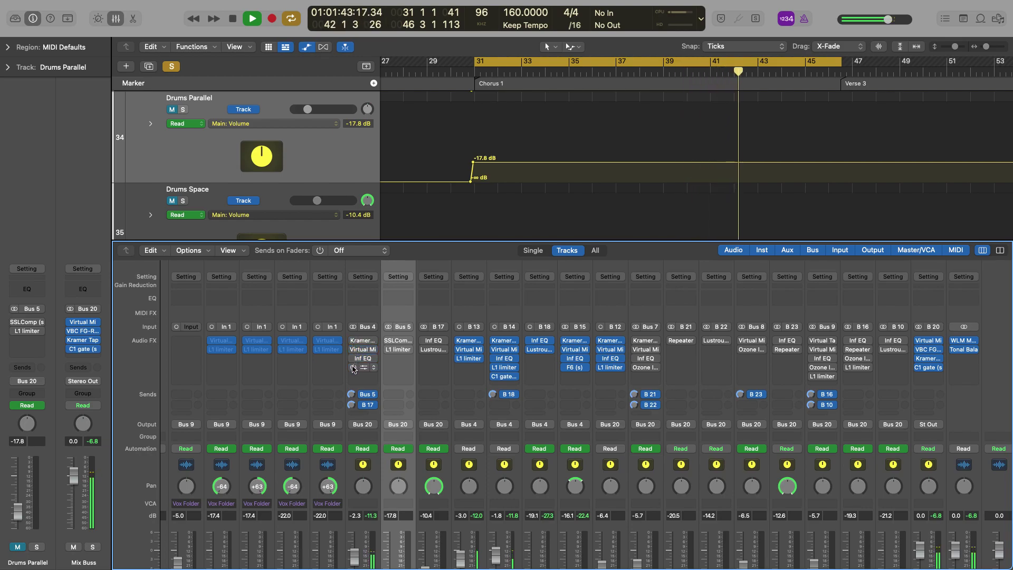
key(space)
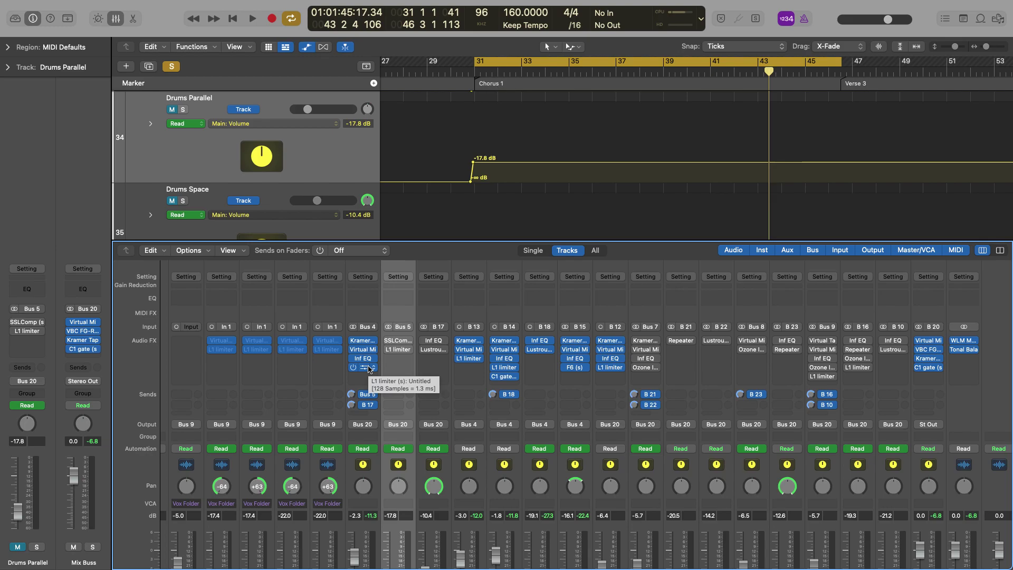
key(space)
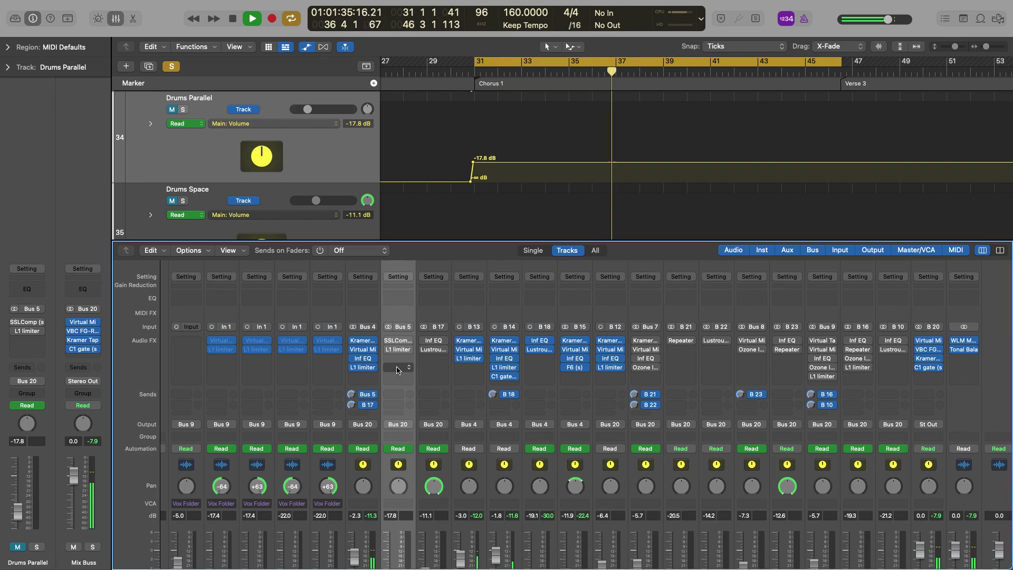
key(space)
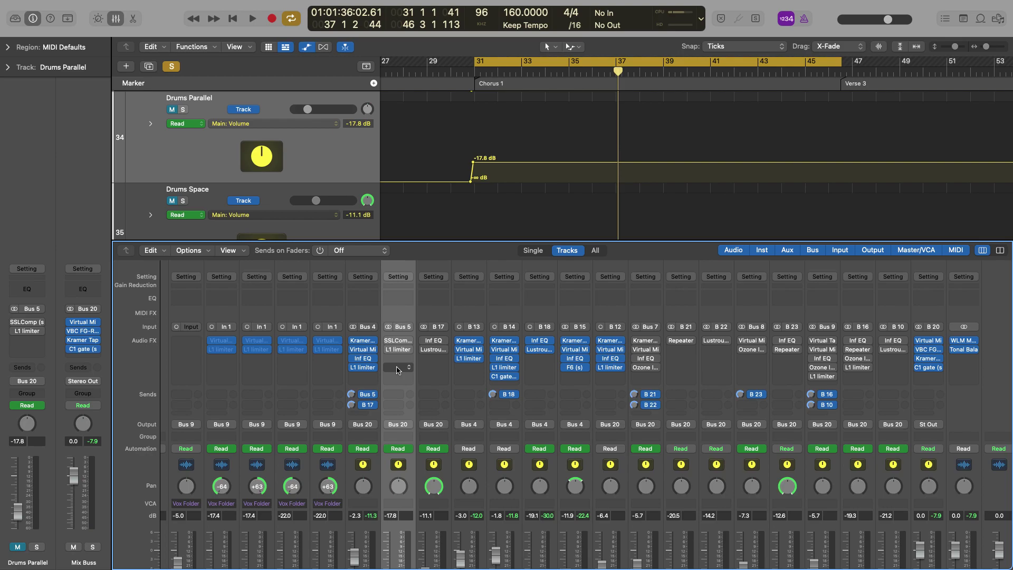
Step: Solo the Bass Buss alongside the Drums Buss, toggle the bass solo during playback to compare, stop, and clear the solos
scroll(397, 370, down, 5)
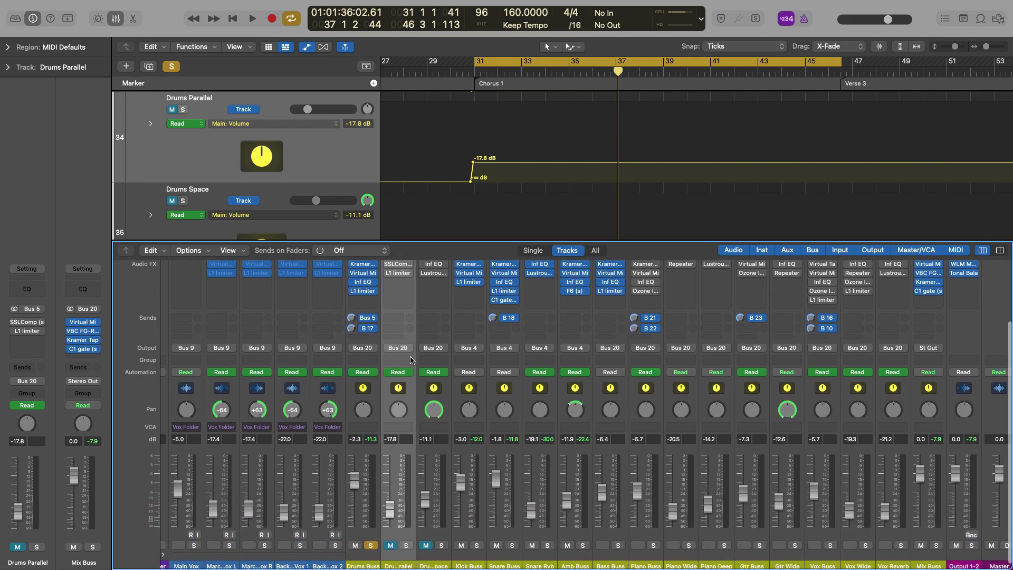
scroll(410, 360, up, 3)
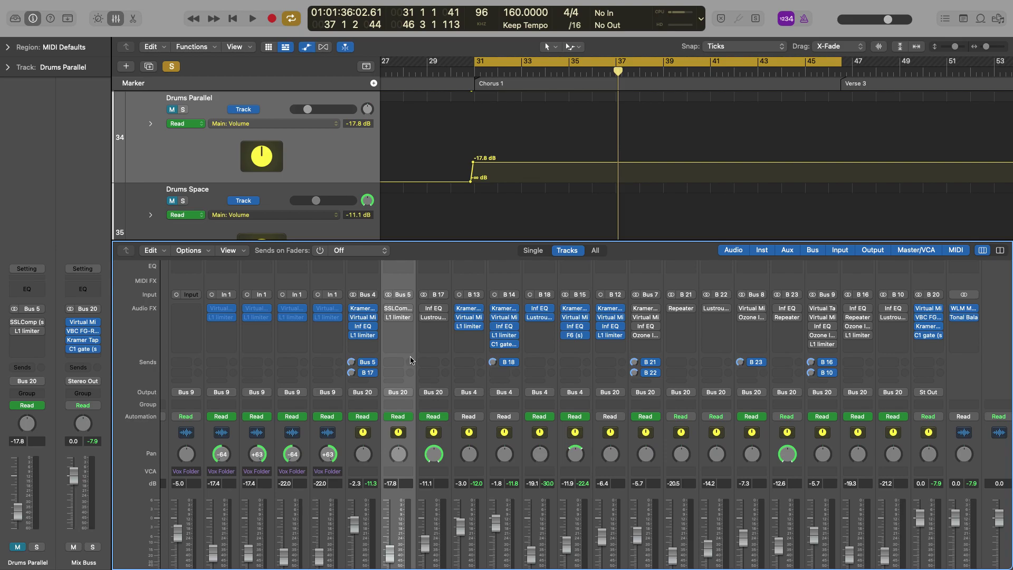
scroll(638, 380, down, 2)
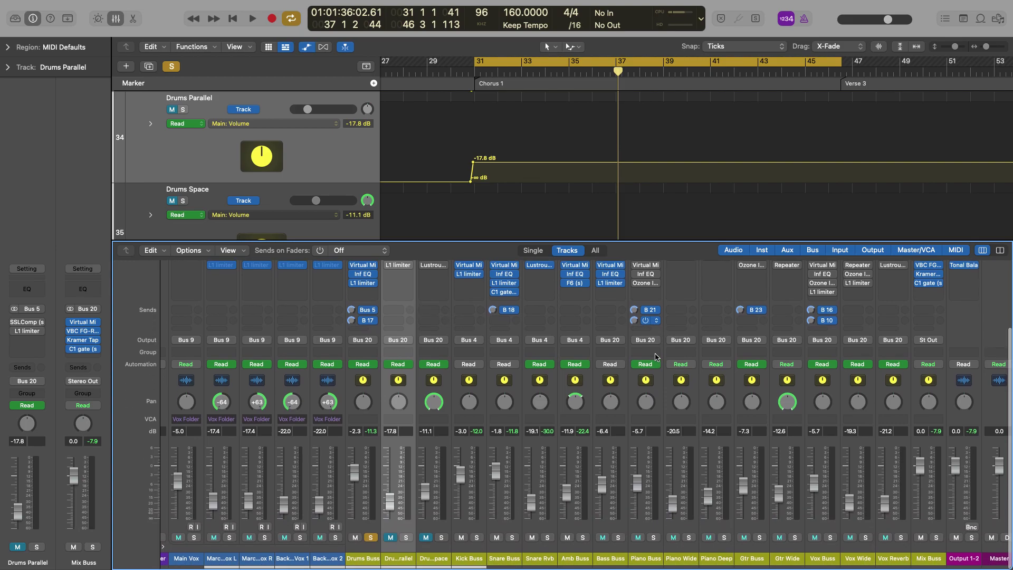
scroll(655, 369, down, 2)
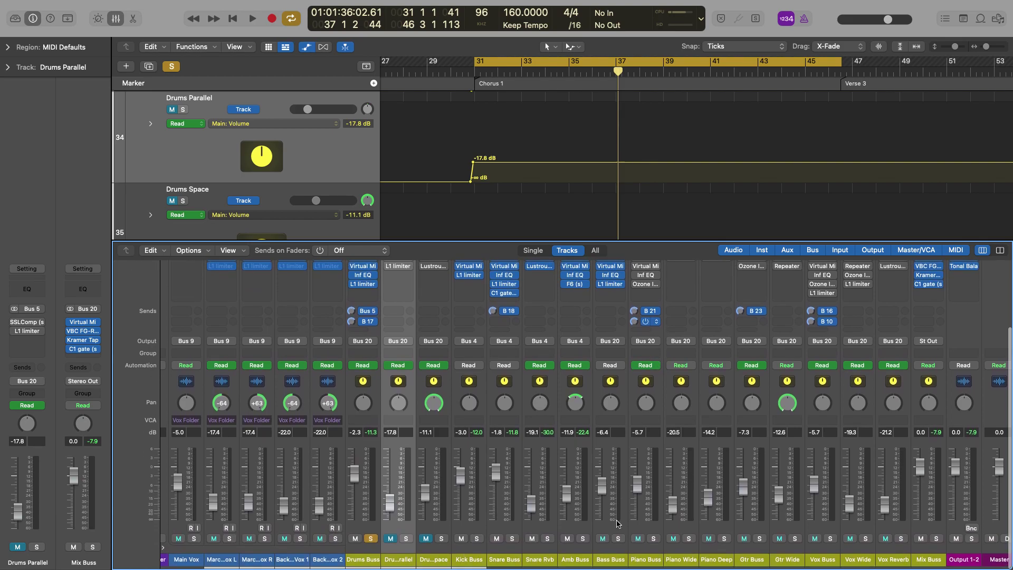
click(617, 539)
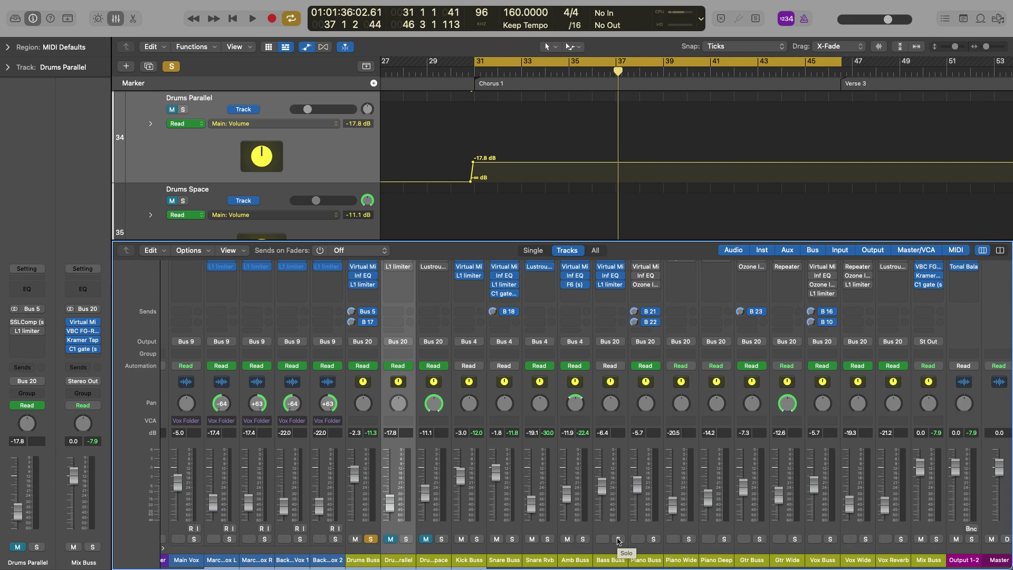
key(space)
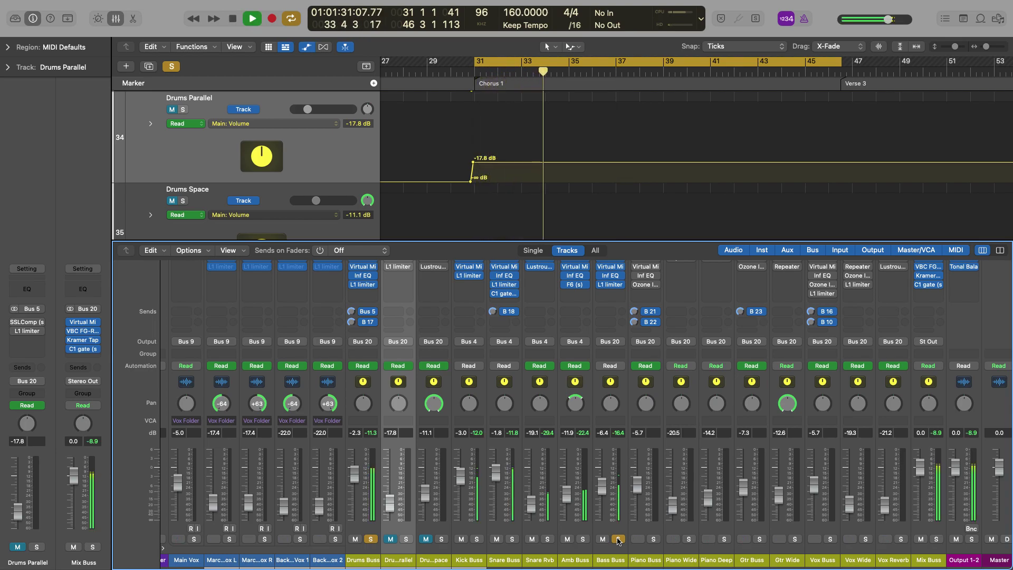
click(618, 539)
click(618, 539)
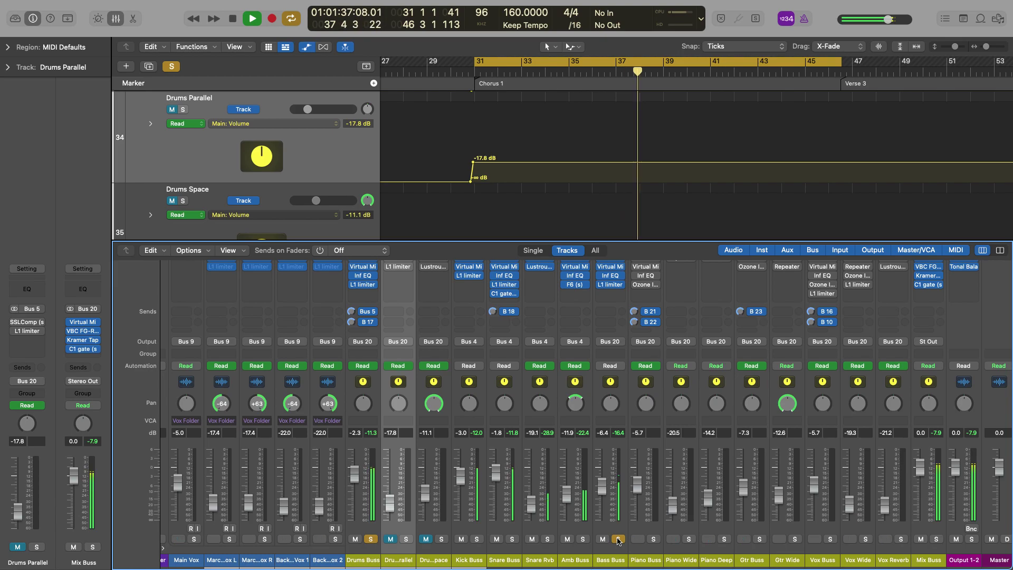
key(space)
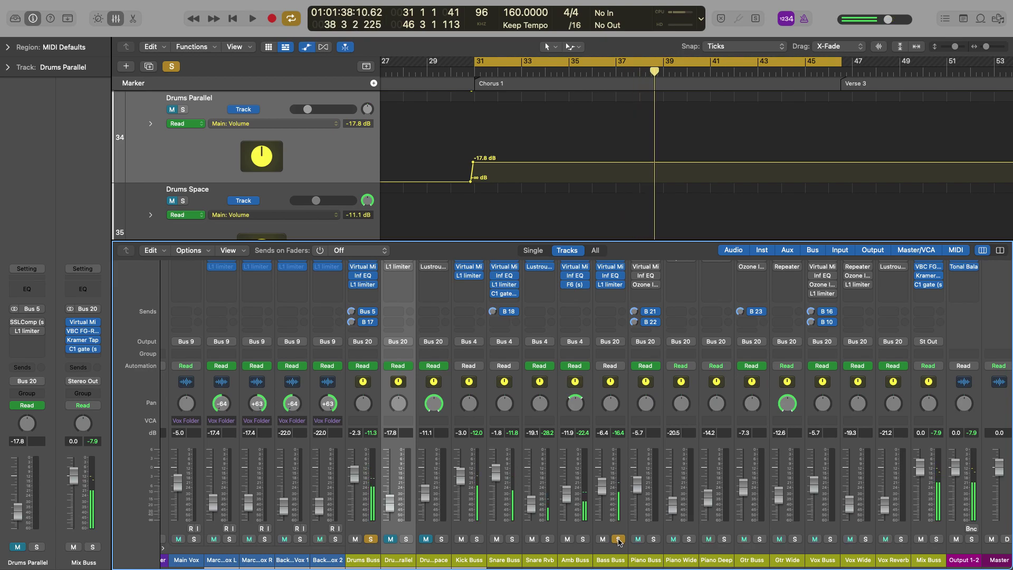
click(371, 540)
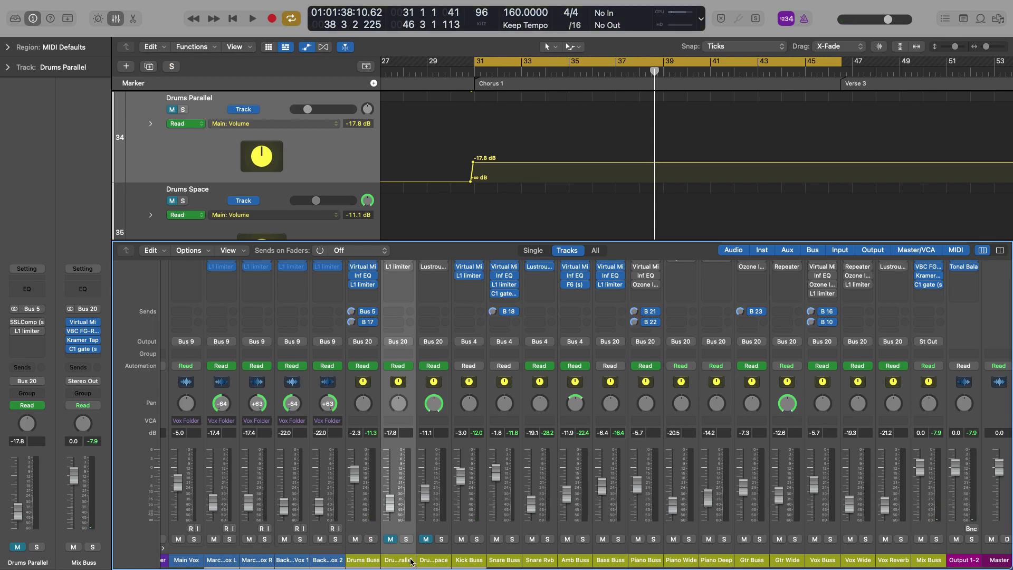
Step: Examine the routing and Pre Fader setting of the Drums Buss send to Bus 5 (Drums Parallel), and close the send options
scroll(410, 554, up, 3)
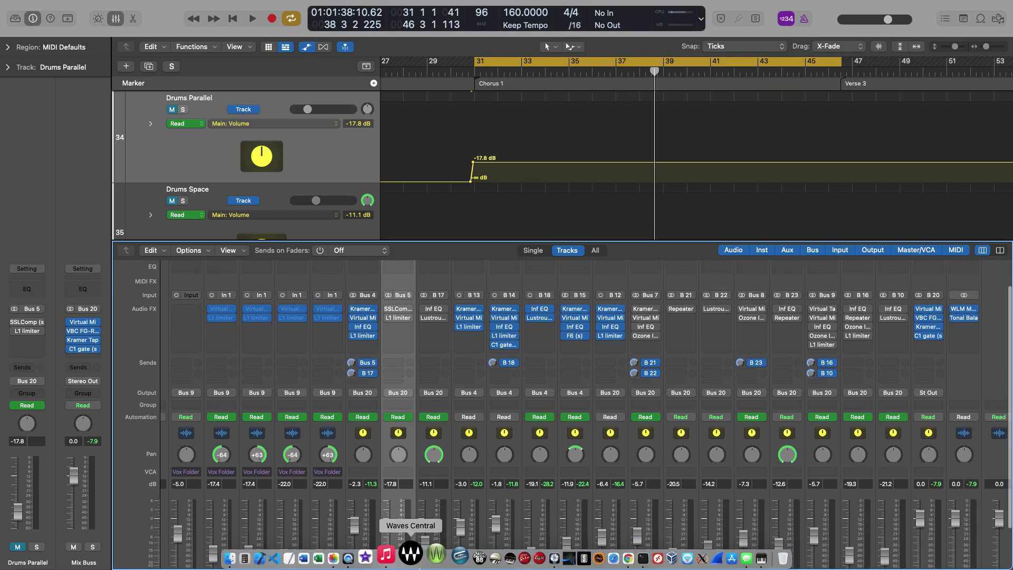
scroll(414, 508, down, 3)
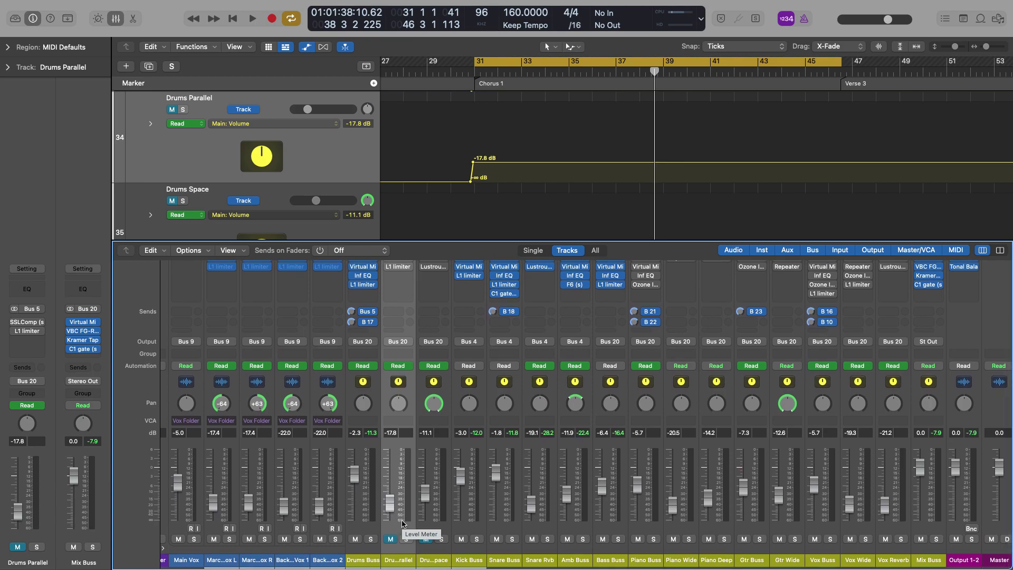
scroll(407, 446, up, 2)
scroll(412, 466, down, 2)
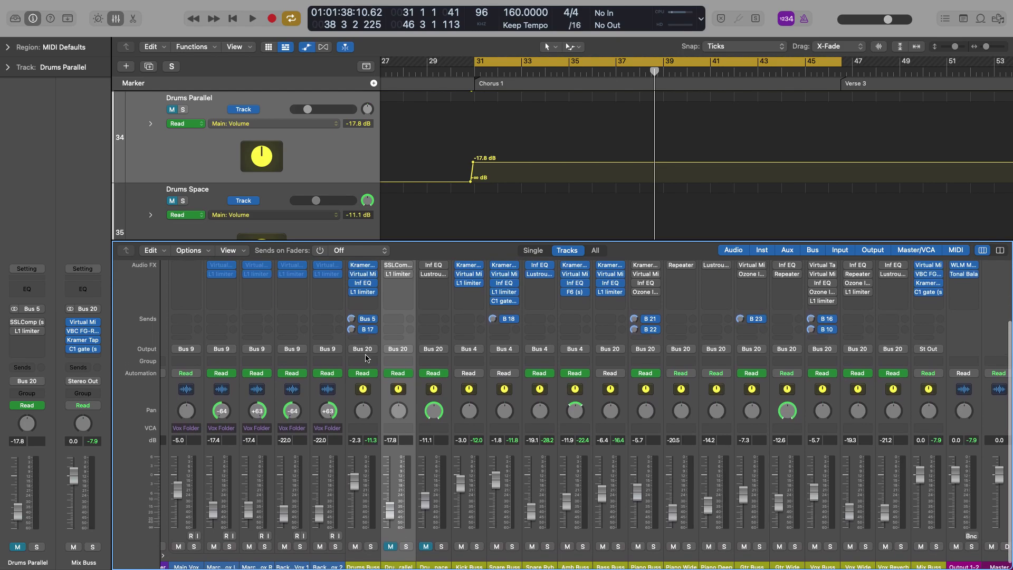
click(373, 321)
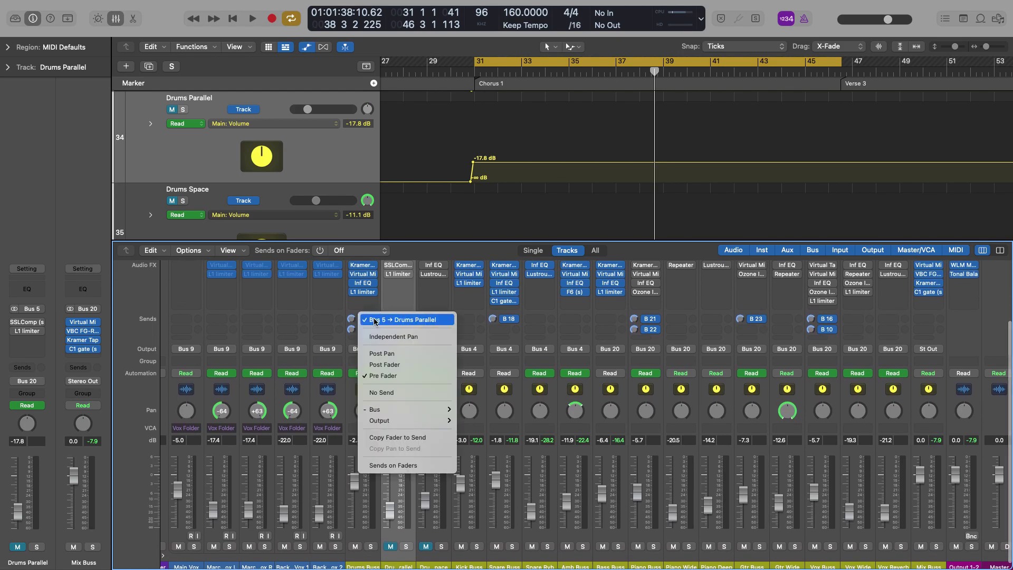
click(413, 320)
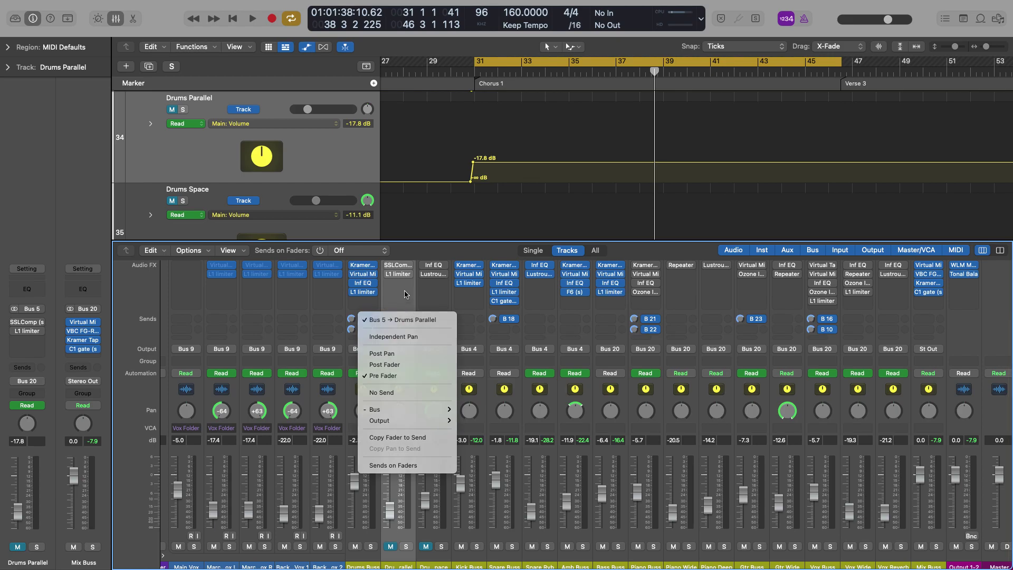
click(438, 566)
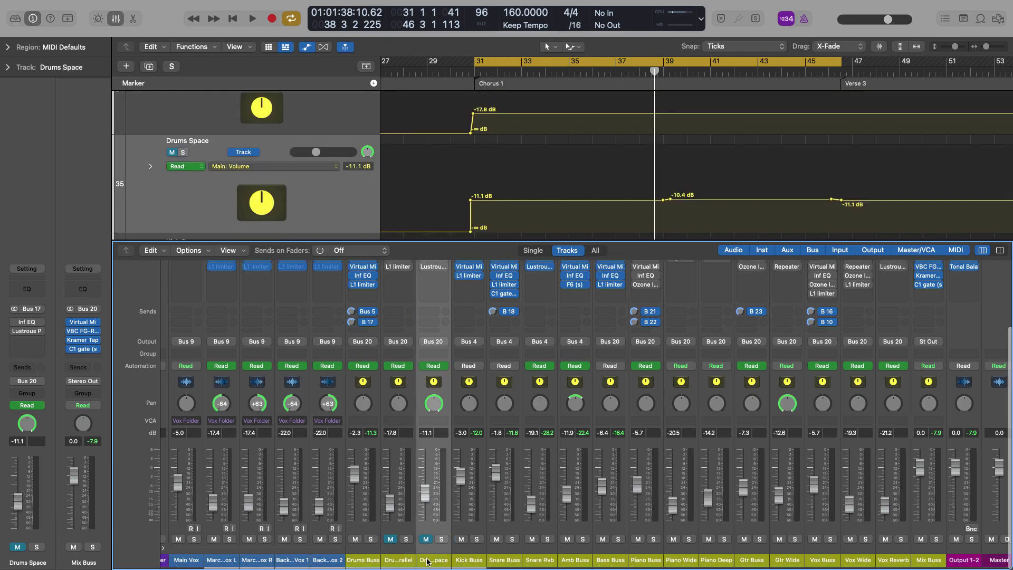
Step: Select the Drums Parallel channel, examine the settings of its SSLComp compressor, and close the plug-in
click(405, 563)
scroll(413, 460, up, 4)
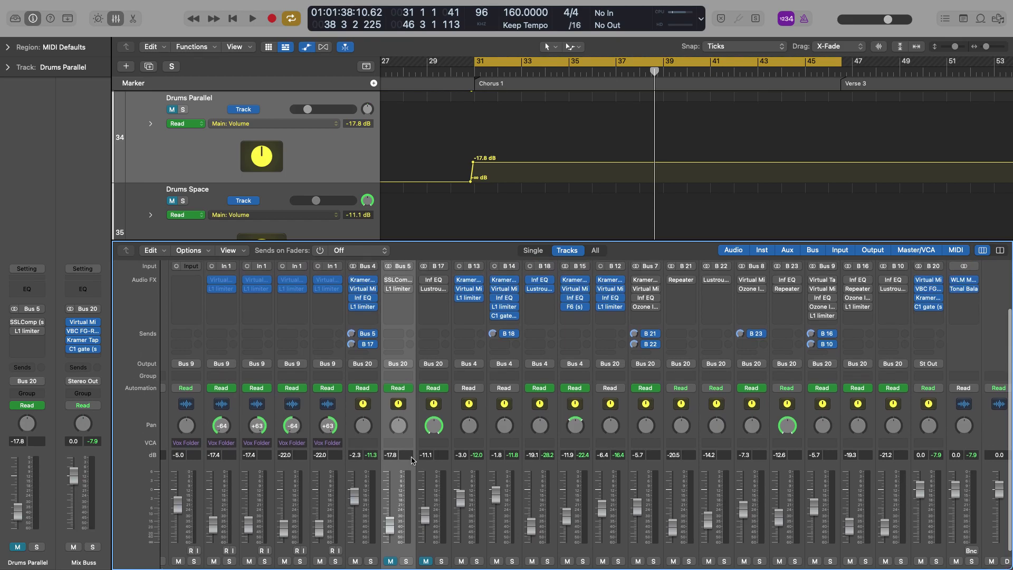
click(400, 303)
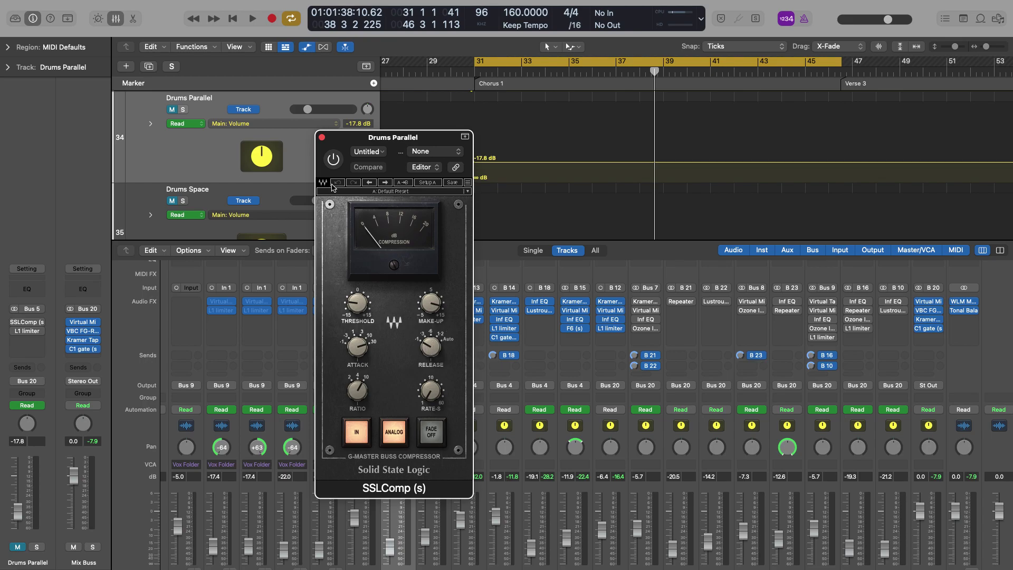
click(323, 138)
Step: Unmute the Drums Parallel channel and solo it
scroll(408, 403, down, 3)
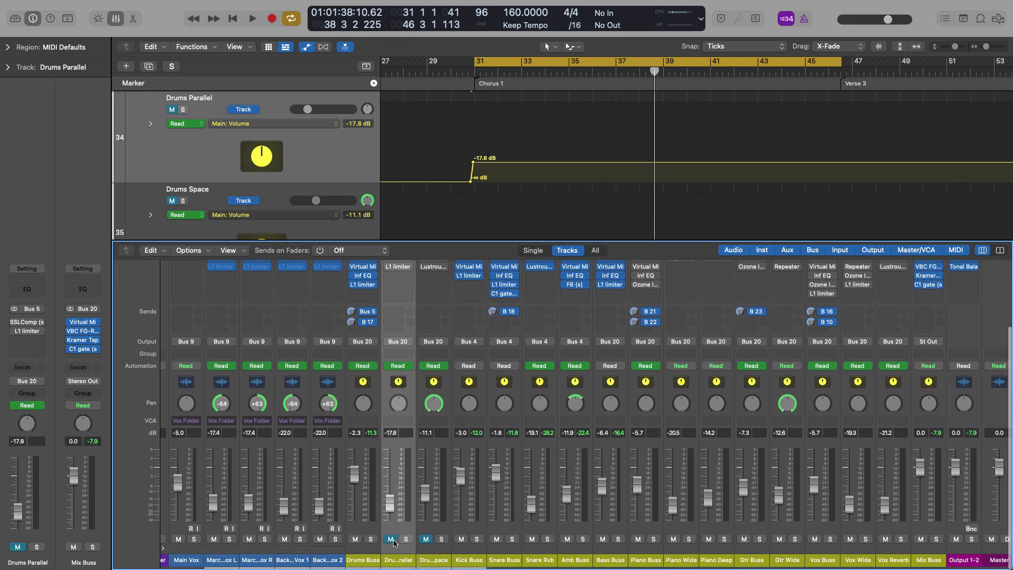
click(391, 539)
scroll(406, 544, left, 1)
click(408, 539)
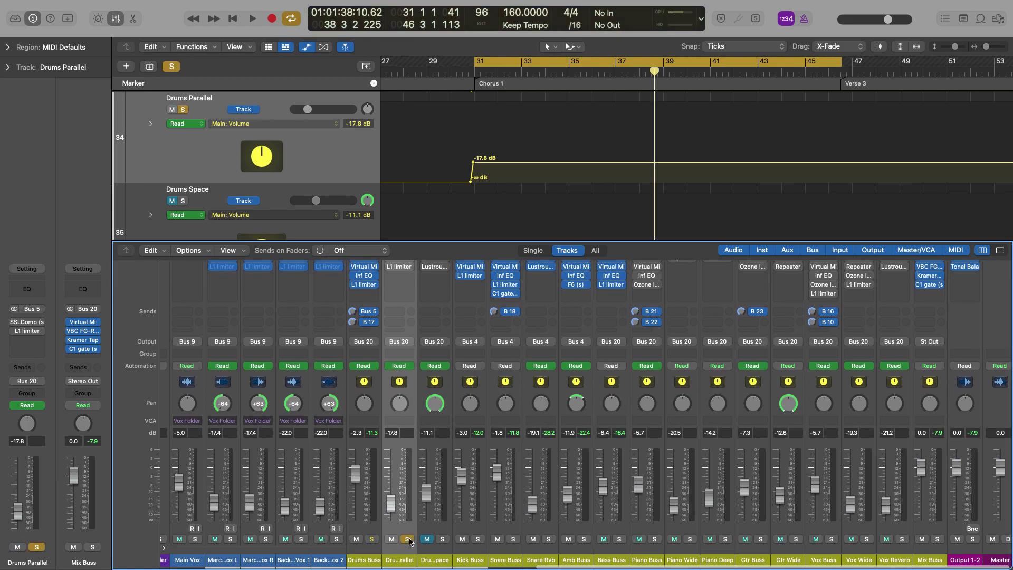
Step: Play the soloed Drums Parallel channel, enable its bypassed SSLComp and L1 limiter to compare the sound, and stop playback
scroll(417, 363, up, 3)
scroll(414, 358, up, 2)
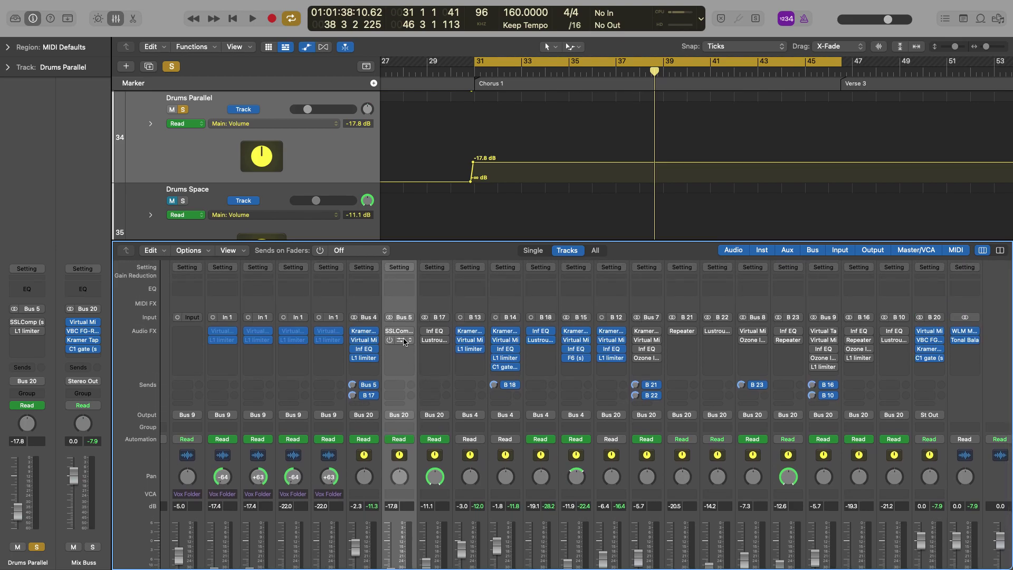
key(space)
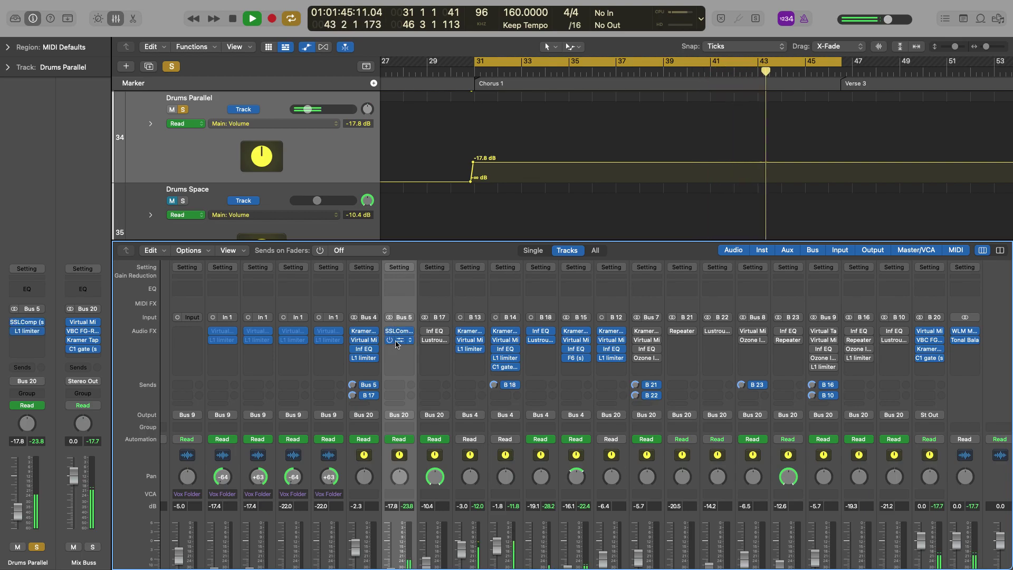
key(space)
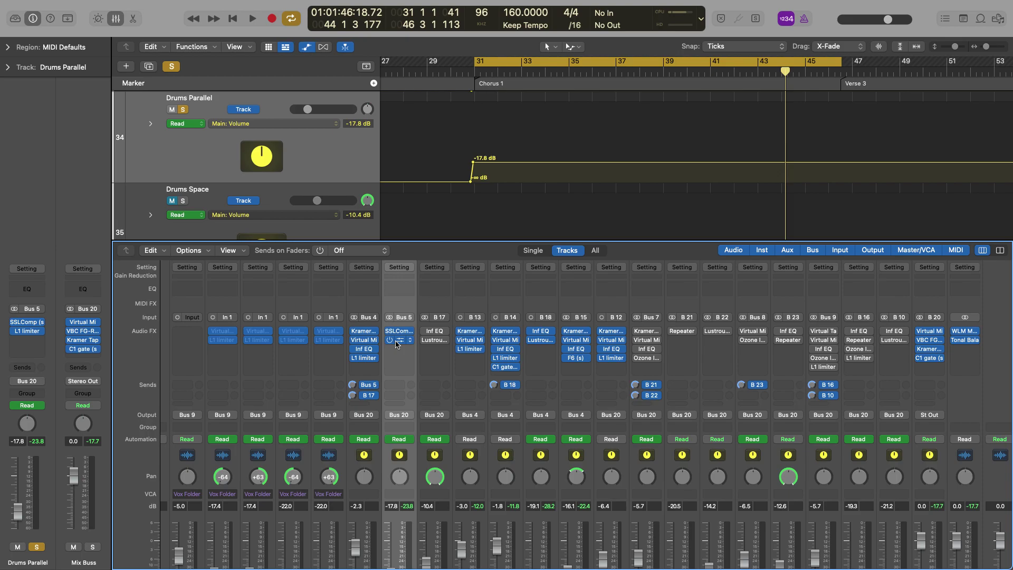
Step: Play the soloed Drums Buss while muting and unmuting Drums Parallel to compare the parallel compression, and stop playback
scroll(397, 344, down, 5)
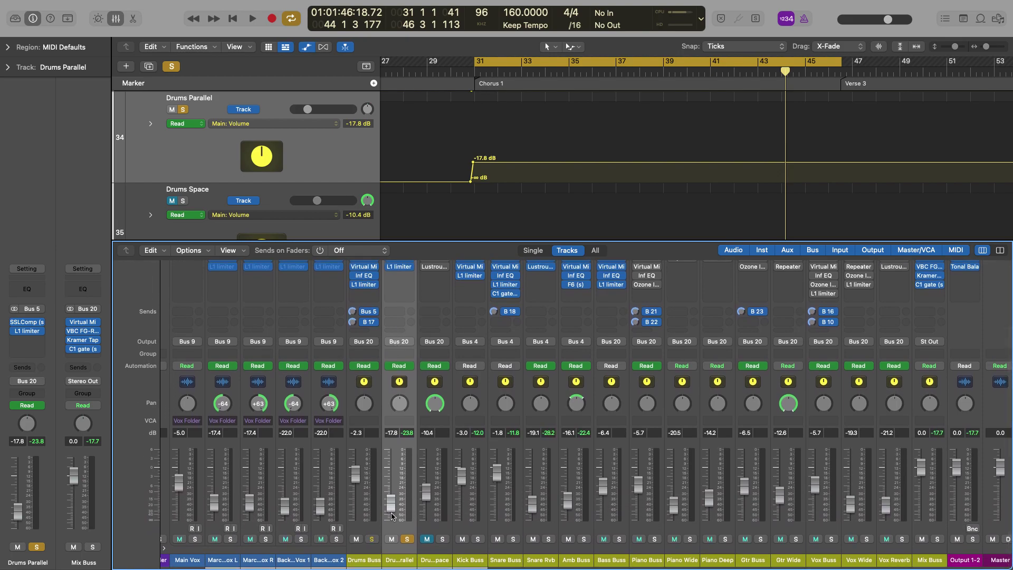
click(371, 539)
click(406, 539)
key(space)
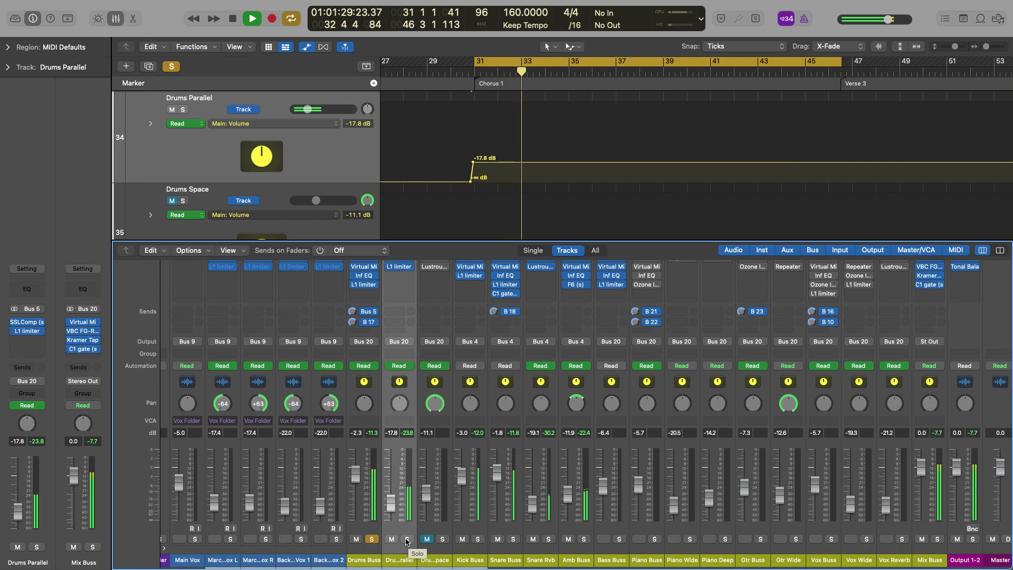
click(393, 539)
click(391, 539)
click(407, 539)
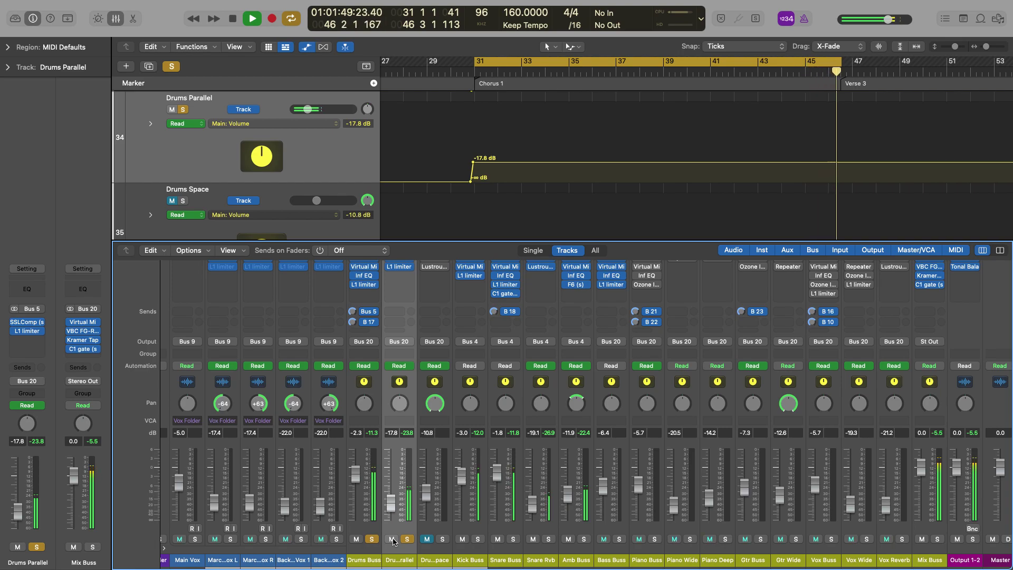
key(space)
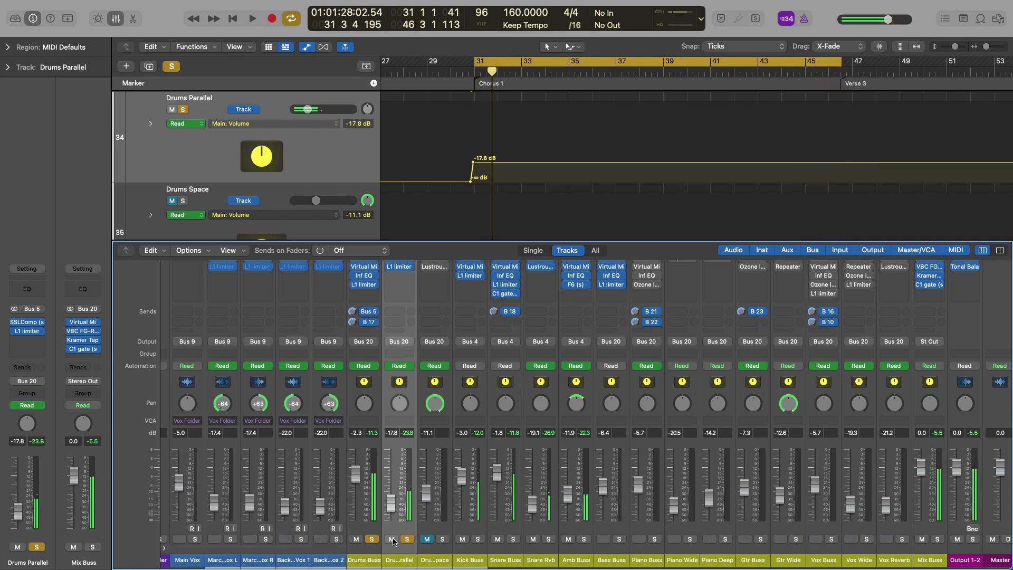
Step: Clear the Drums Parallel and Drums Buss solos, and select and unmute the Drums Space channel
click(407, 539)
click(372, 539)
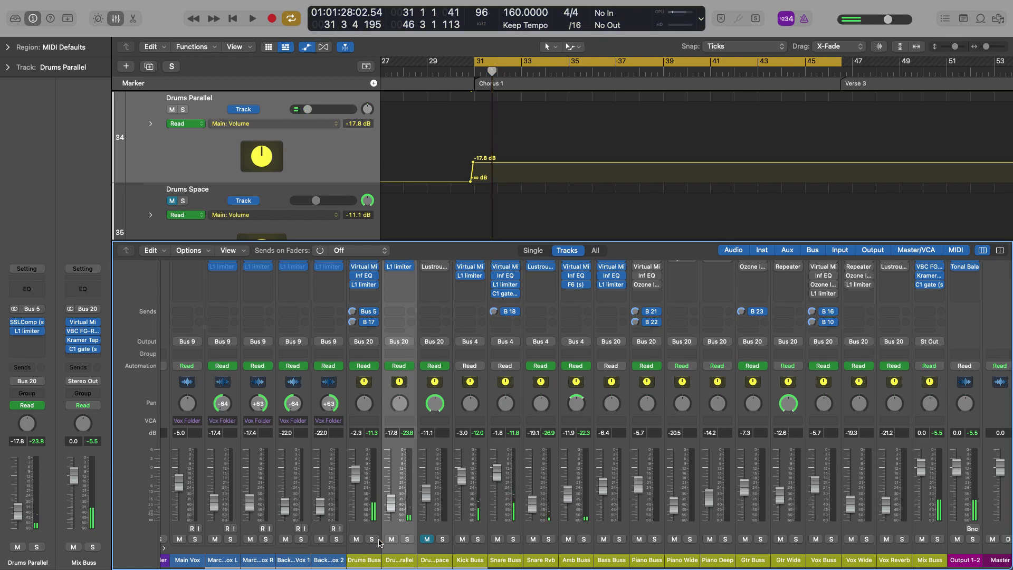
click(430, 564)
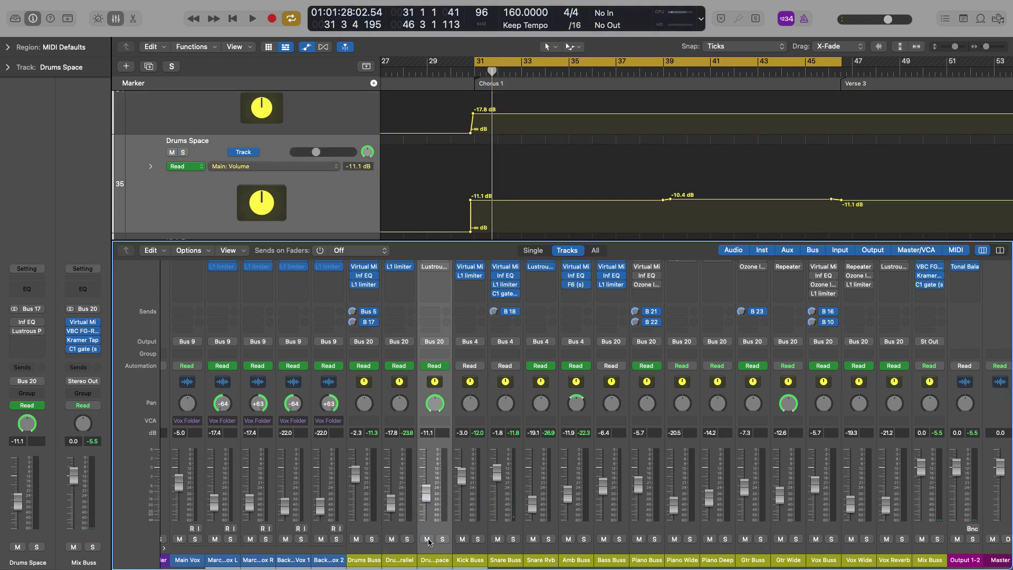
Step: Solo the Drums Space channel and open its Inf EQ to examine the low and high filter curve, closing it when done
click(442, 538)
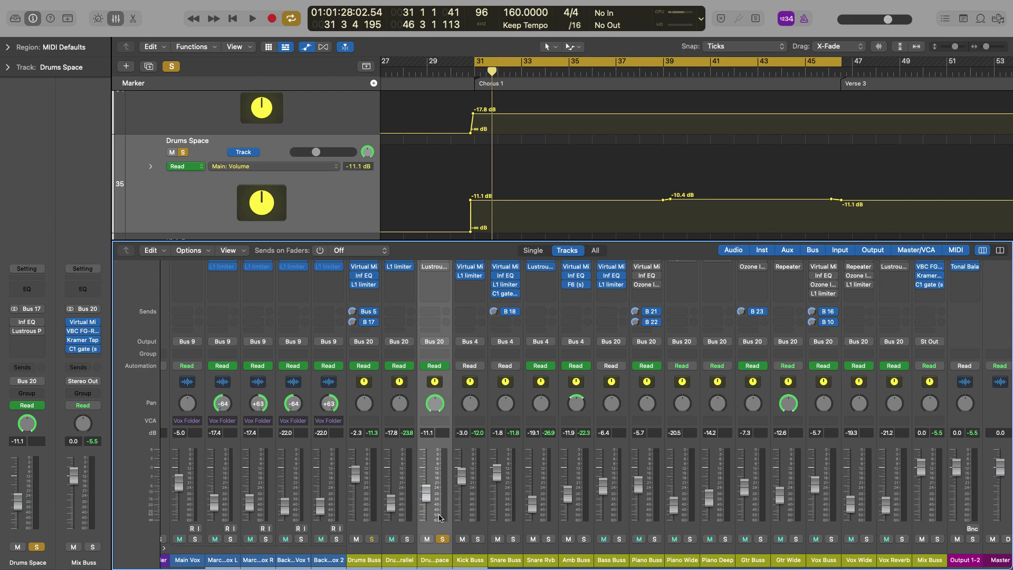
scroll(439, 517, up, 3)
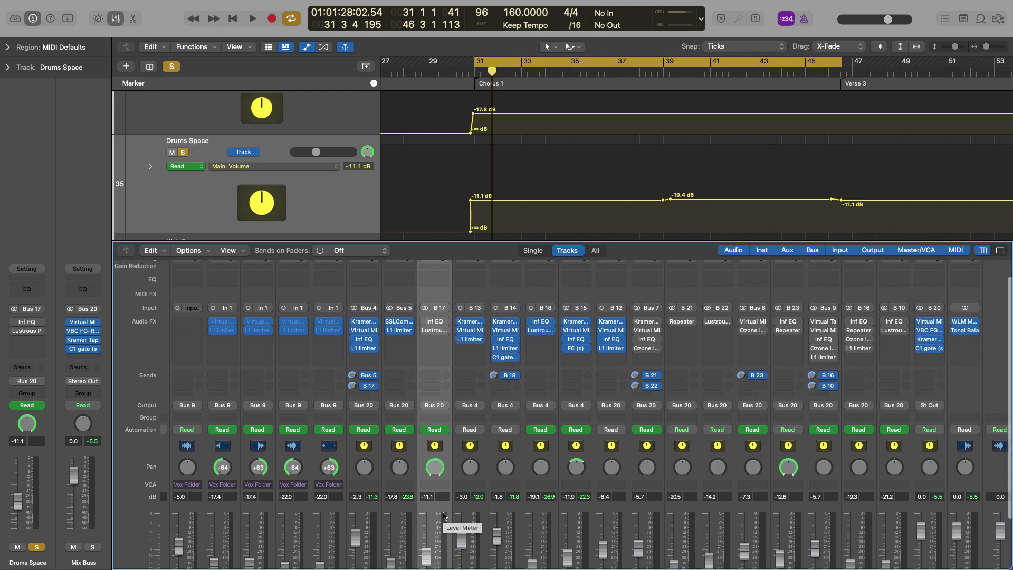
scroll(444, 517, down, 3)
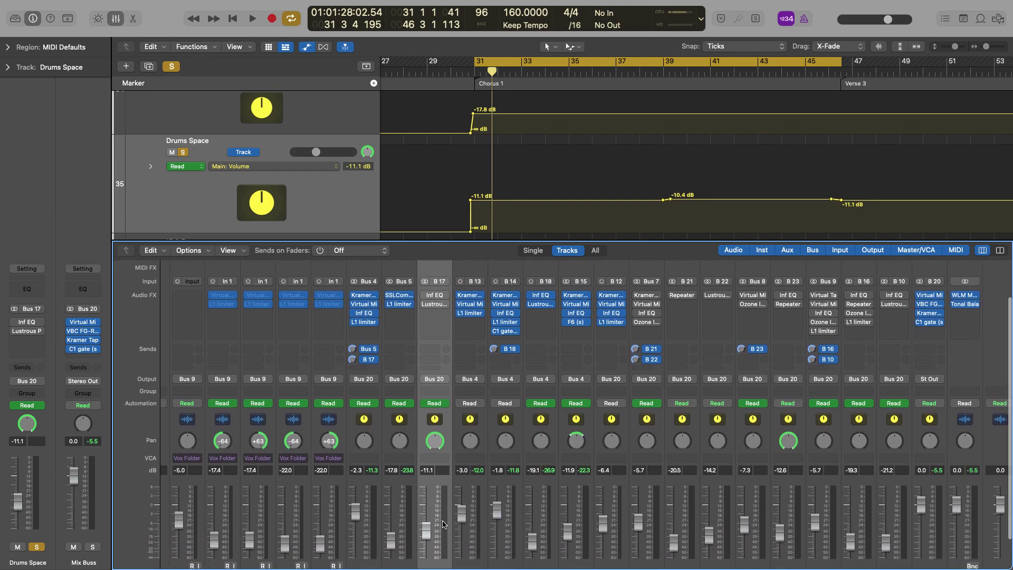
scroll(362, 332, down, 1)
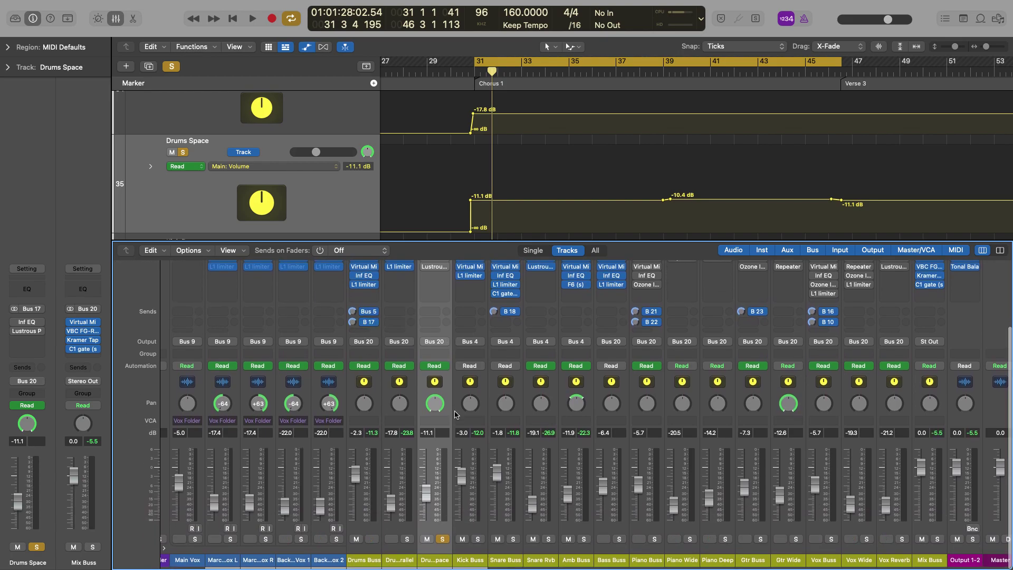
scroll(425, 327, up, 3)
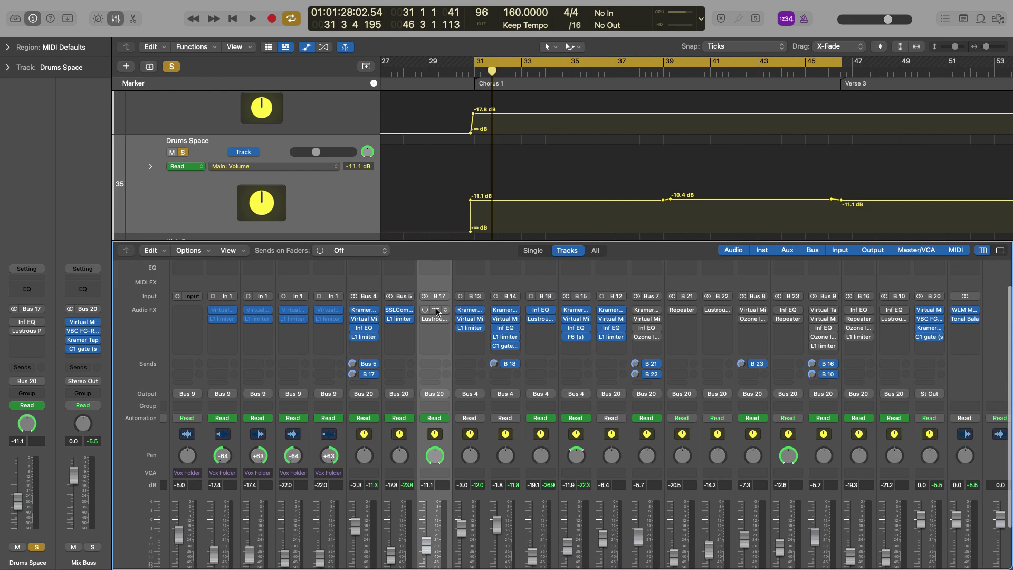
click(437, 312)
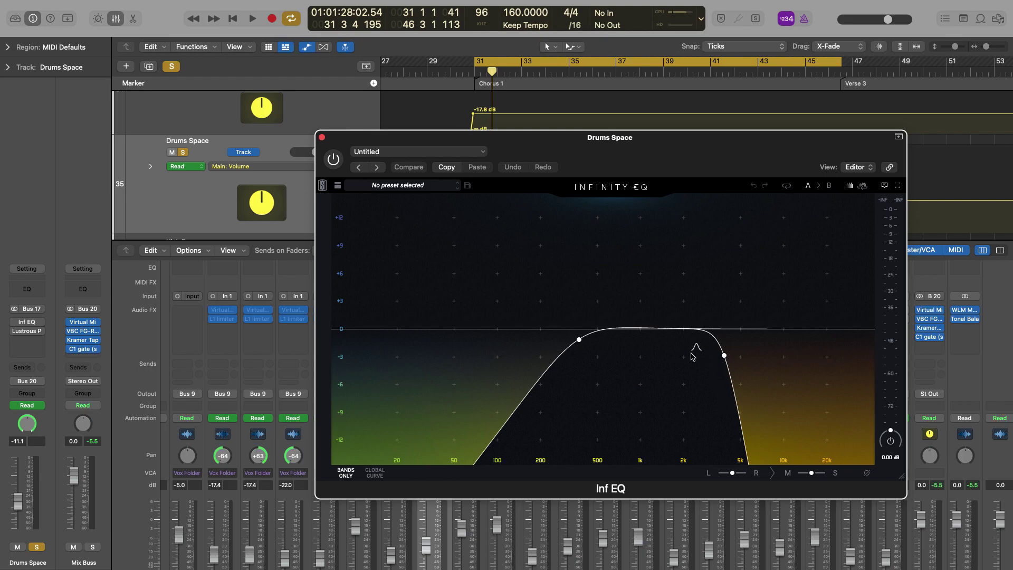
mouse_move(577, 348)
click(322, 138)
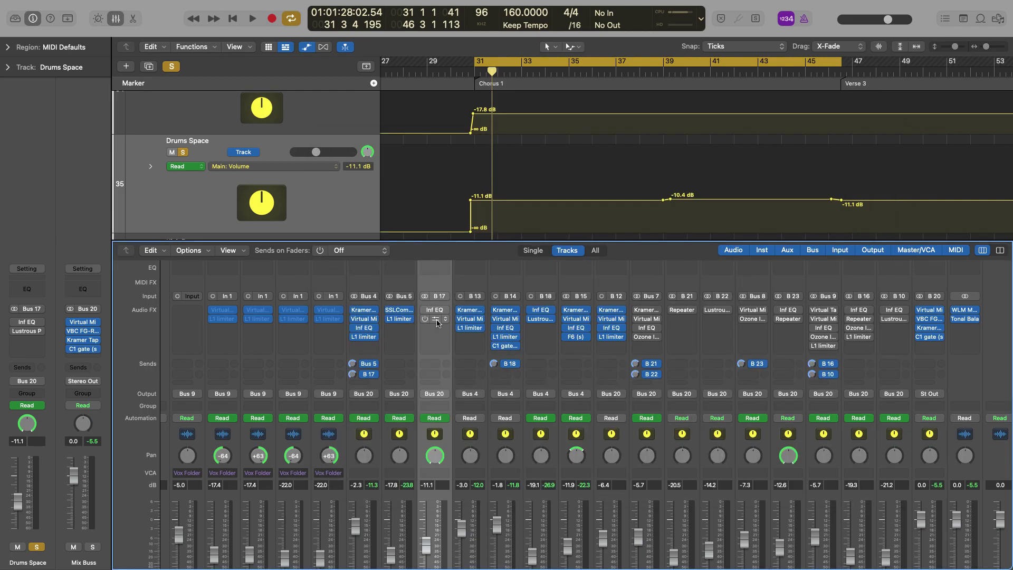
Step: Open the Lustrous Plates reverb on Drums Space, examine its preset and reverberation settings, and close it
scroll(451, 343, down, 3)
scroll(452, 355, up, 2)
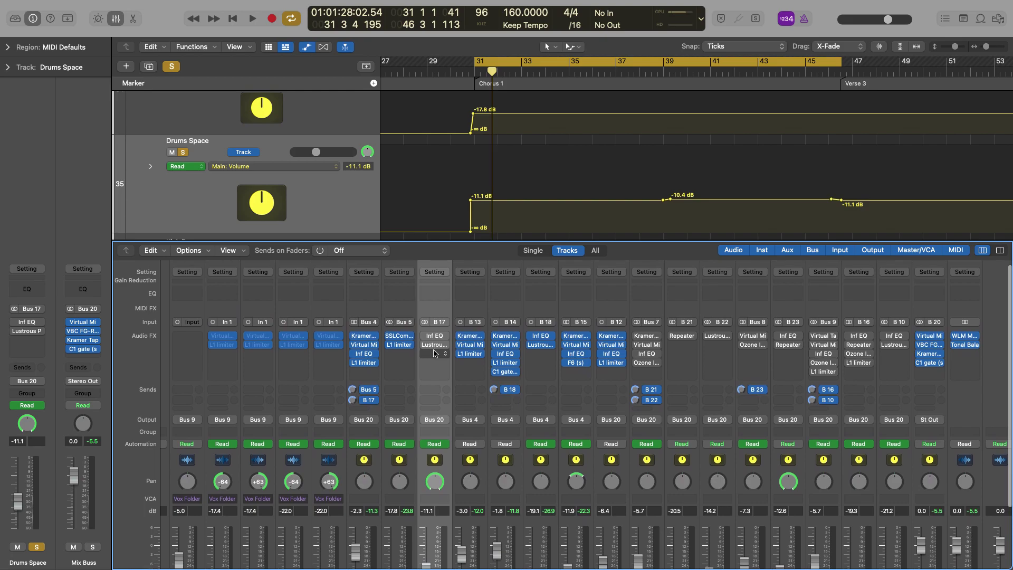
click(436, 347)
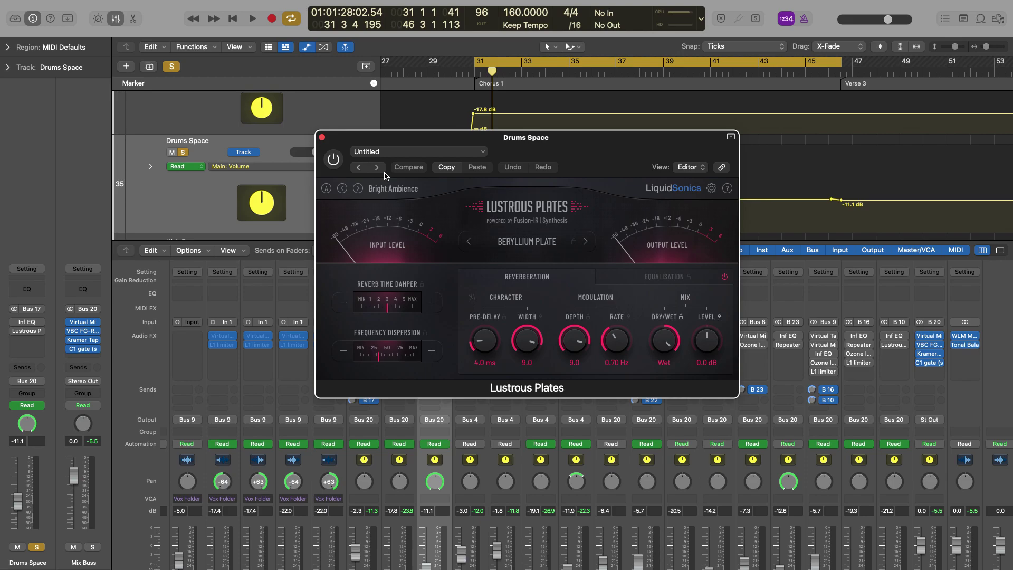
click(322, 138)
Step: Play the soloed Drums Space channel, enable its bypassed Inf EQ and Lustrous Plates to compare the sound, and stop playback
scroll(433, 337, down, 3)
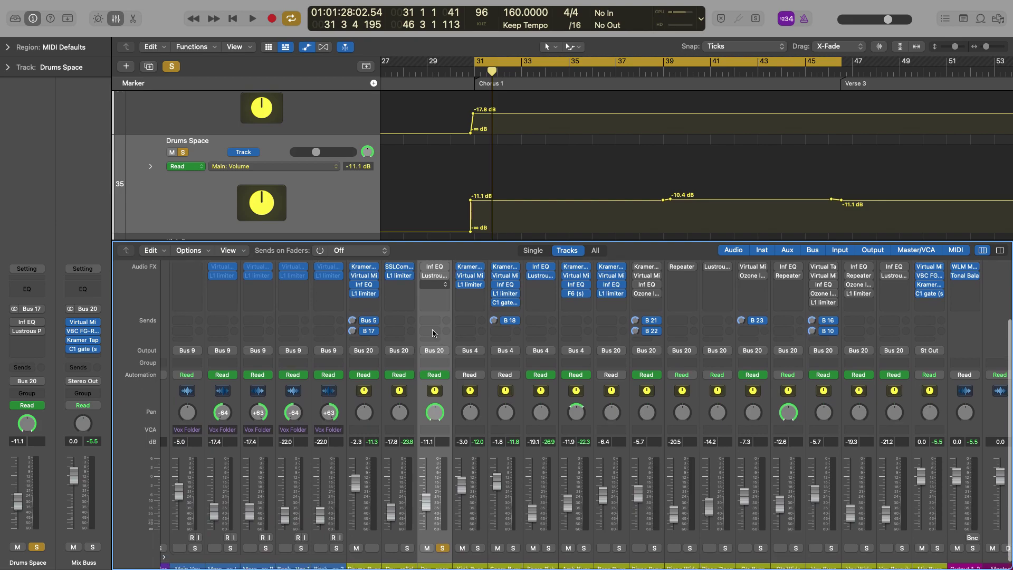
scroll(434, 333, up, 2)
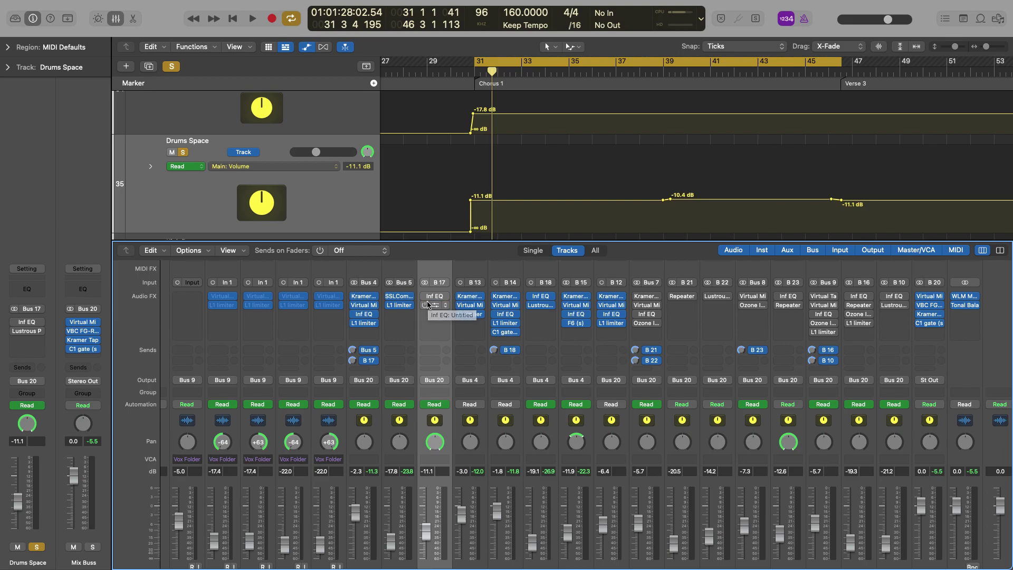
key(space)
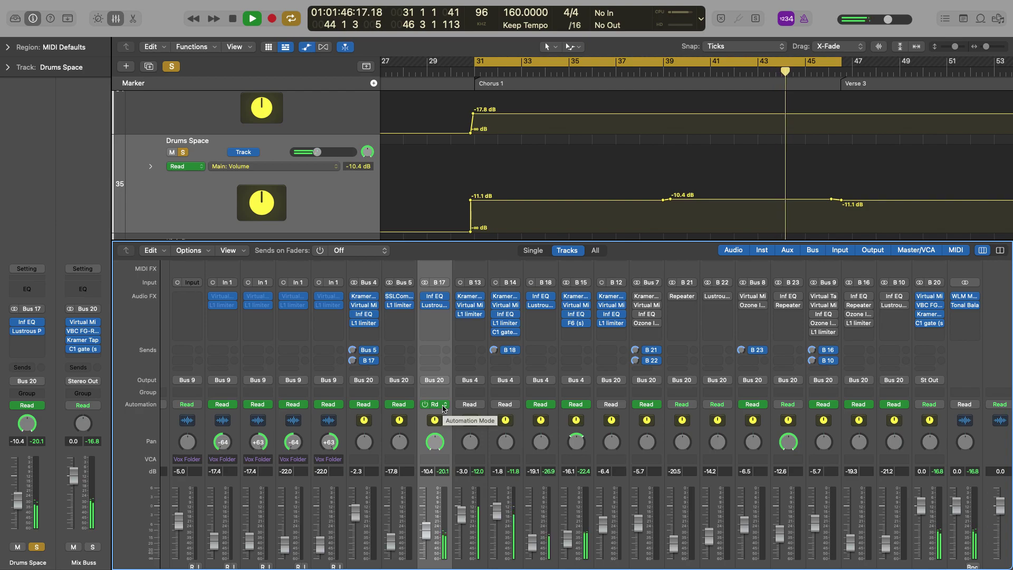
key(space)
Step: Solo Drums Buss and Drums Parallel alongside a muted Drums Space, and play the chorus to hear the drums without reverb
scroll(412, 475, down, 3)
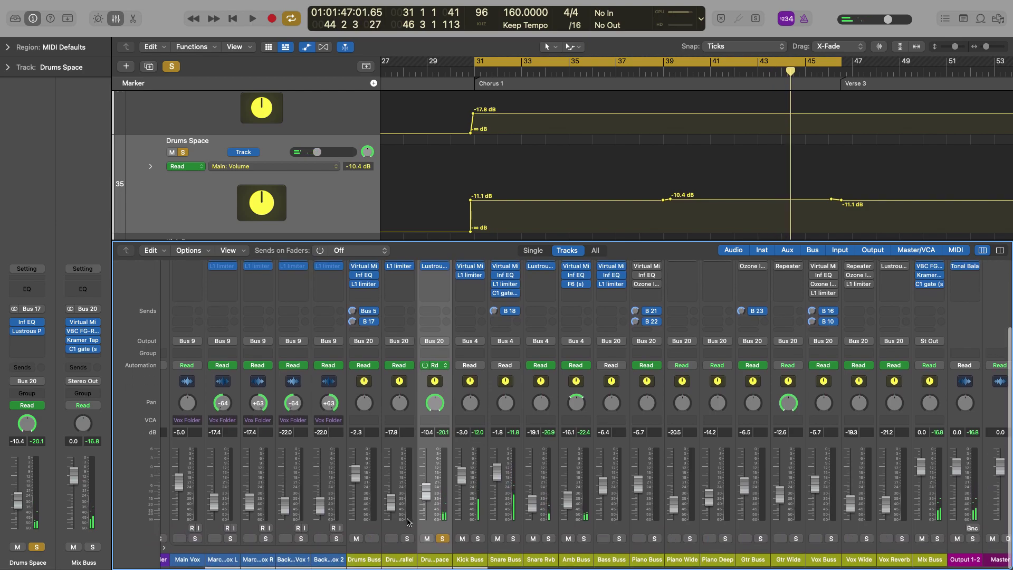
click(372, 539)
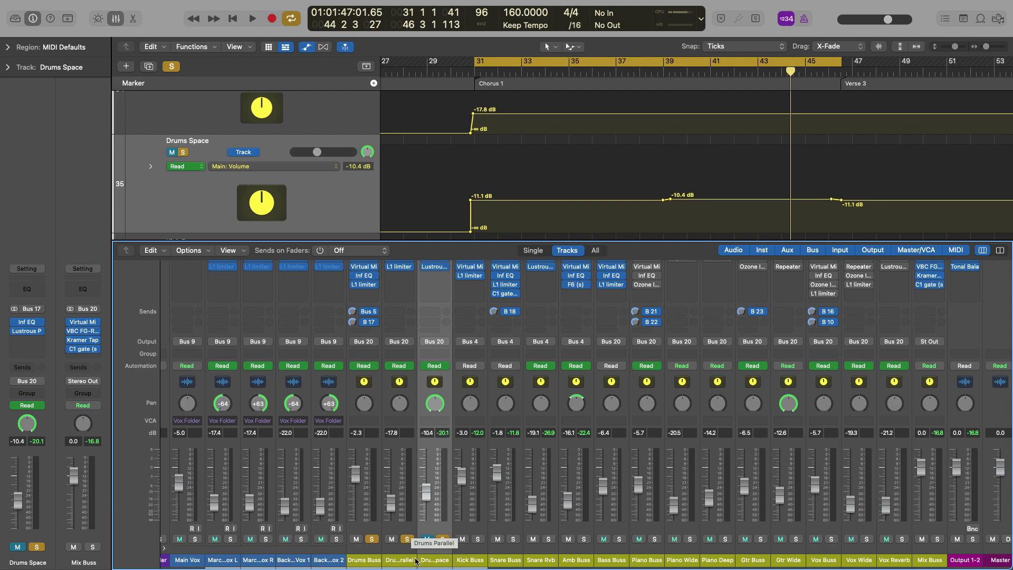
key(space)
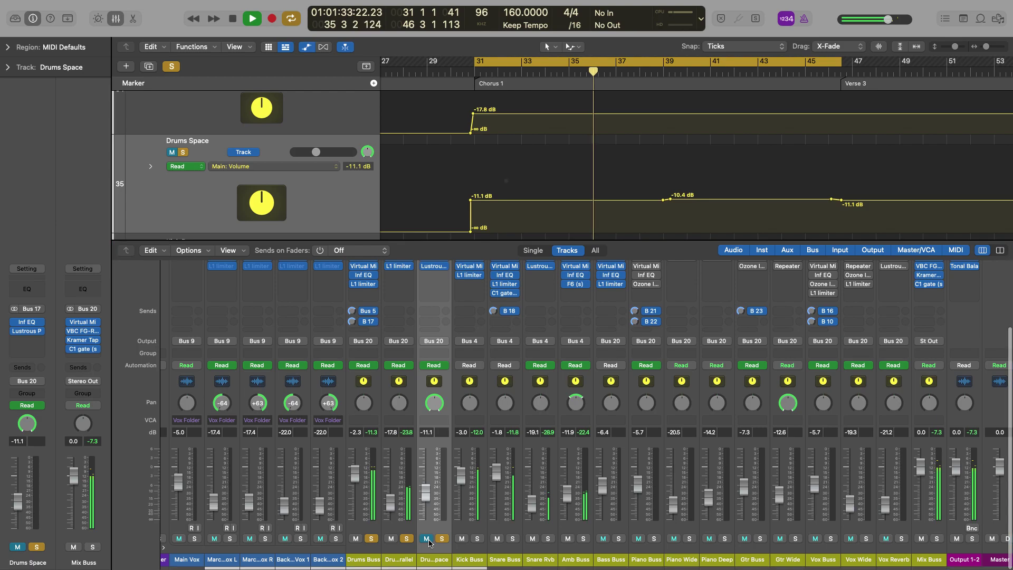
click(490, 241)
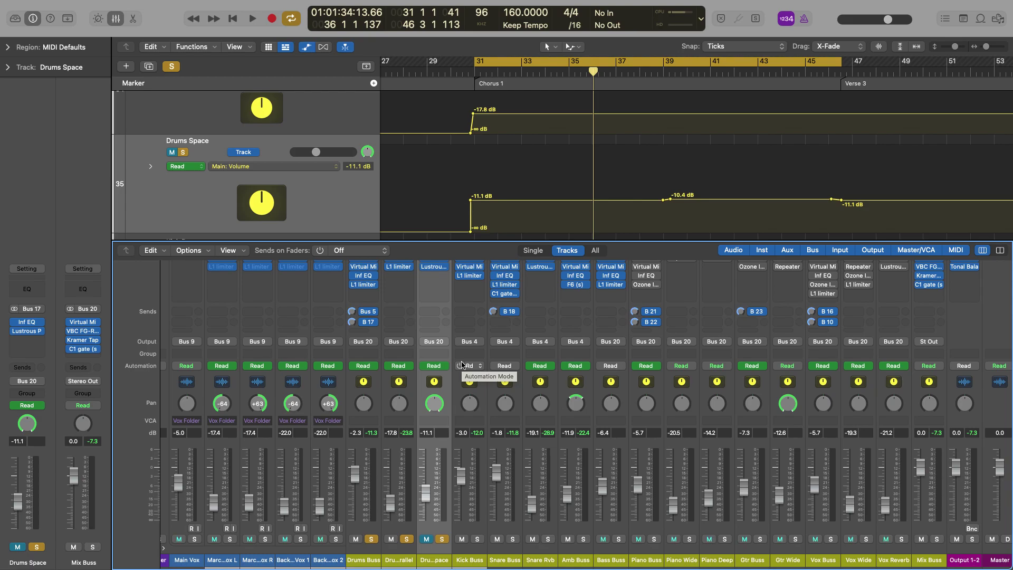
key(space)
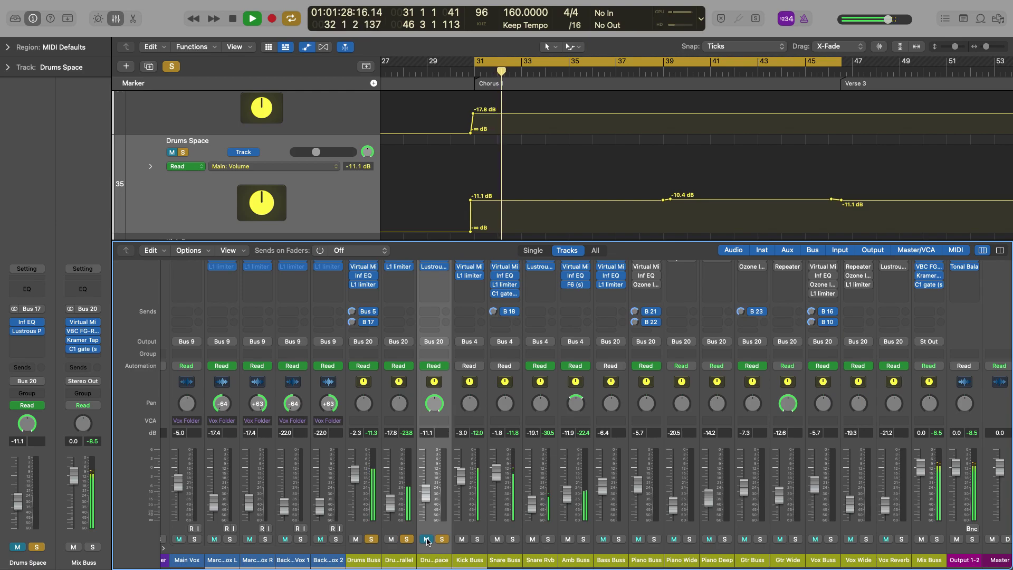
Step: Unmute and mute Drums Space during playback to compare the reverb, add Bass Buss to the solo, and stop playback
scroll(428, 541, left, 1)
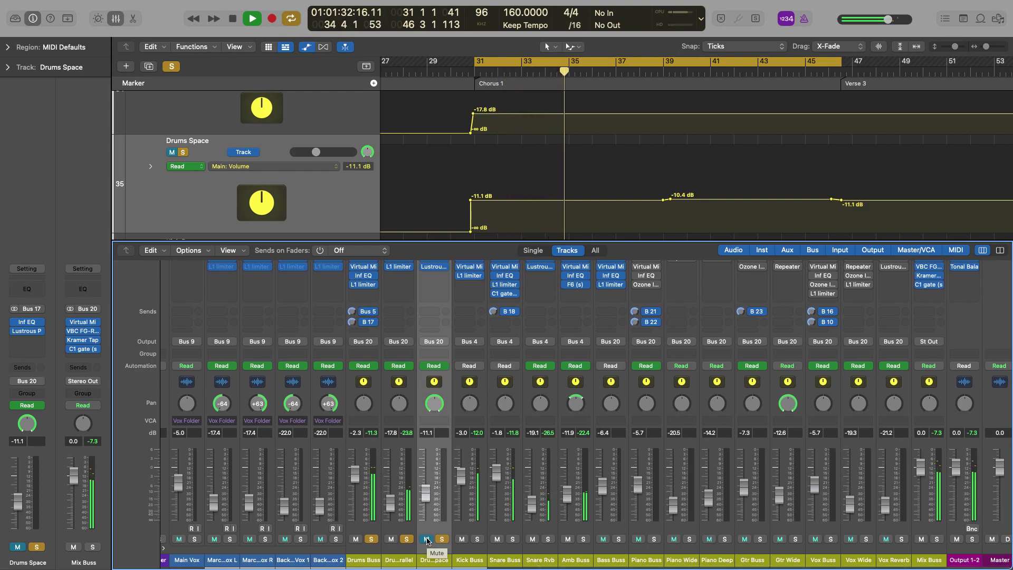
click(427, 539)
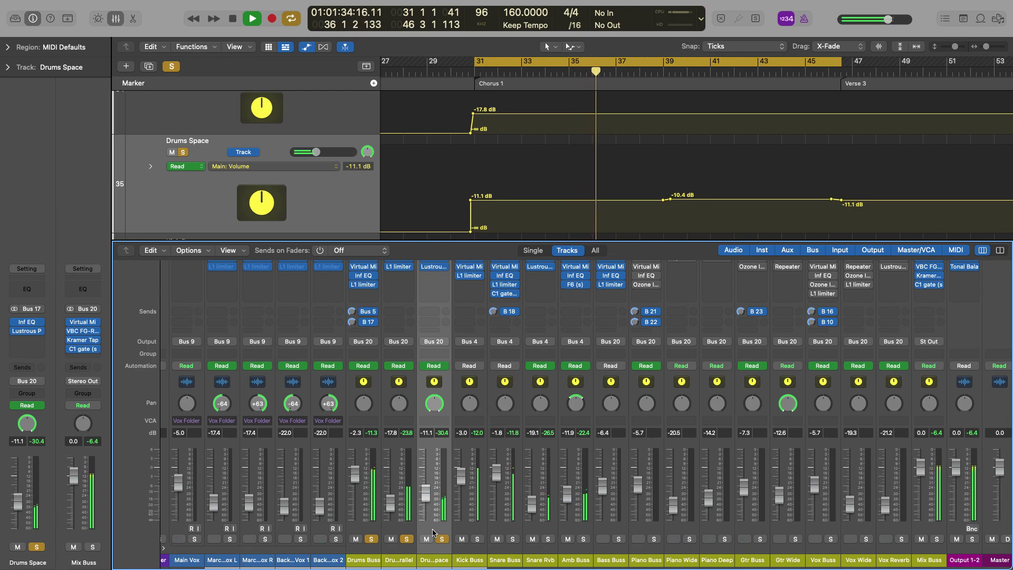
click(427, 538)
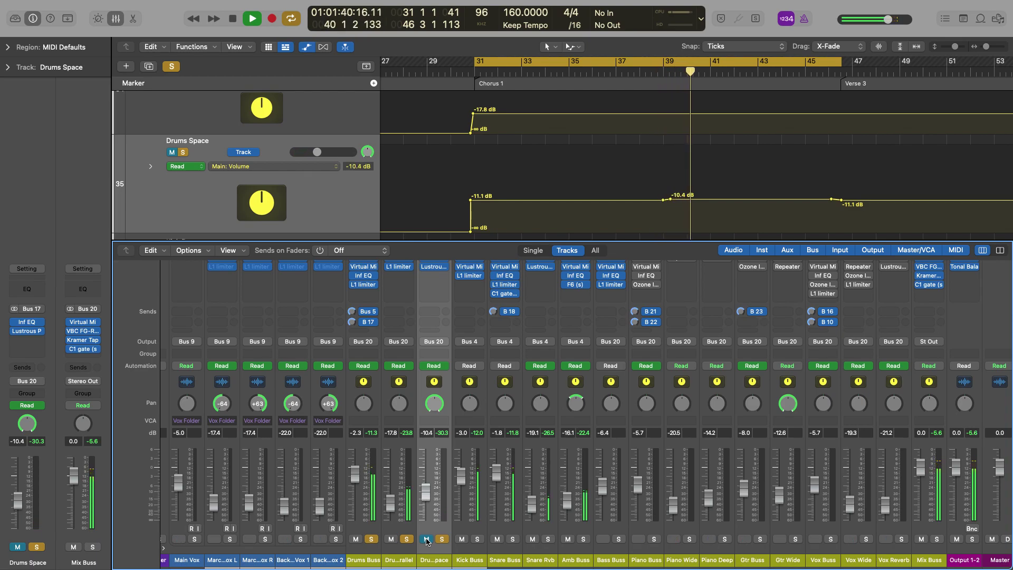
click(427, 538)
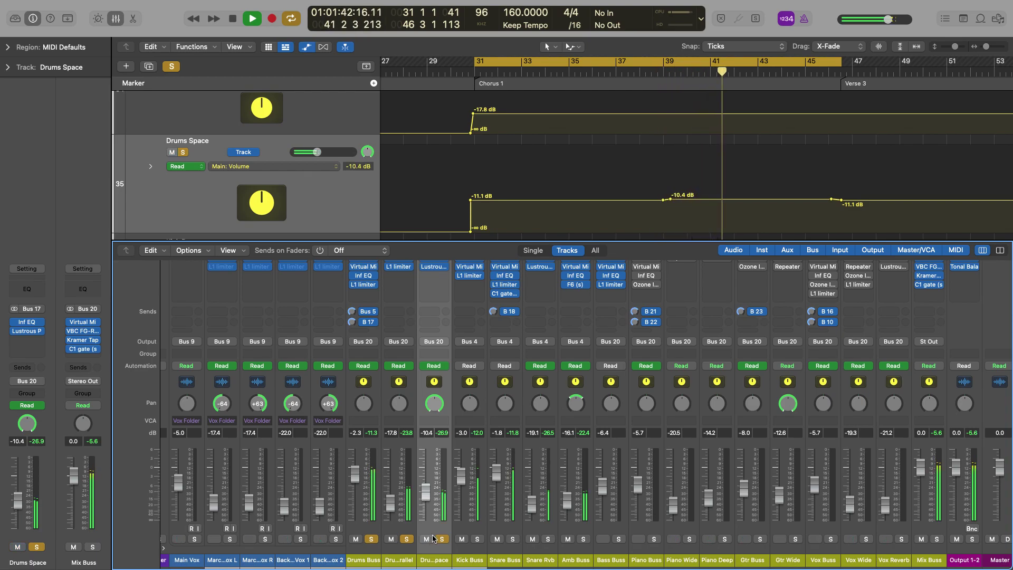
click(619, 538)
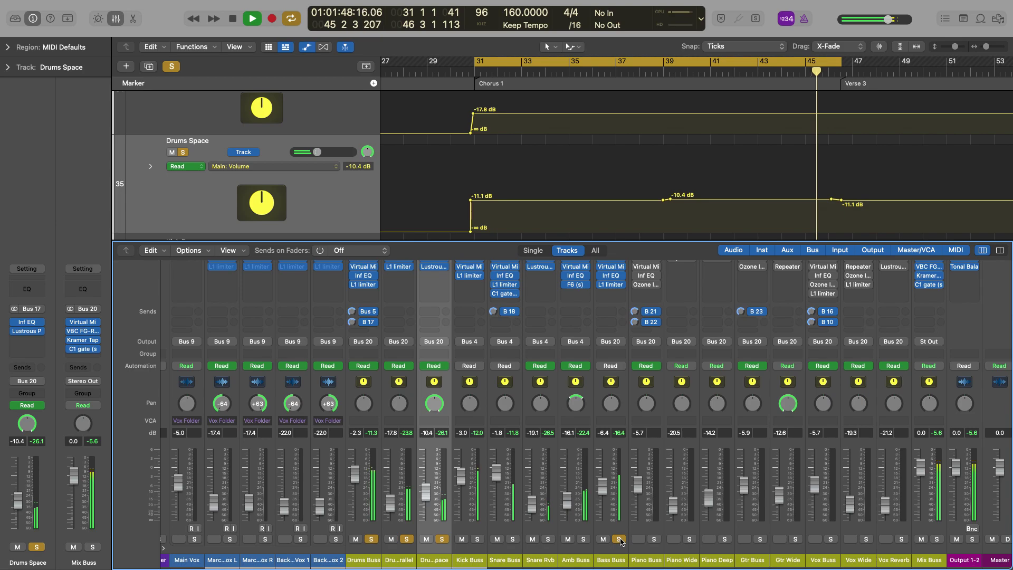
key(space)
Step: Clear the solos on Bass Buss, Drums Space, Drums Parallel and Drums Buss
click(618, 539)
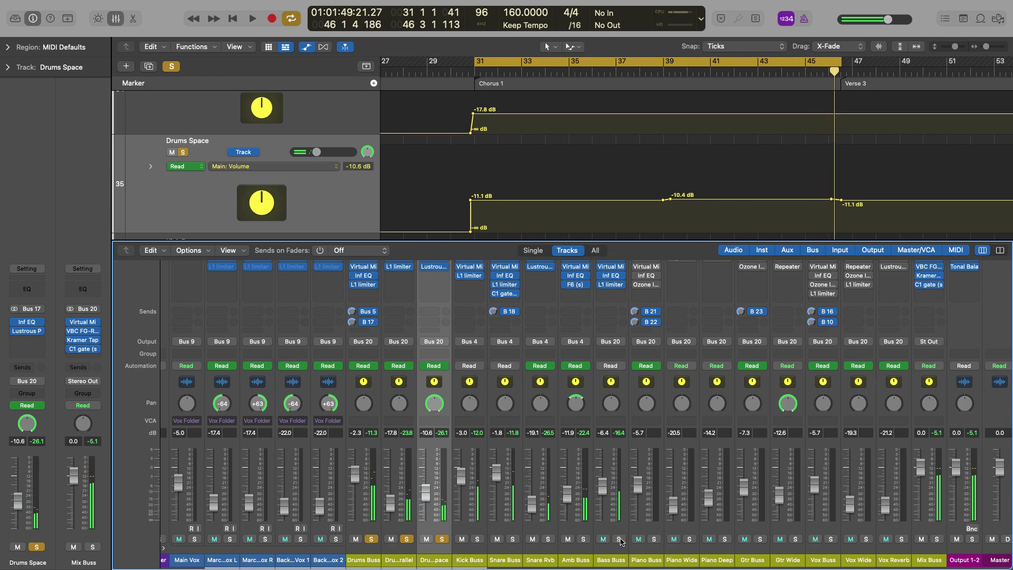
click(442, 538)
click(407, 539)
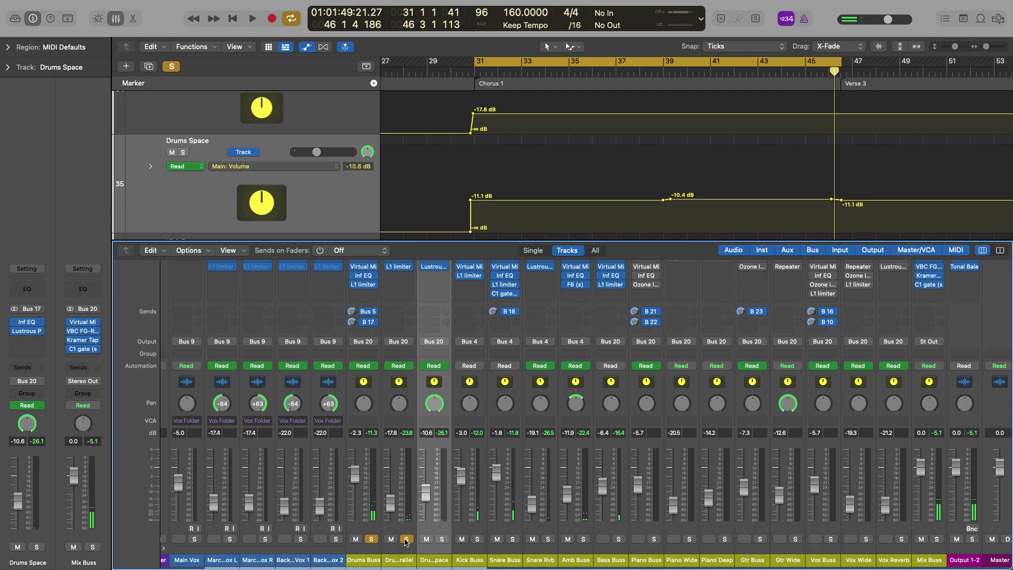
click(371, 539)
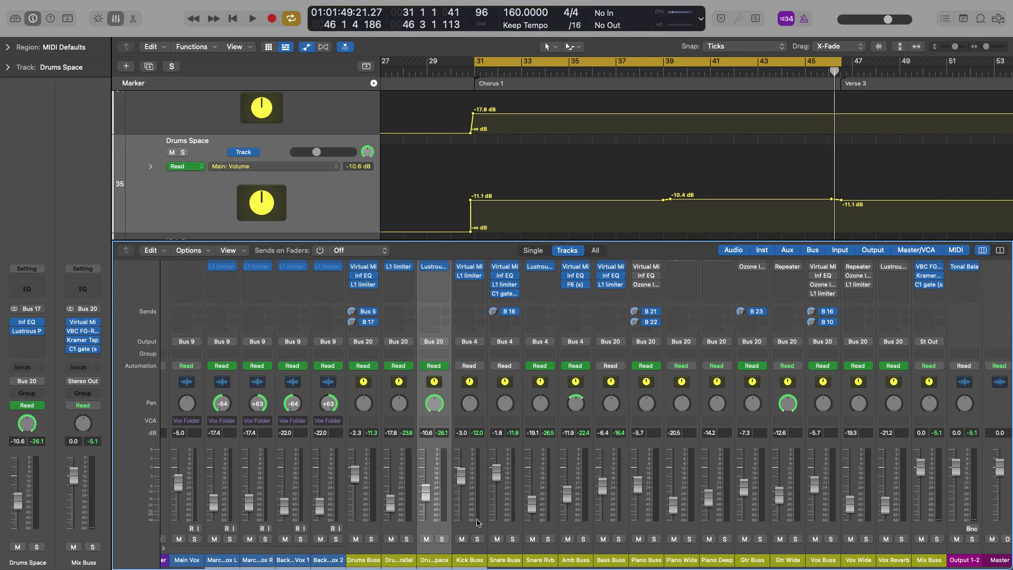
Step: Examine the inserts and sends of the Bass Buss, Piano Buss, Piano Wide and Piano Deep channels
scroll(487, 522, up, 2)
scroll(487, 522, down, 2)
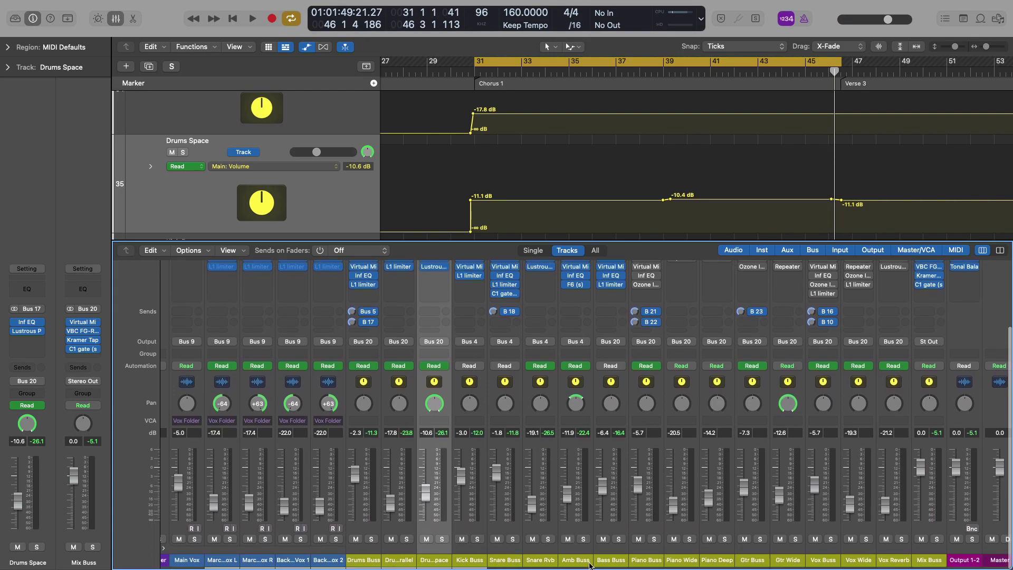
scroll(607, 562, up, 2)
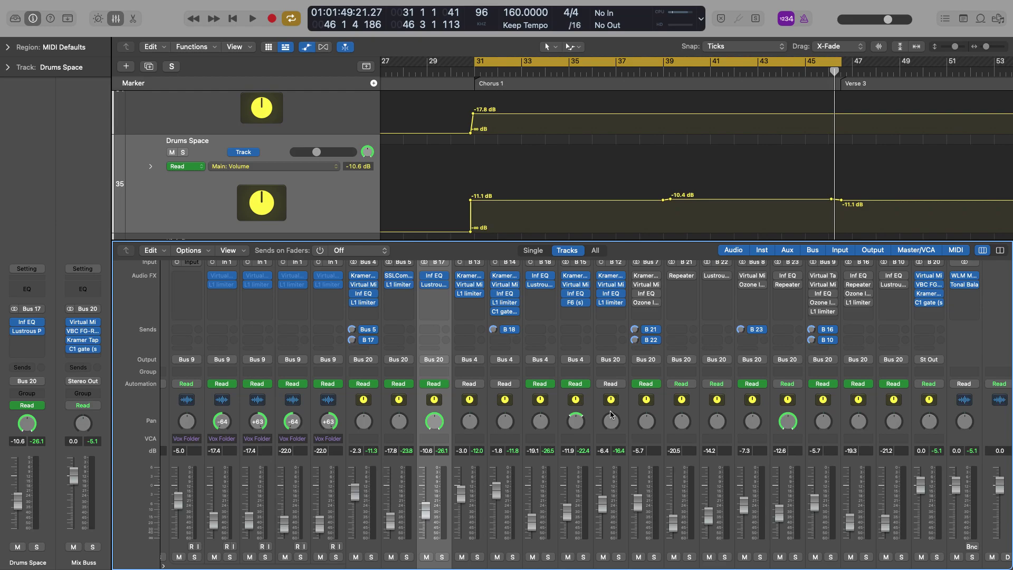
mouse_move(640, 290)
scroll(697, 335, down, 2)
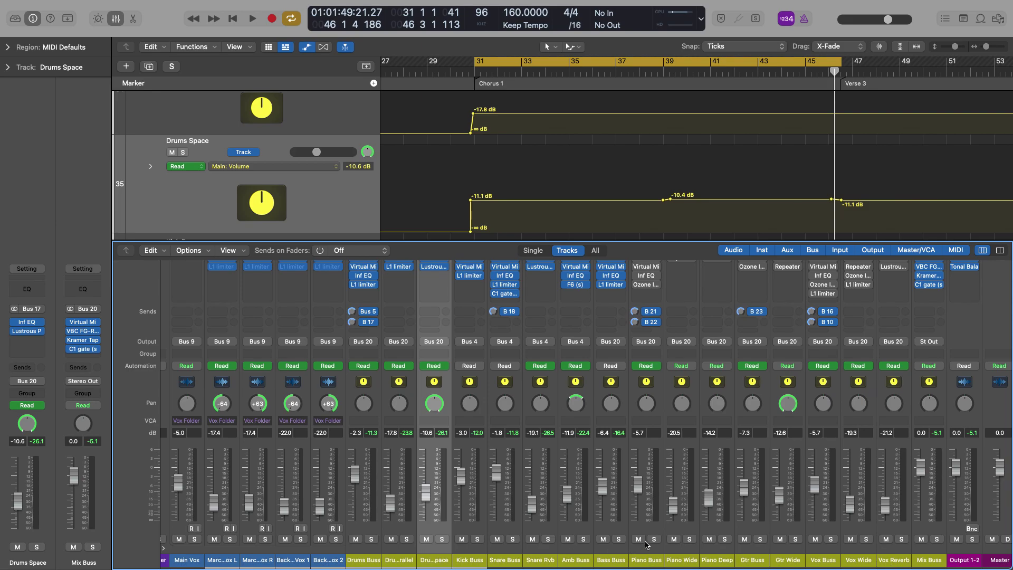
scroll(672, 537, up, 3)
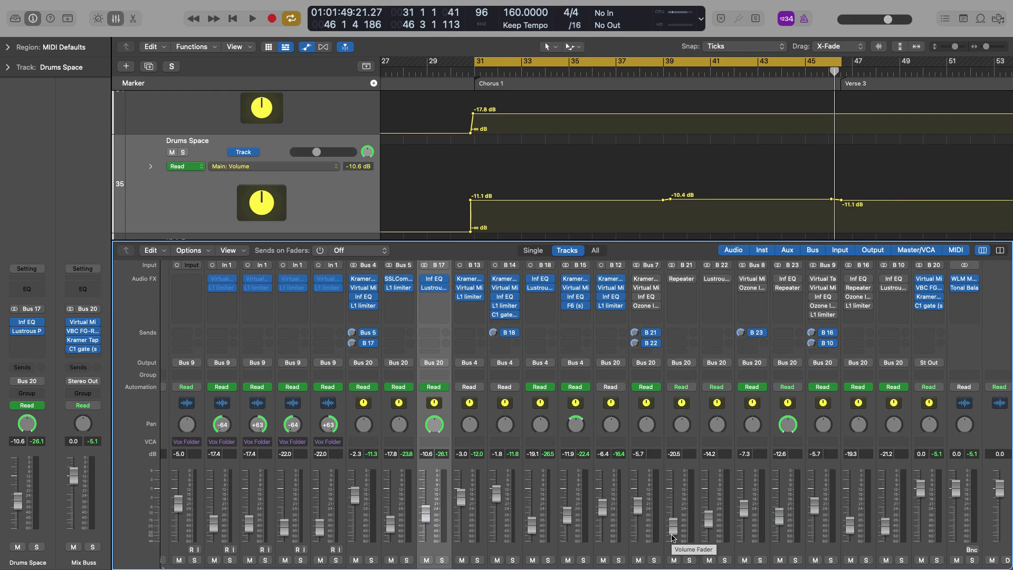
scroll(815, 559, down, 3)
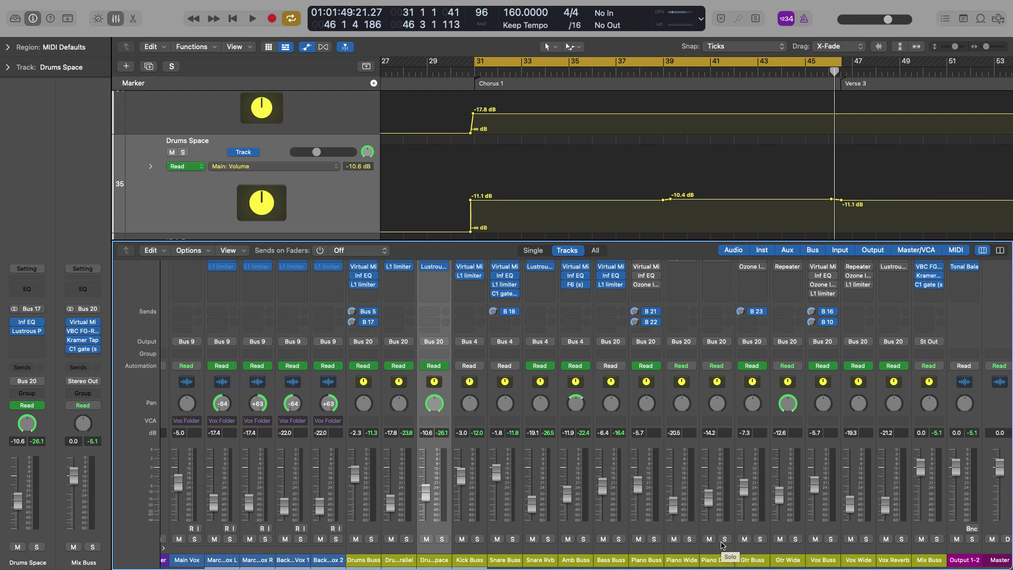
Step: Play Chorus 1 with all solos cleared to hear the full mix, and stop playback
key(space)
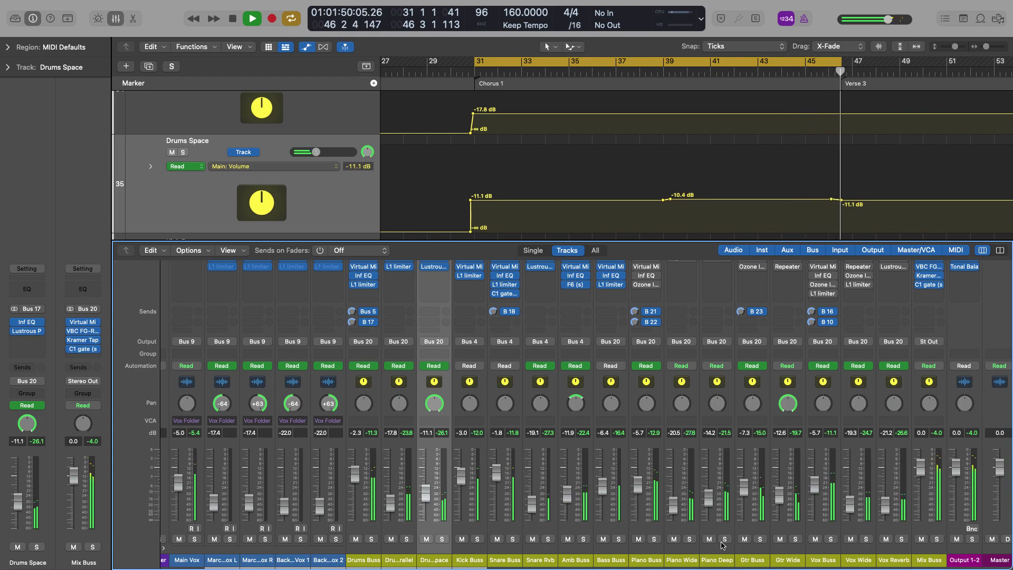
key(space)
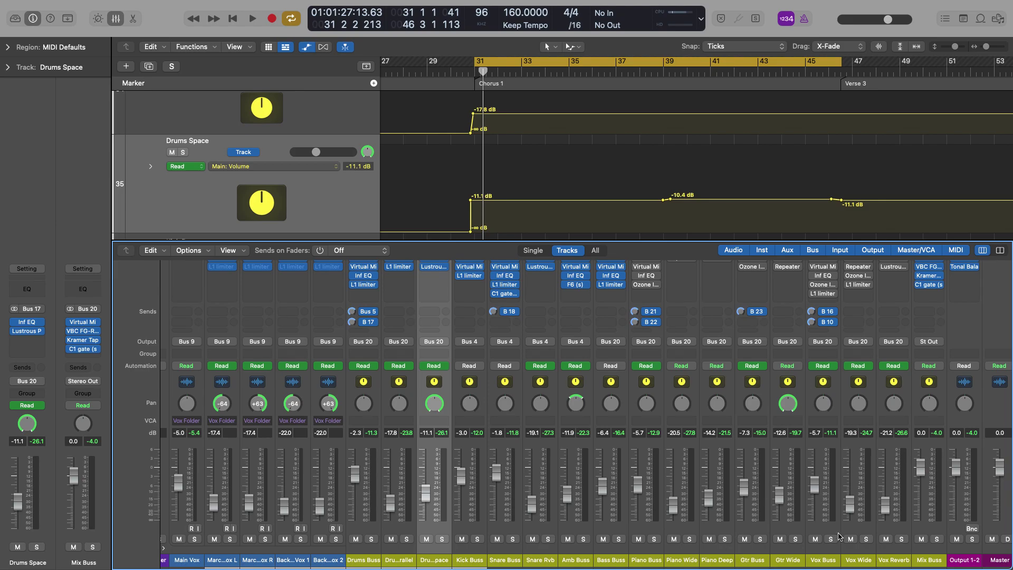
mouse_move(813, 4)
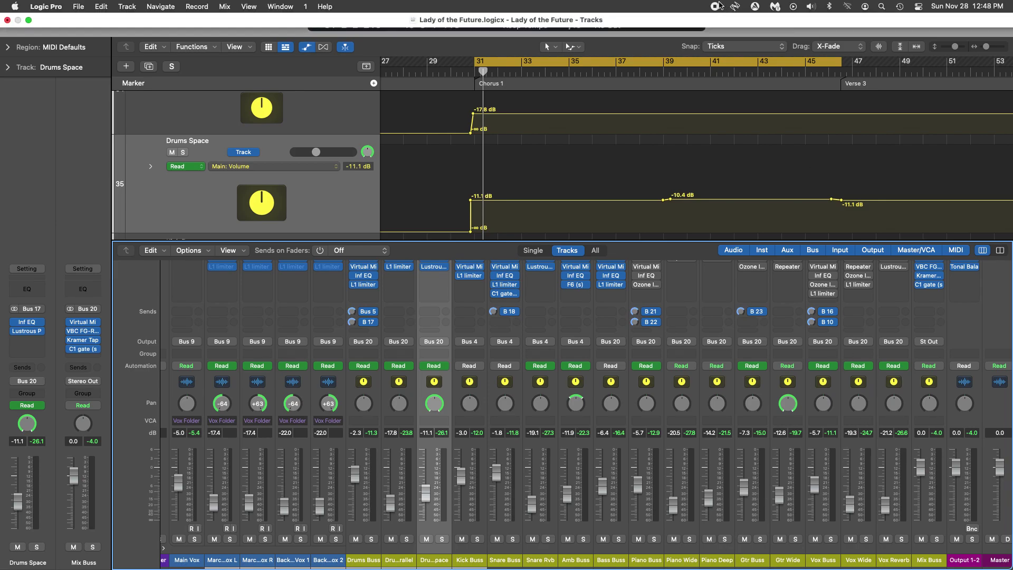